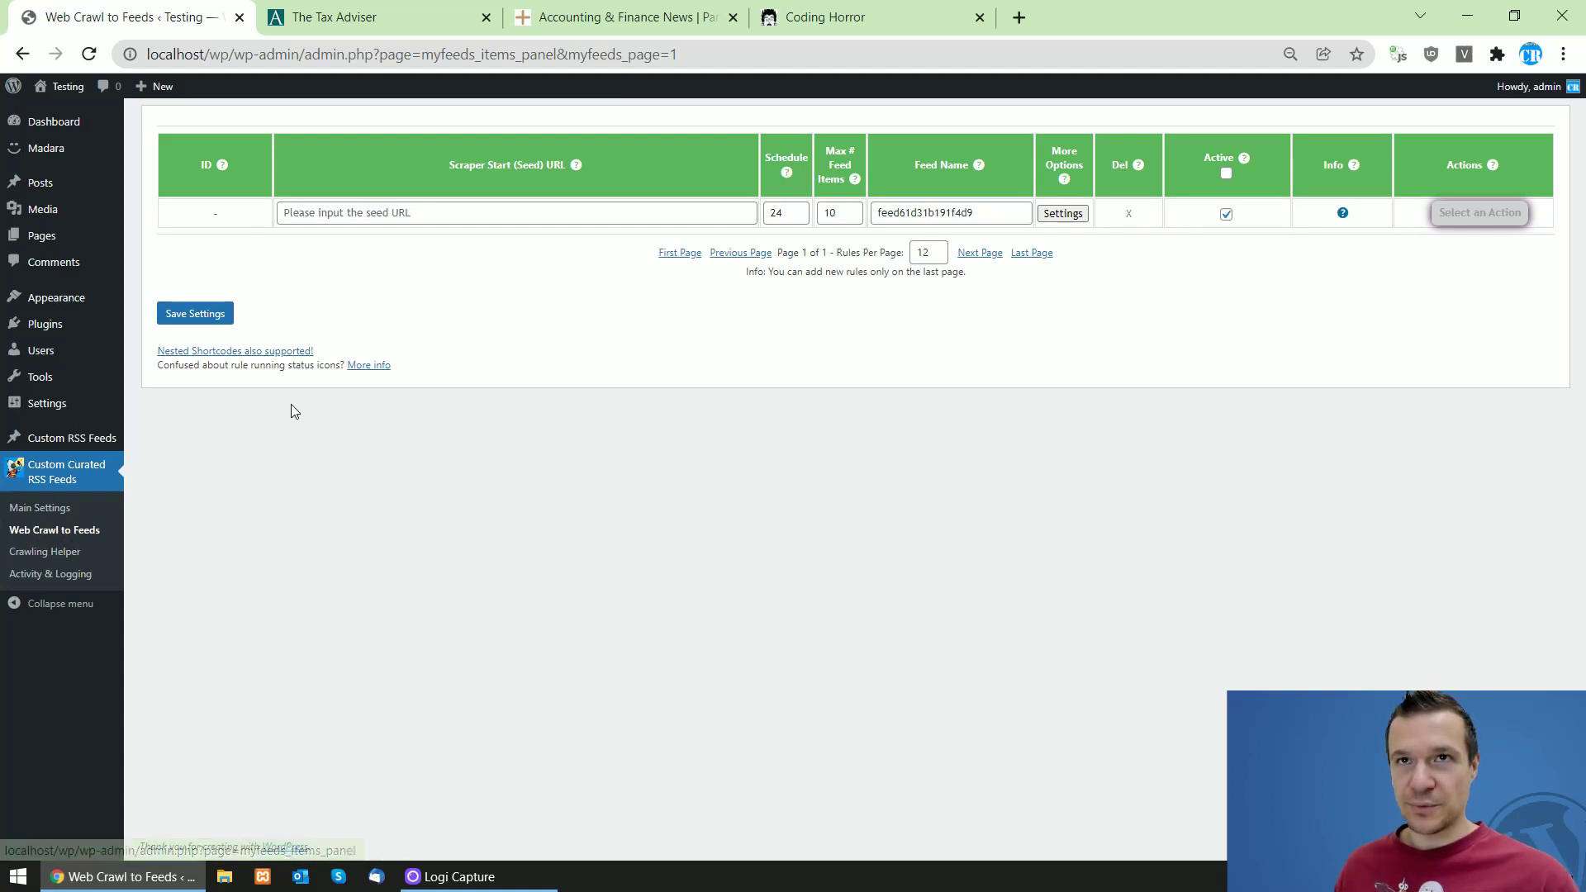
click(276, 17)
click(275, 62)
key(ctrl+c)
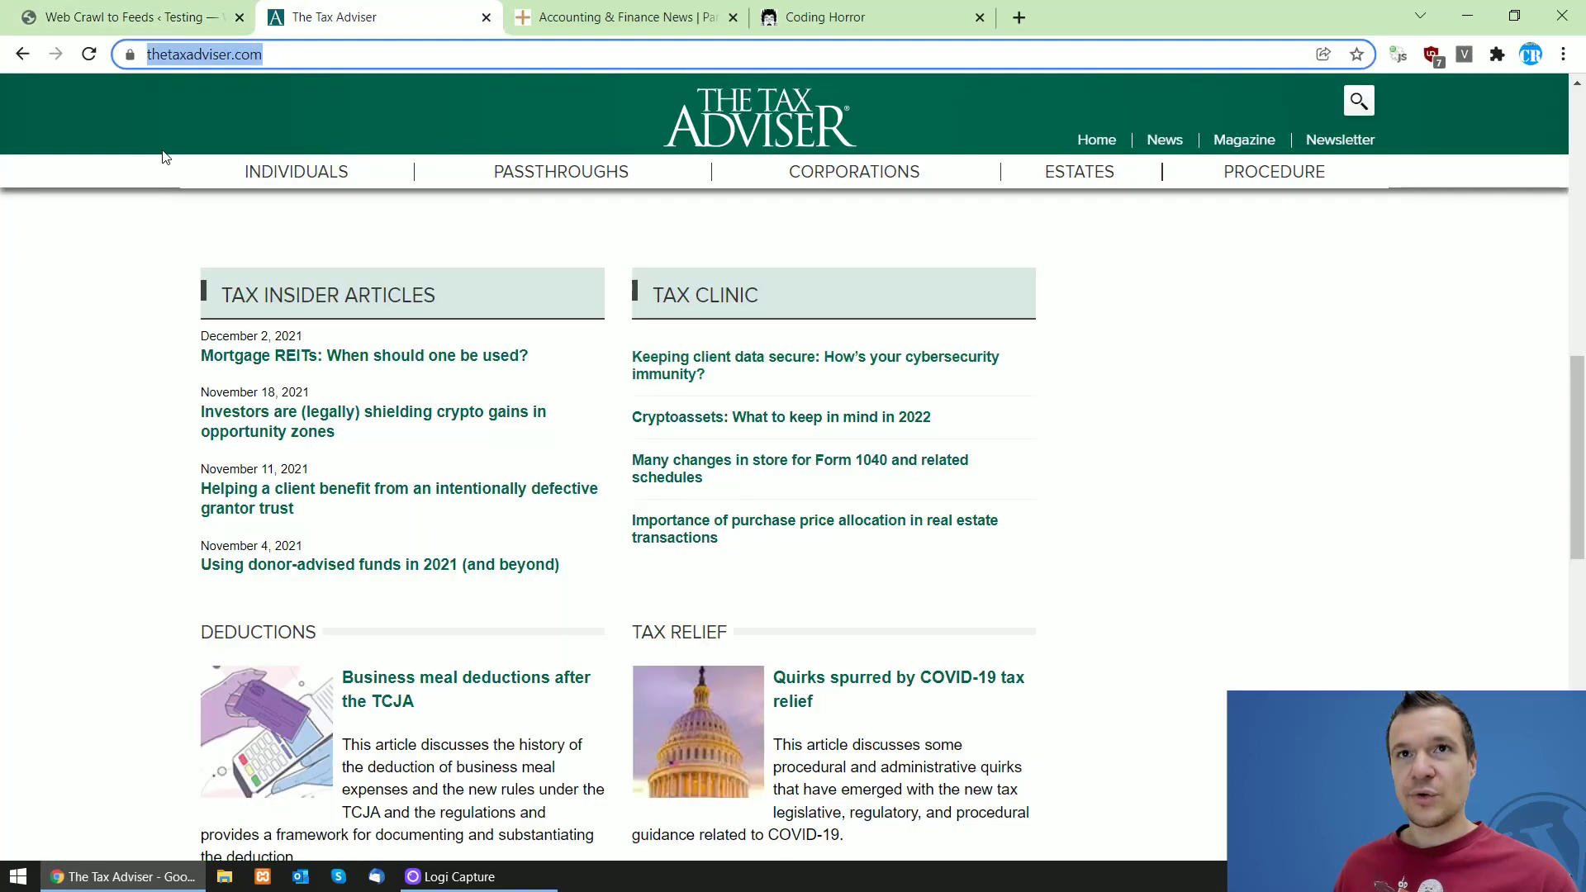
right_click(208, 61)
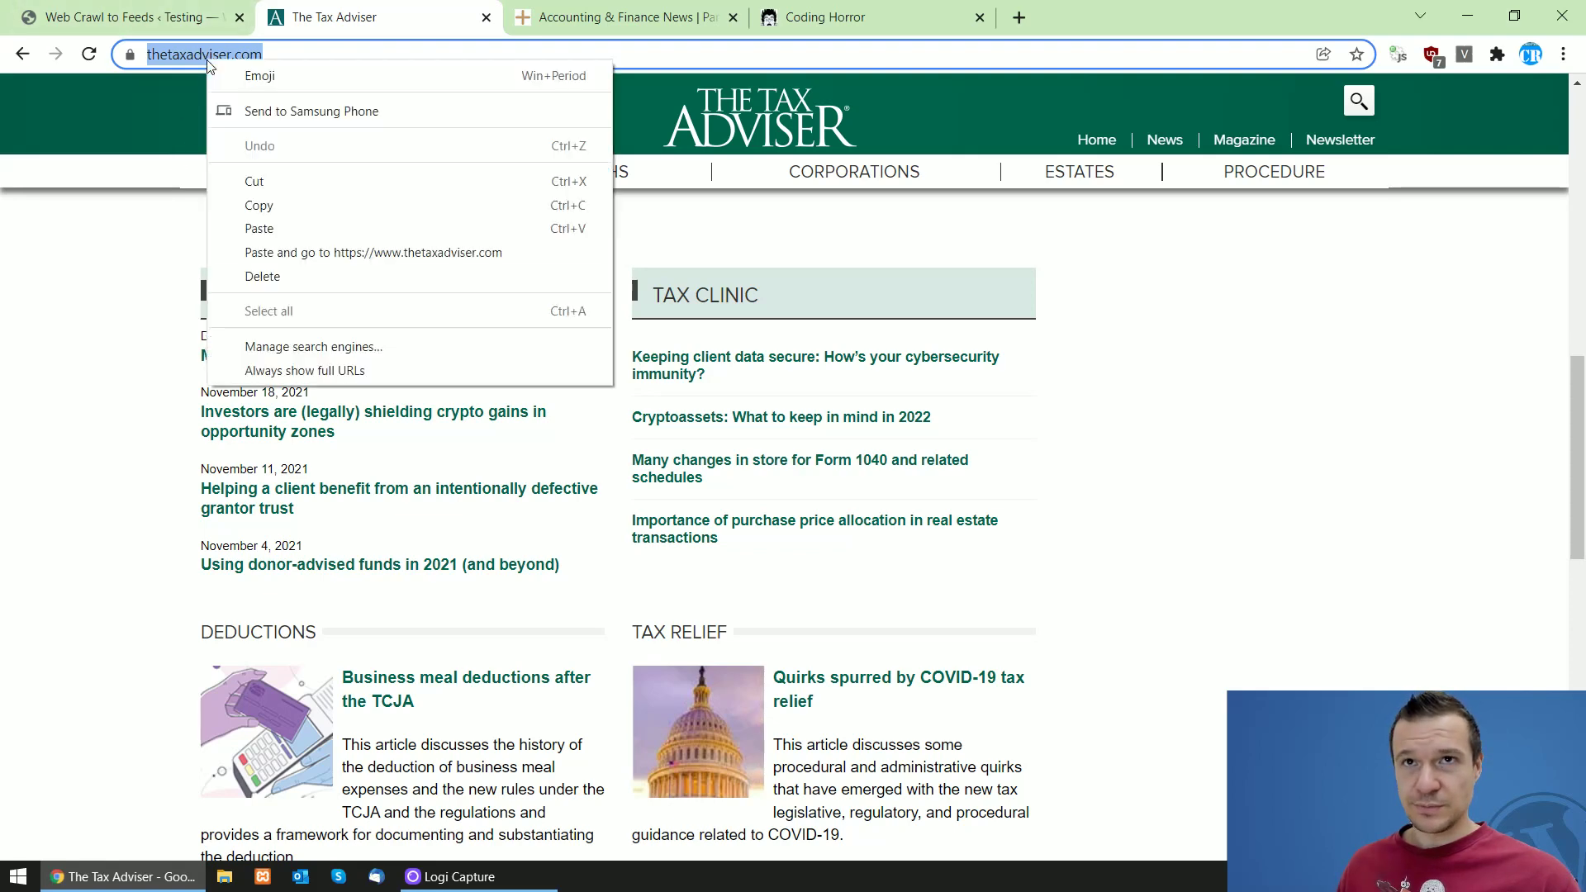
click(266, 206)
click(185, 17)
click(302, 213)
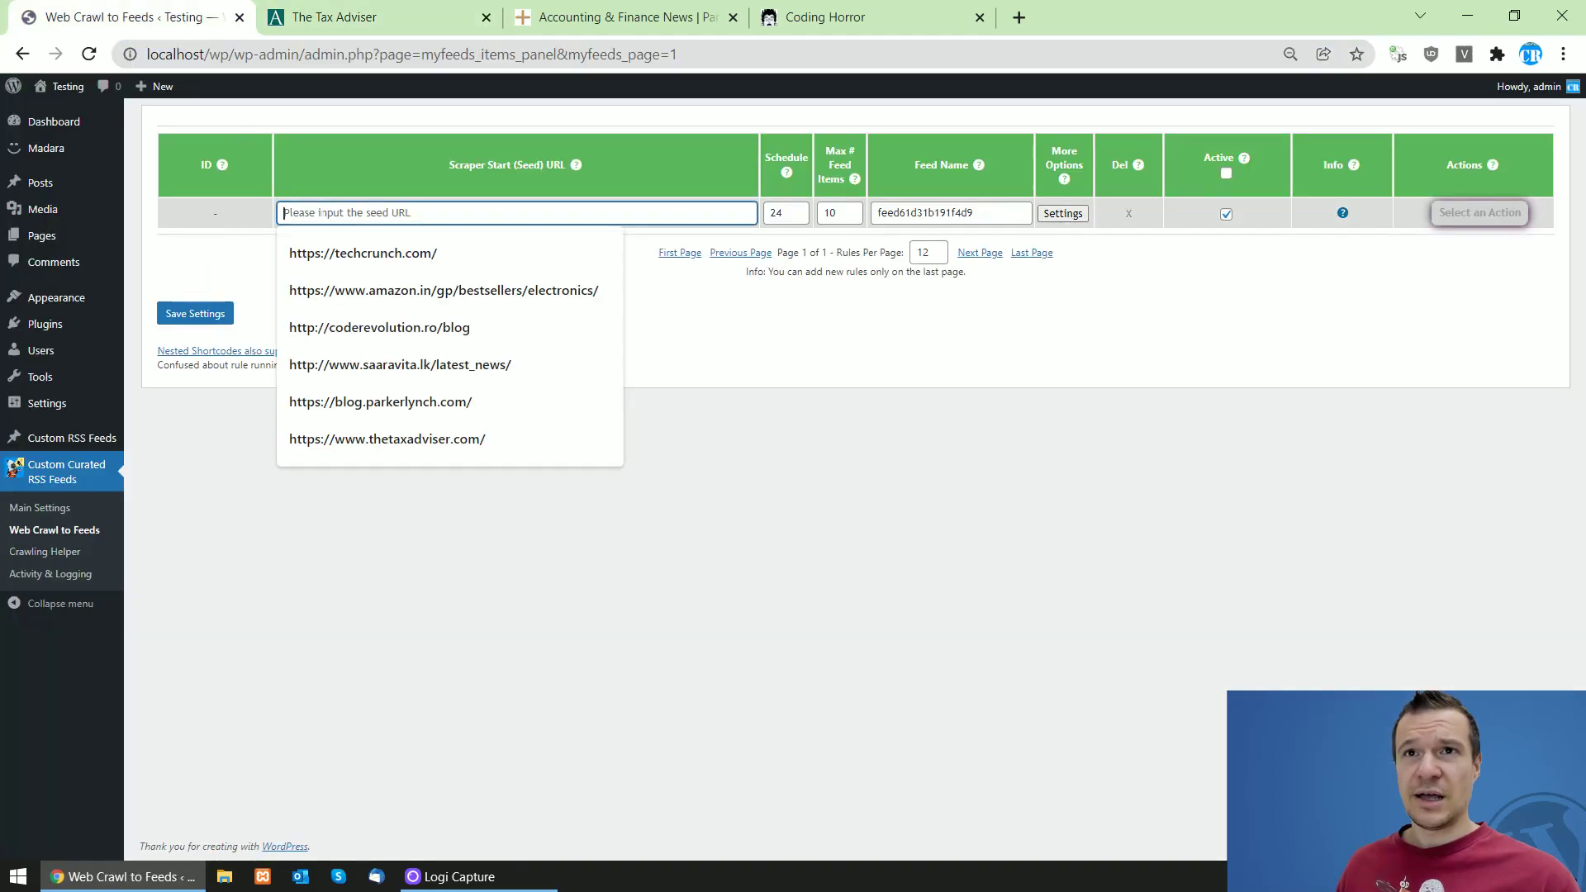
right_click(318, 212)
click(374, 376)
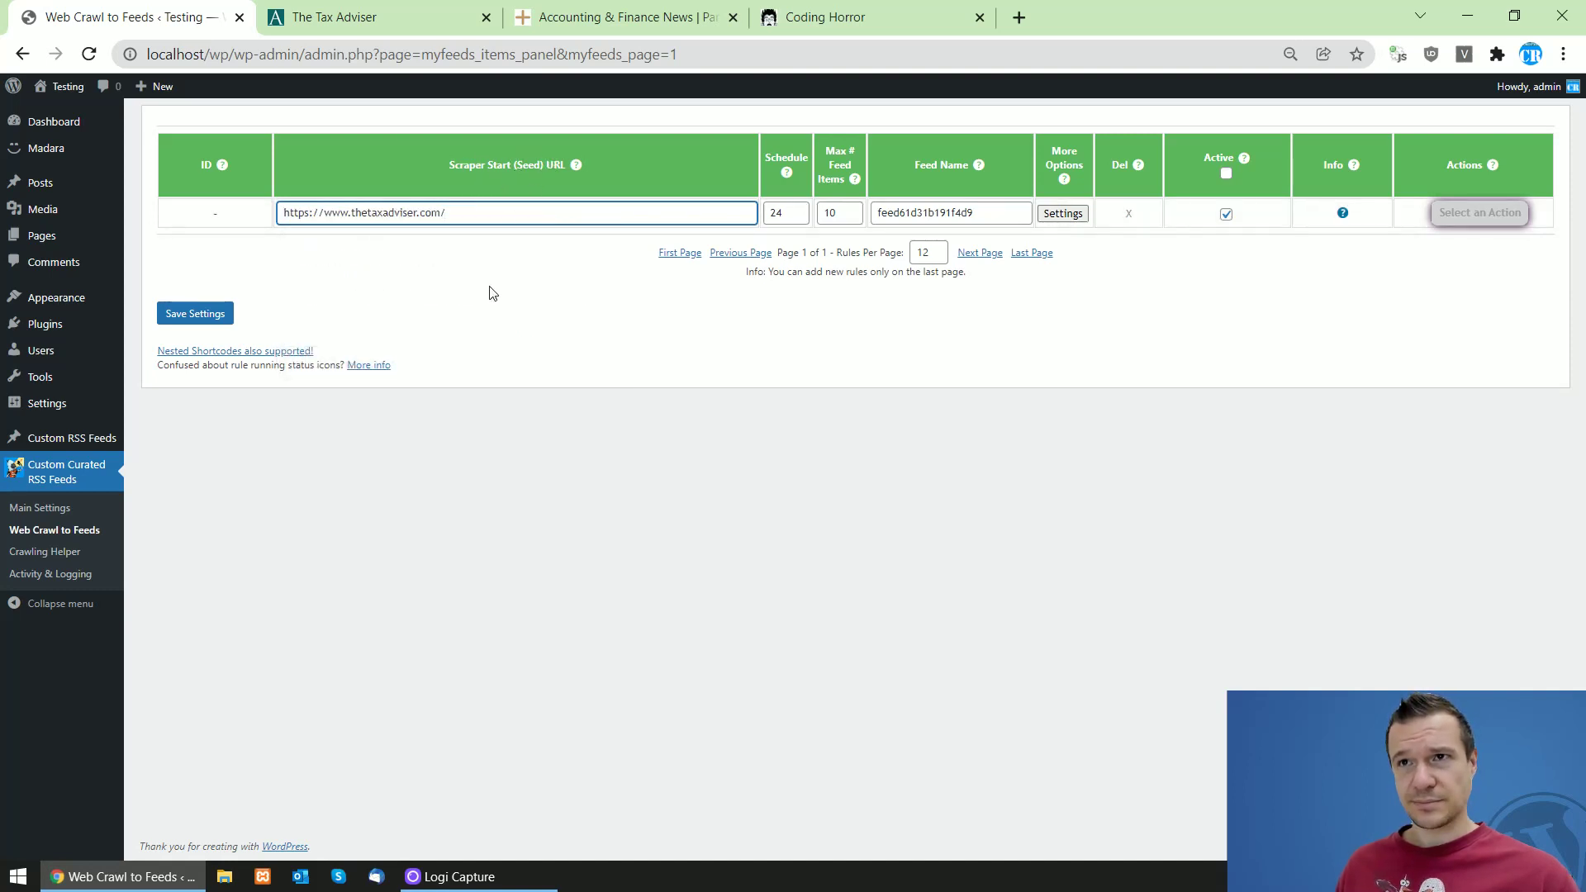
- Set the new rule's maximum feed items to 2 and open its advanced settings at the Do Not Scrape Start URL option
double_click(840, 213)
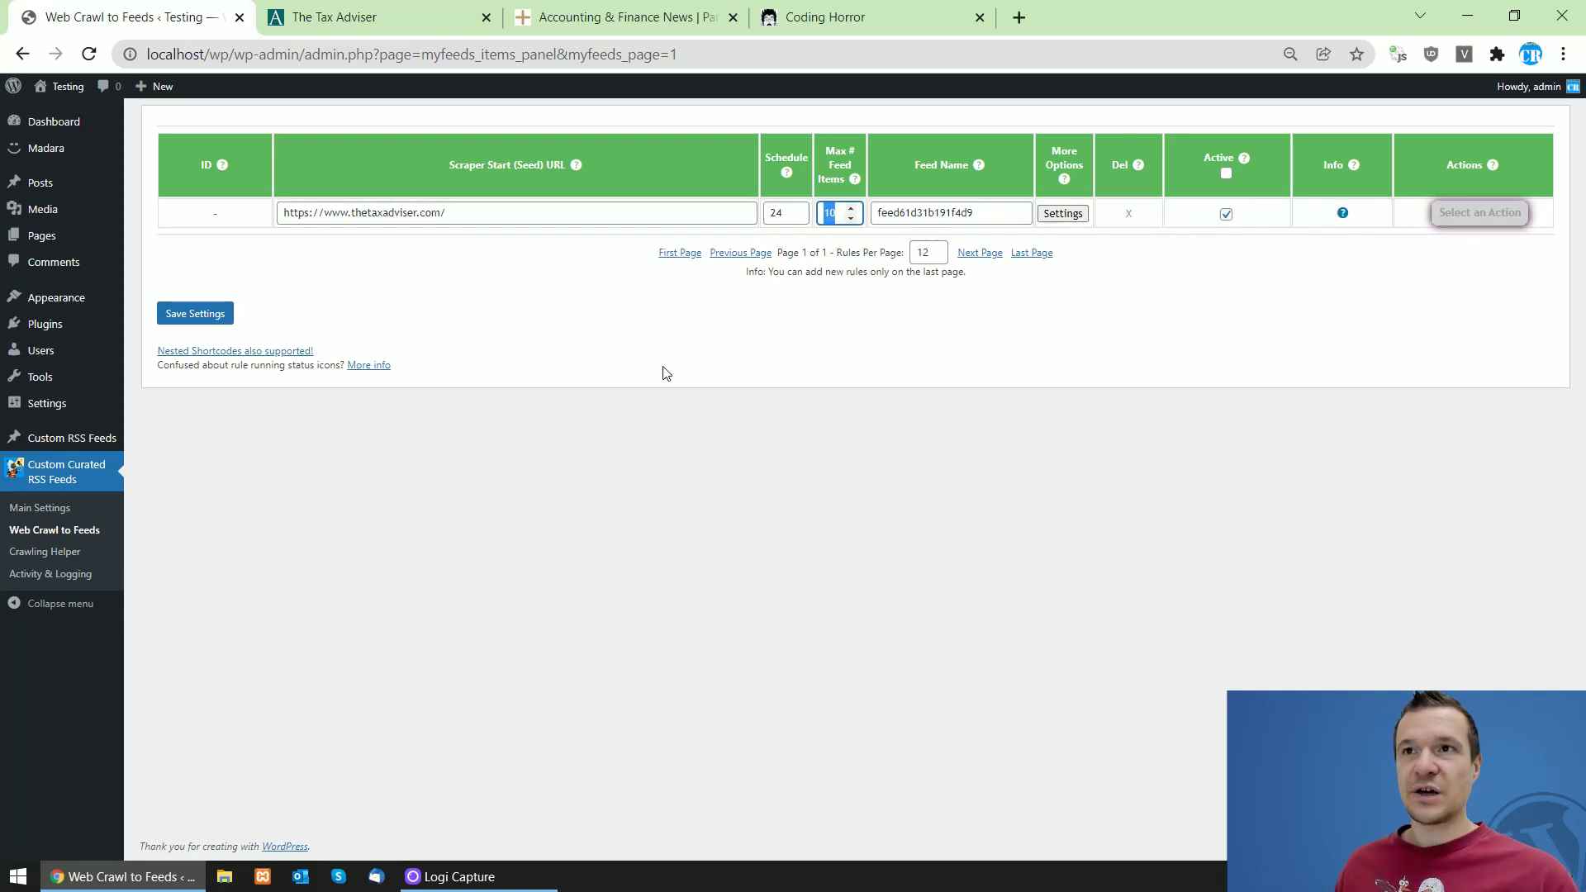
text(2)
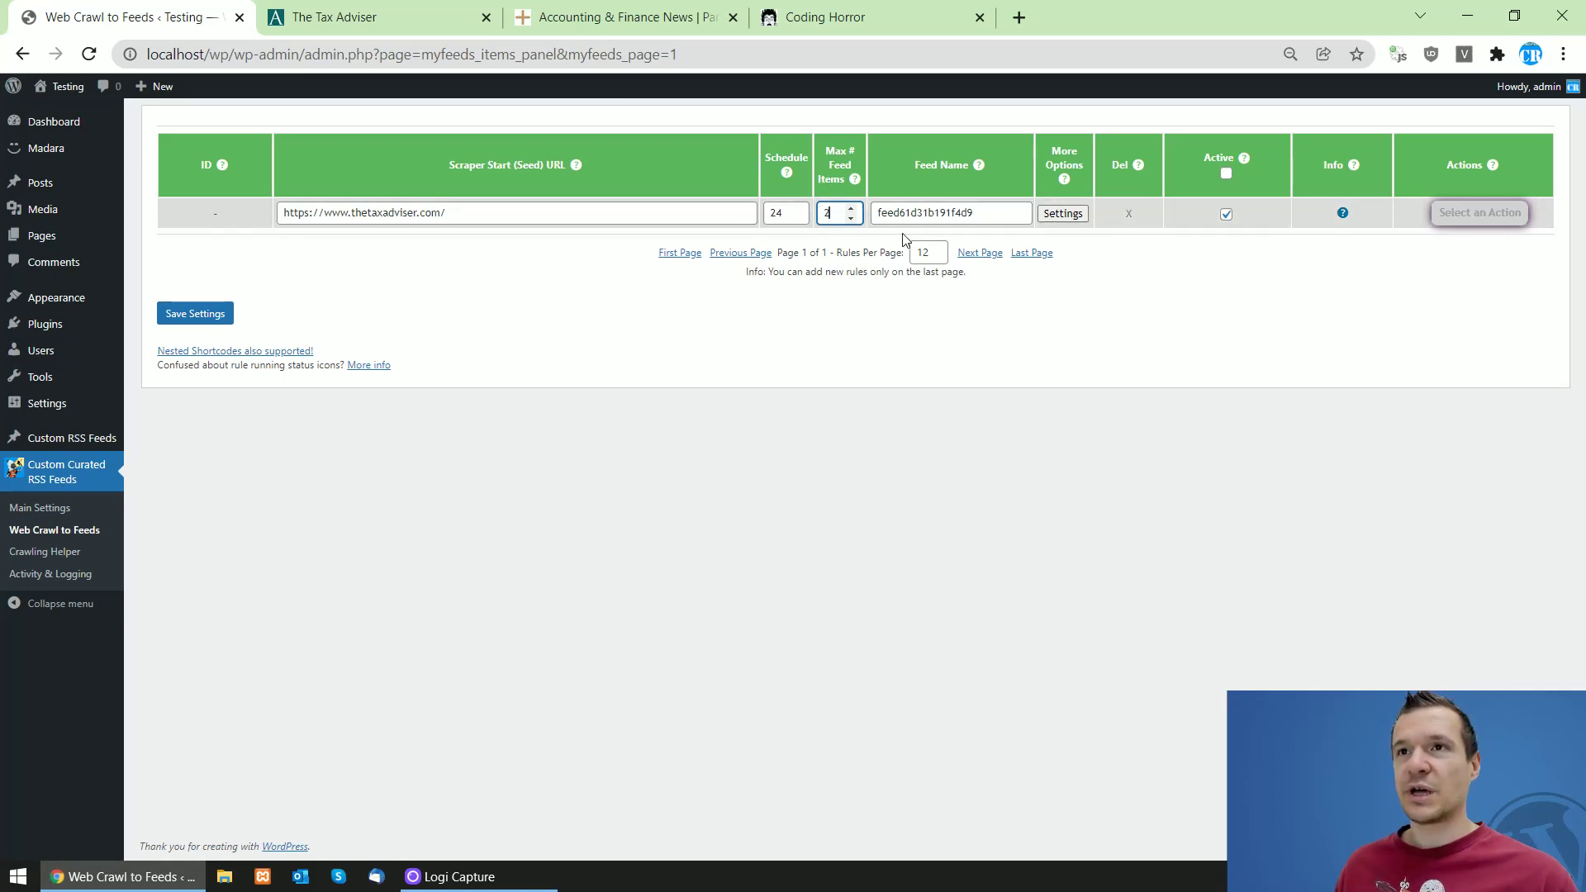
click(1063, 217)
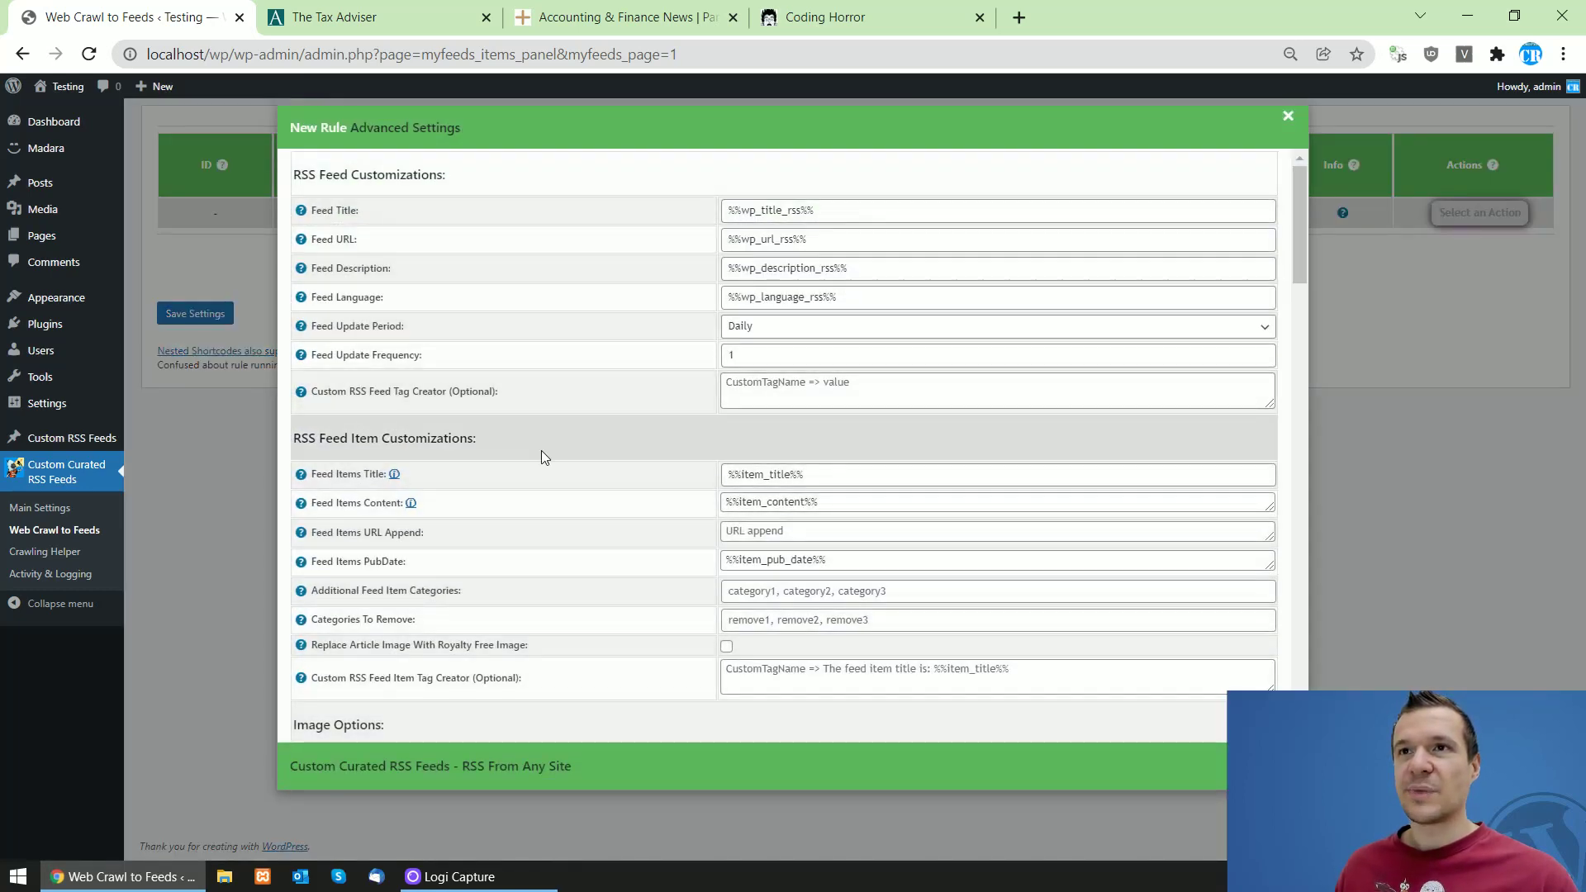
scroll(584, 281, down, 12)
scroll(559, 324, down, 9)
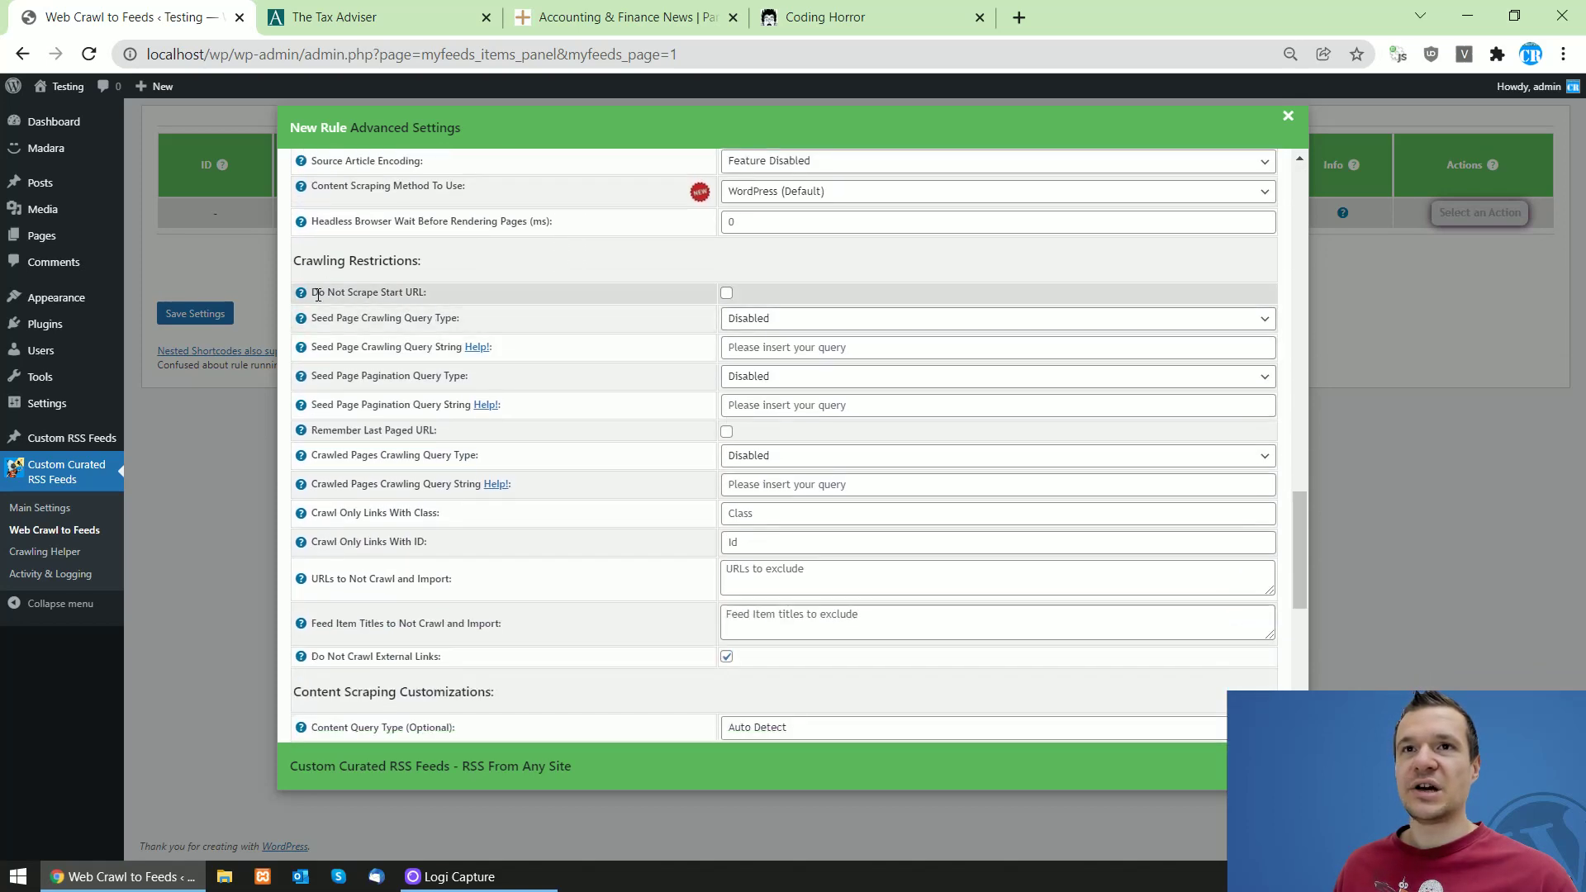
drag(314, 296, 429, 294)
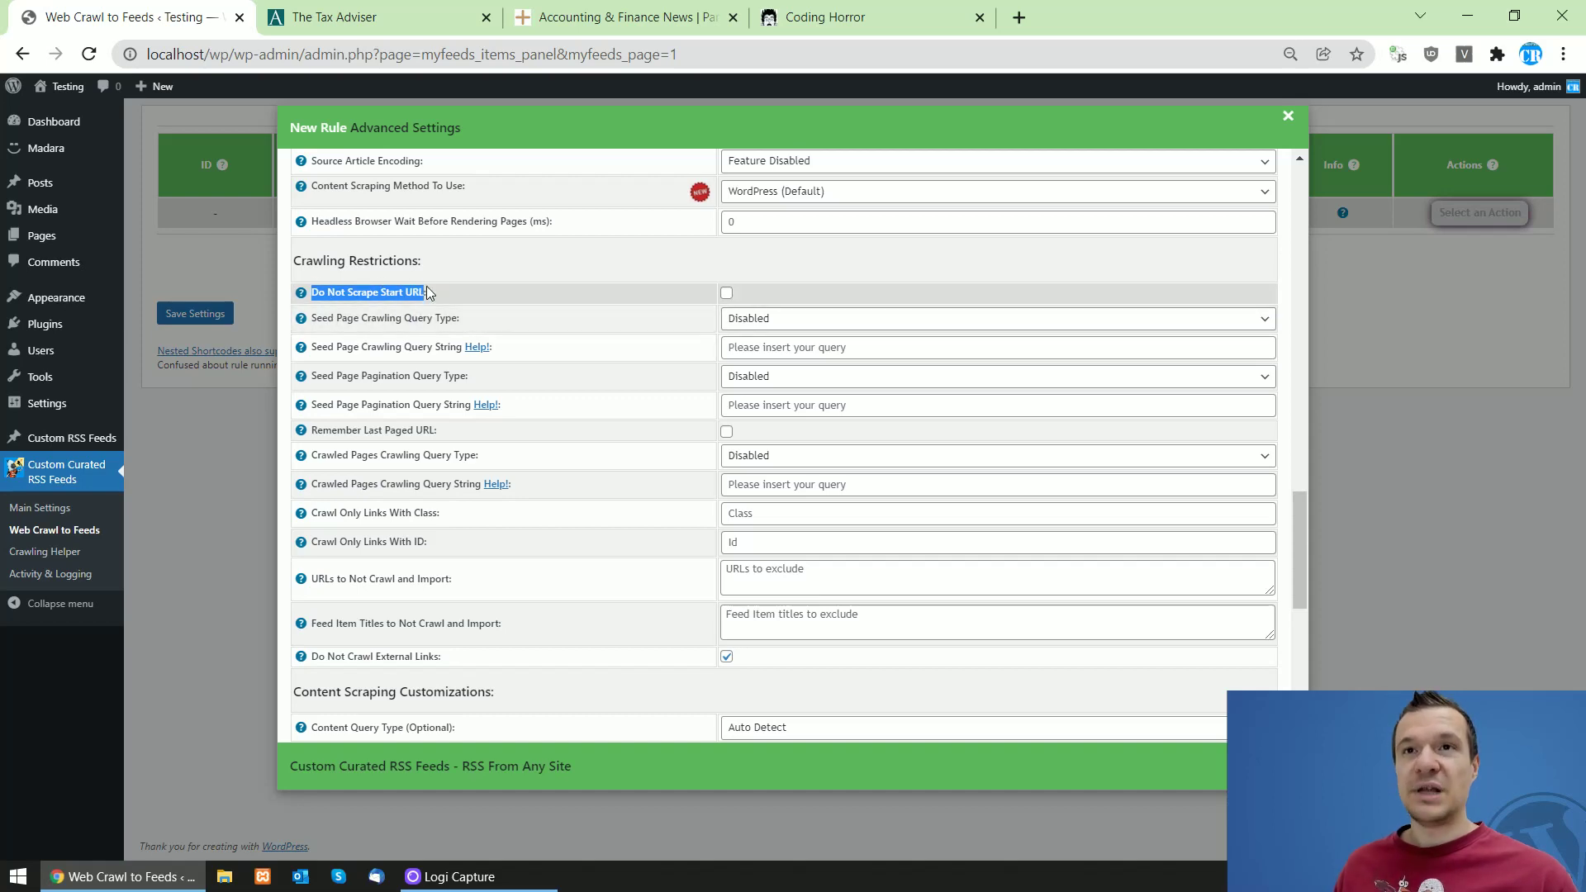
- Examine The Tax Adviser's home page and its "Mortgage REITs: When should one be used?" article against the rule's Do Not Scrape Start URL option
click(339, 19)
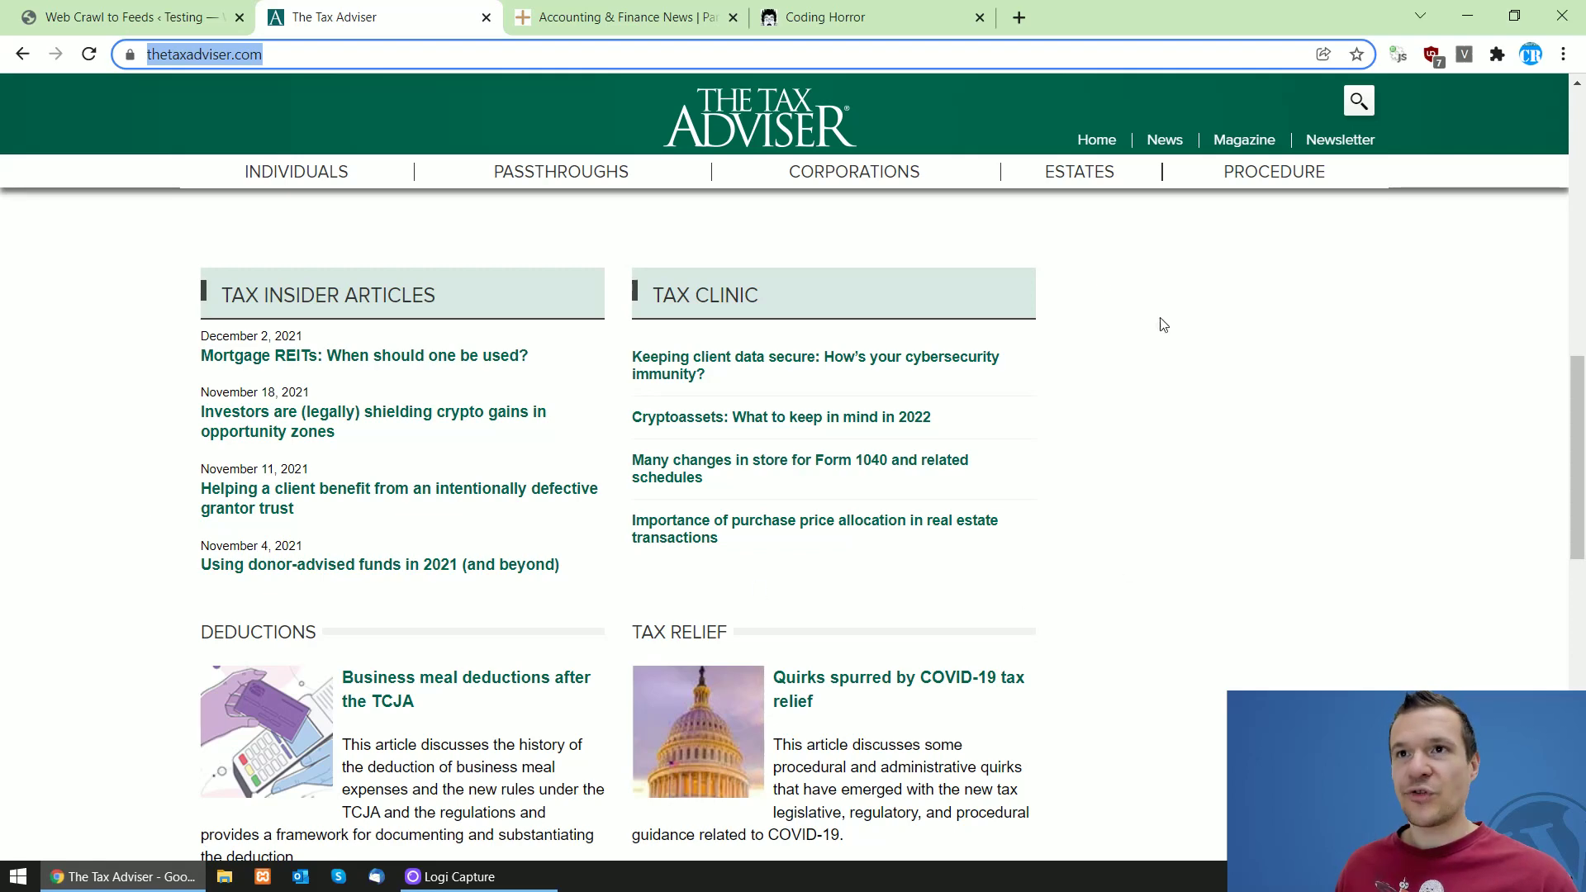
click(206, 16)
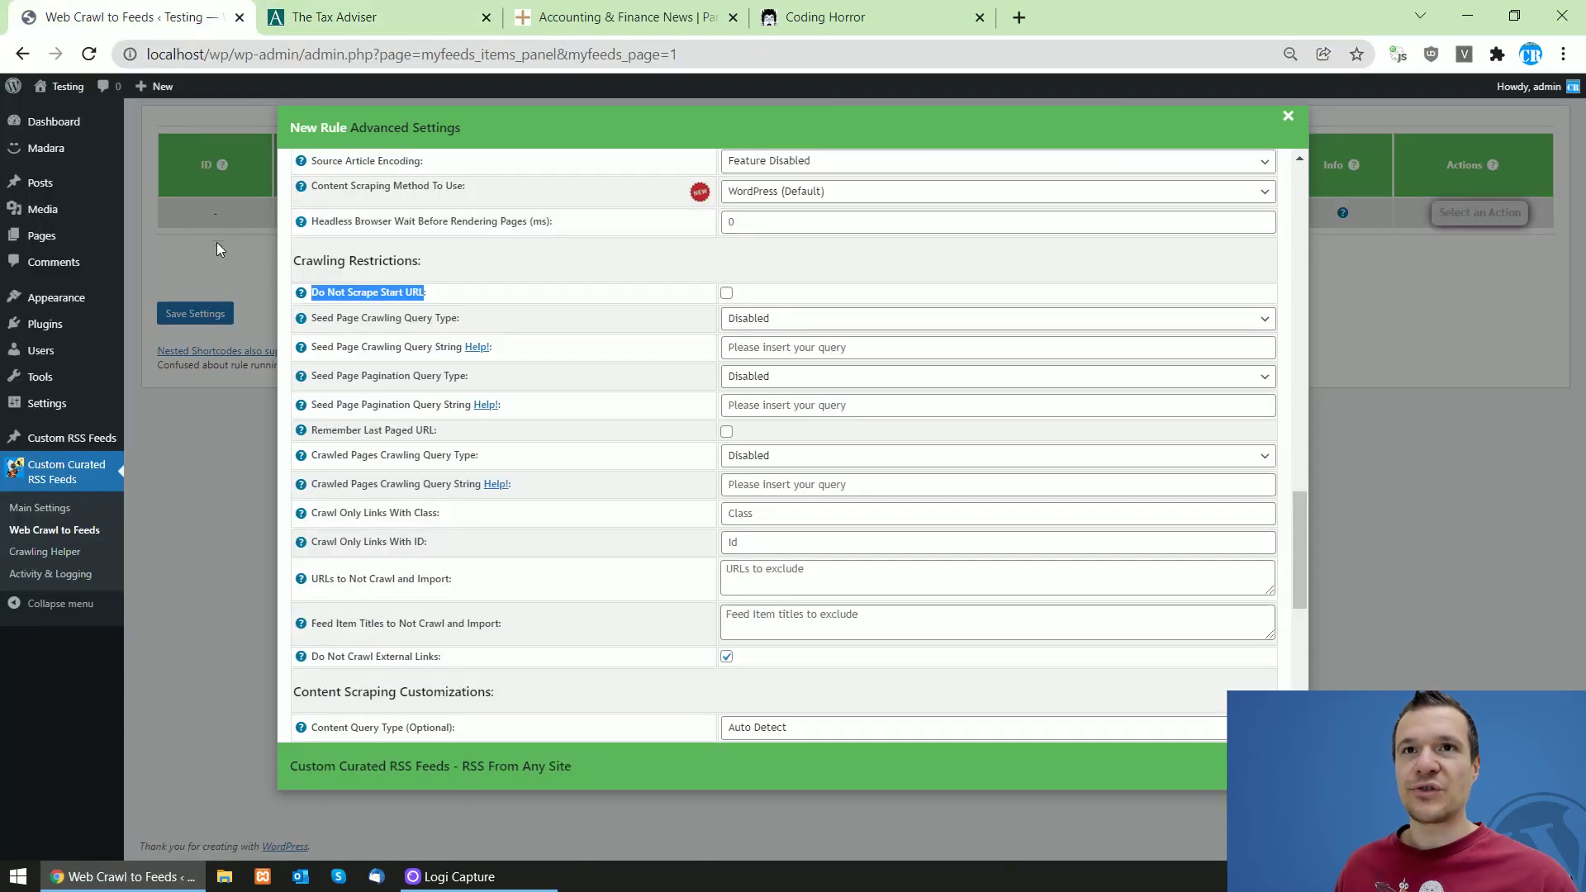
click(340, 13)
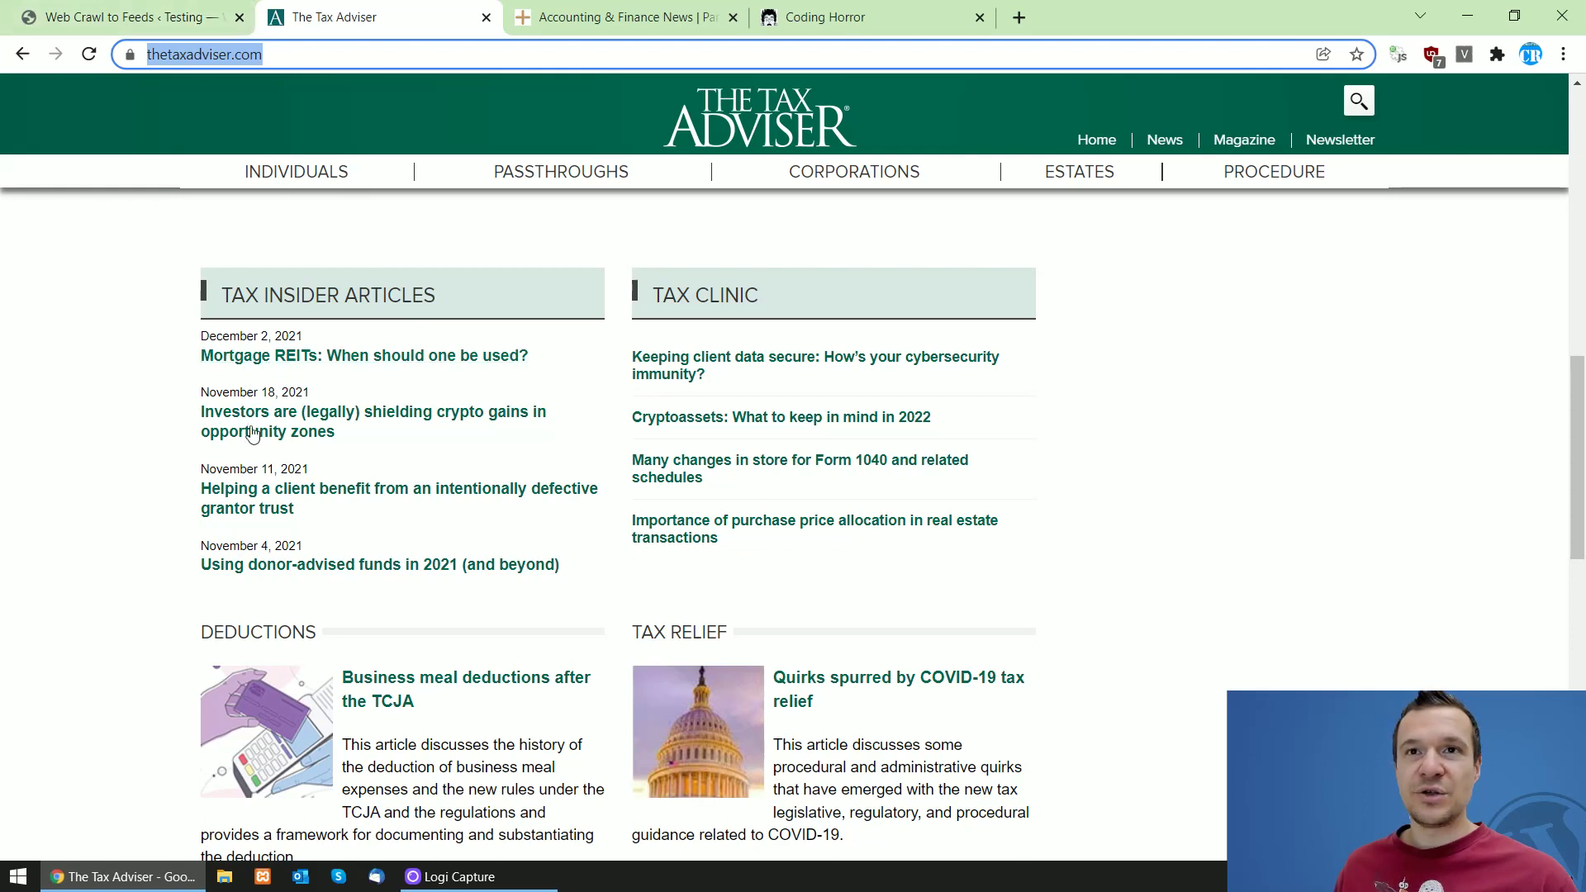
middle_click(386, 367)
key(ctrl+Tab)
scroll(339, 526, down, 3)
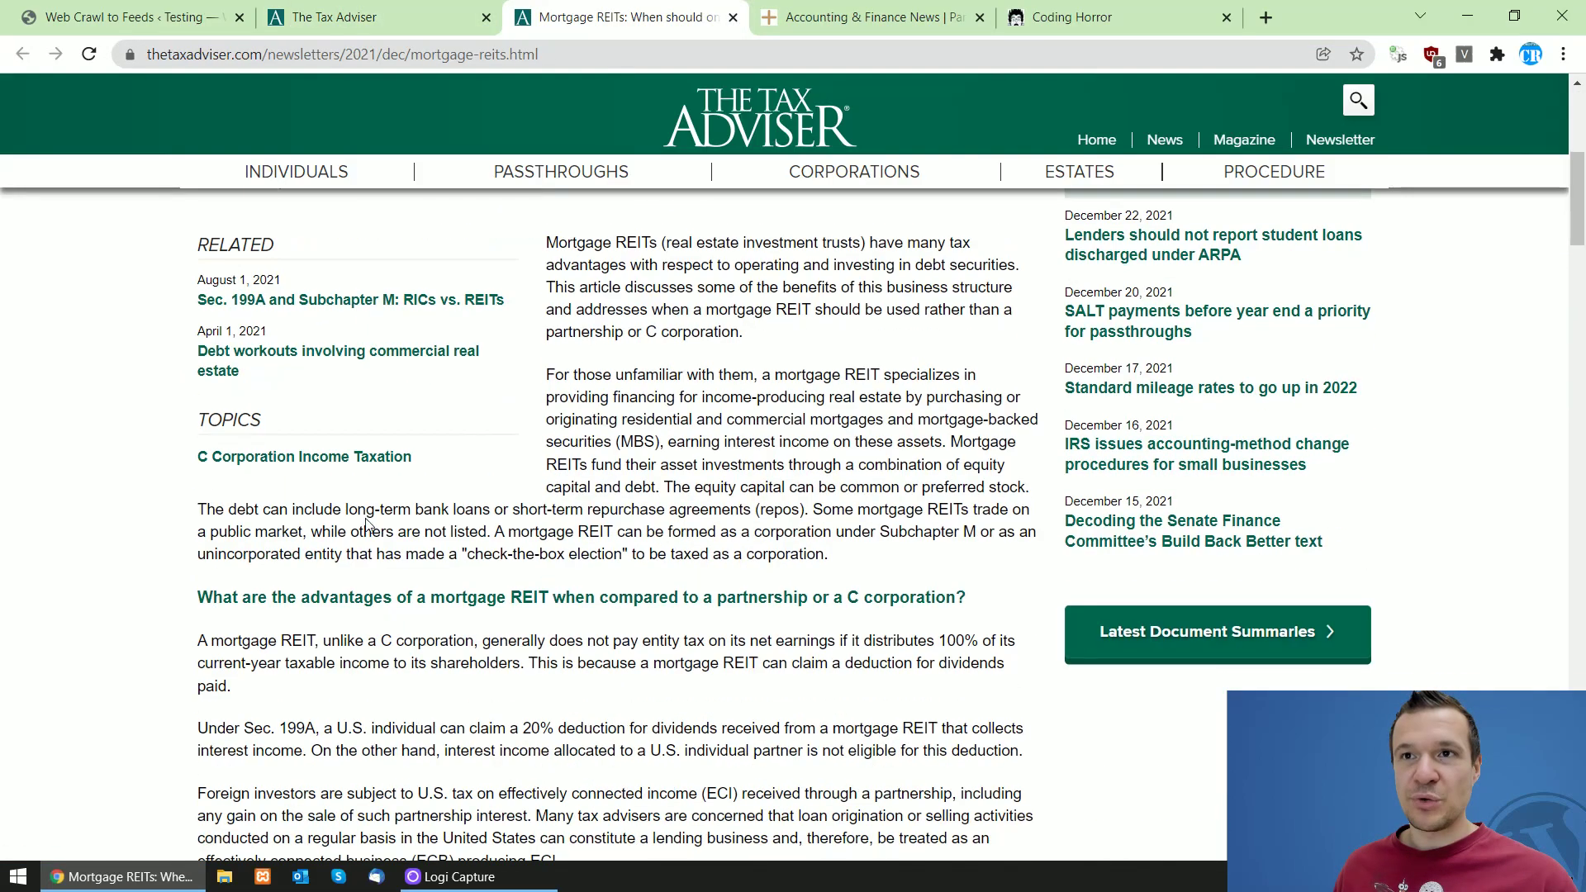
scroll(556, 624, up, 5)
scroll(749, 366, down, 4)
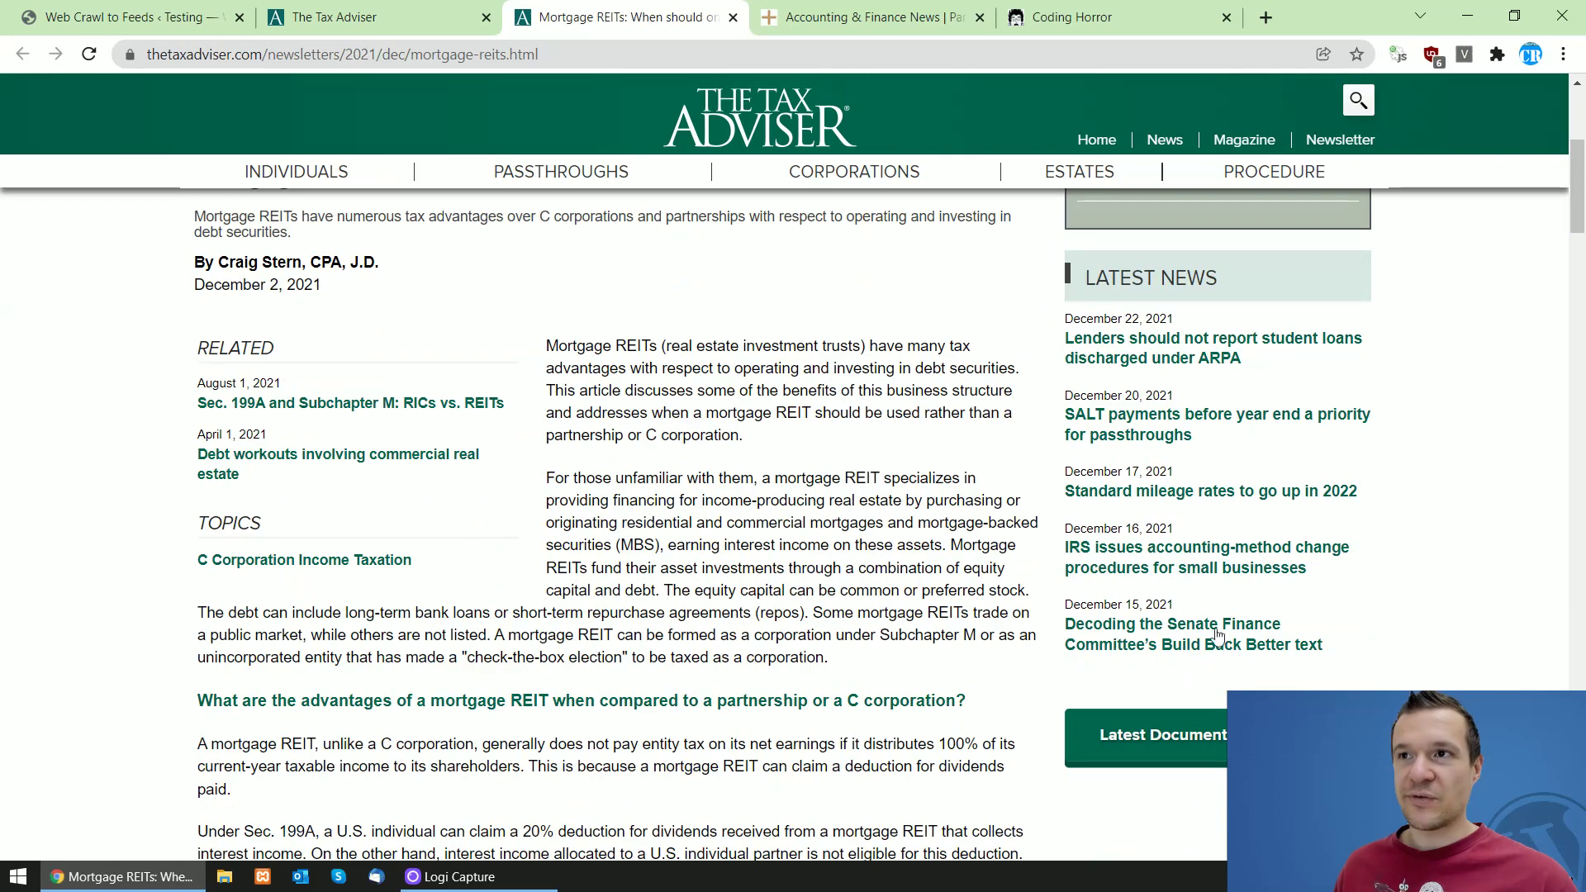
click(219, 12)
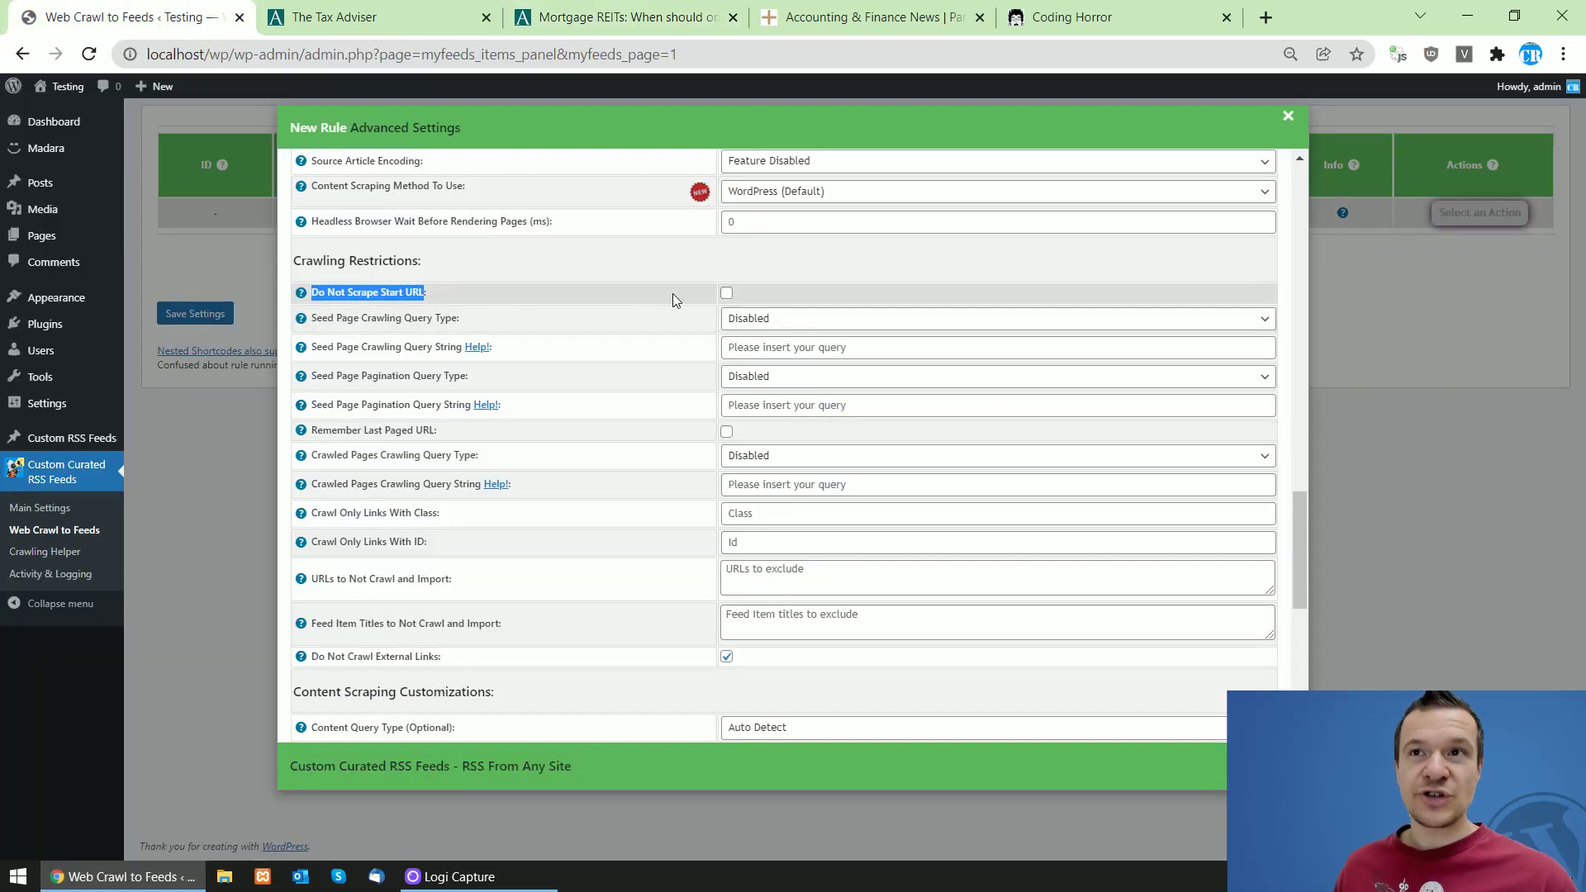
key(ctrl+3)
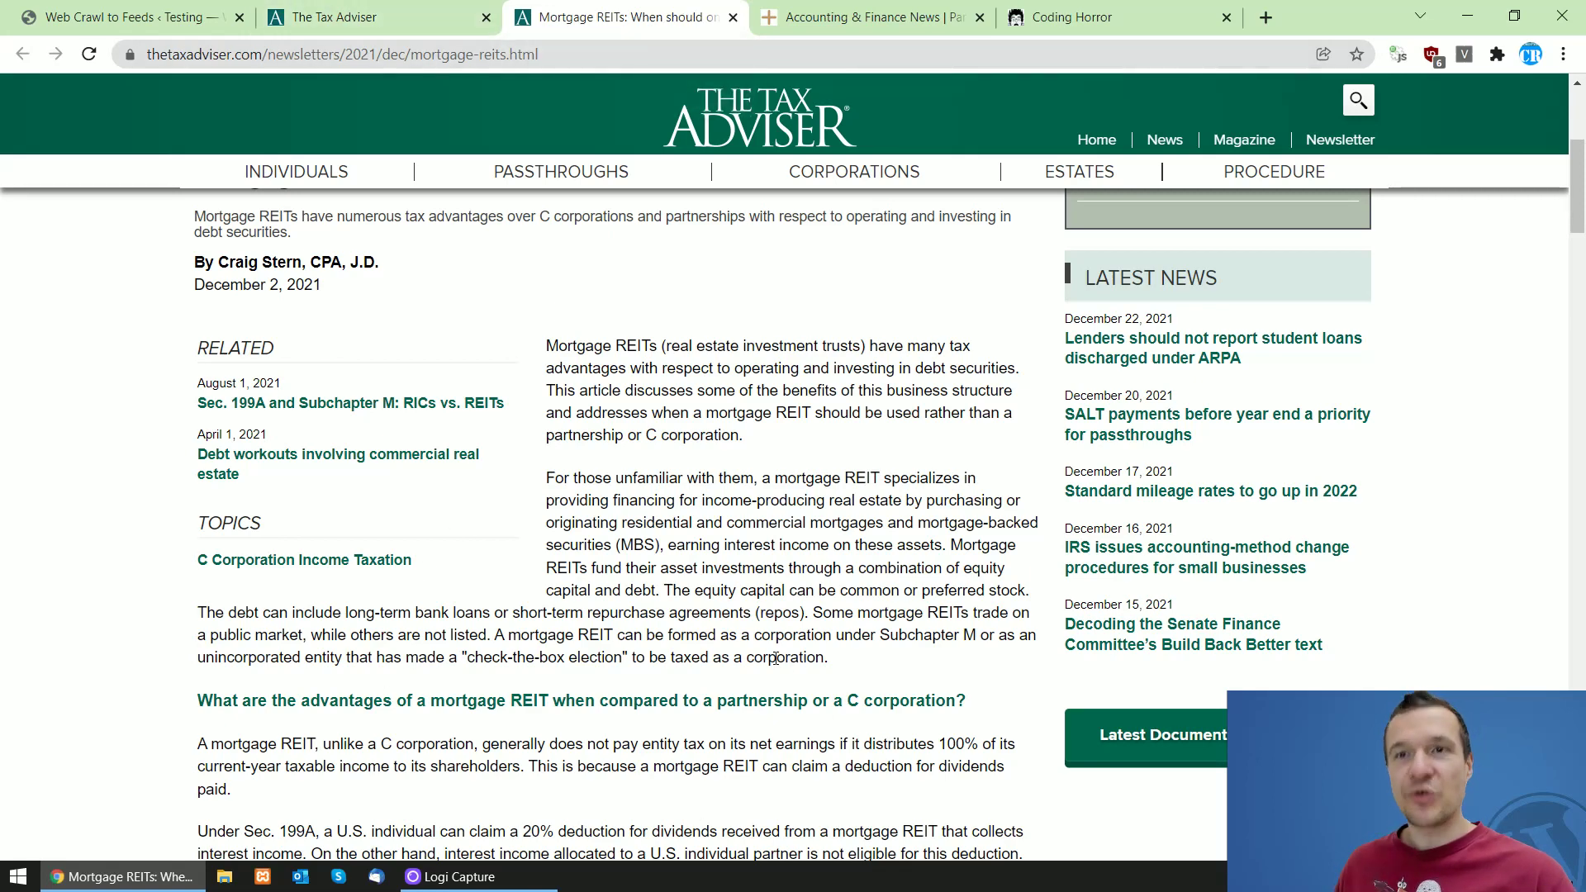
click(132, 17)
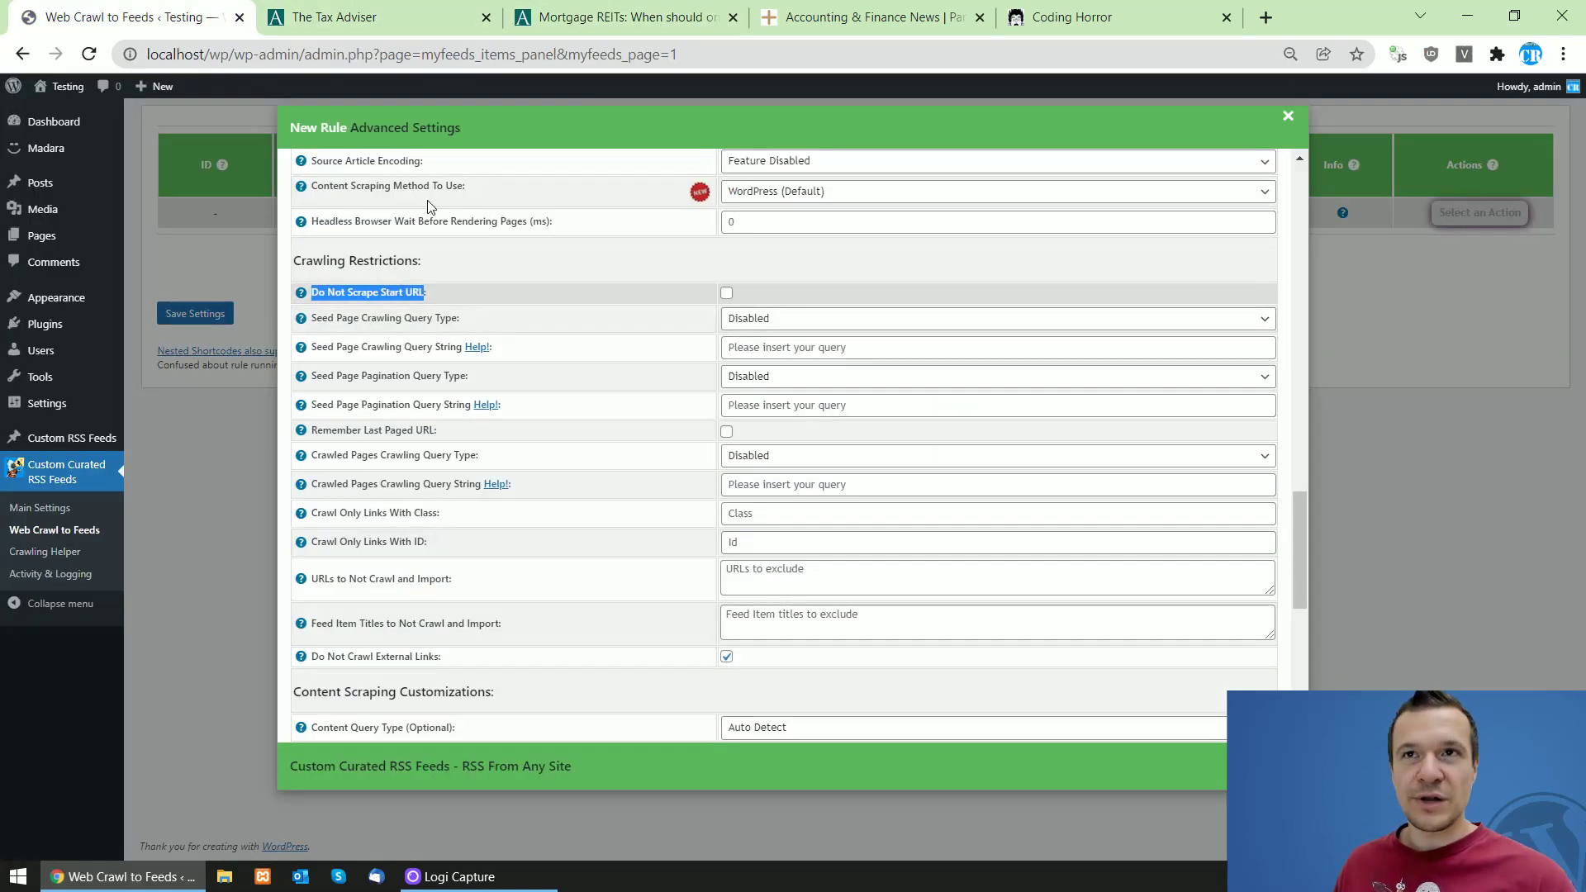
- Close the Mortgage REITs article and enable Do Not Scrape Start URL in the rule's crawling restrictions
click(620, 17)
click(732, 17)
click(372, 17)
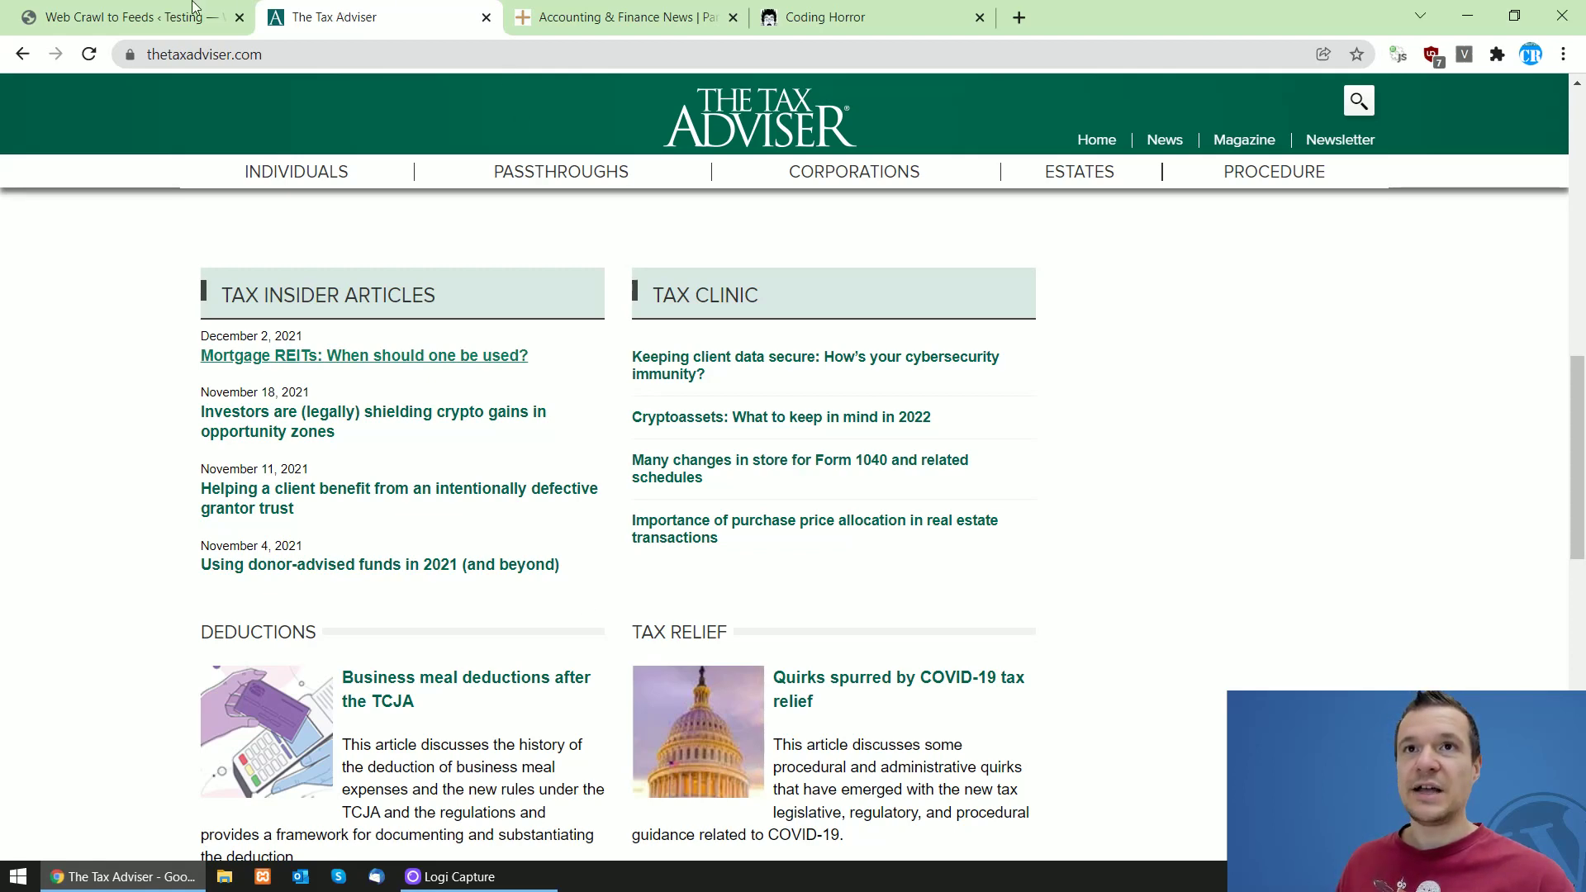
click(229, 10)
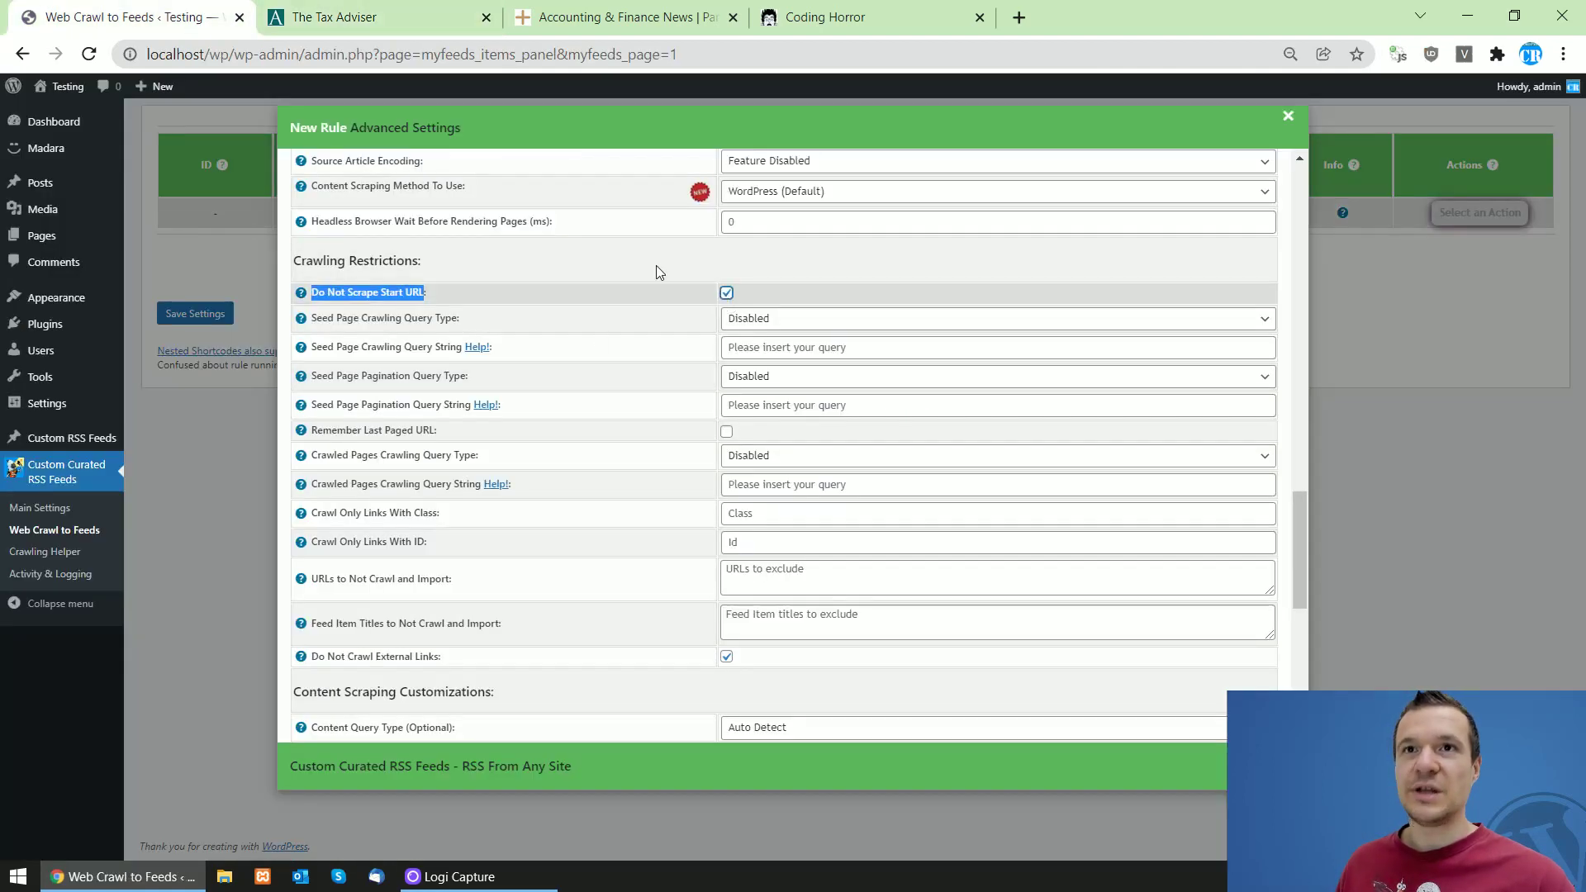
- Examine the article listings throughout The Tax Adviser's home page for links worth crawling
click(400, 10)
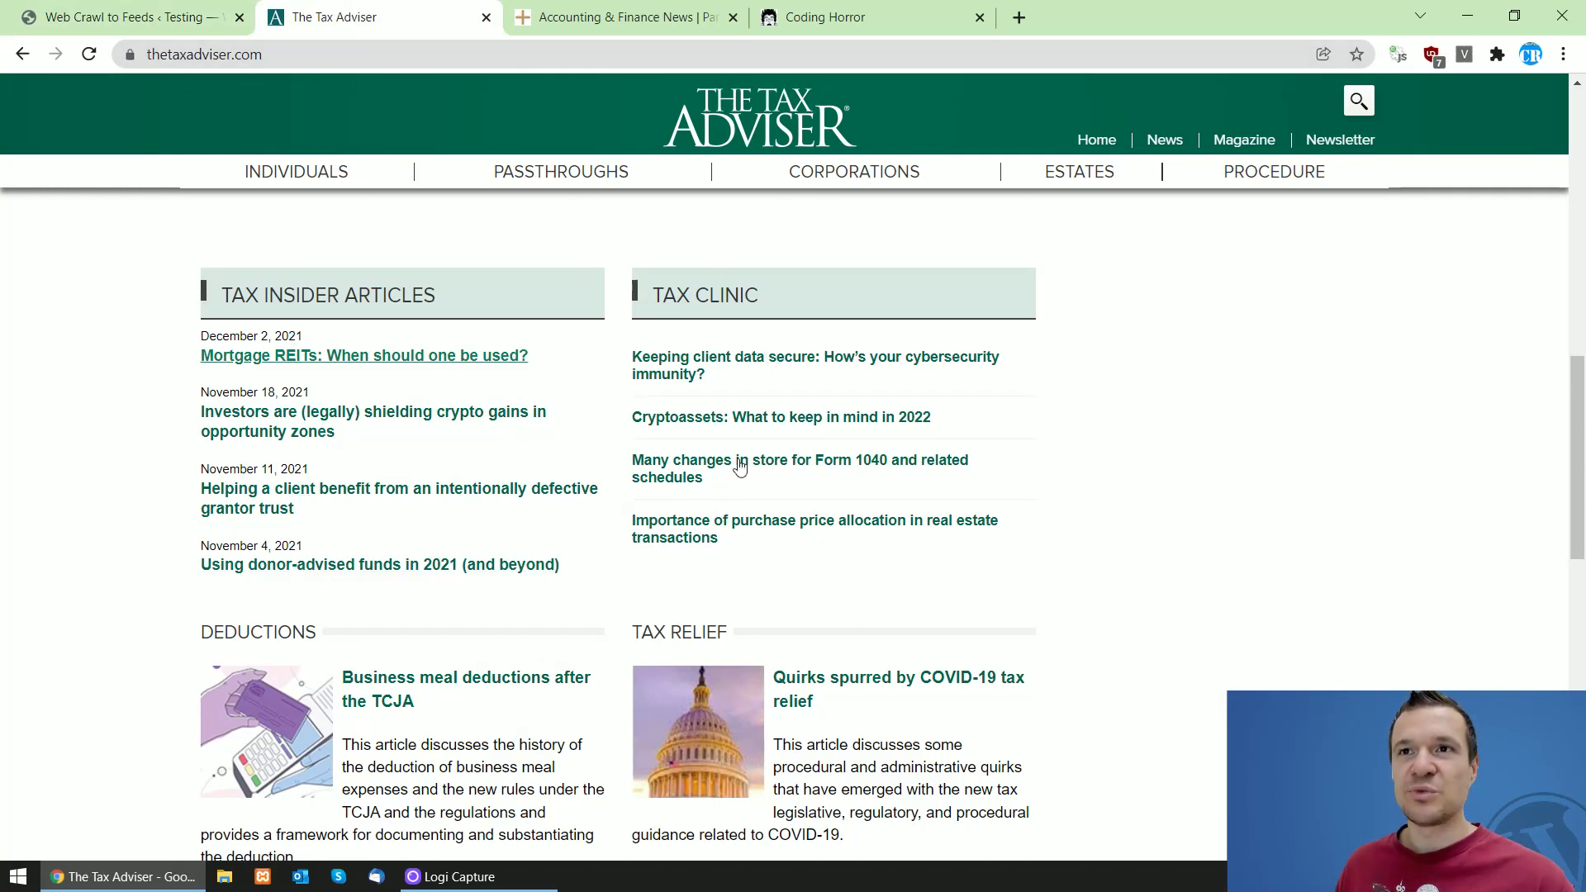
click(124, 17)
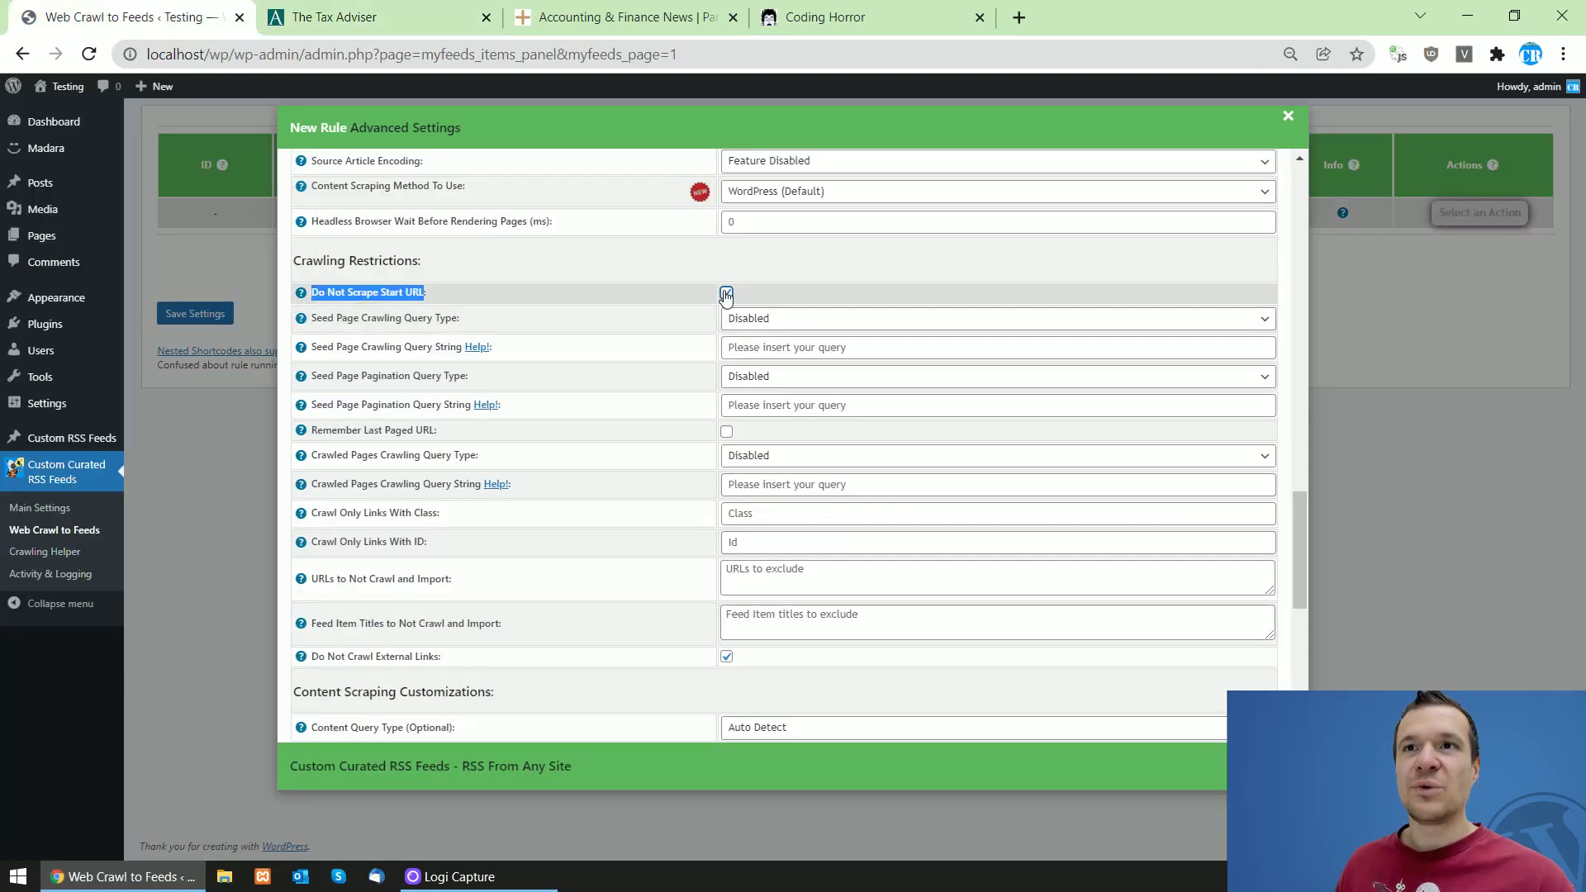
click(390, 8)
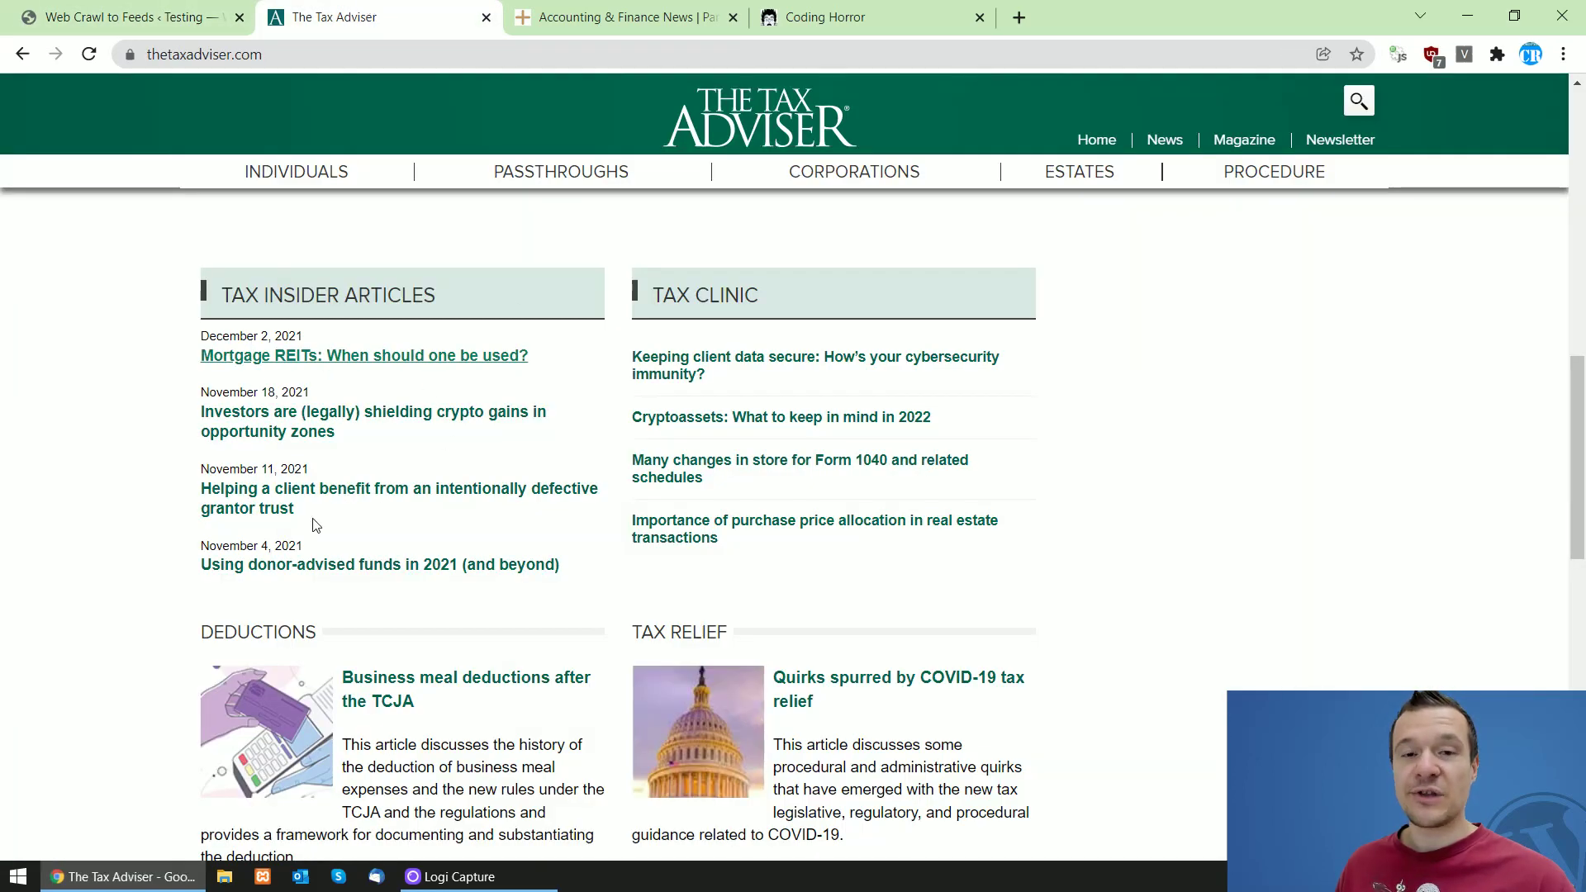
scroll(1584, 455, down, 15)
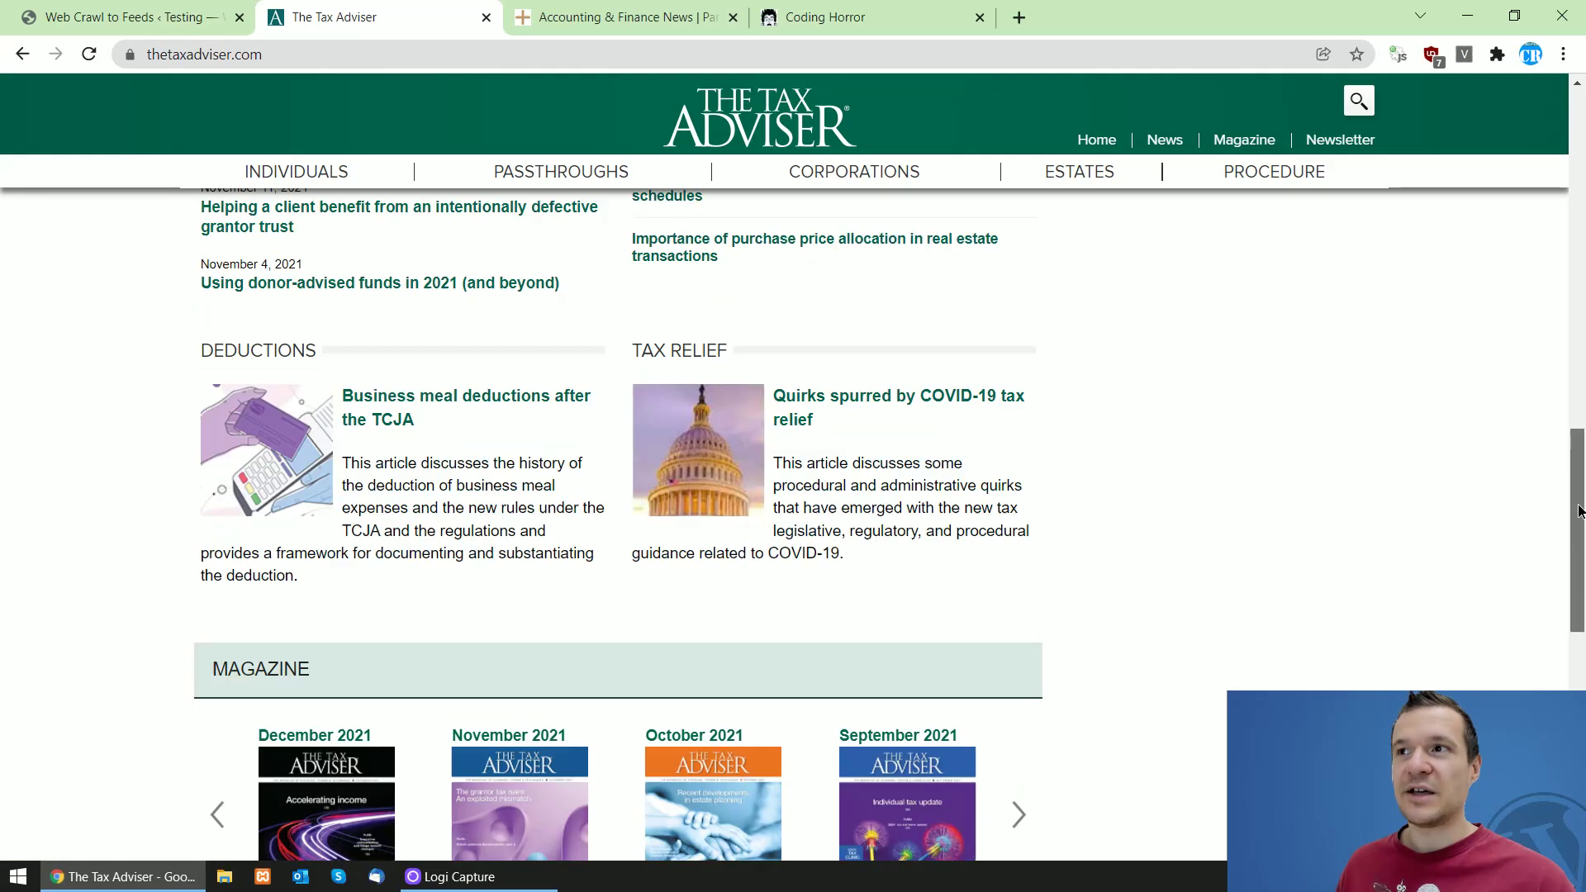
scroll(1527, 222, up, 20)
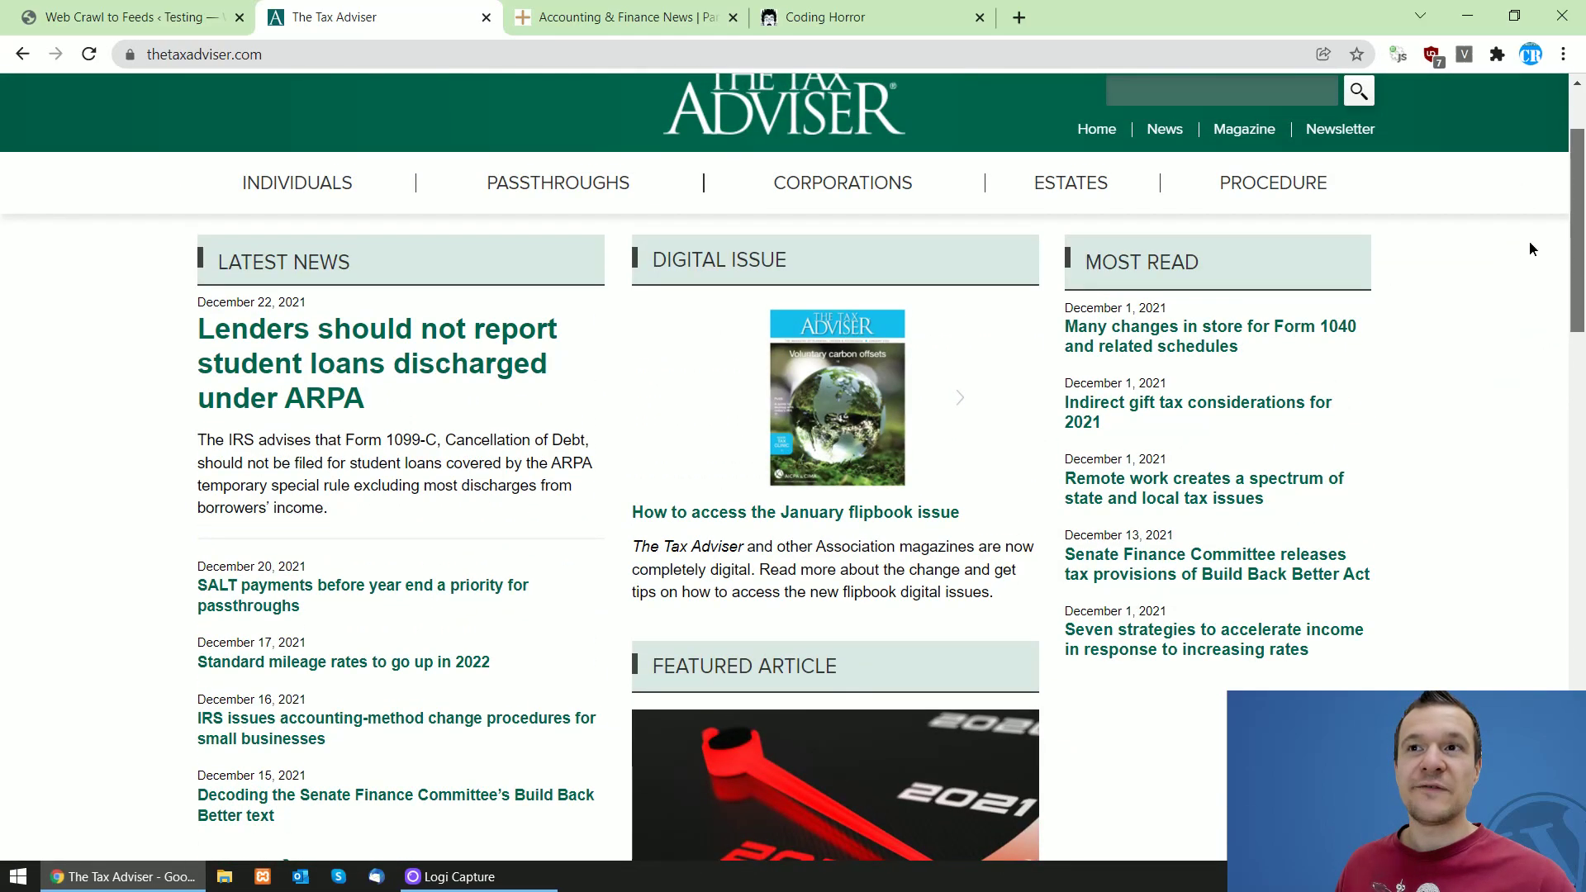
scroll(1527, 192, down, 8)
scroll(683, 696, up, 15)
click(163, 7)
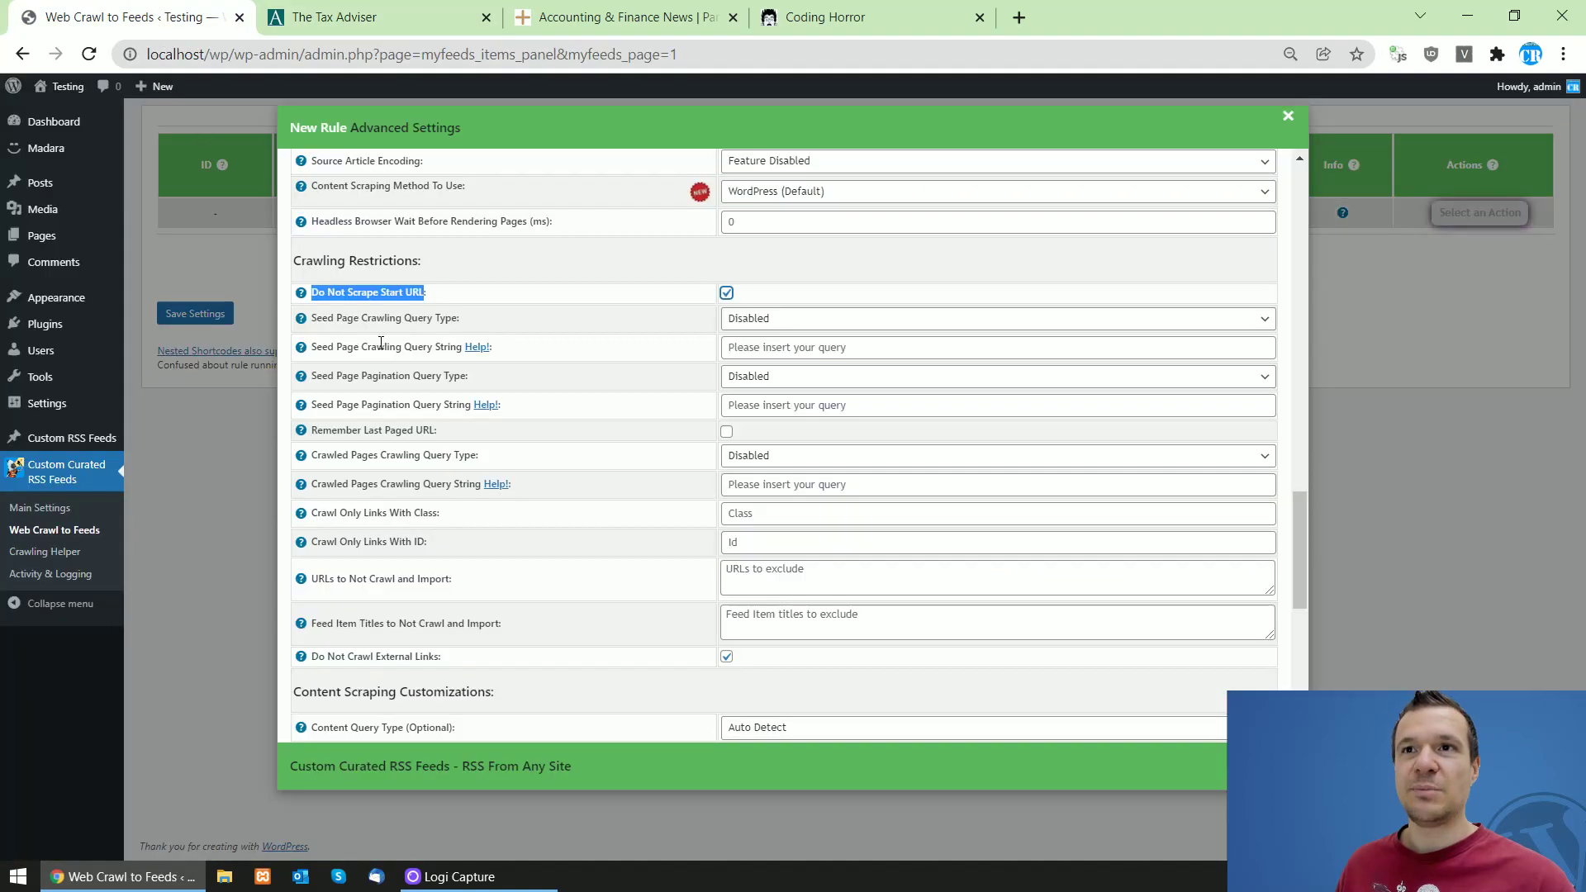
- Set the Seed Page Crawling Query Type to Visual Selector in the crawling restrictions
drag(310, 318, 457, 318)
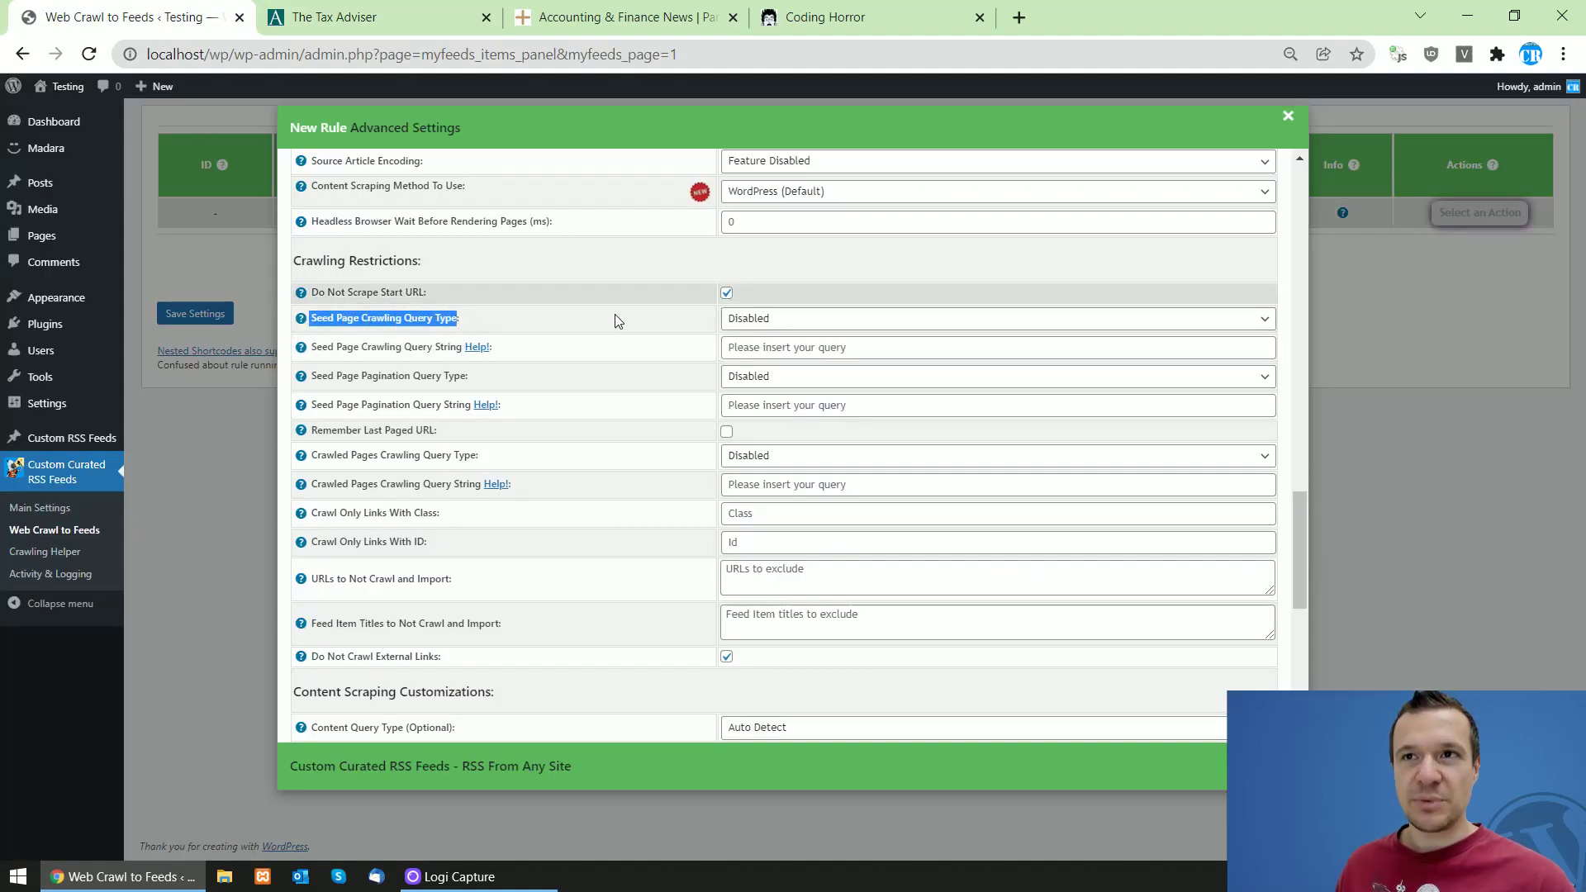
click(742, 321)
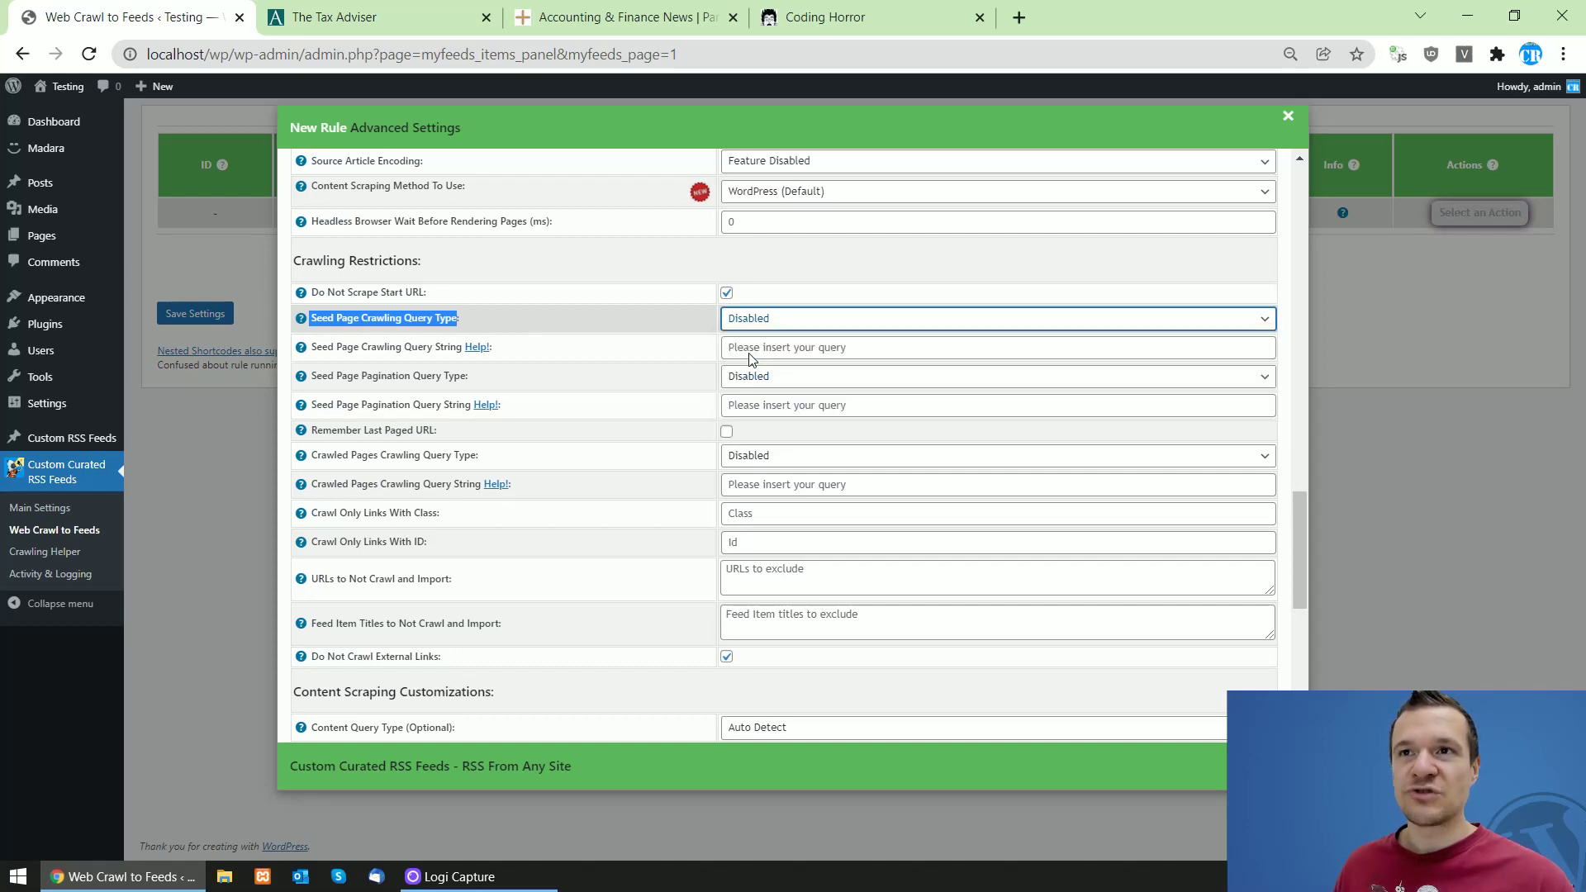
click(749, 354)
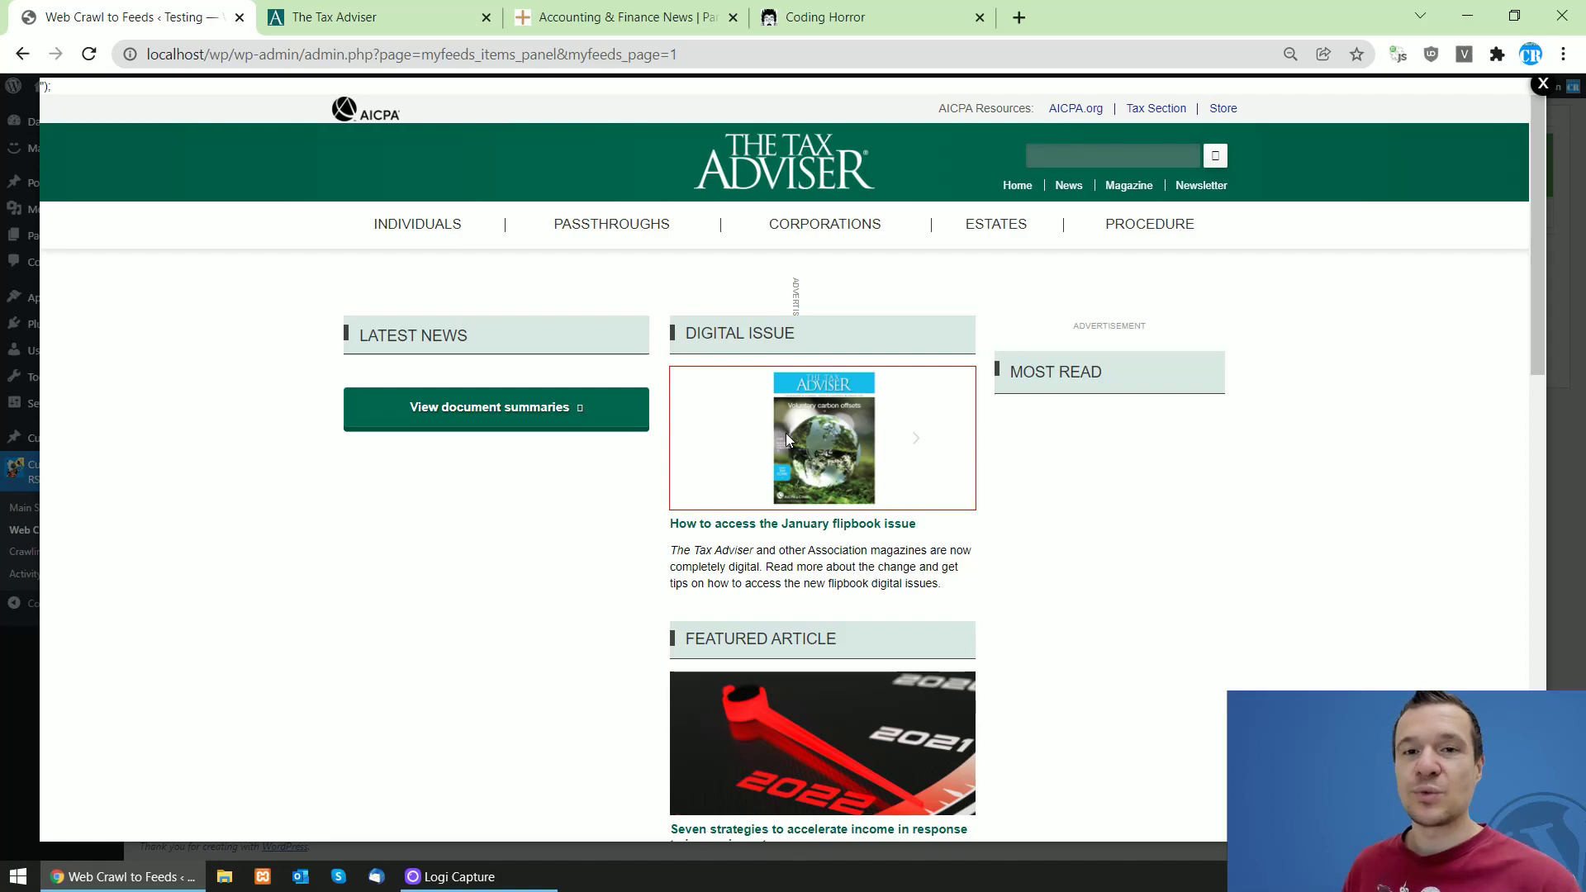
- Pick the "Keeping client data secure: How's your cybersecurity immunity?" link under Tax Clinic as the seed page crawling query
scroll(786, 433, down, 10)
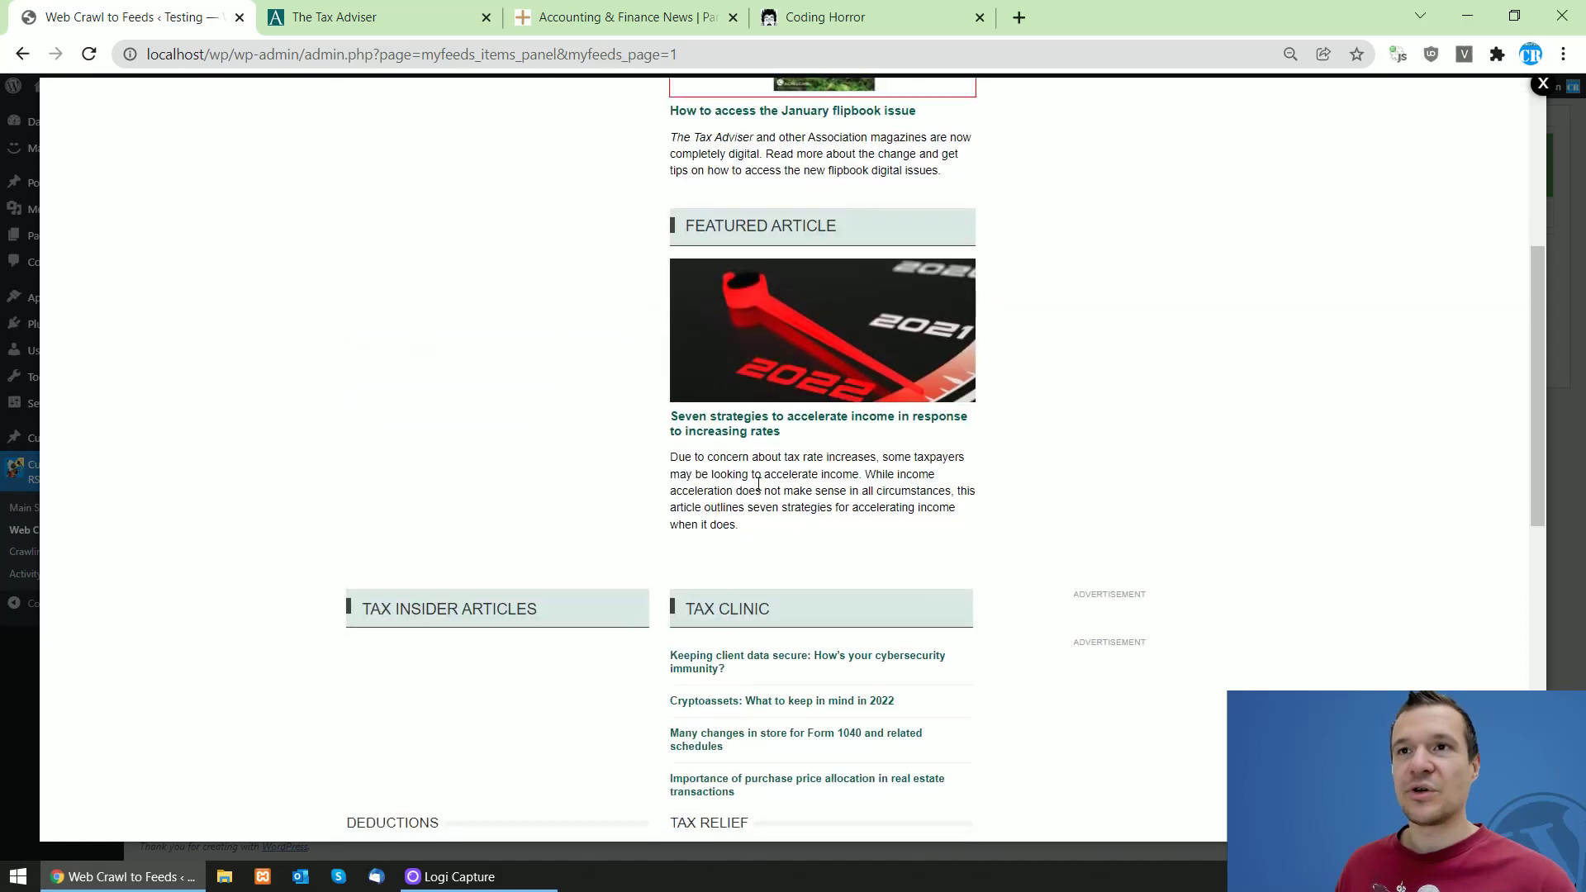
scroll(620, 529, down, 5)
scroll(604, 541, up, 6)
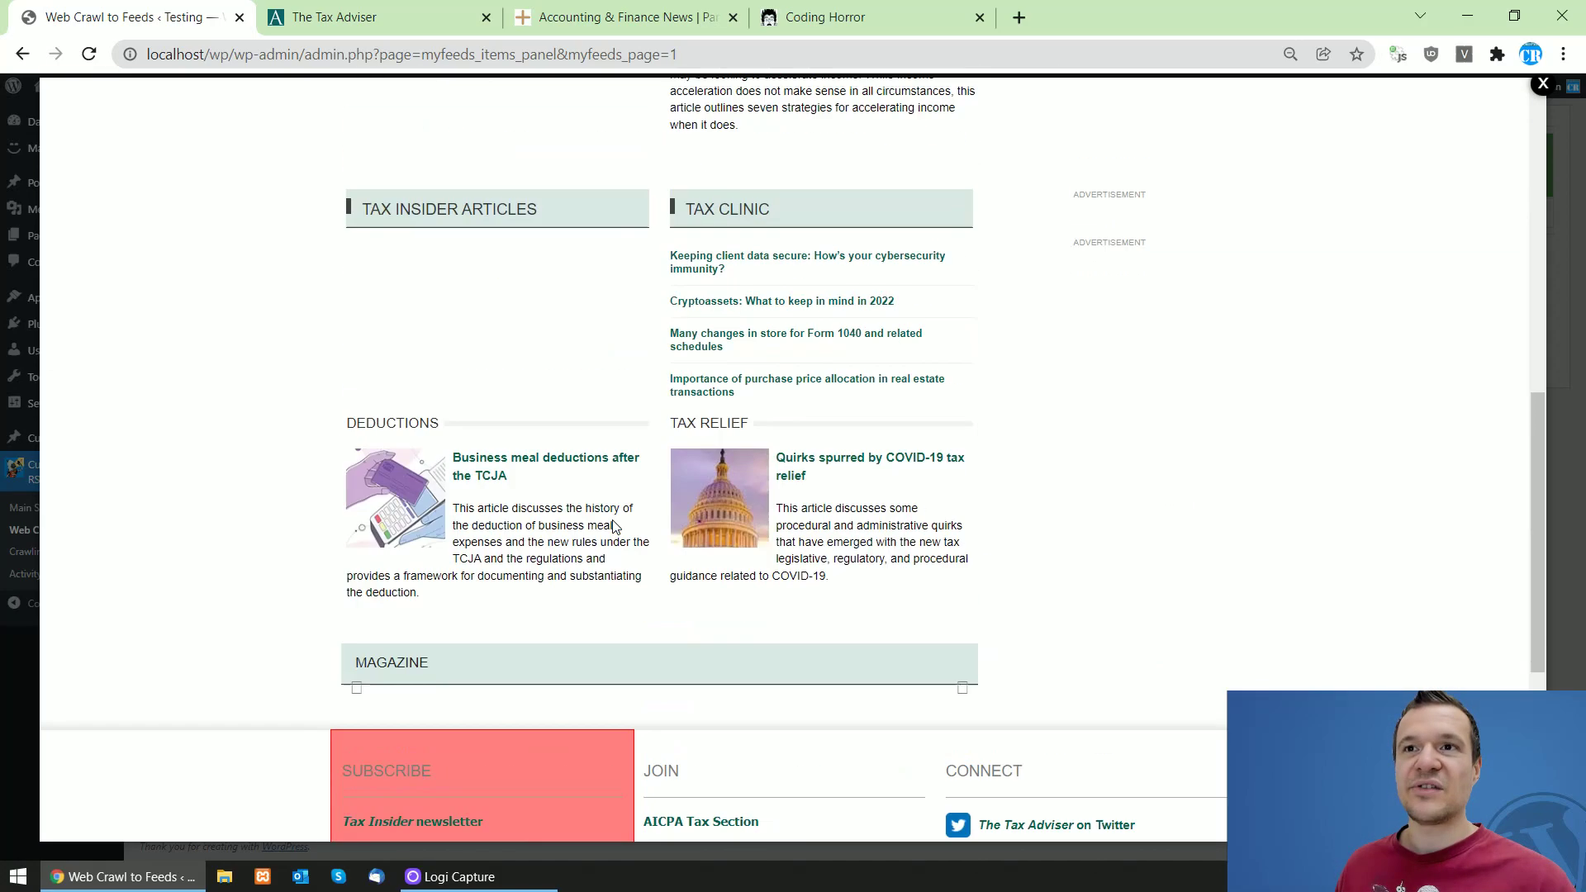
scroll(604, 541, up, 9)
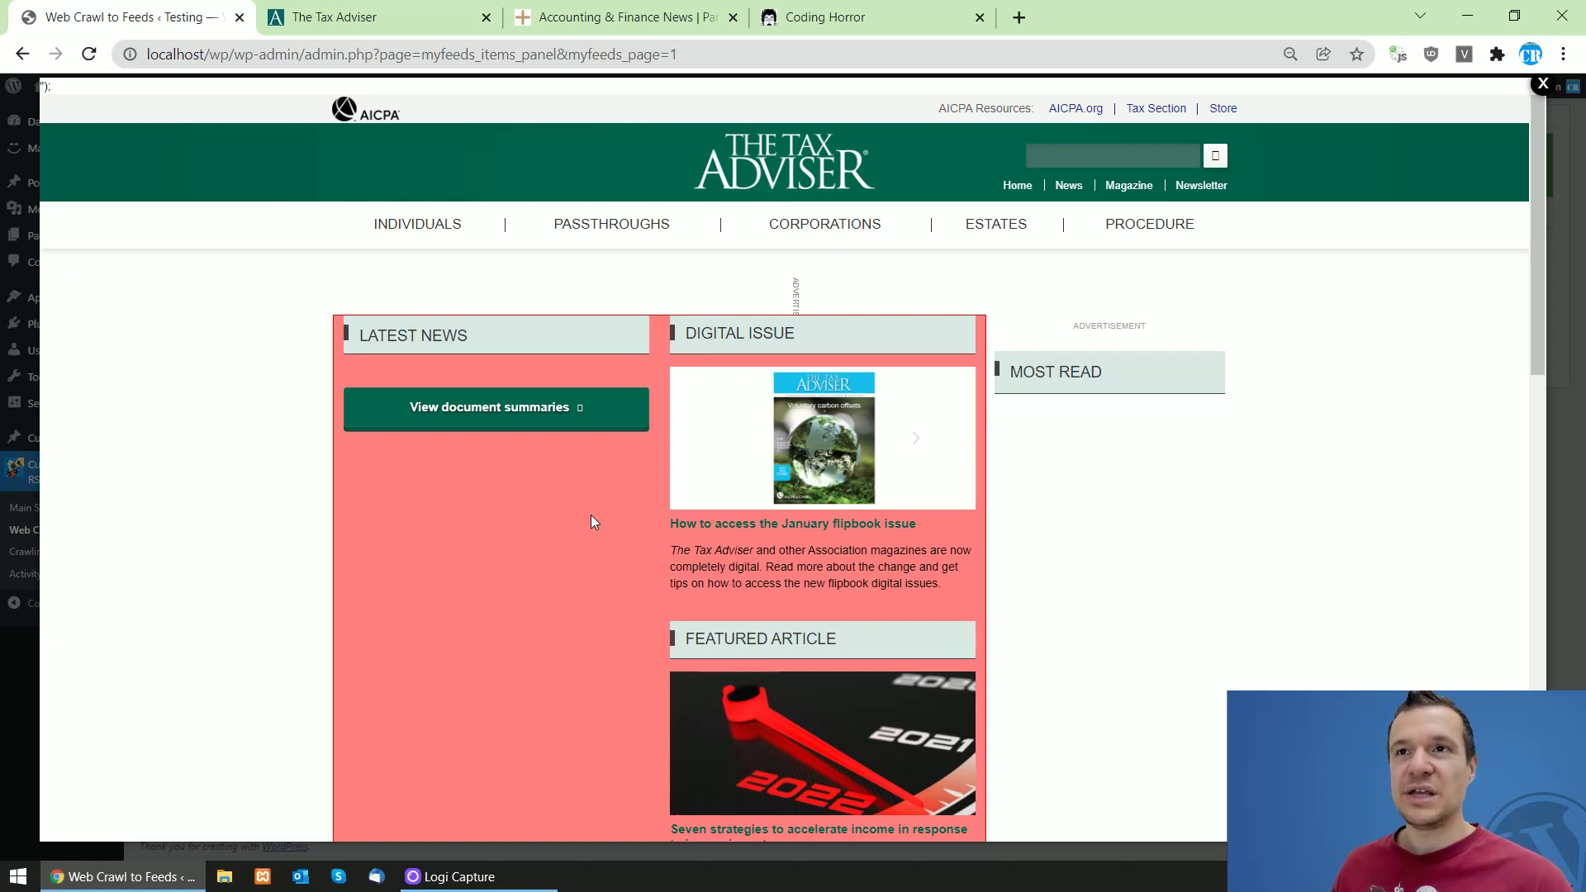
scroll(592, 521, down, 7)
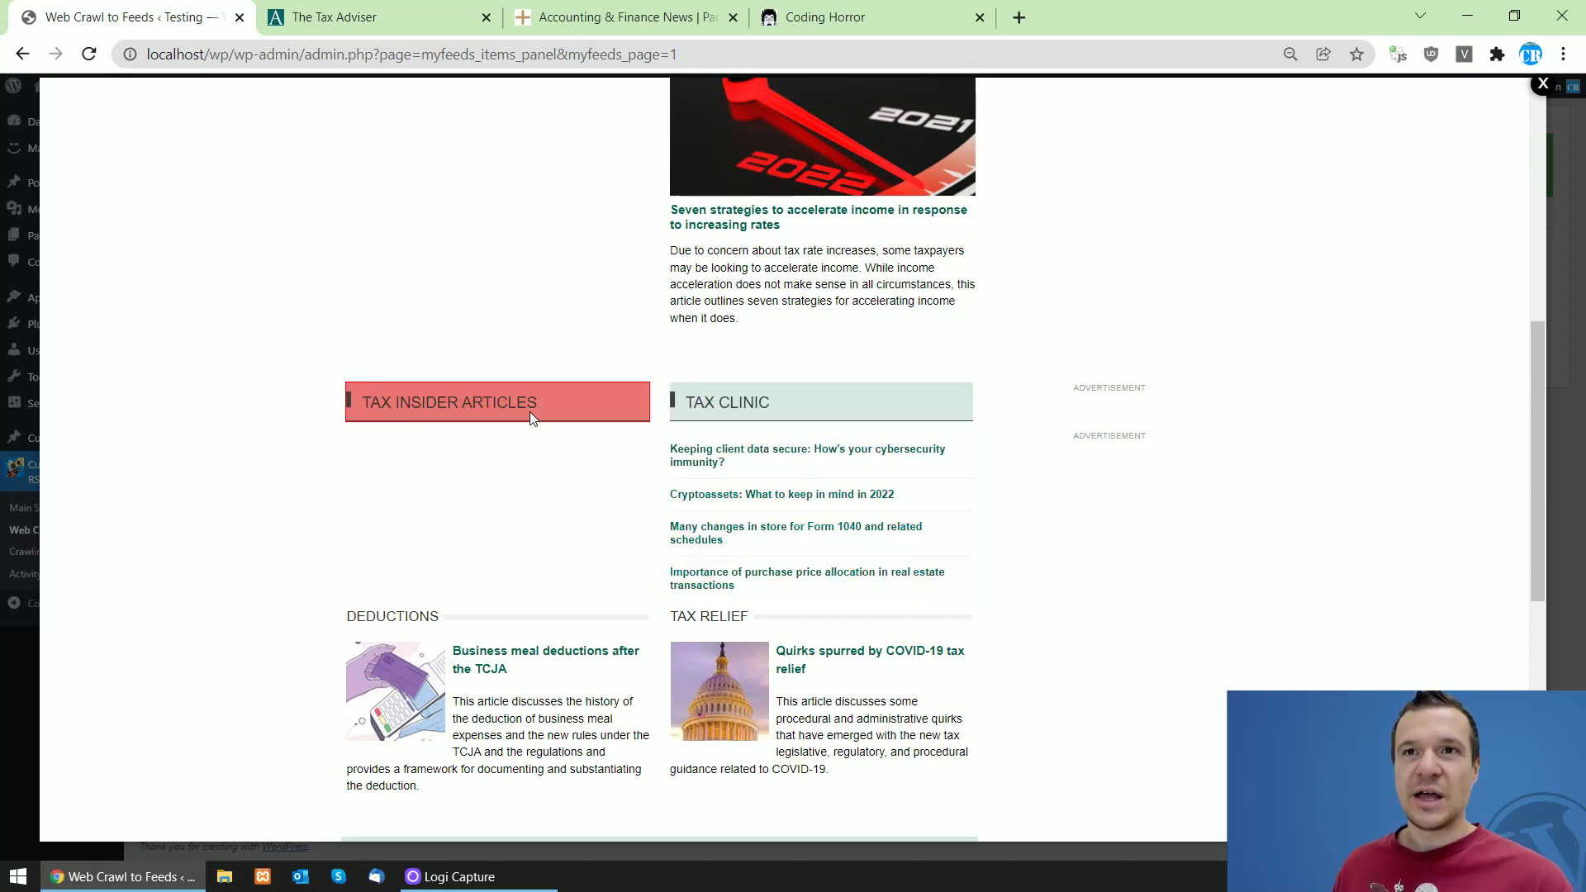
scroll(582, 448, up, 4)
scroll(538, 339, up, 2)
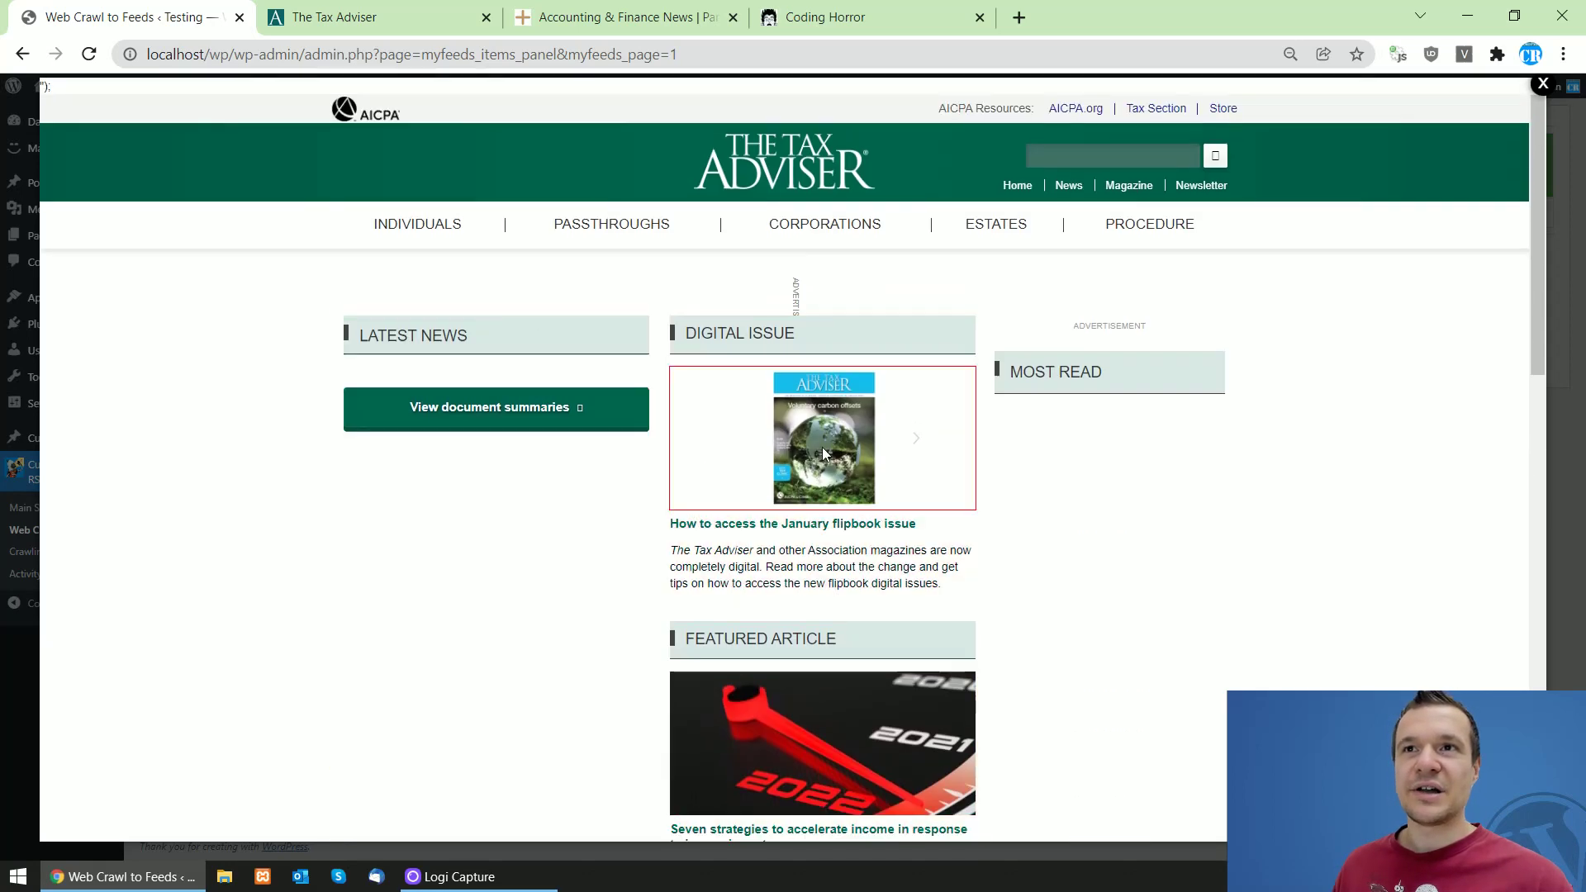
scroll(661, 414, down, 7)
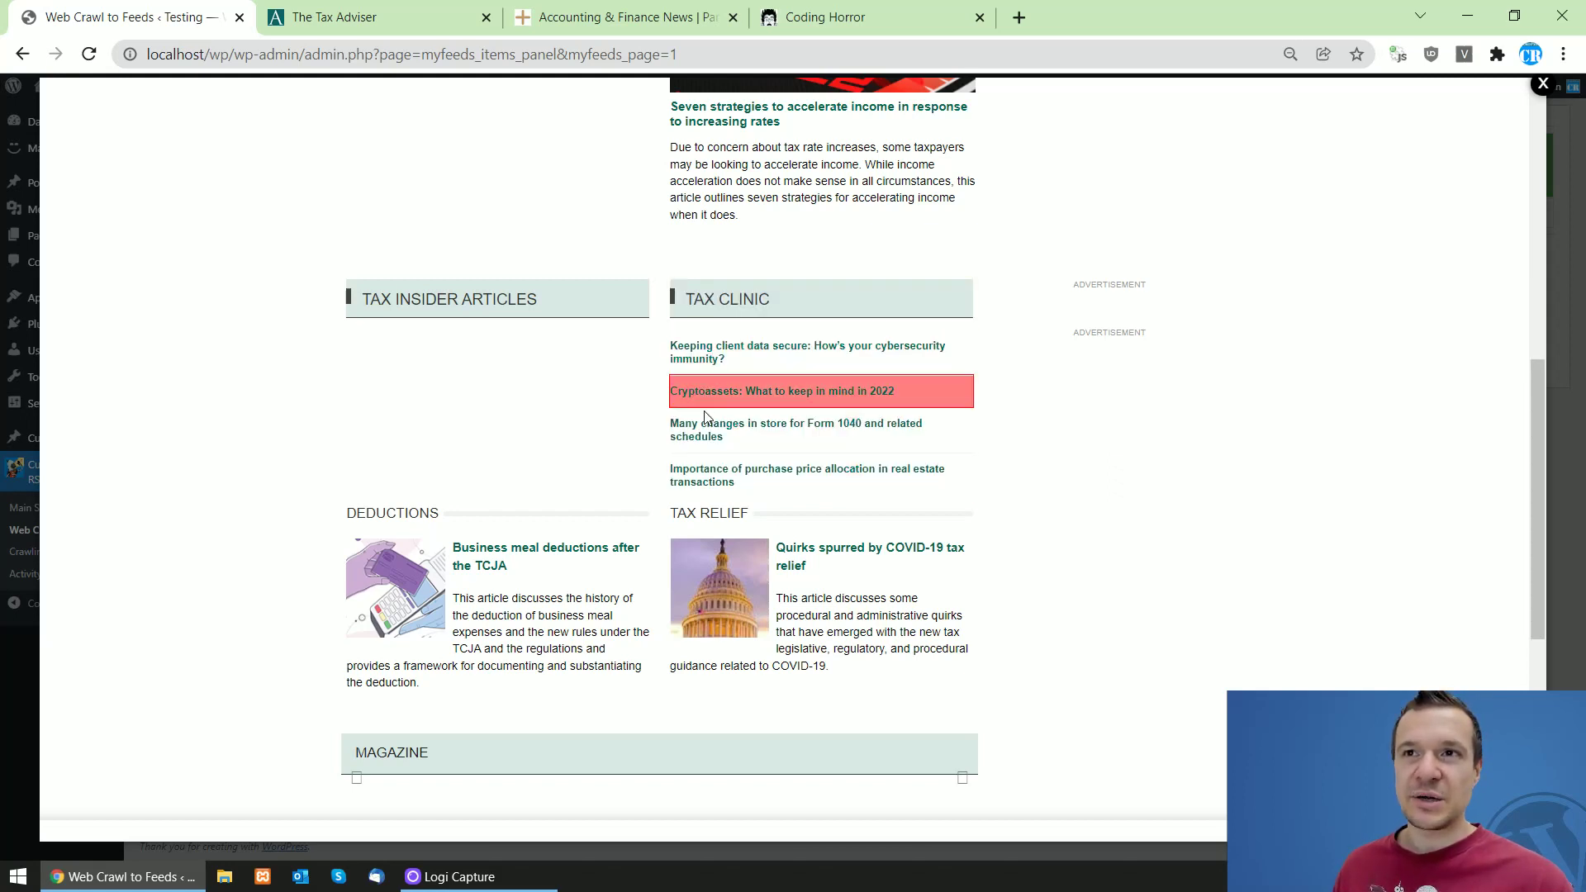
click(721, 354)
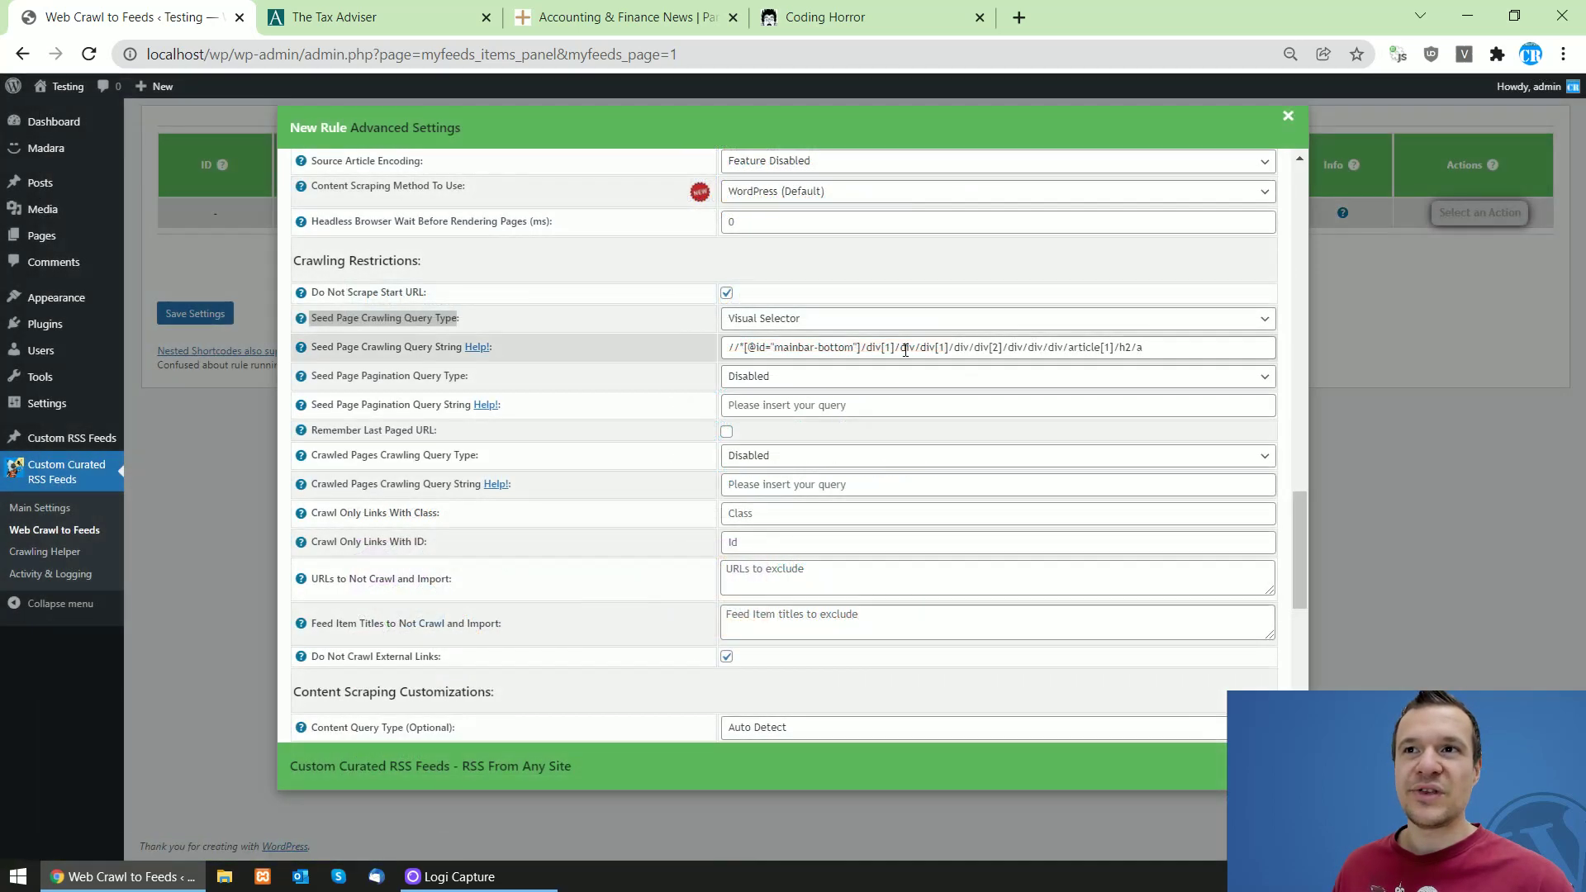
- Reselect the seed page crawling query with the Visual Selector, picking the whole Tax Clinic section on the home page
drag(890, 346, 1172, 341)
drag(775, 349, 1153, 349)
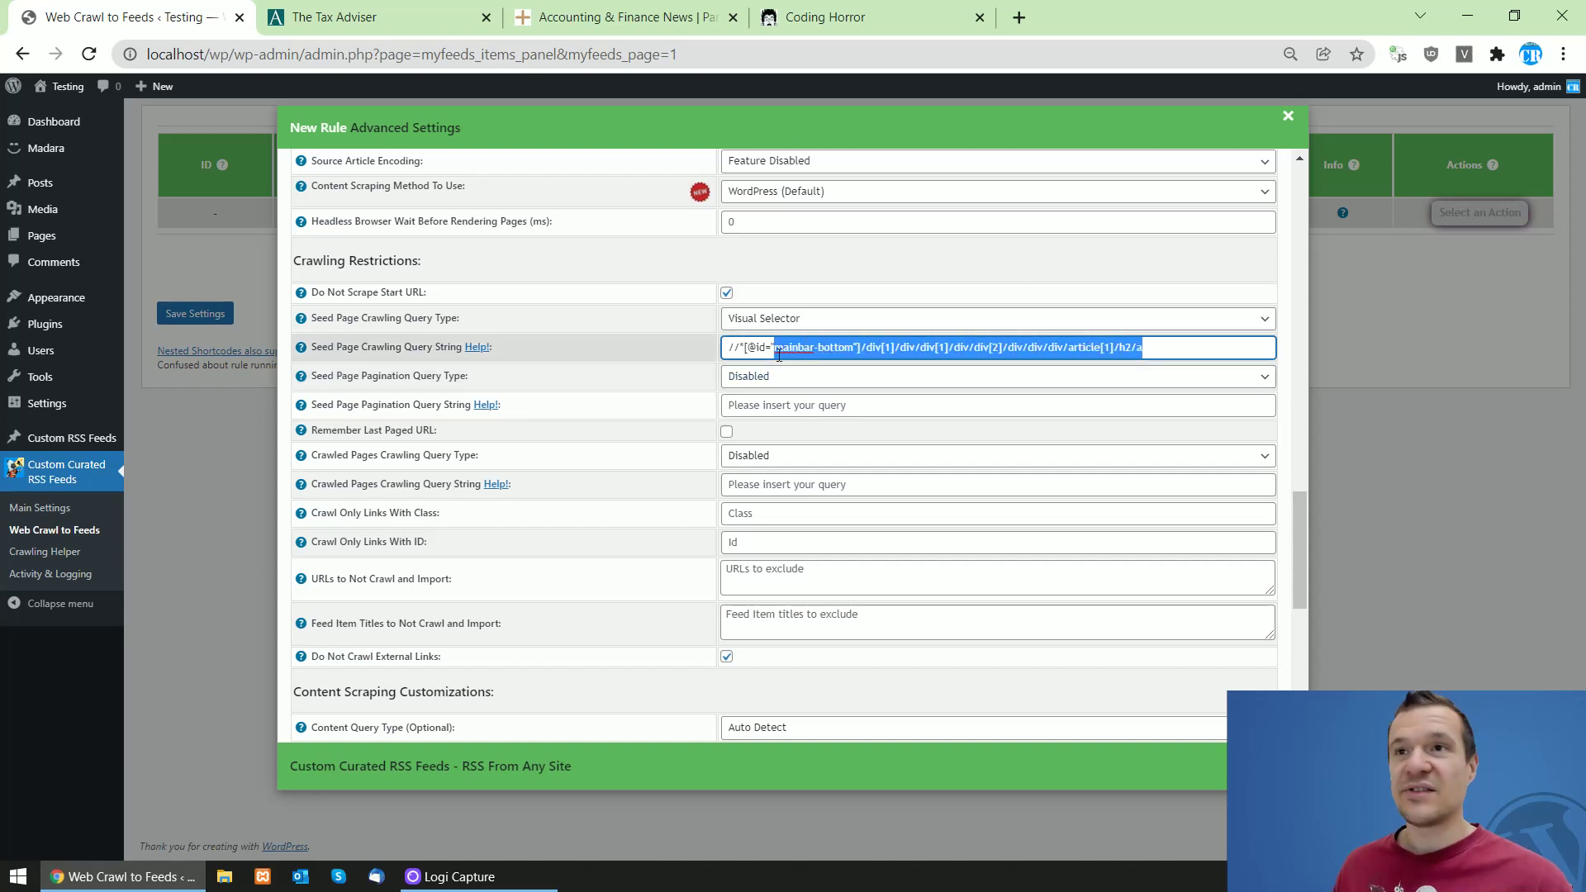
click(744, 319)
click(748, 336)
click(748, 319)
click(750, 352)
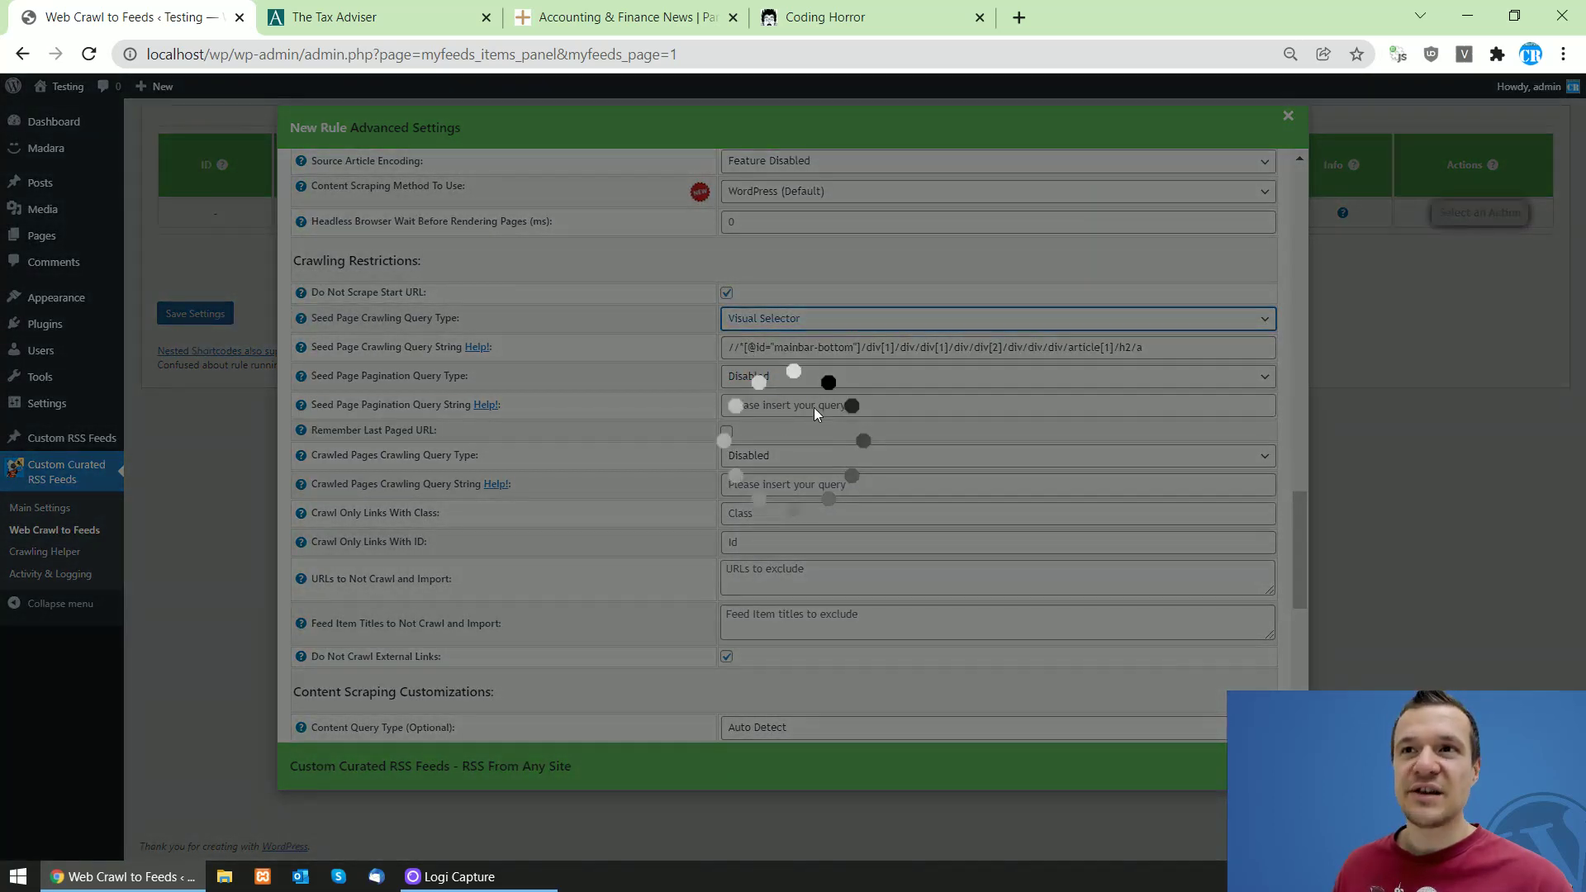
scroll(864, 384, down, 10)
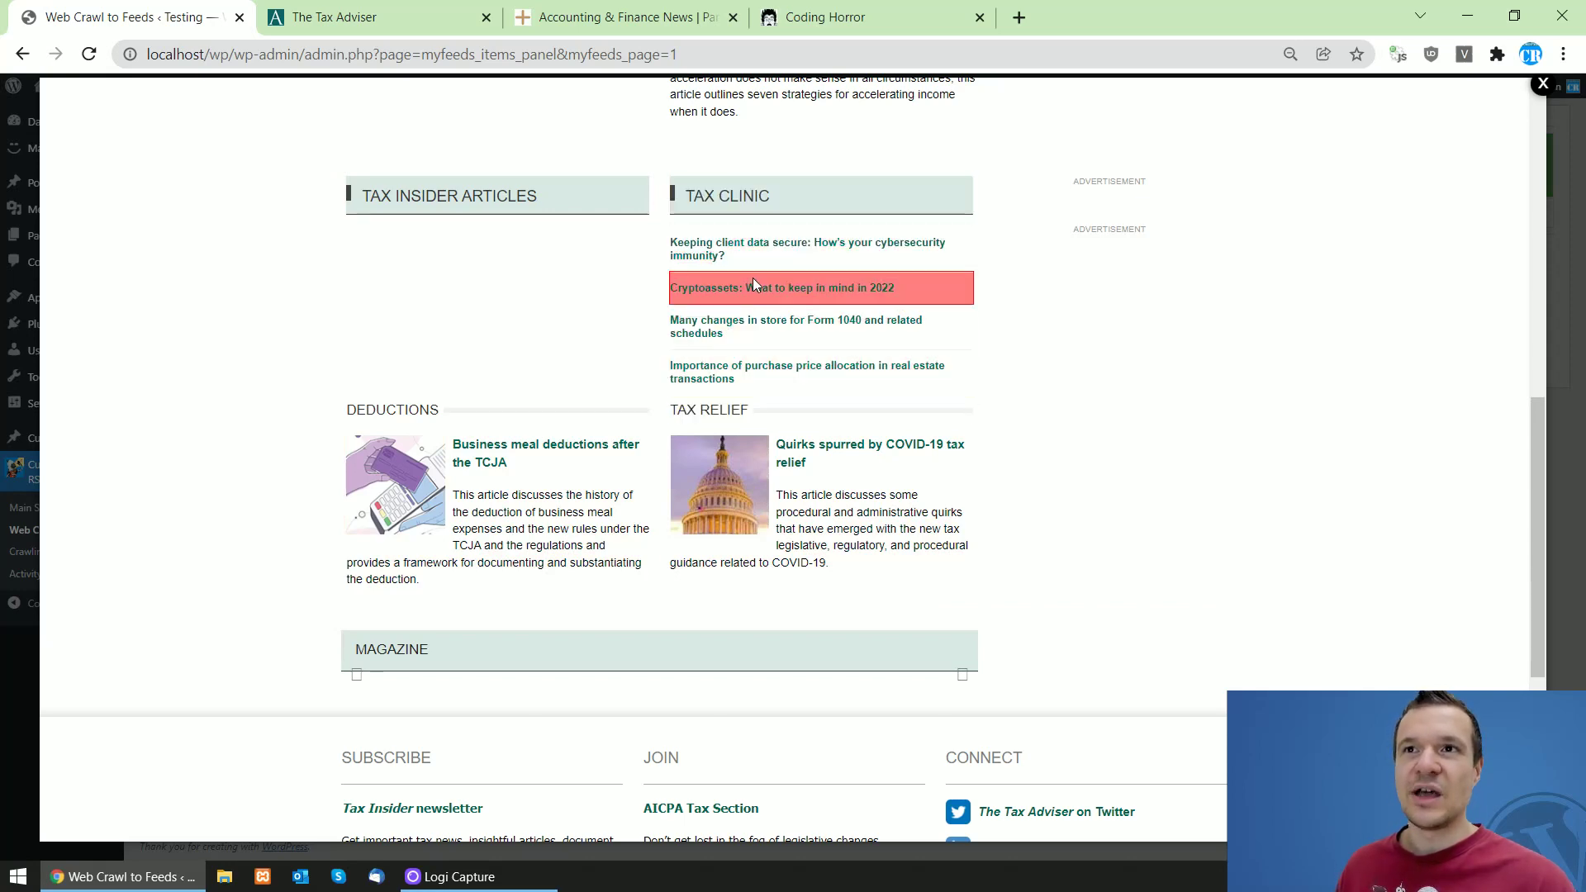
click(756, 222)
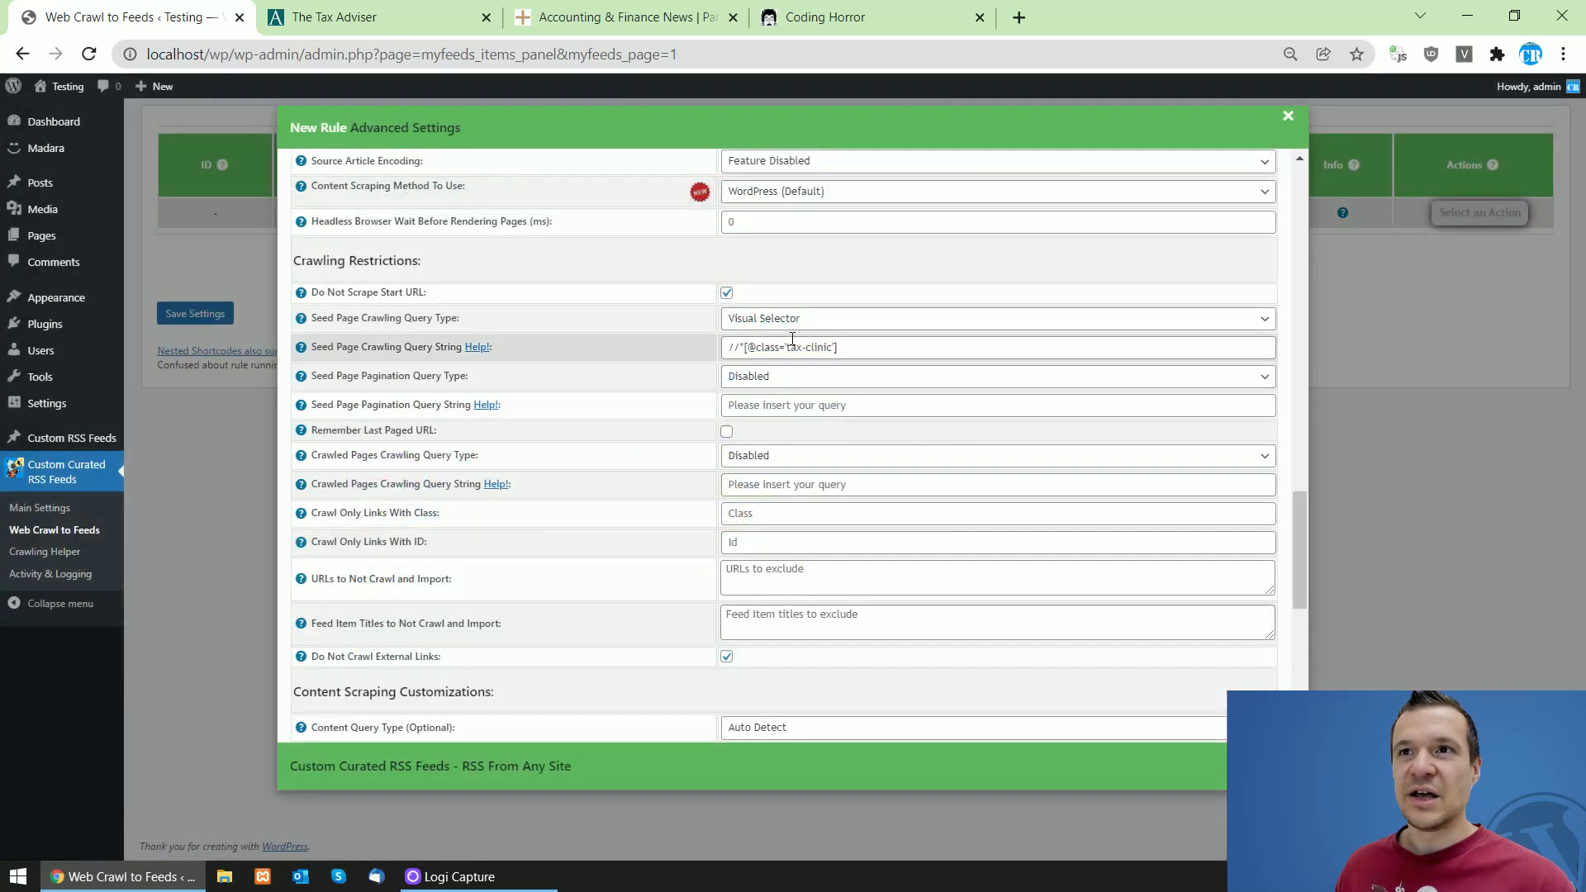
drag(791, 347, 833, 347)
double_click(766, 347)
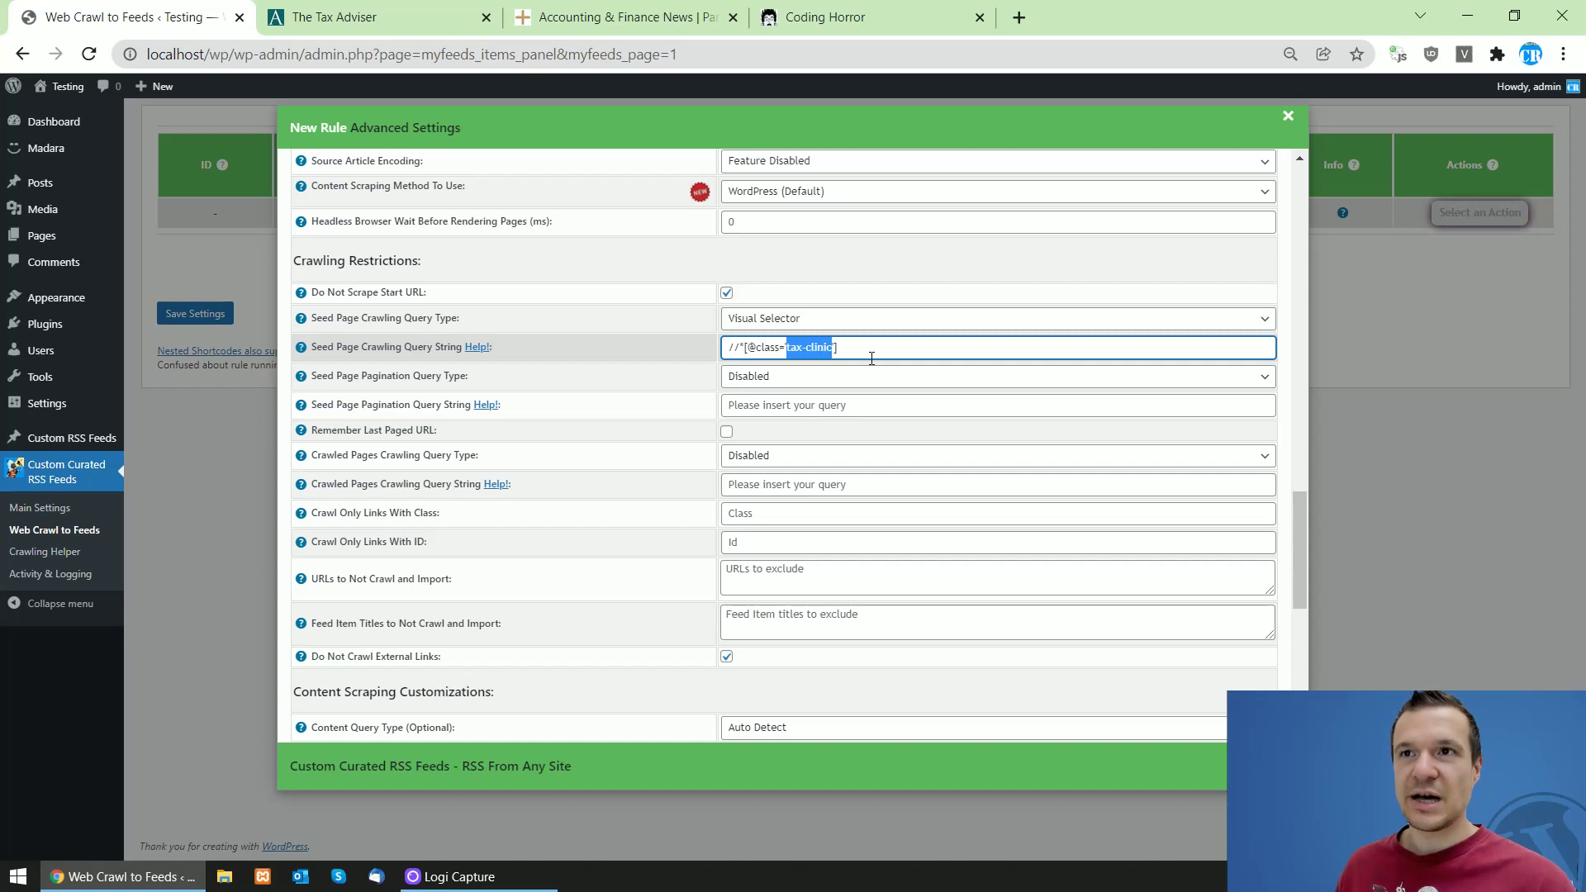
triple_click(789, 346)
click(789, 345)
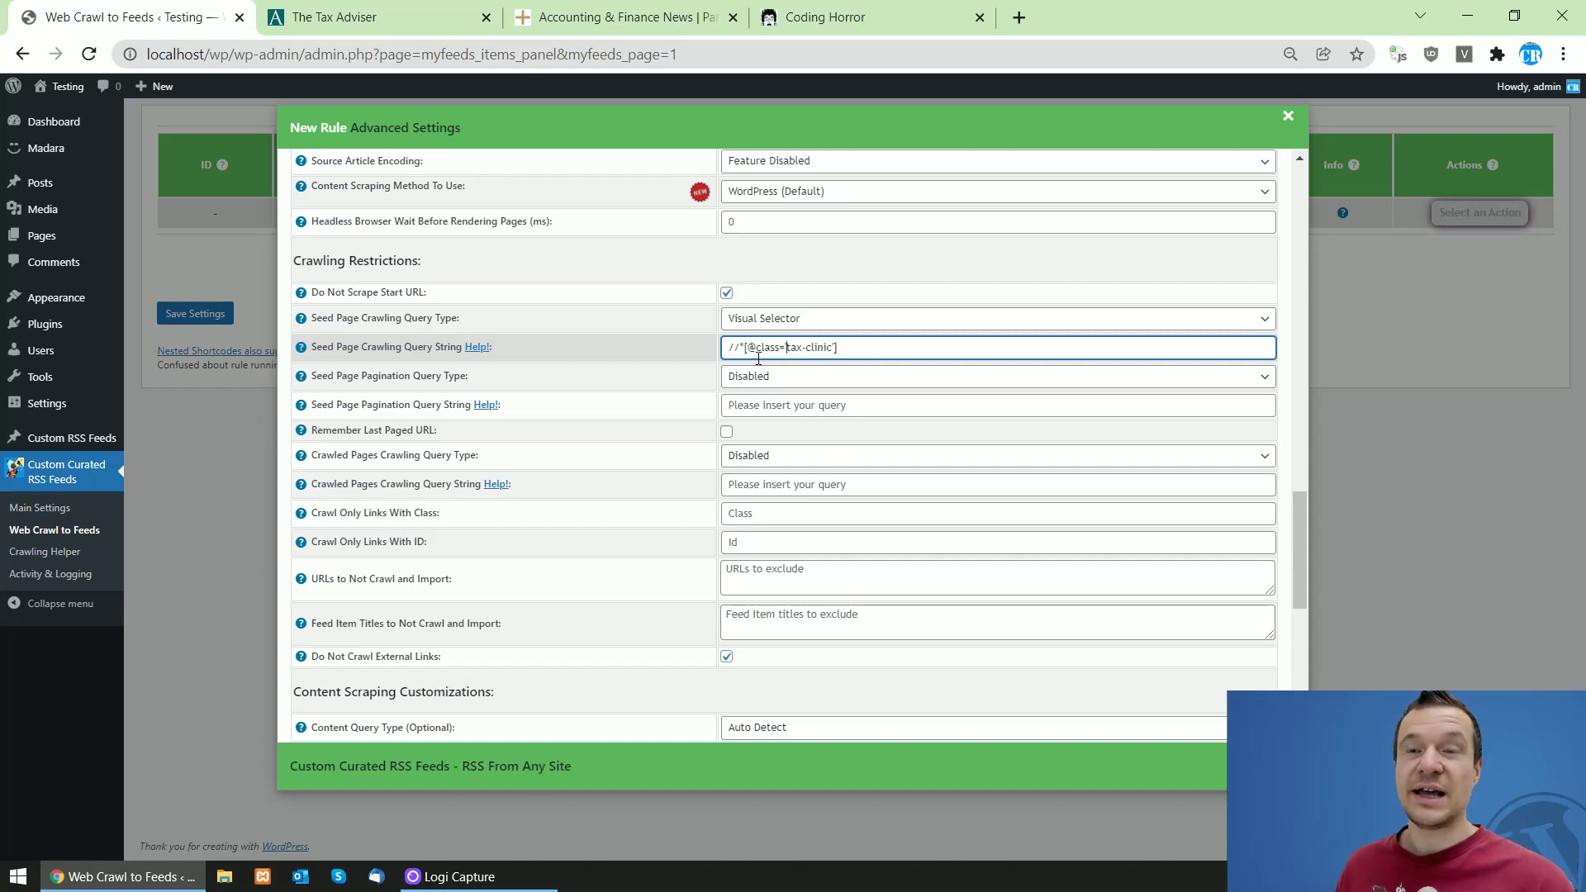
- Set the Content Query Type to Visual Selector in the content scraping customizations
scroll(661, 411, down, 3)
scroll(661, 418, down, 1)
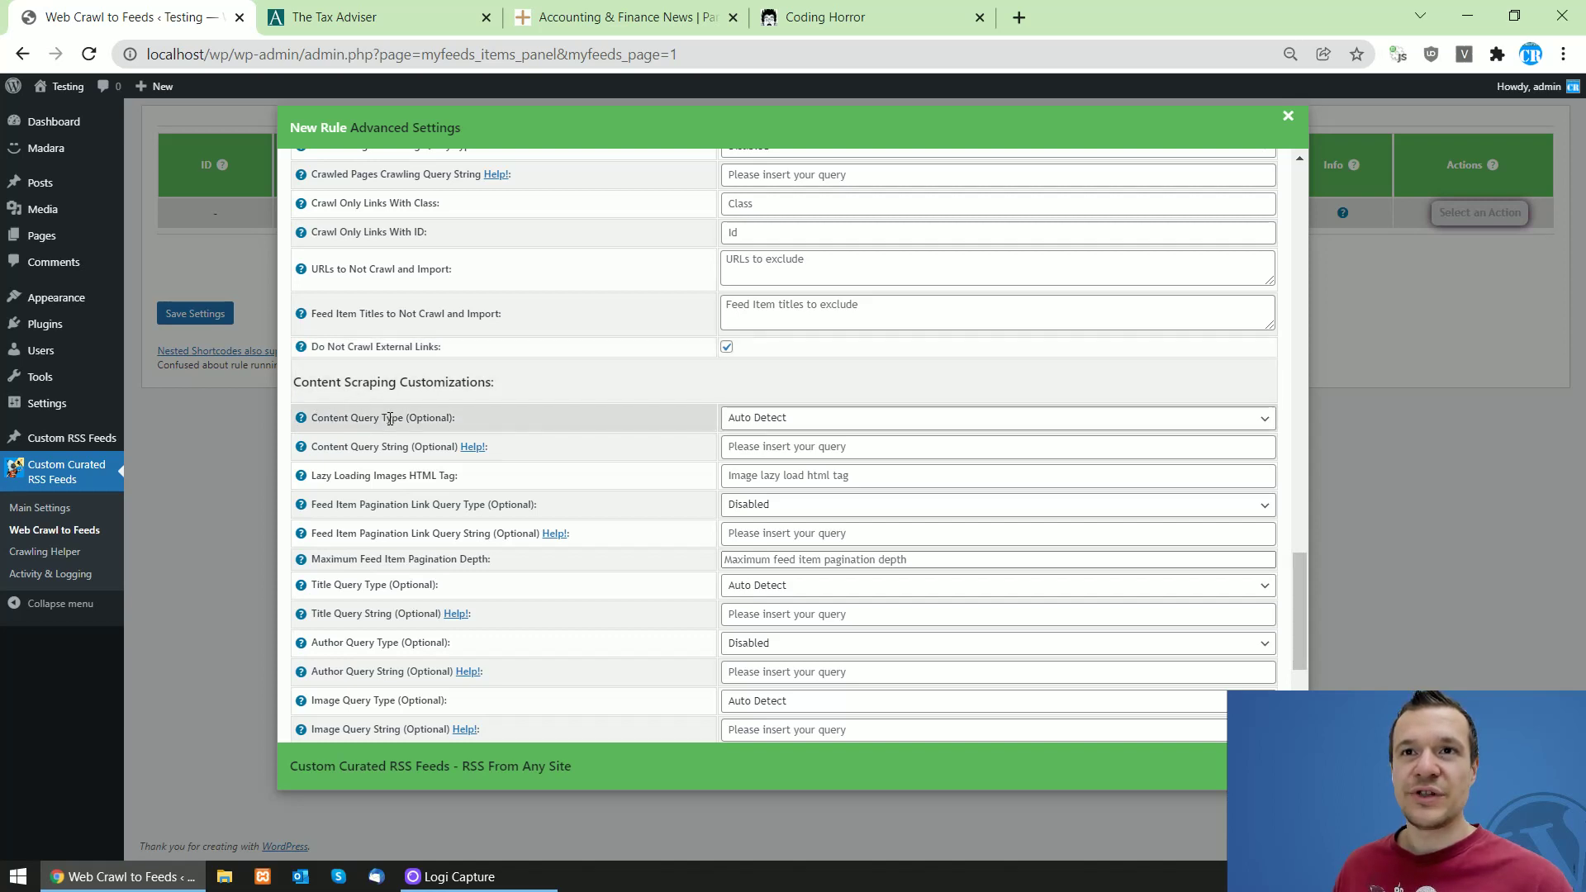
click(785, 417)
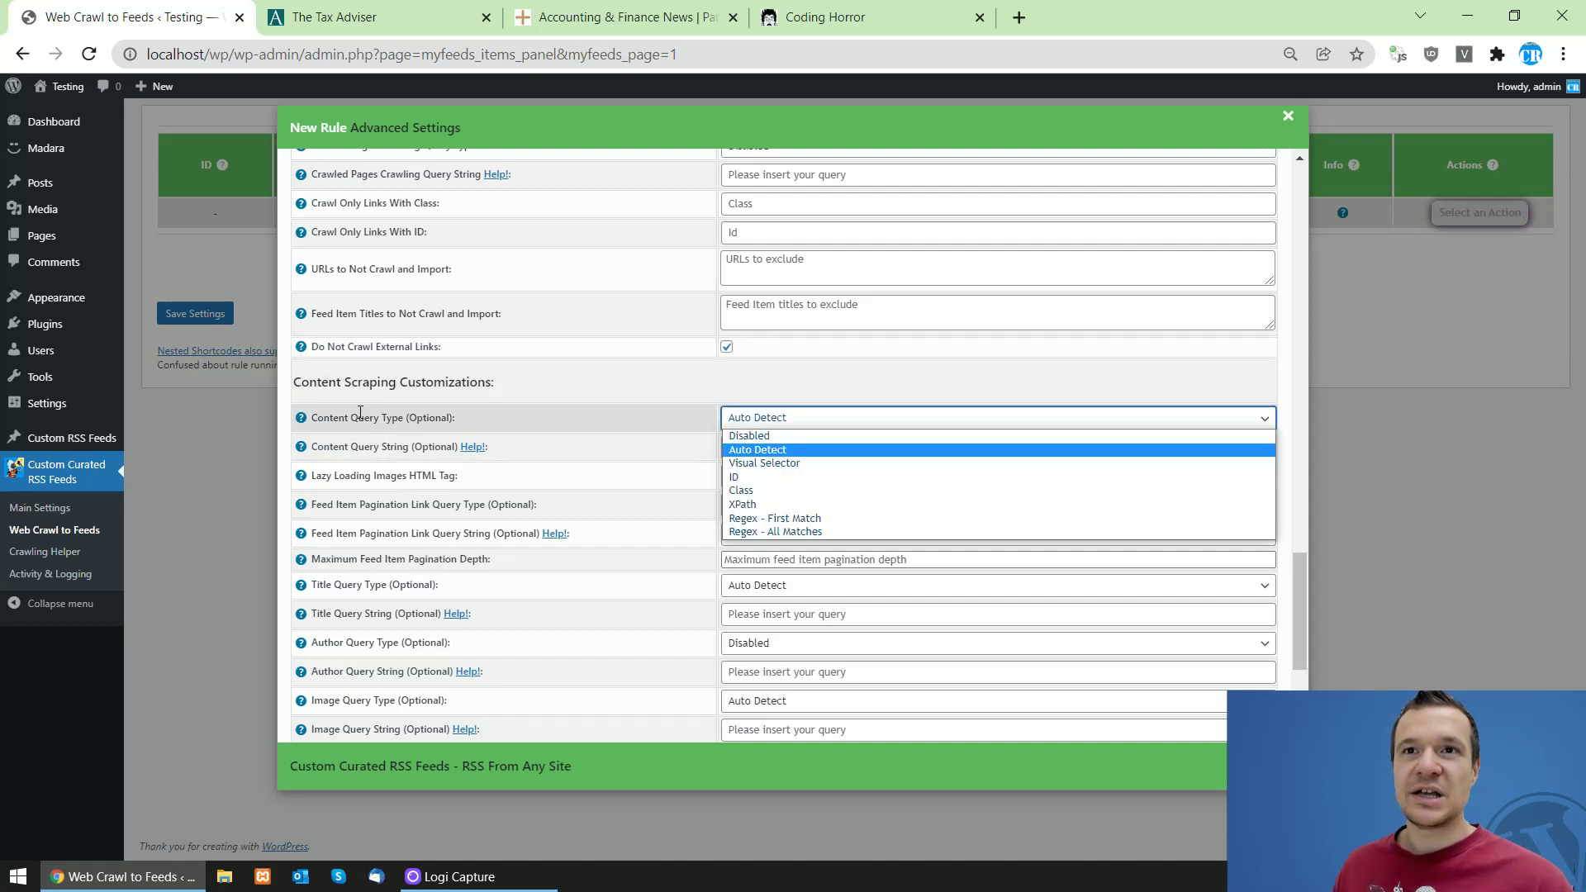
click(403, 414)
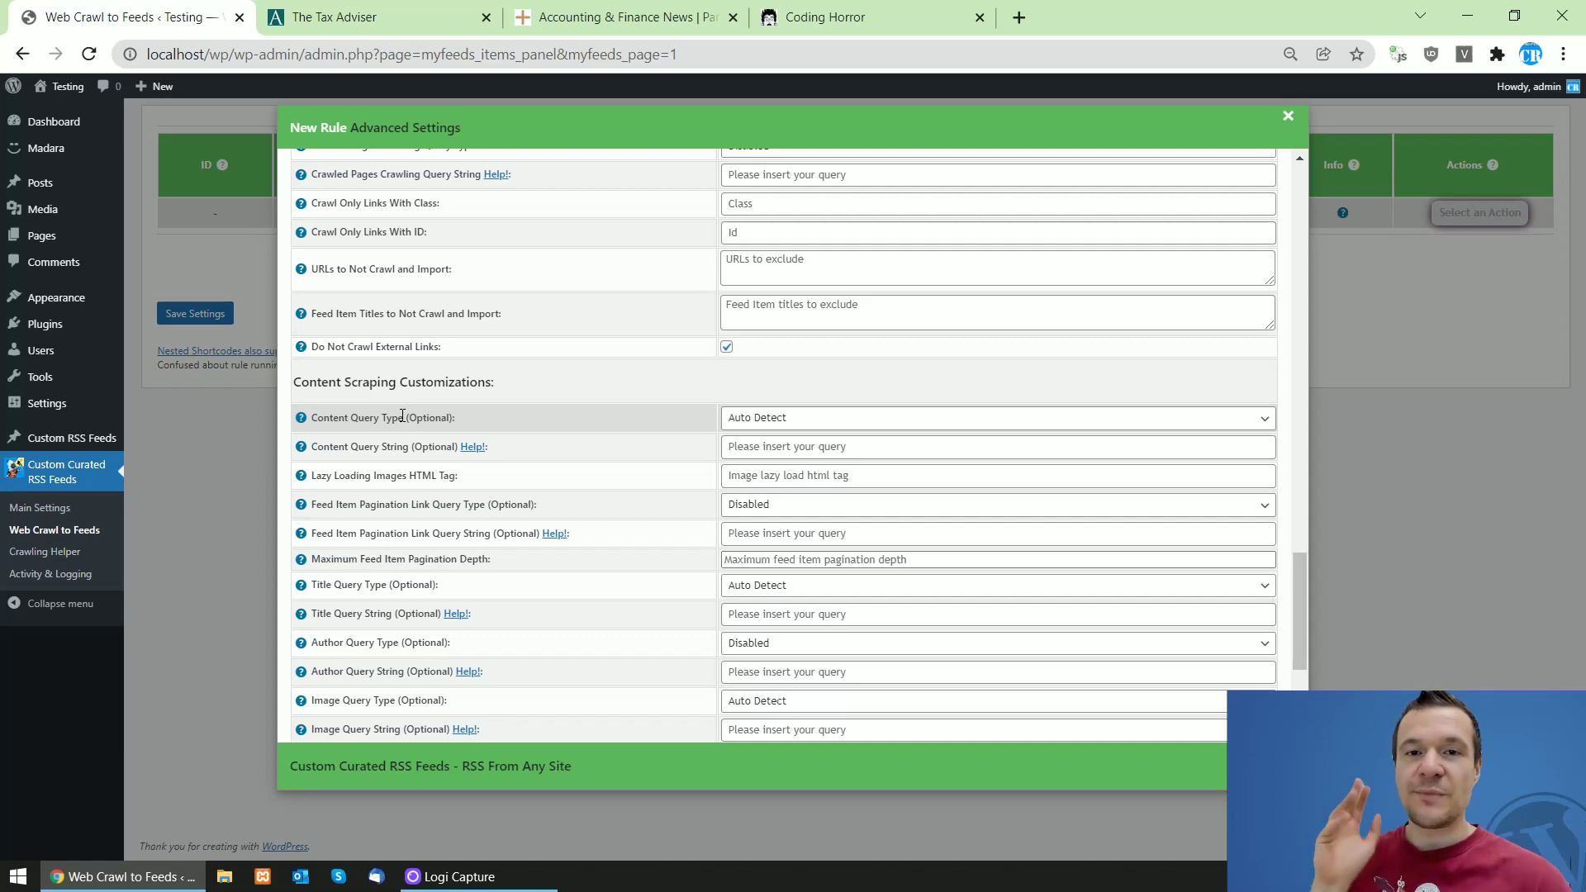
click(762, 426)
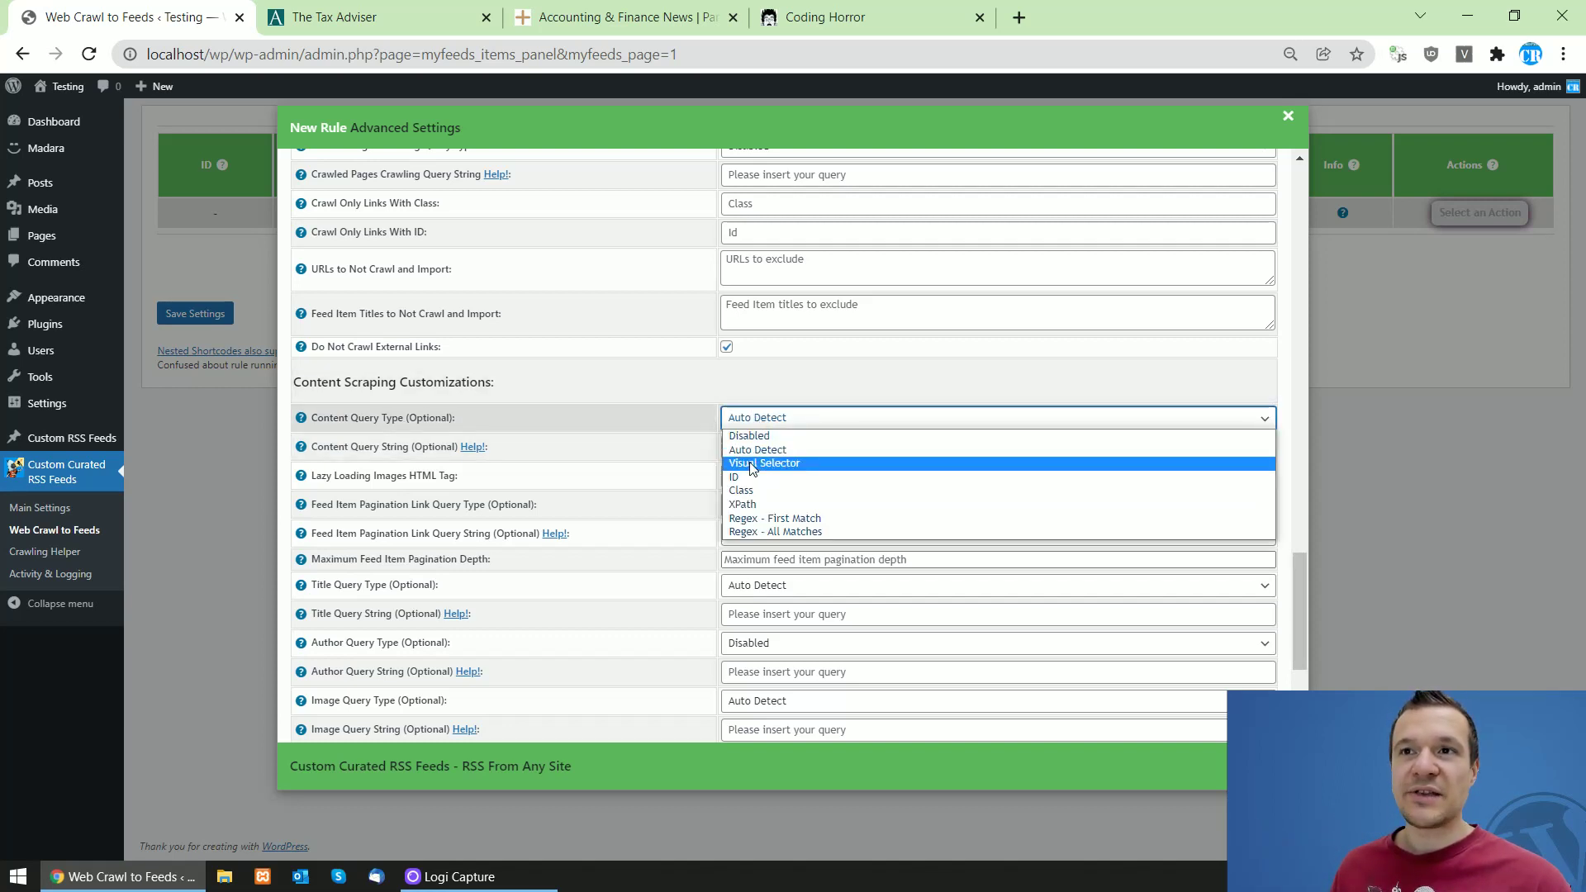
click(751, 465)
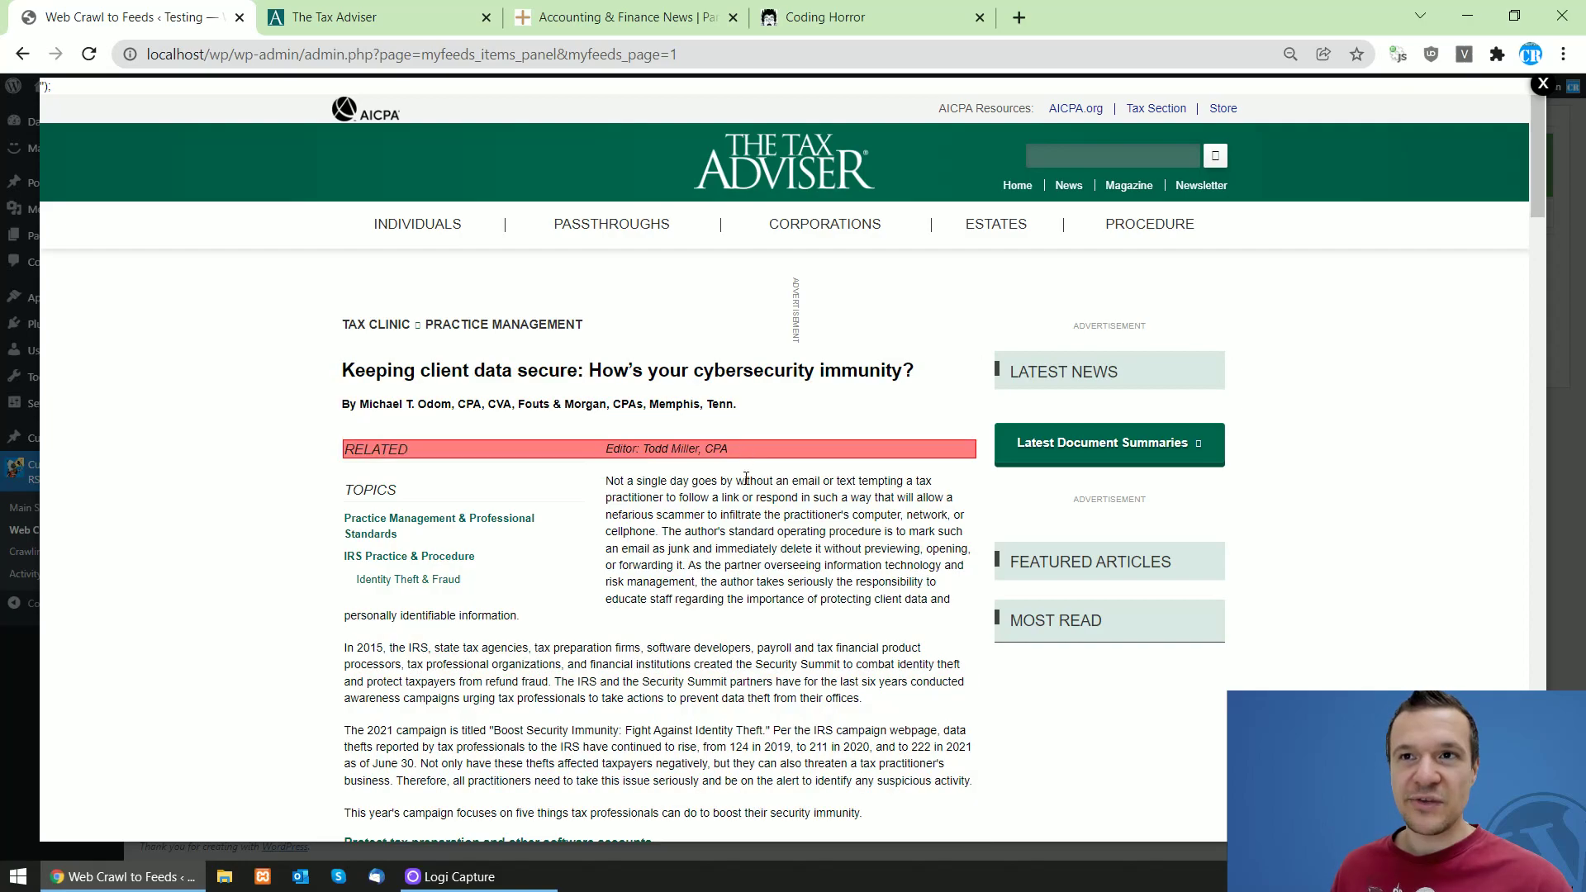
- Pick the full body block of the "Keeping client data secure" article as the content query
scroll(722, 502, down, 3)
scroll(655, 483, down, 5)
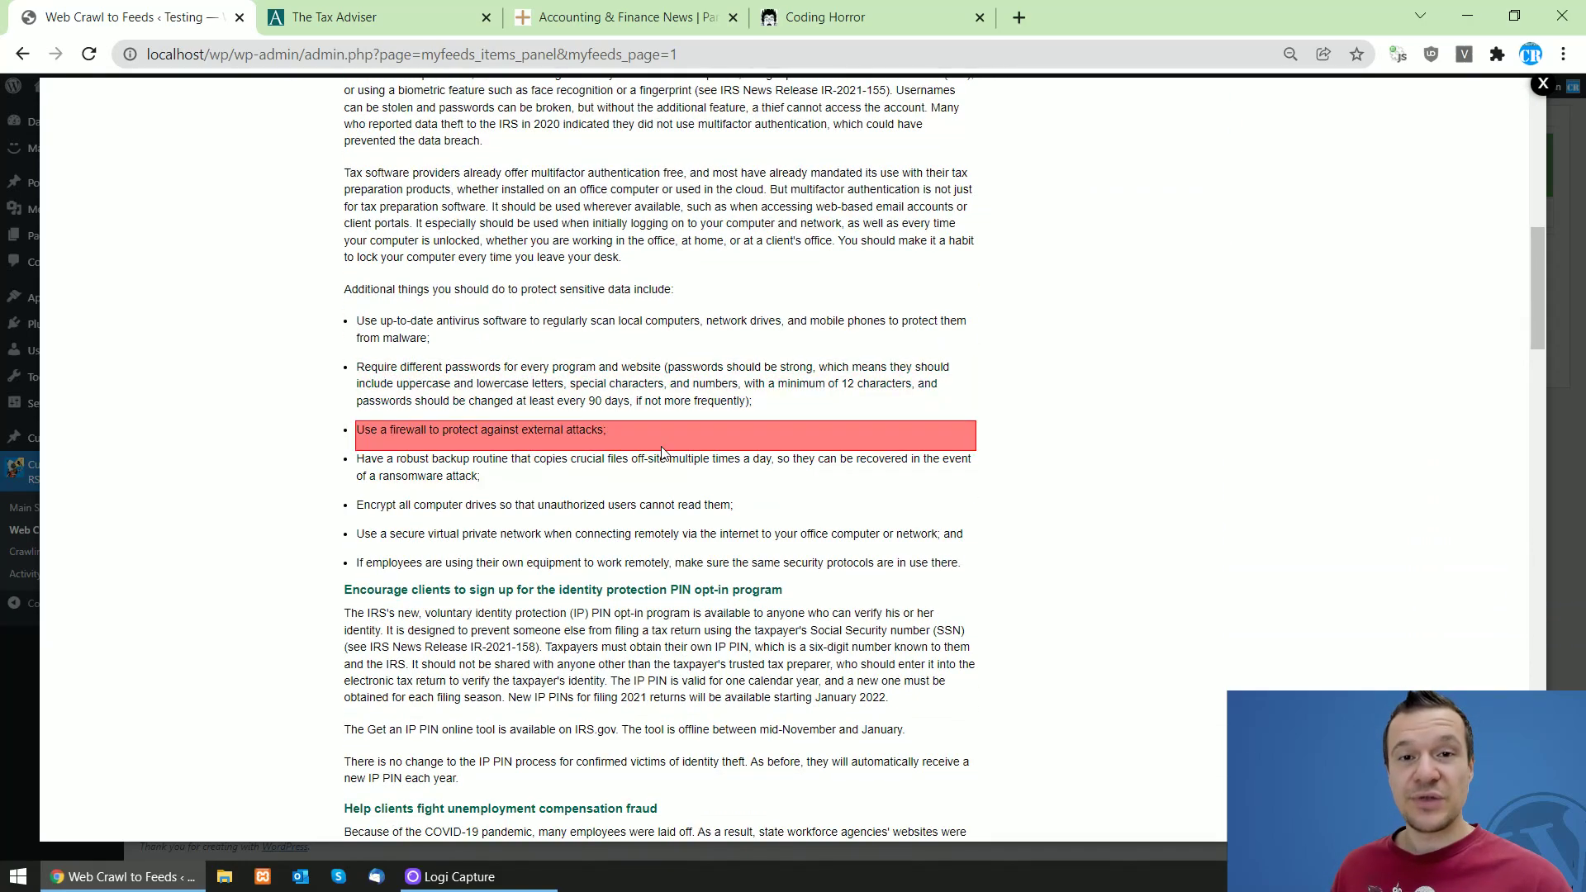
scroll(661, 443, up, 5)
scroll(661, 443, up, 3)
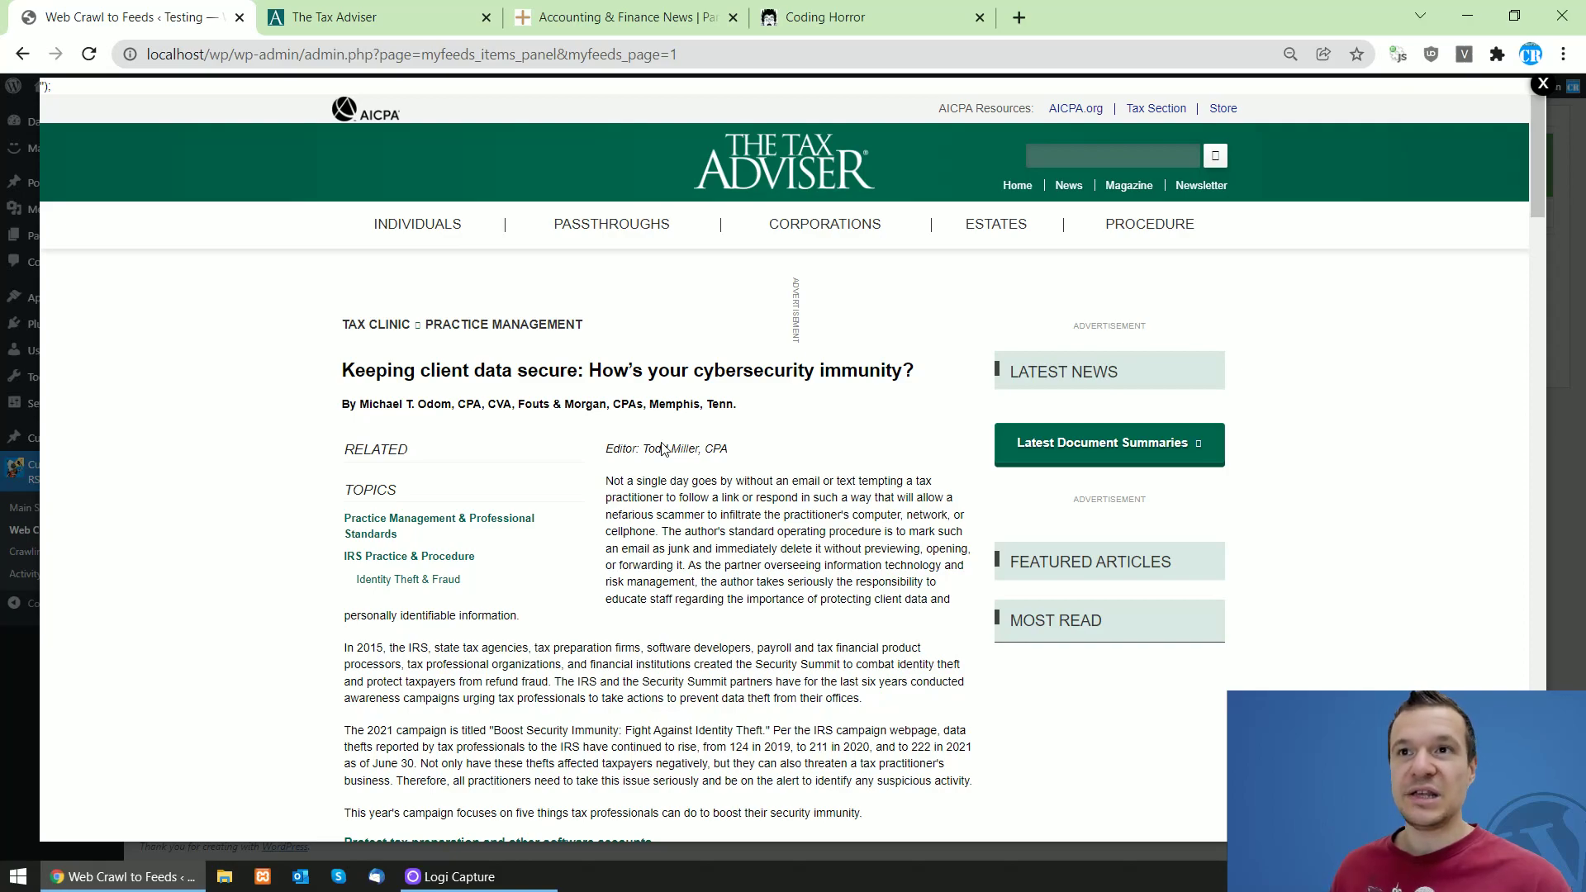
scroll(785, 459, down, 5)
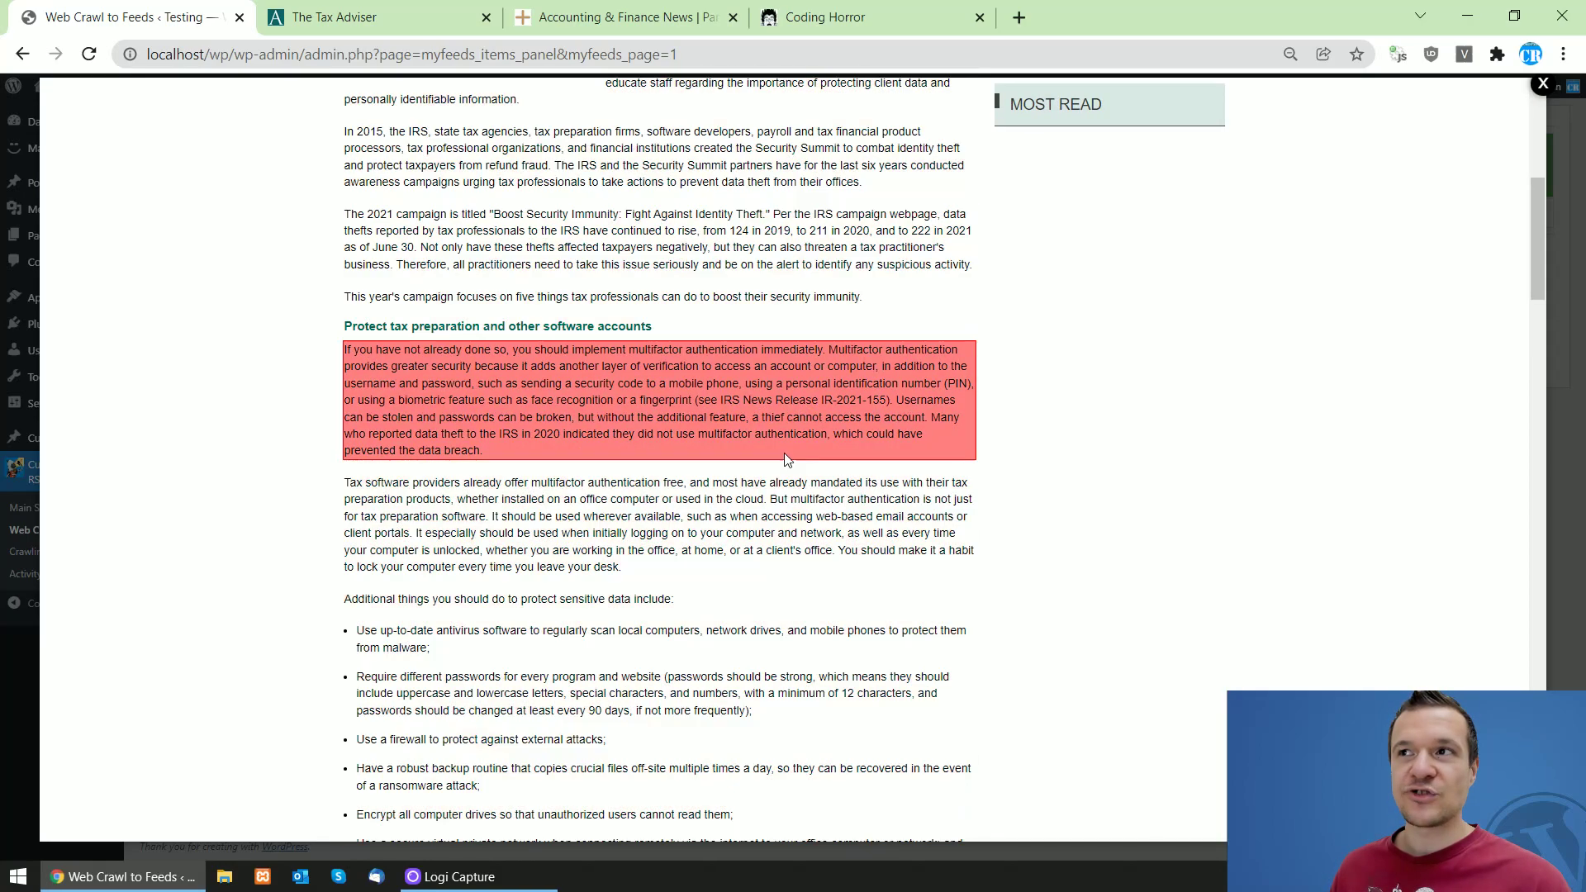
scroll(785, 458, down, 4)
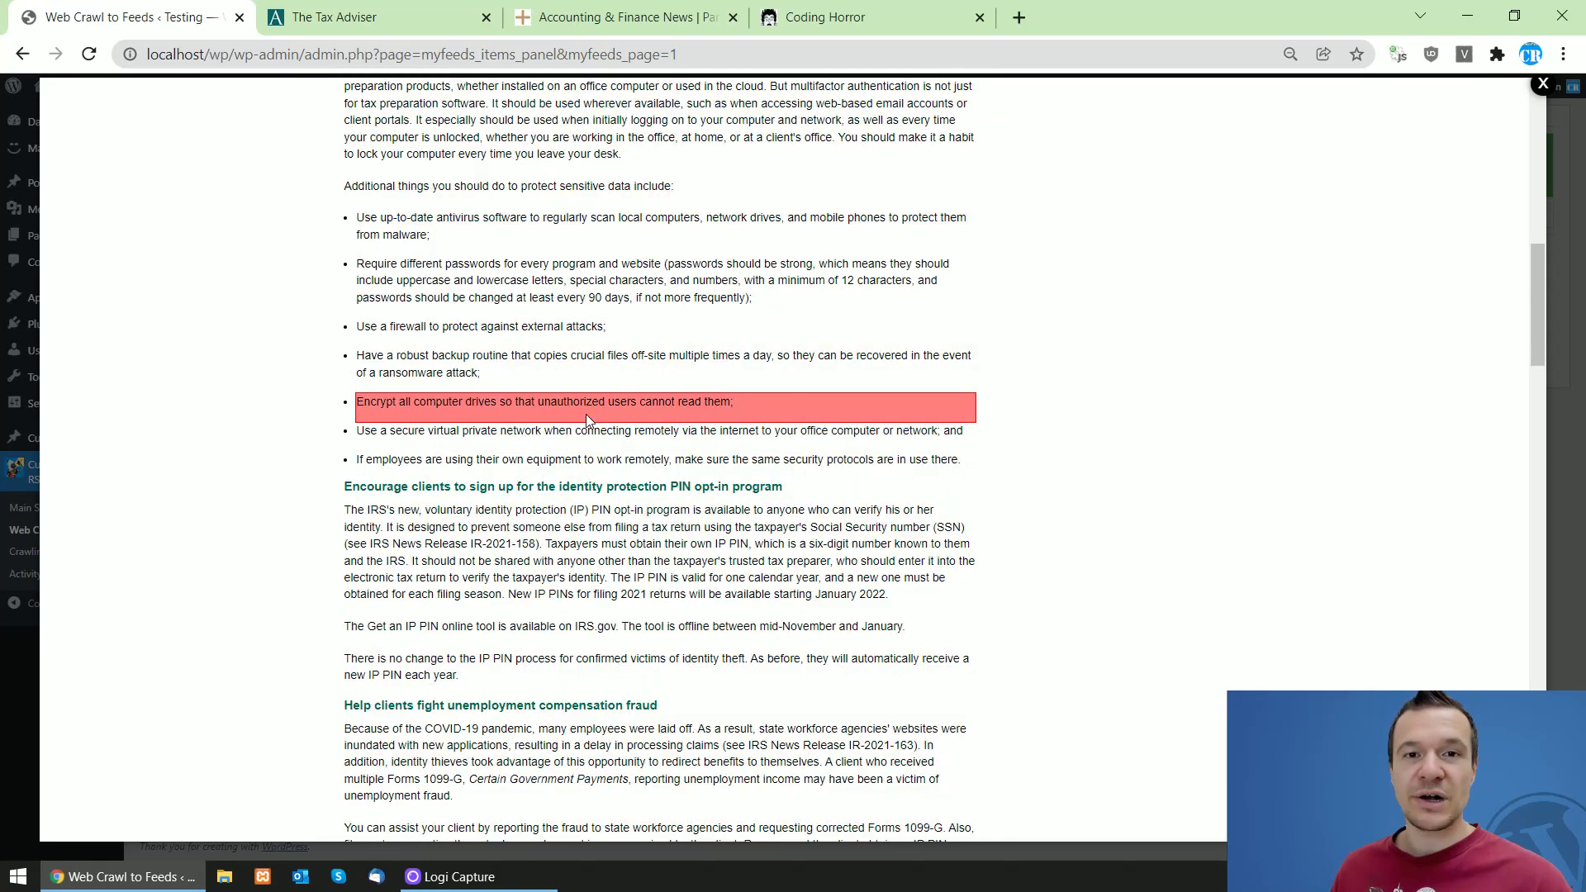
scroll(641, 409, up, 5)
scroll(641, 409, up, 1)
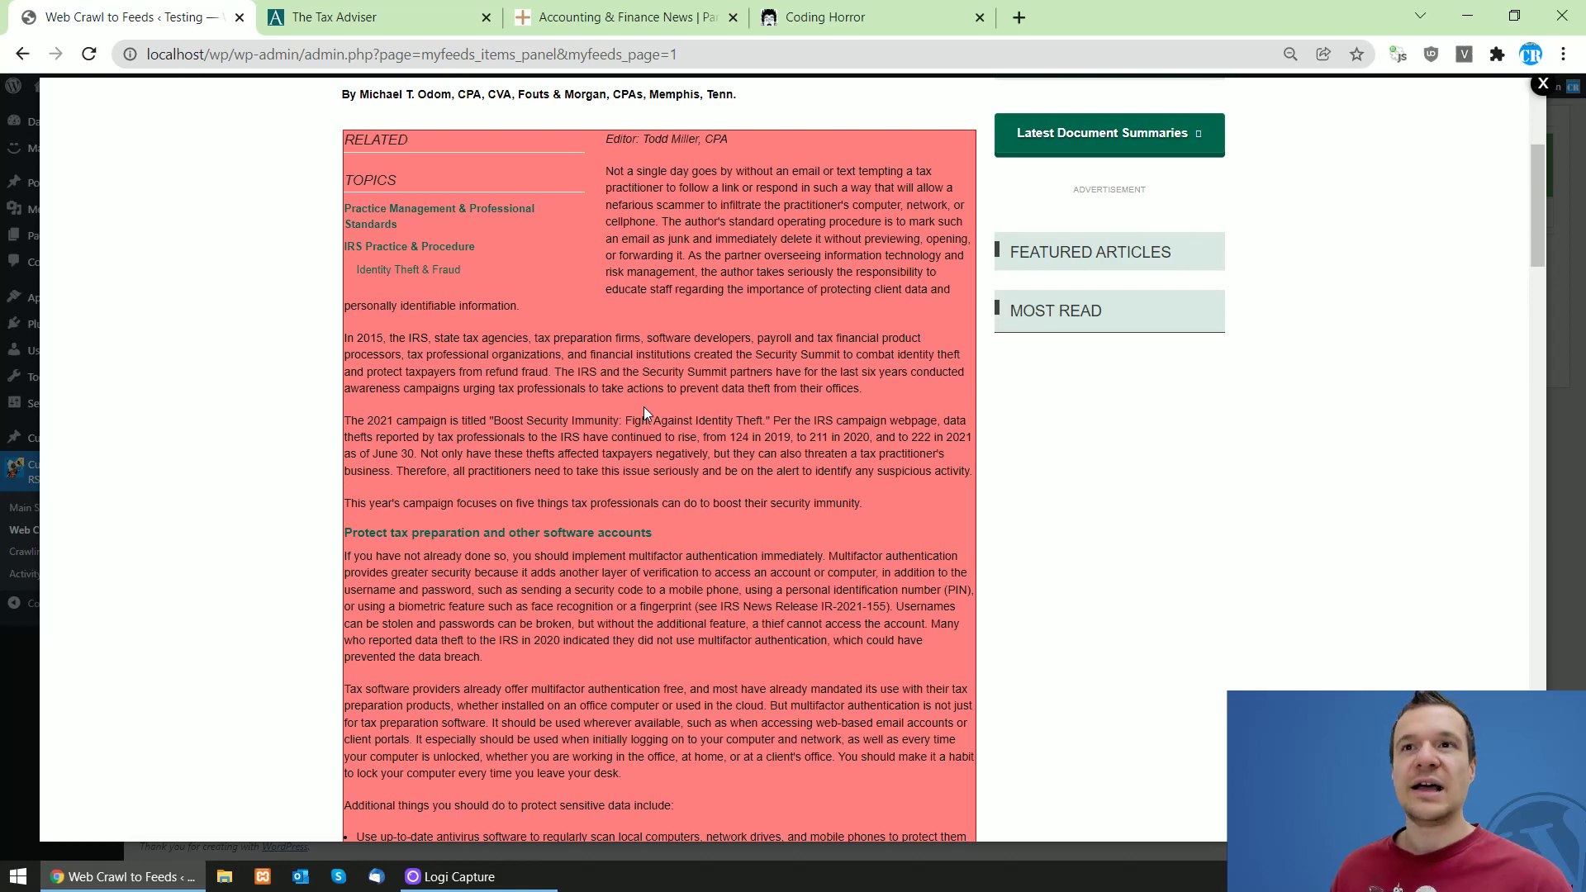
click(643, 408)
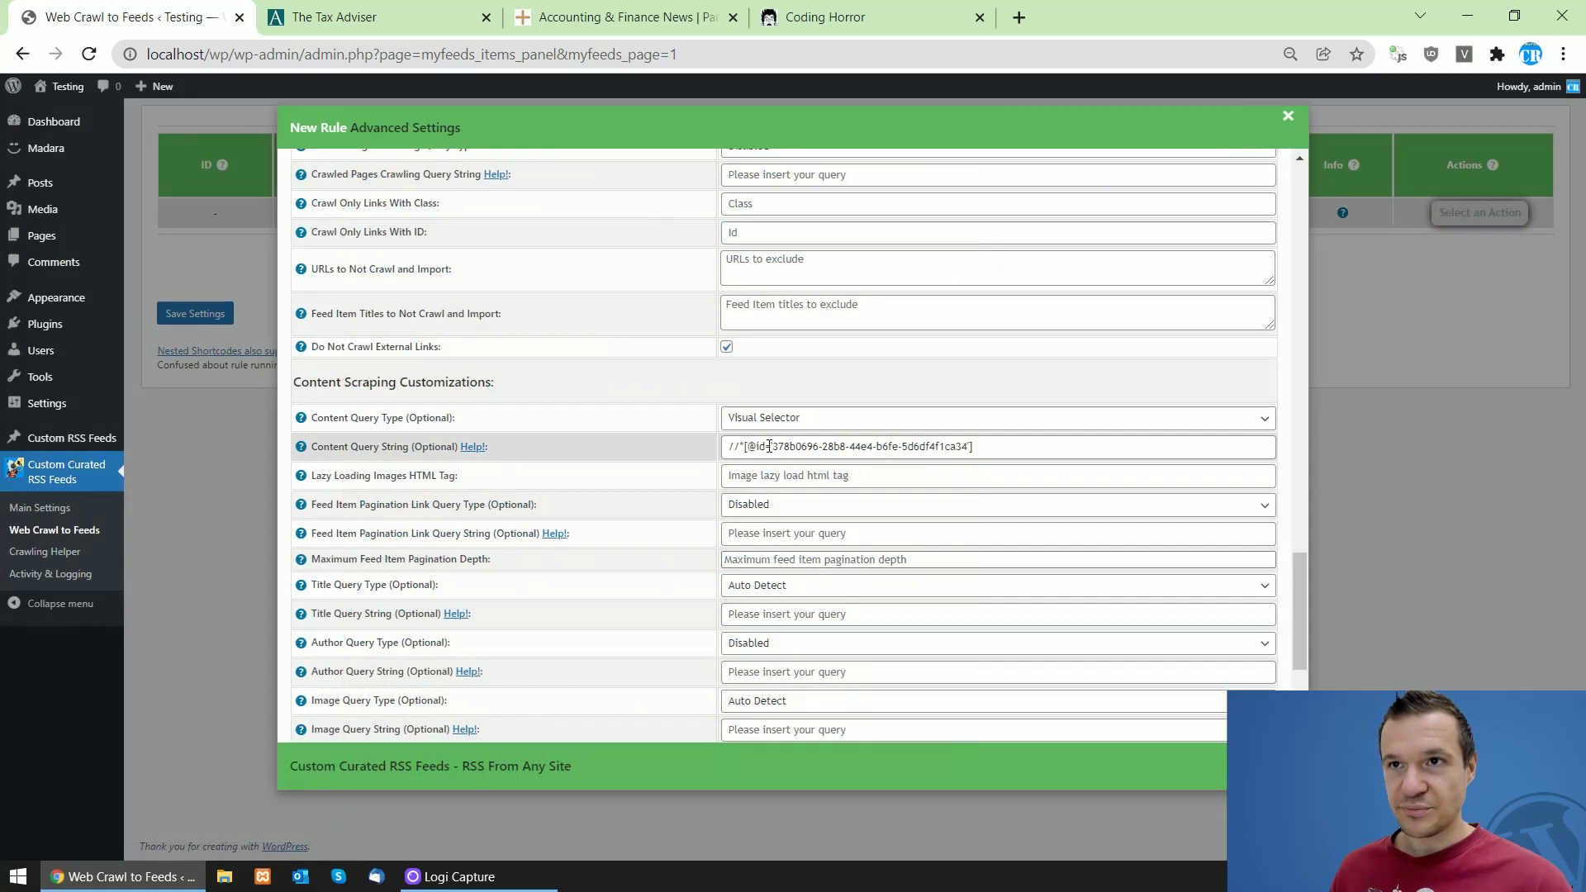
drag(772, 447, 967, 446)
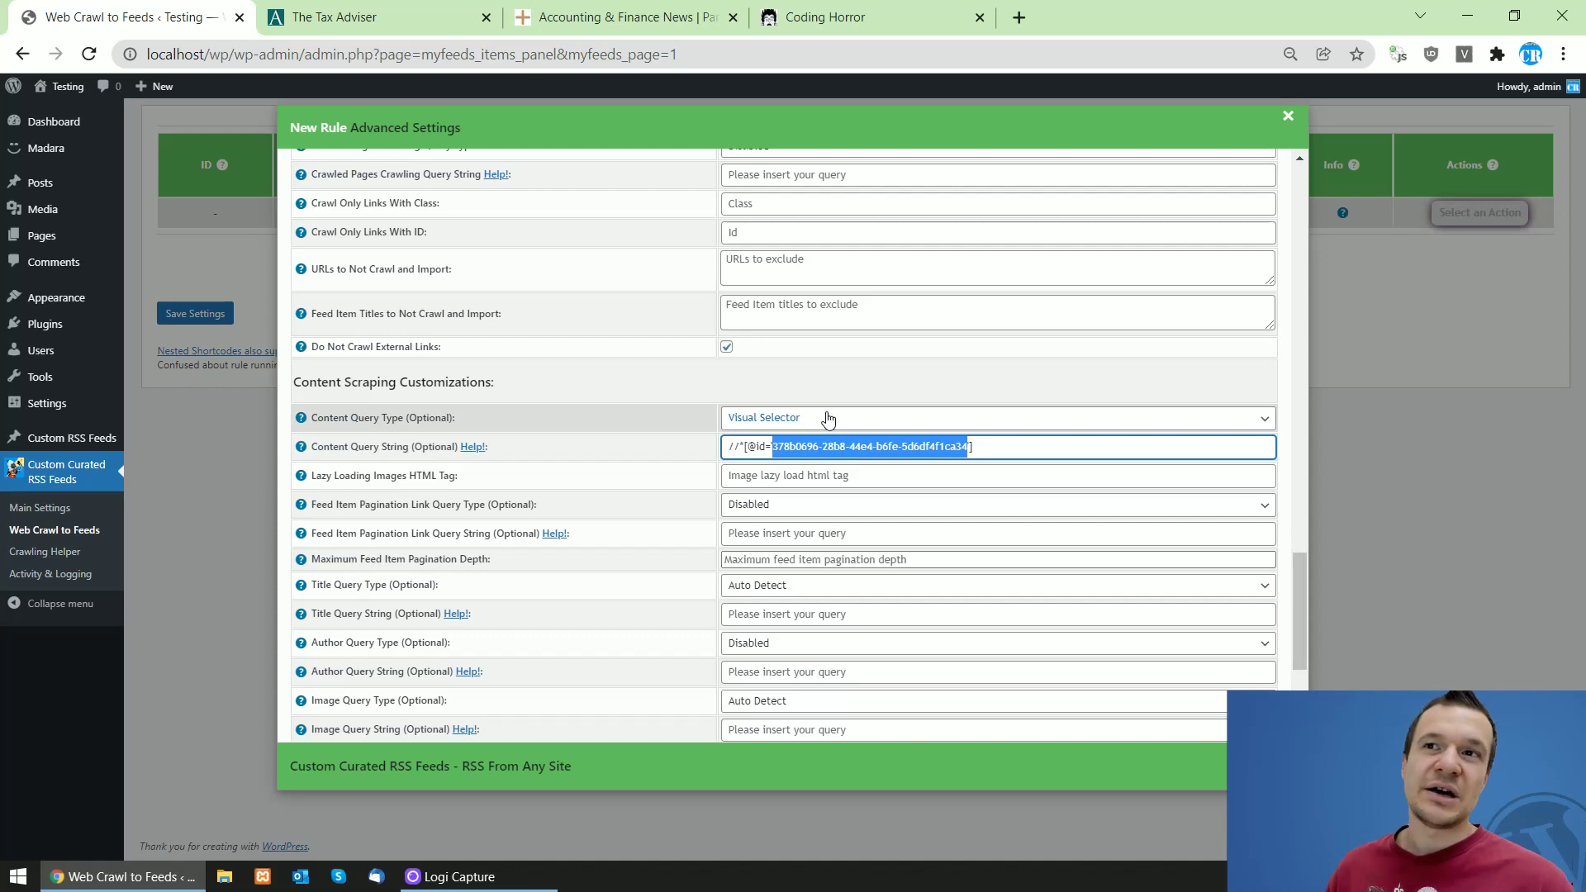
double_click(761, 447)
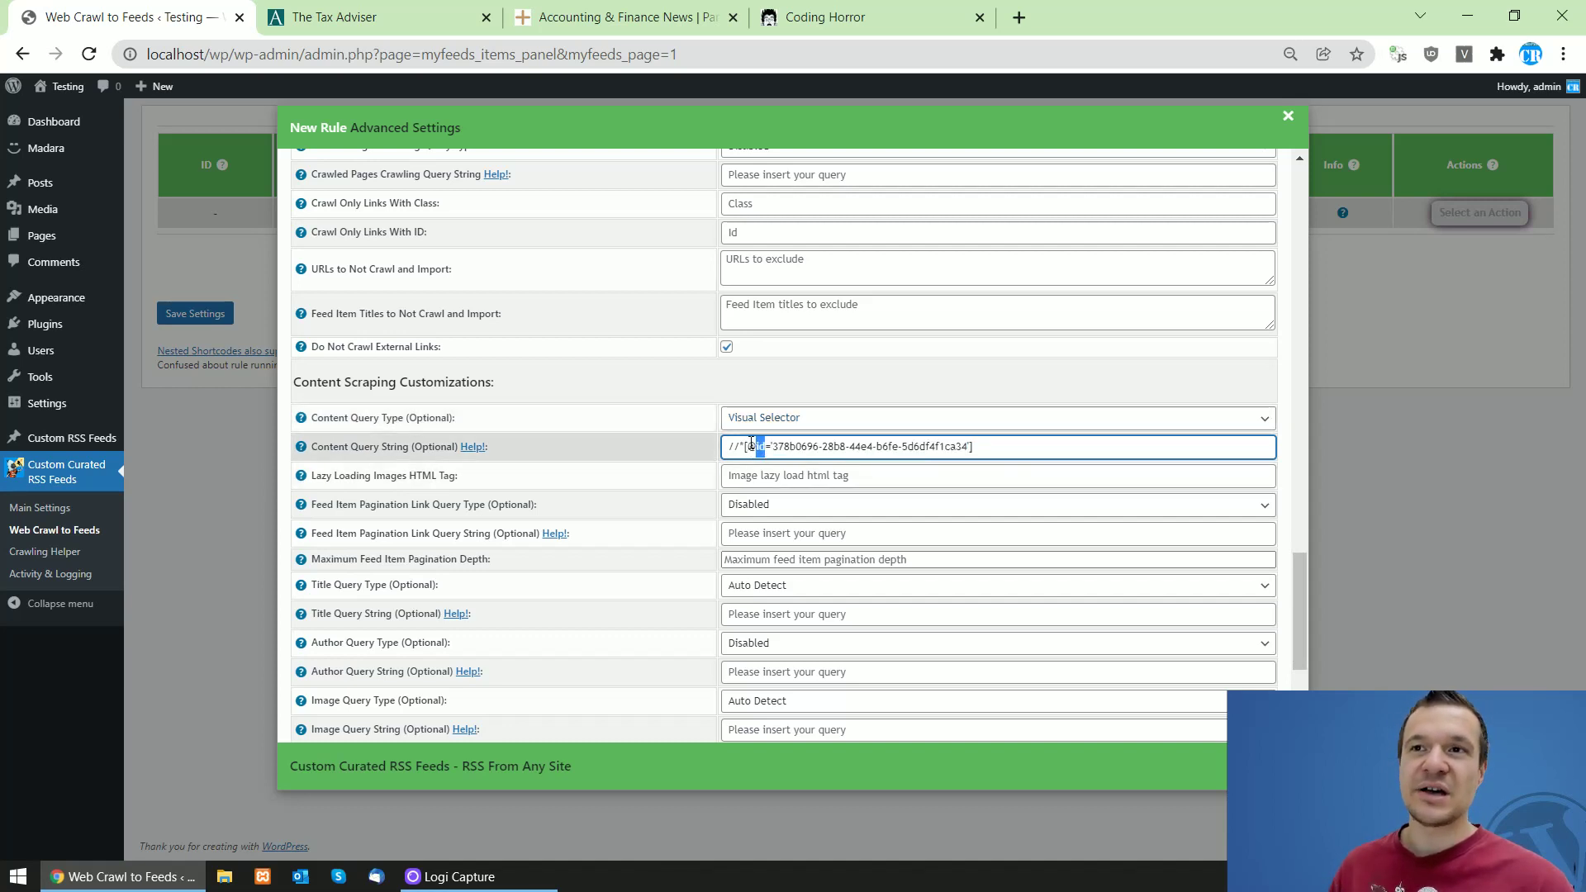
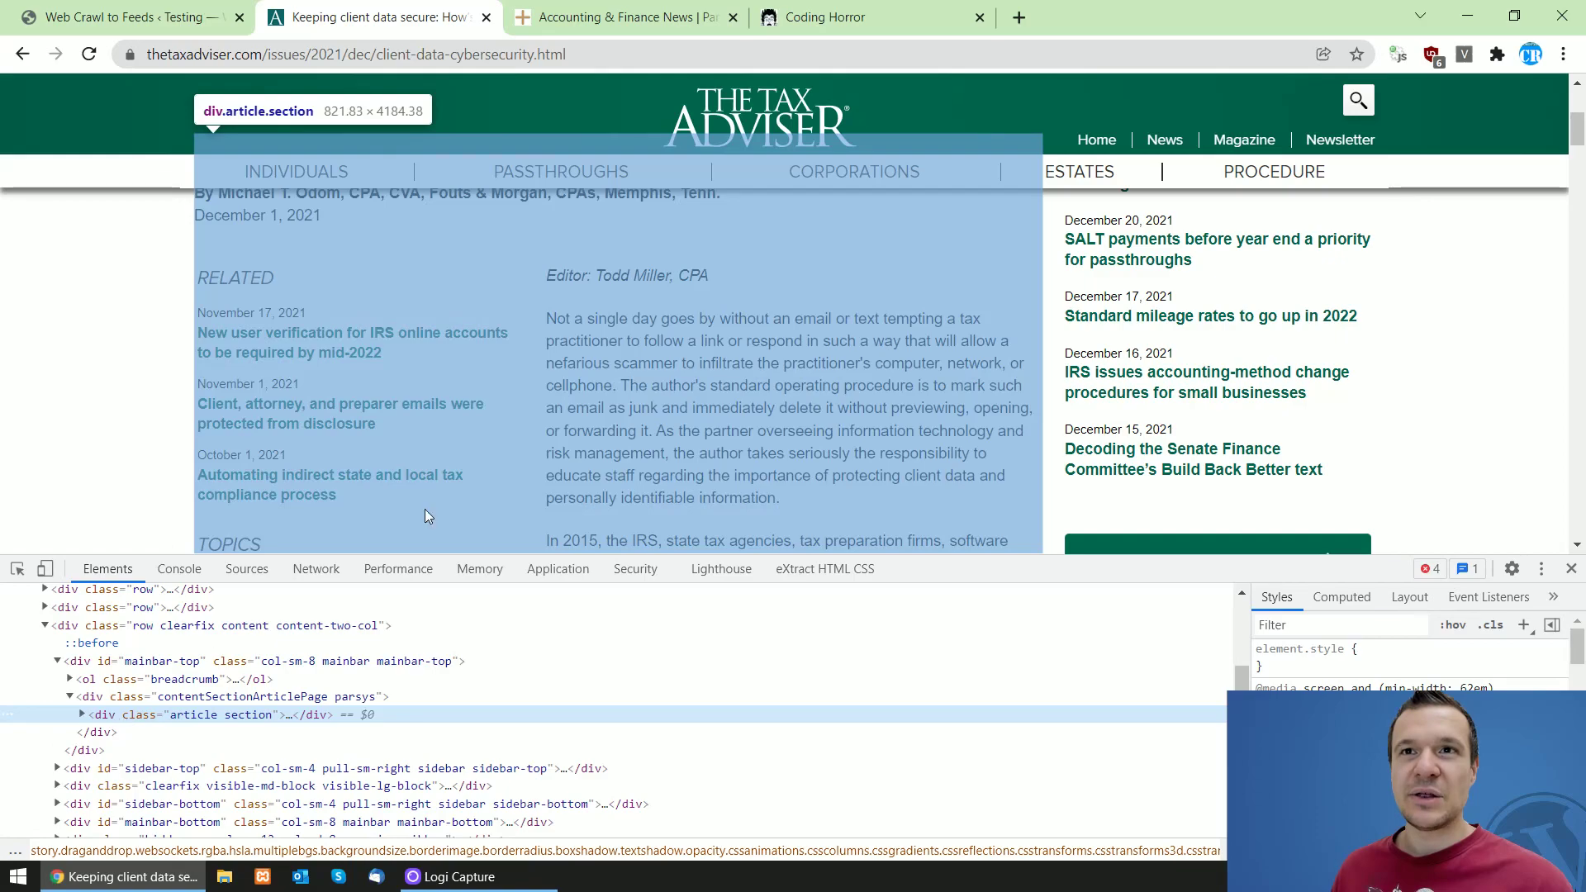
- Inspect the cybersecurity article's HTML, expanding the article section and its row down to the article-content container
scroll(426, 512, down, 5)
right_click(509, 390)
click(703, 326)
scroll(709, 333, up, 5)
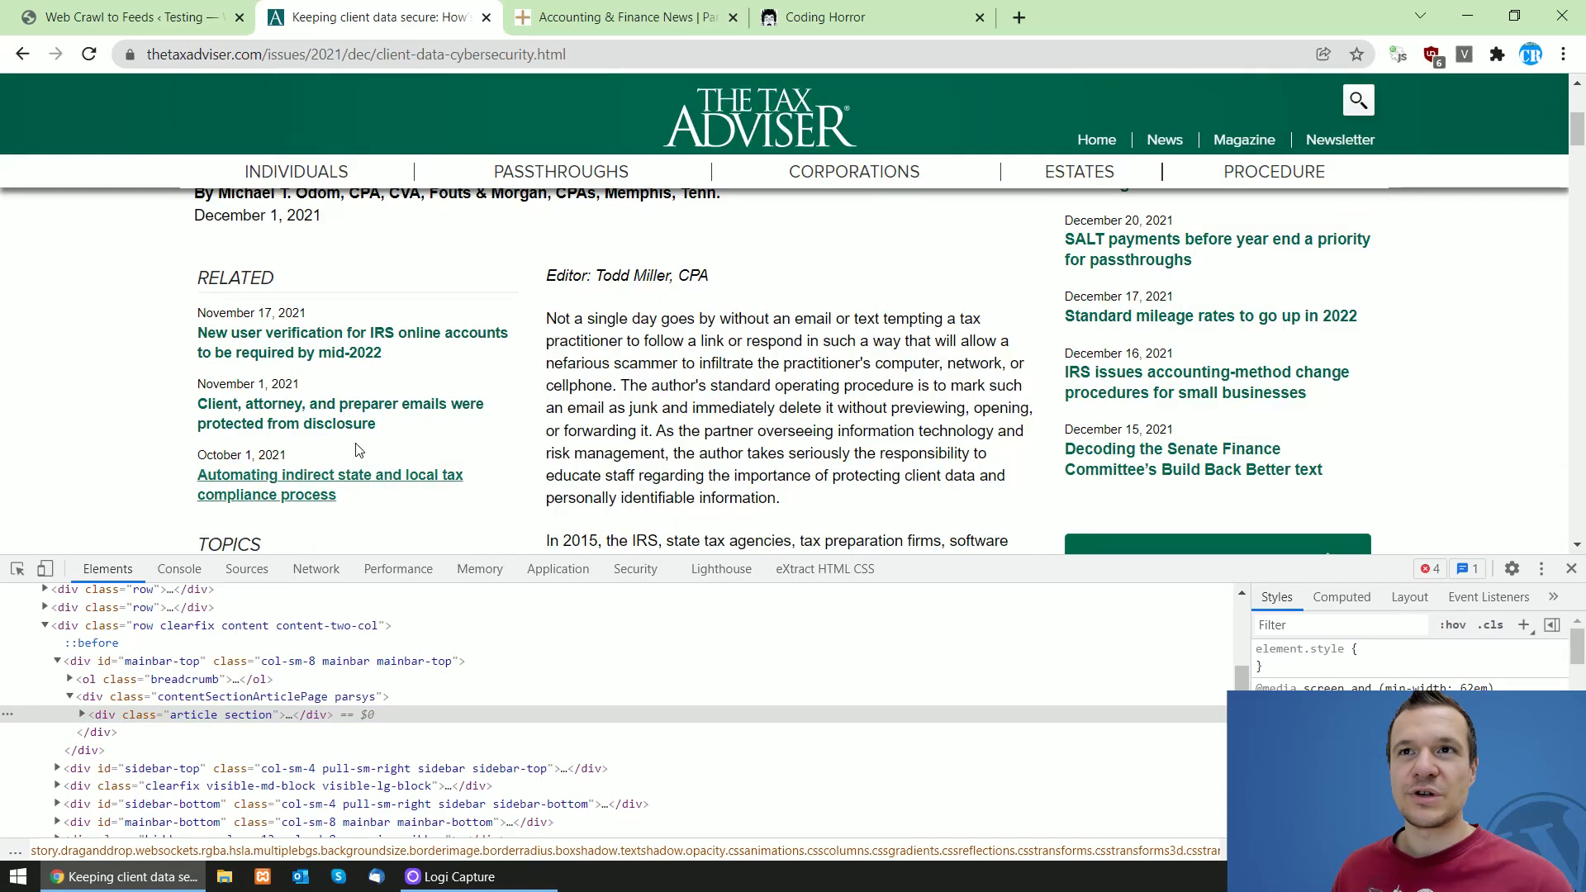
click(81, 715)
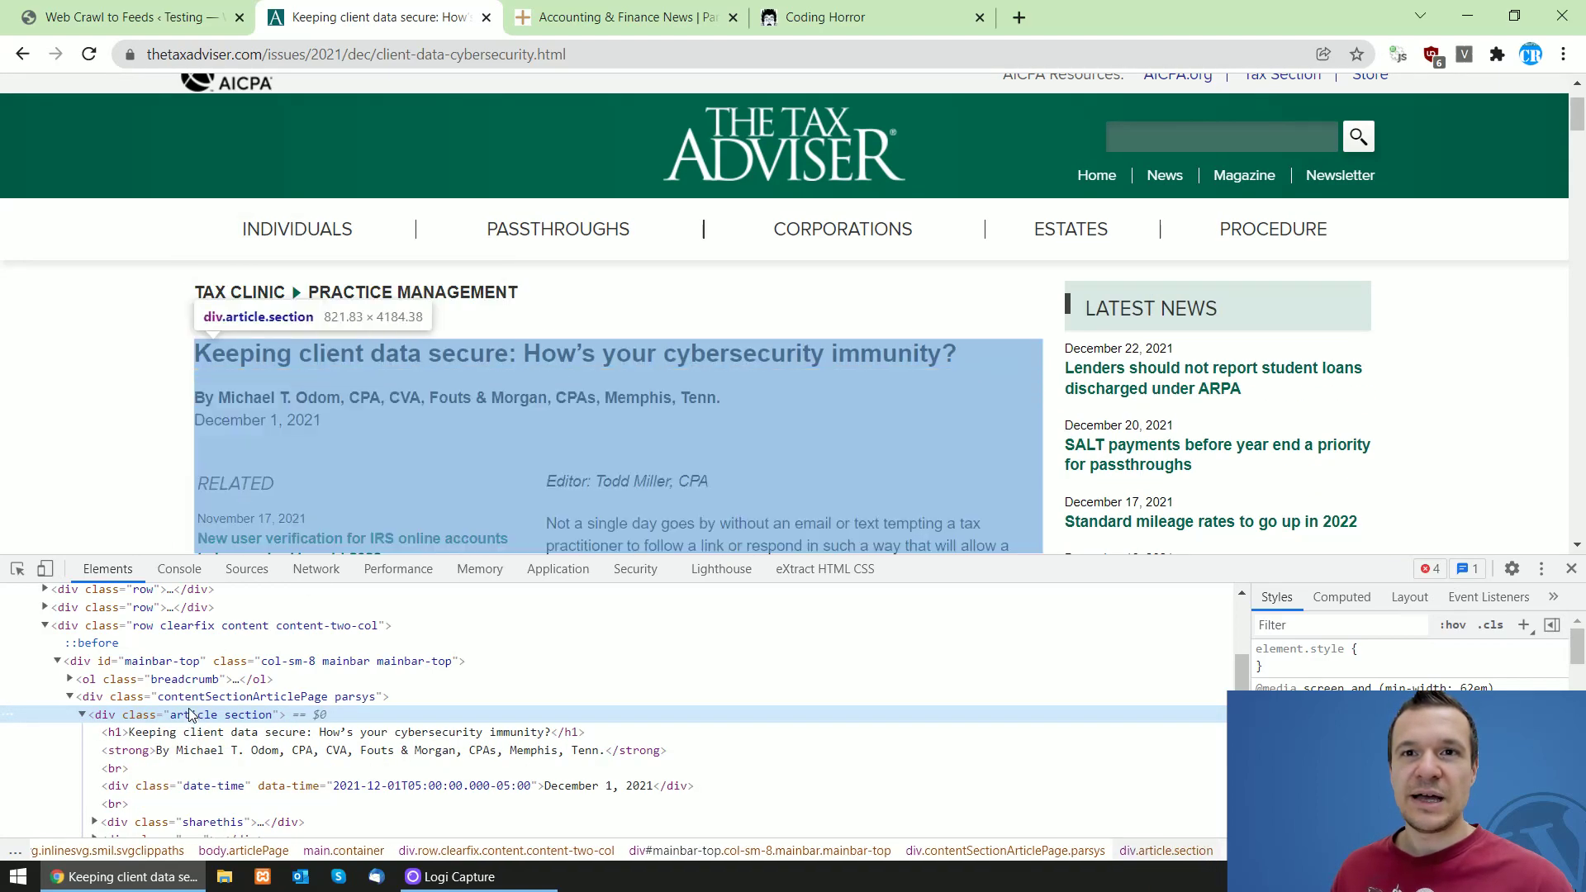
scroll(192, 702, down, 2)
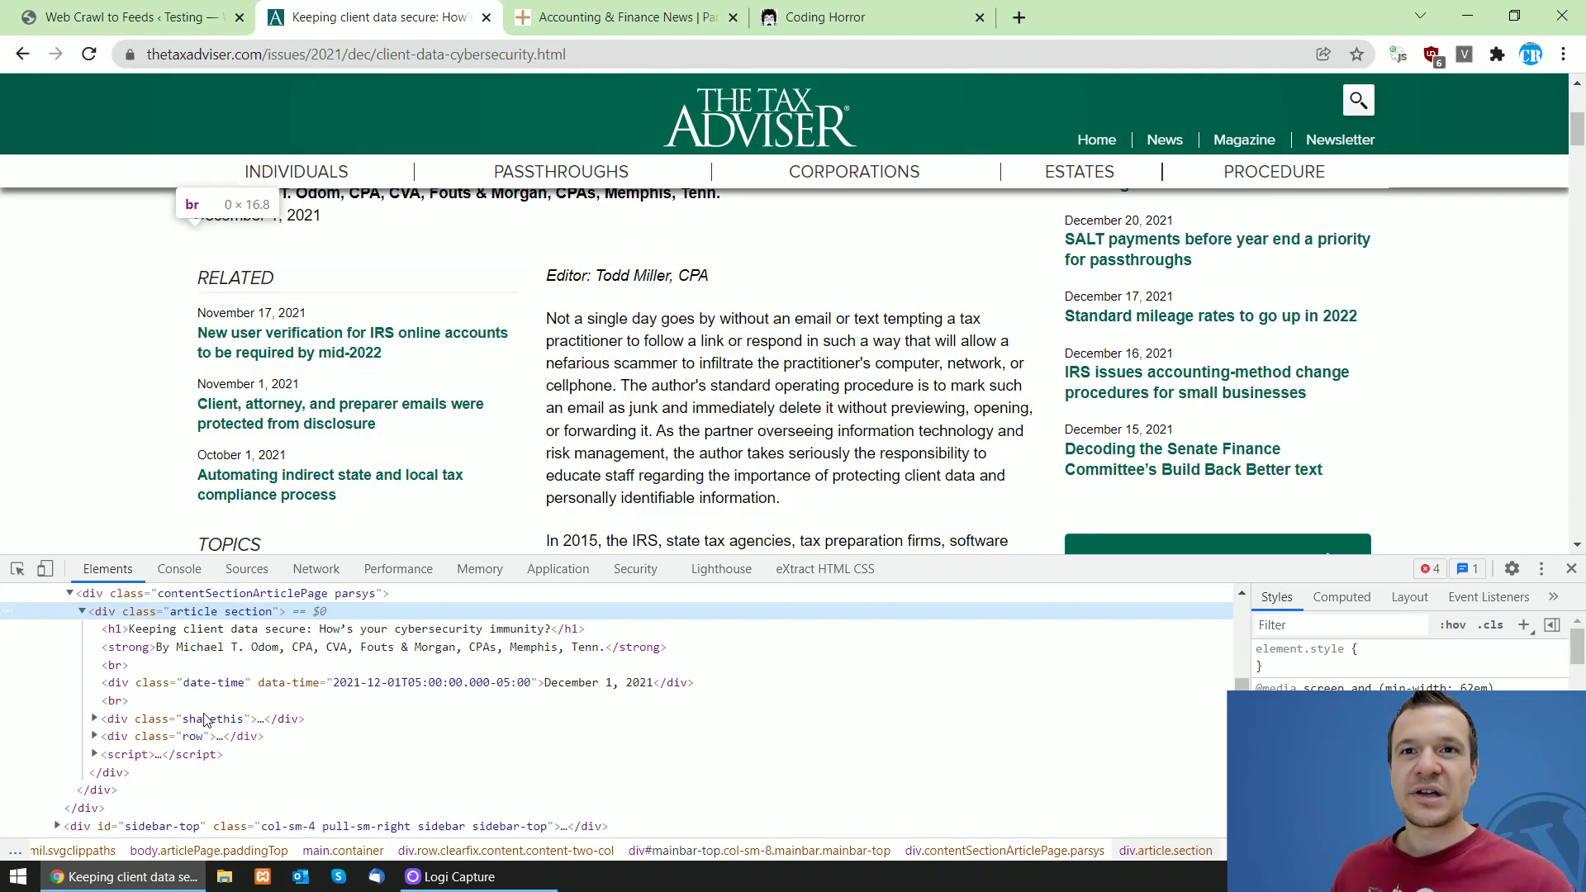
click(95, 736)
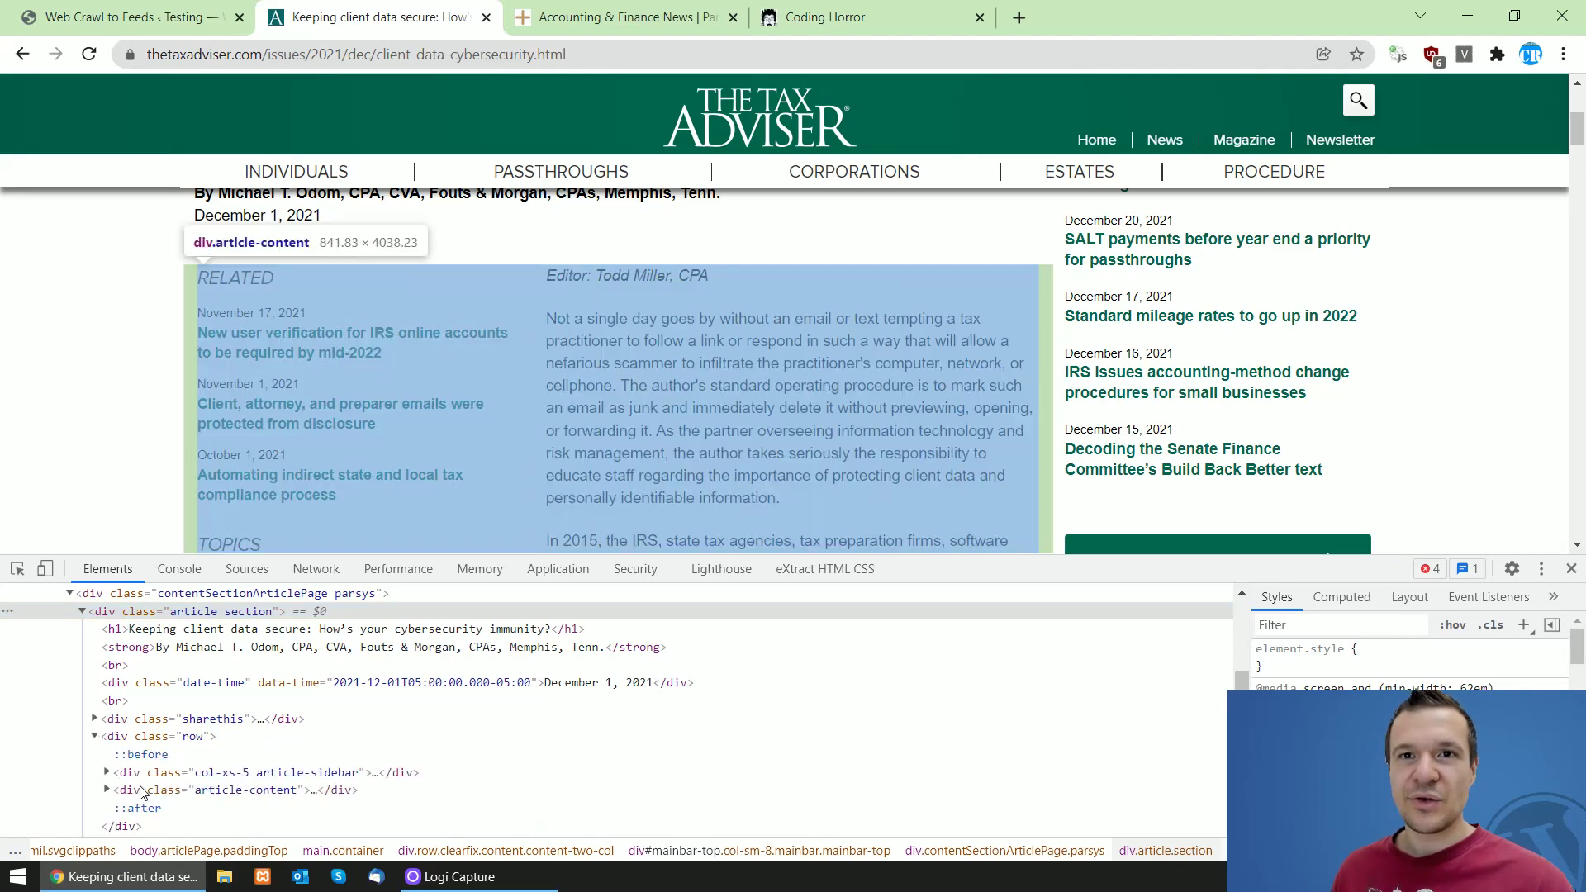
click(135, 792)
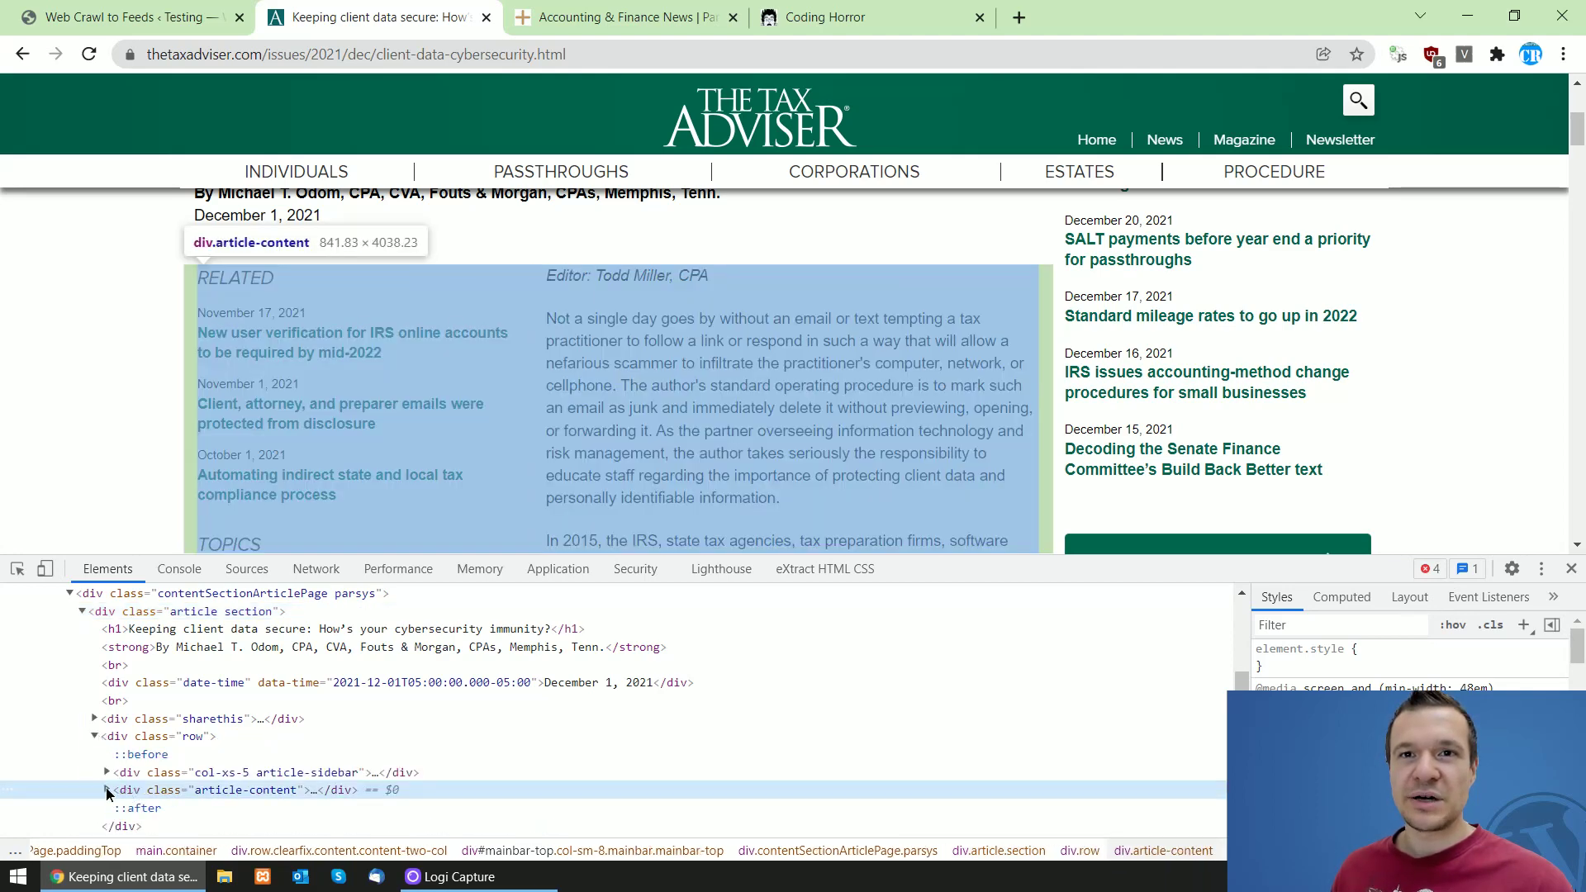
click(107, 790)
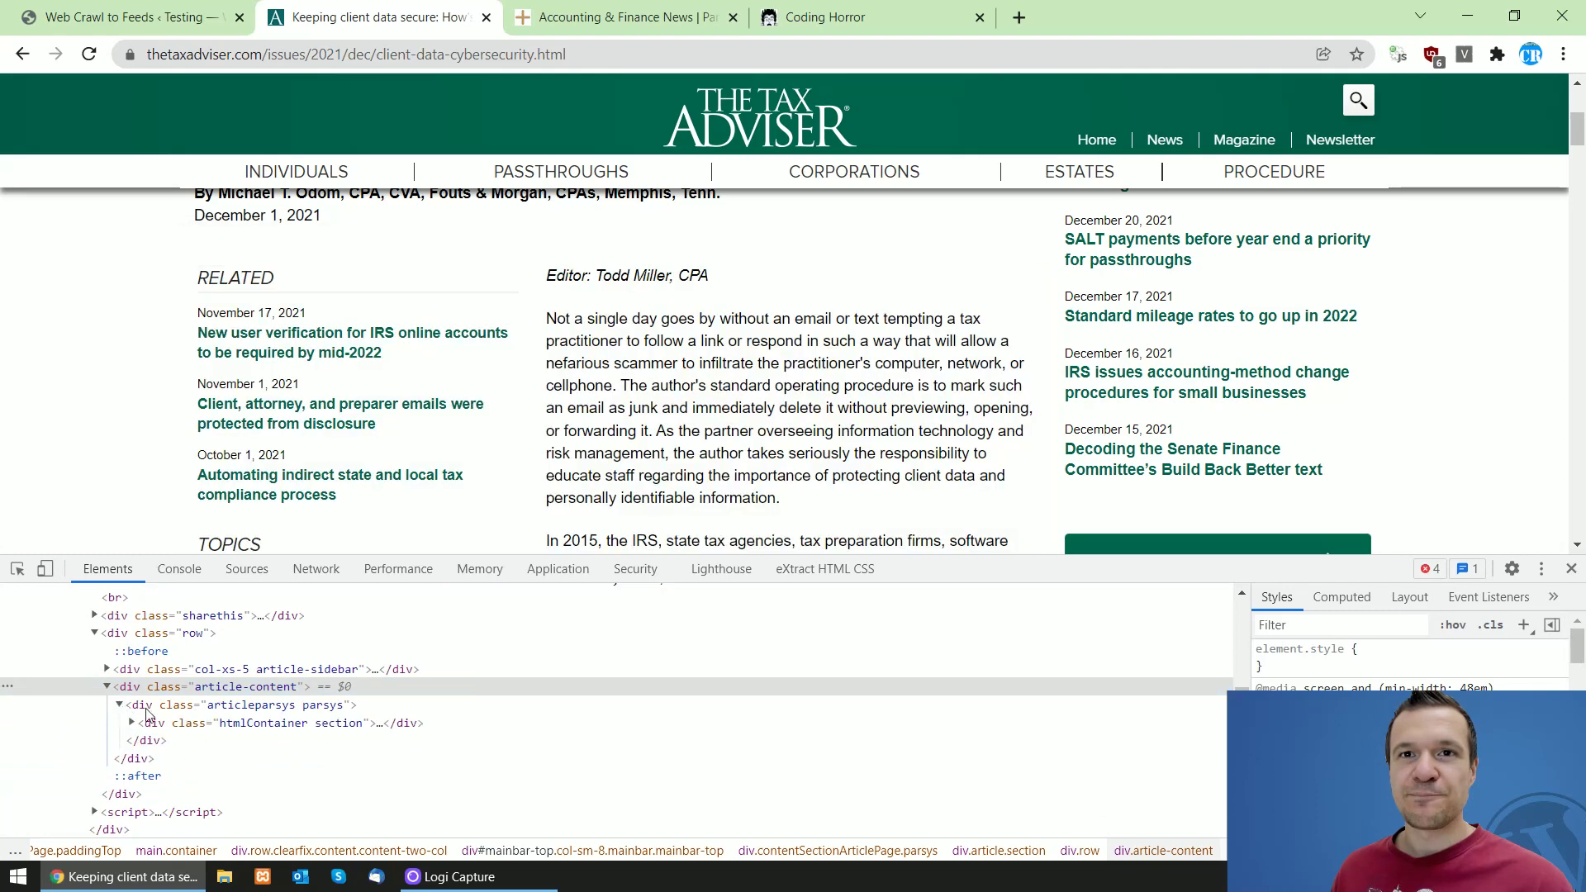
- Examine the htmlContainer section inside article-content, expanding its nested div down to the first paragraph
click(187, 732)
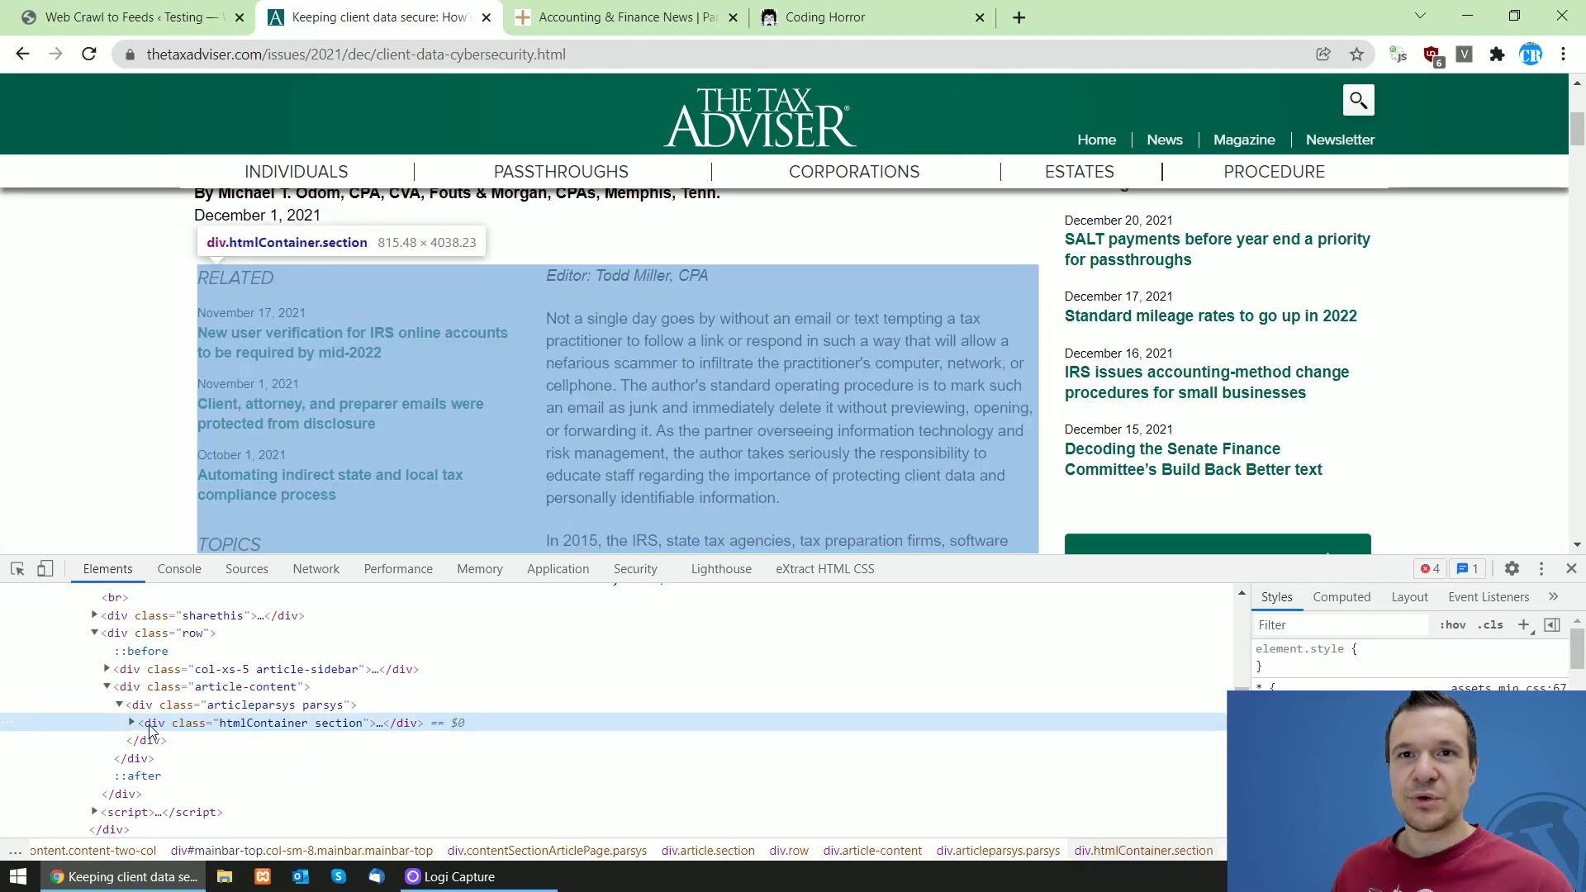
click(133, 724)
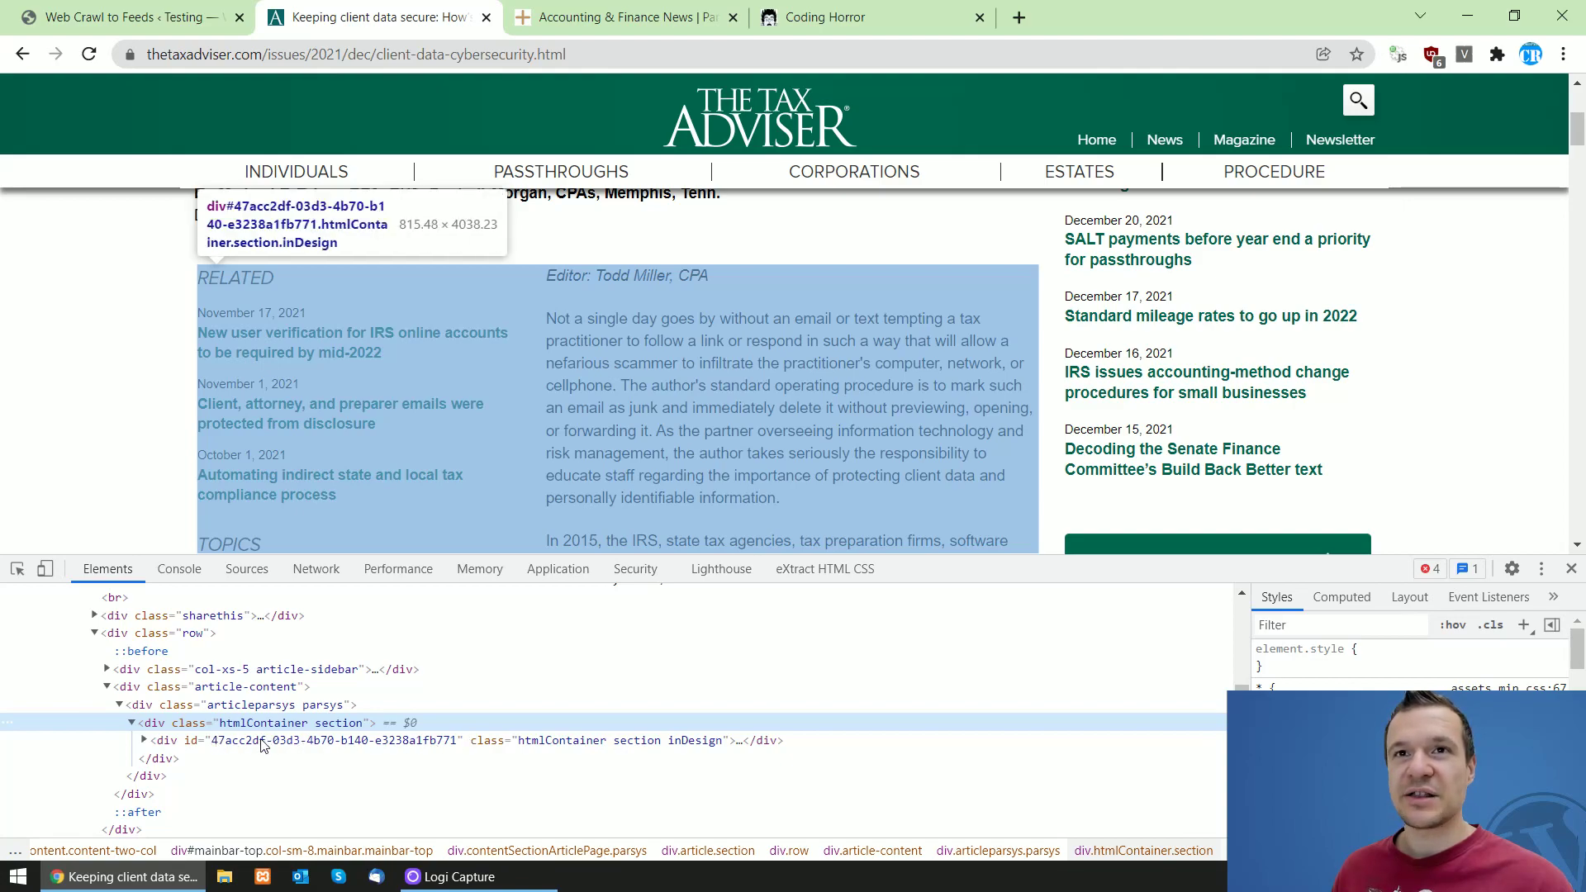
scroll(496, 446, down, 4)
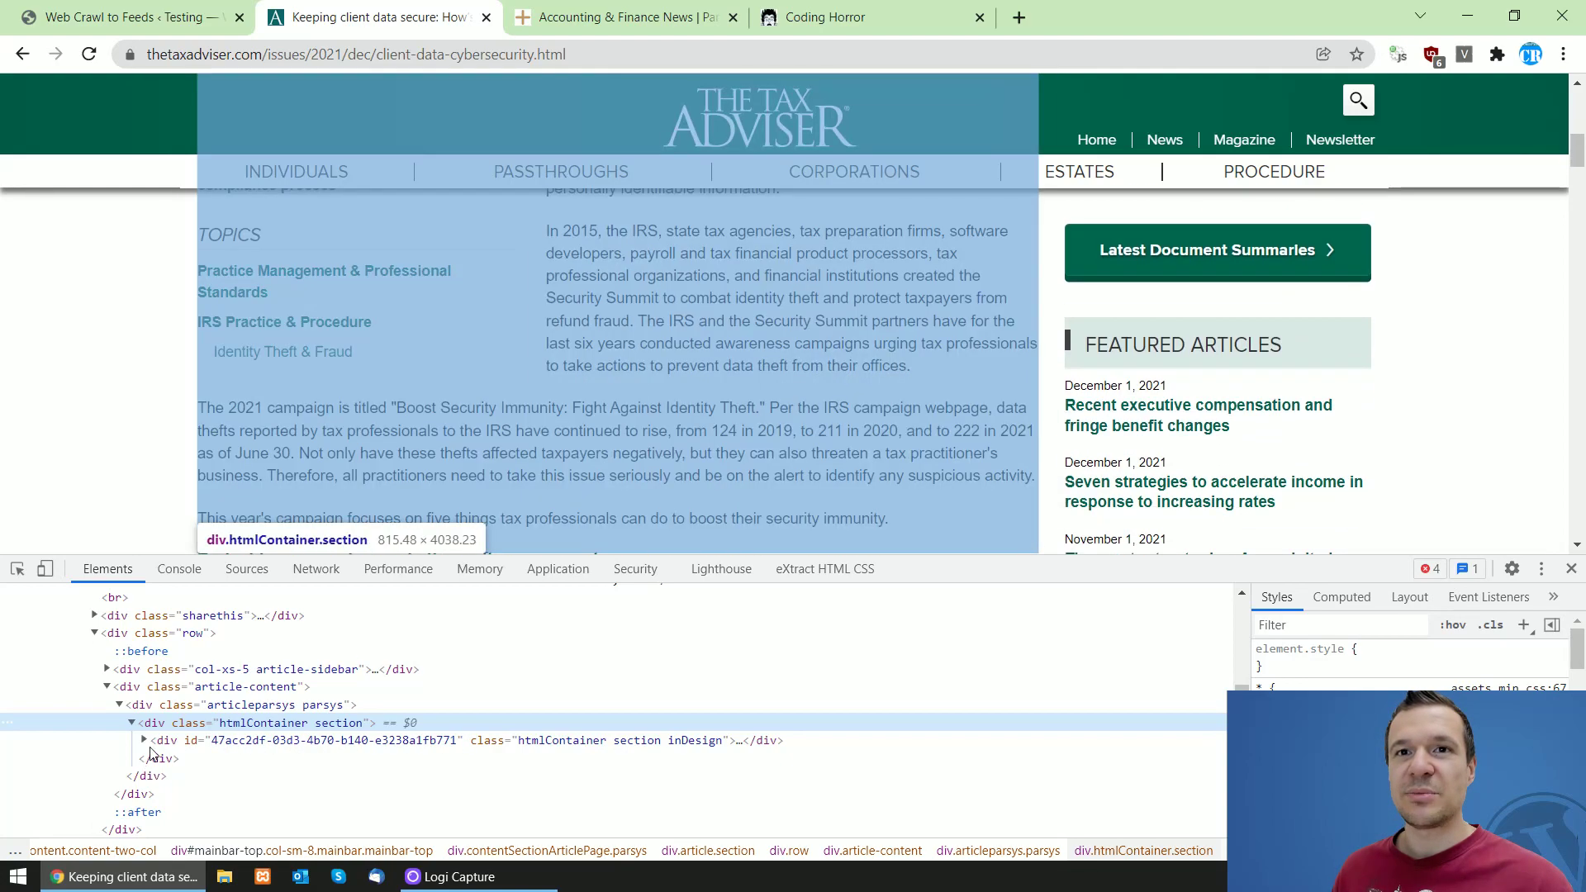
click(144, 741)
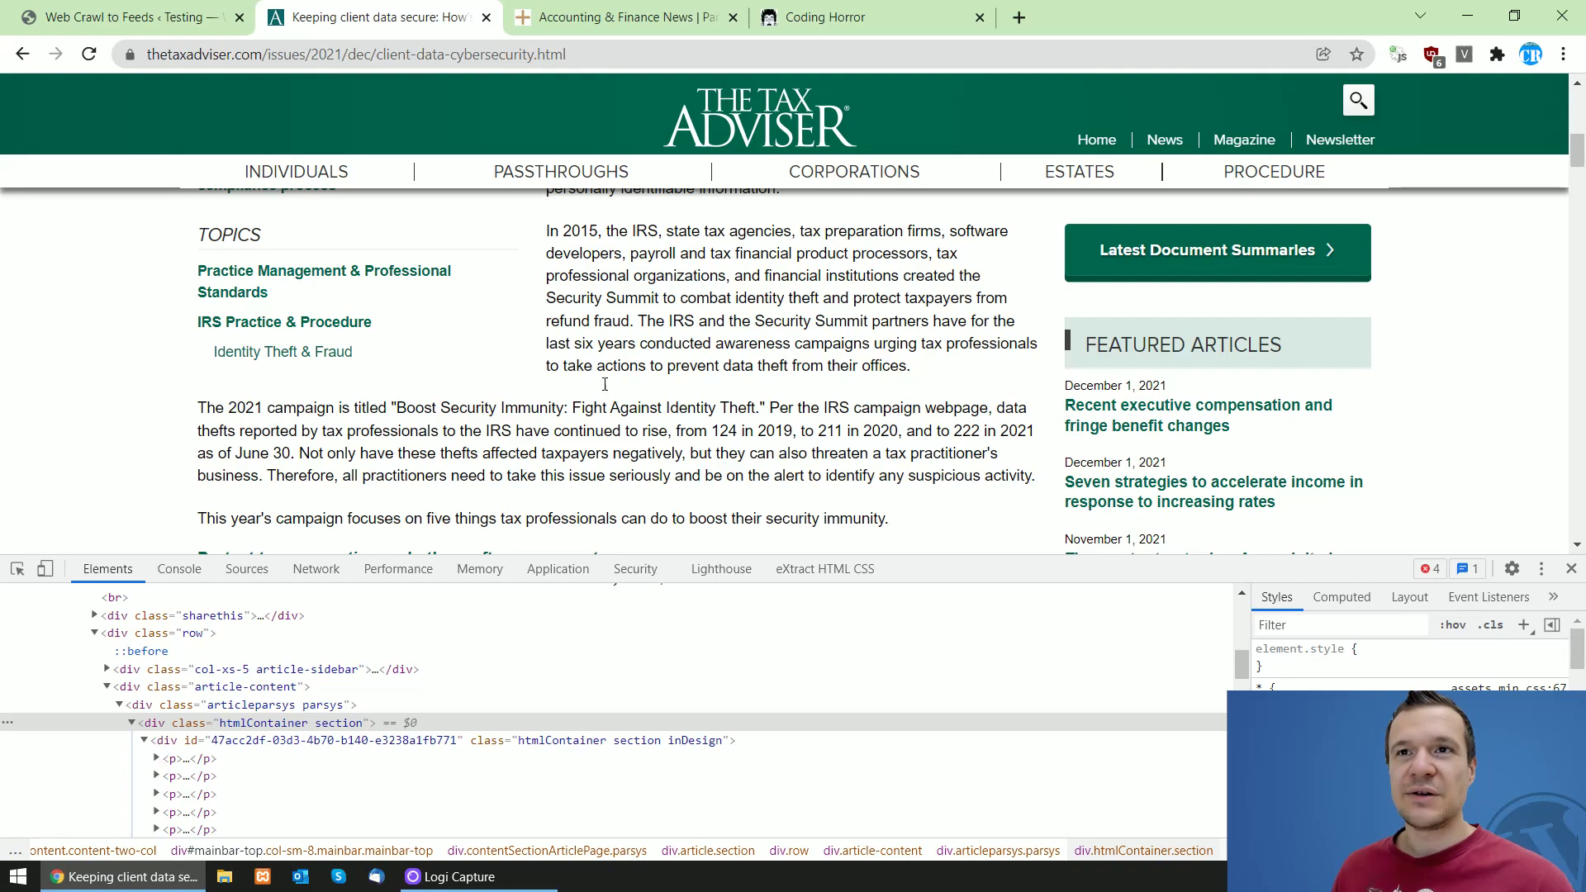
scroll(605, 384, up, 3)
click(157, 758)
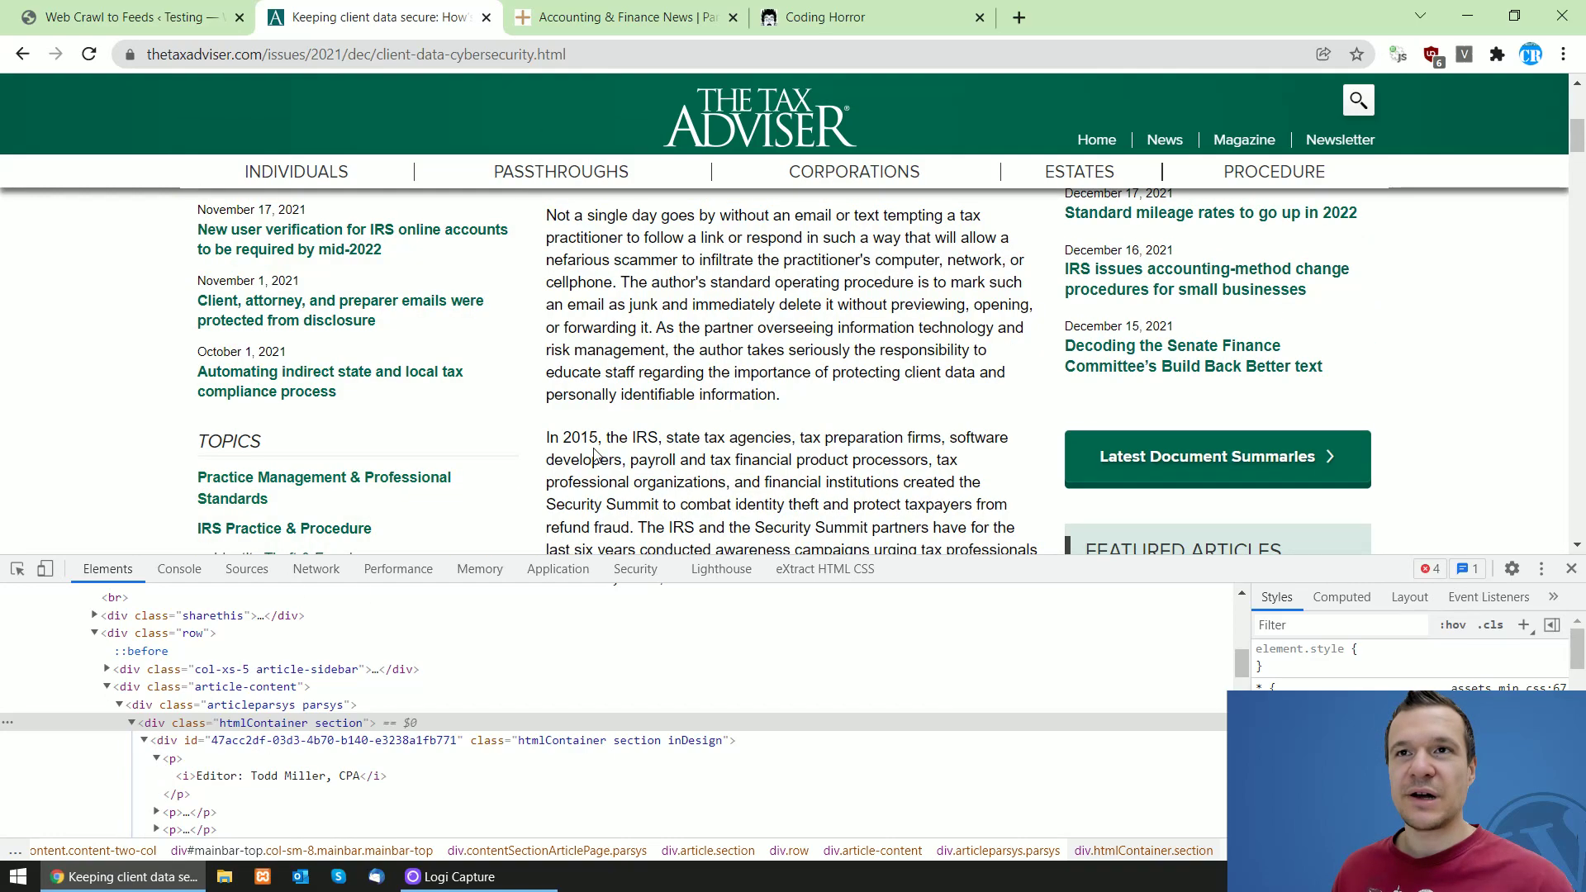
scroll(595, 455, up, 3)
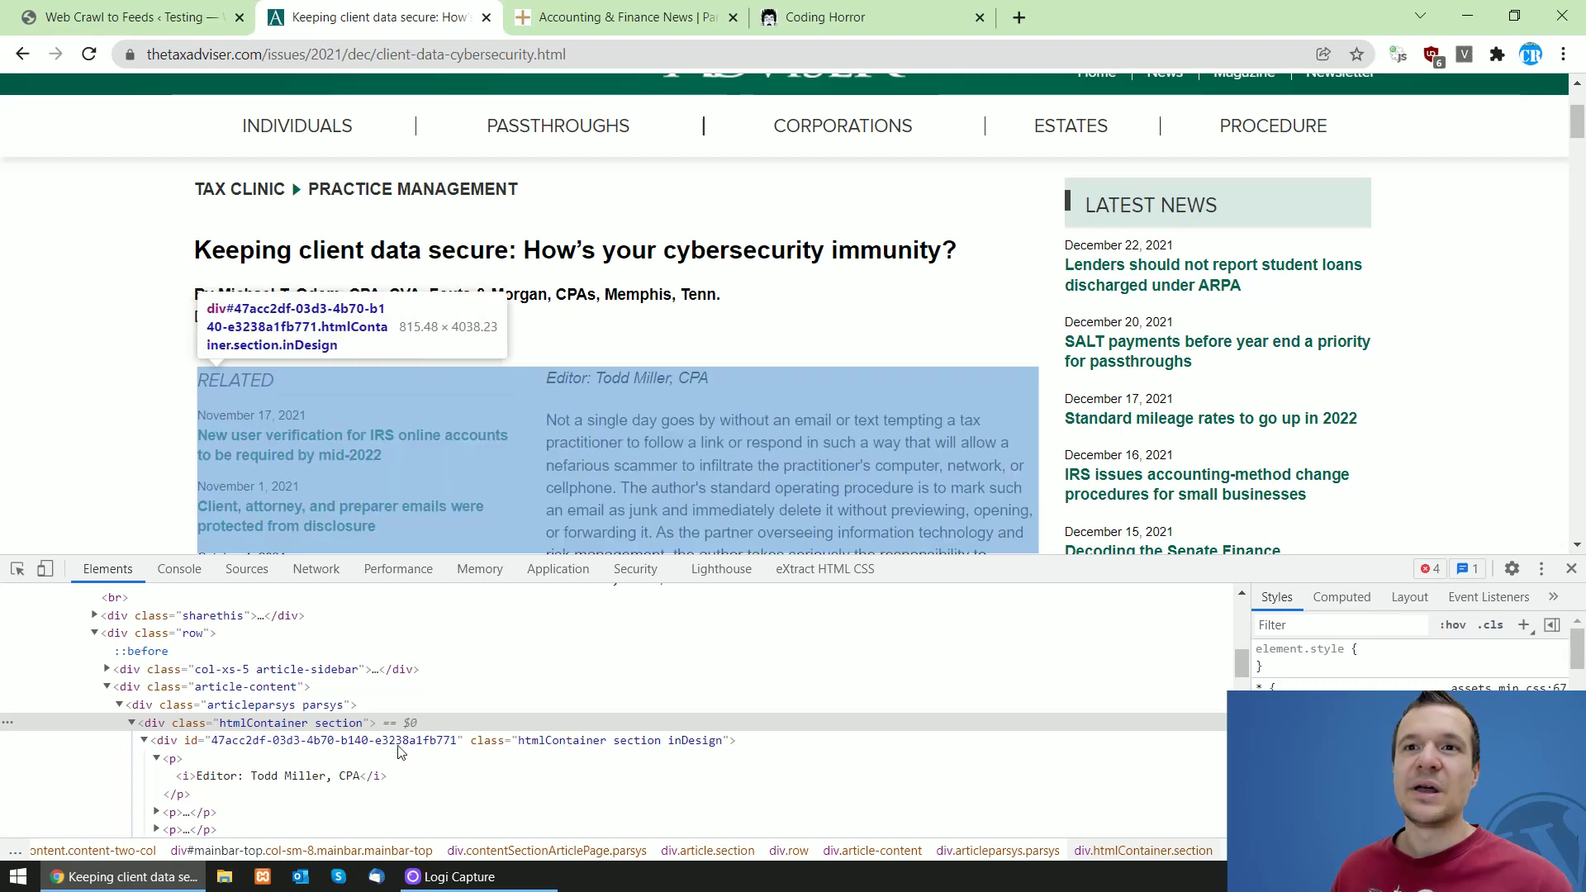
- Copy the class value "htmlContainer section inDesign" from the div wrapping the article's paragraphs
double_click(540, 744)
right_click(540, 747)
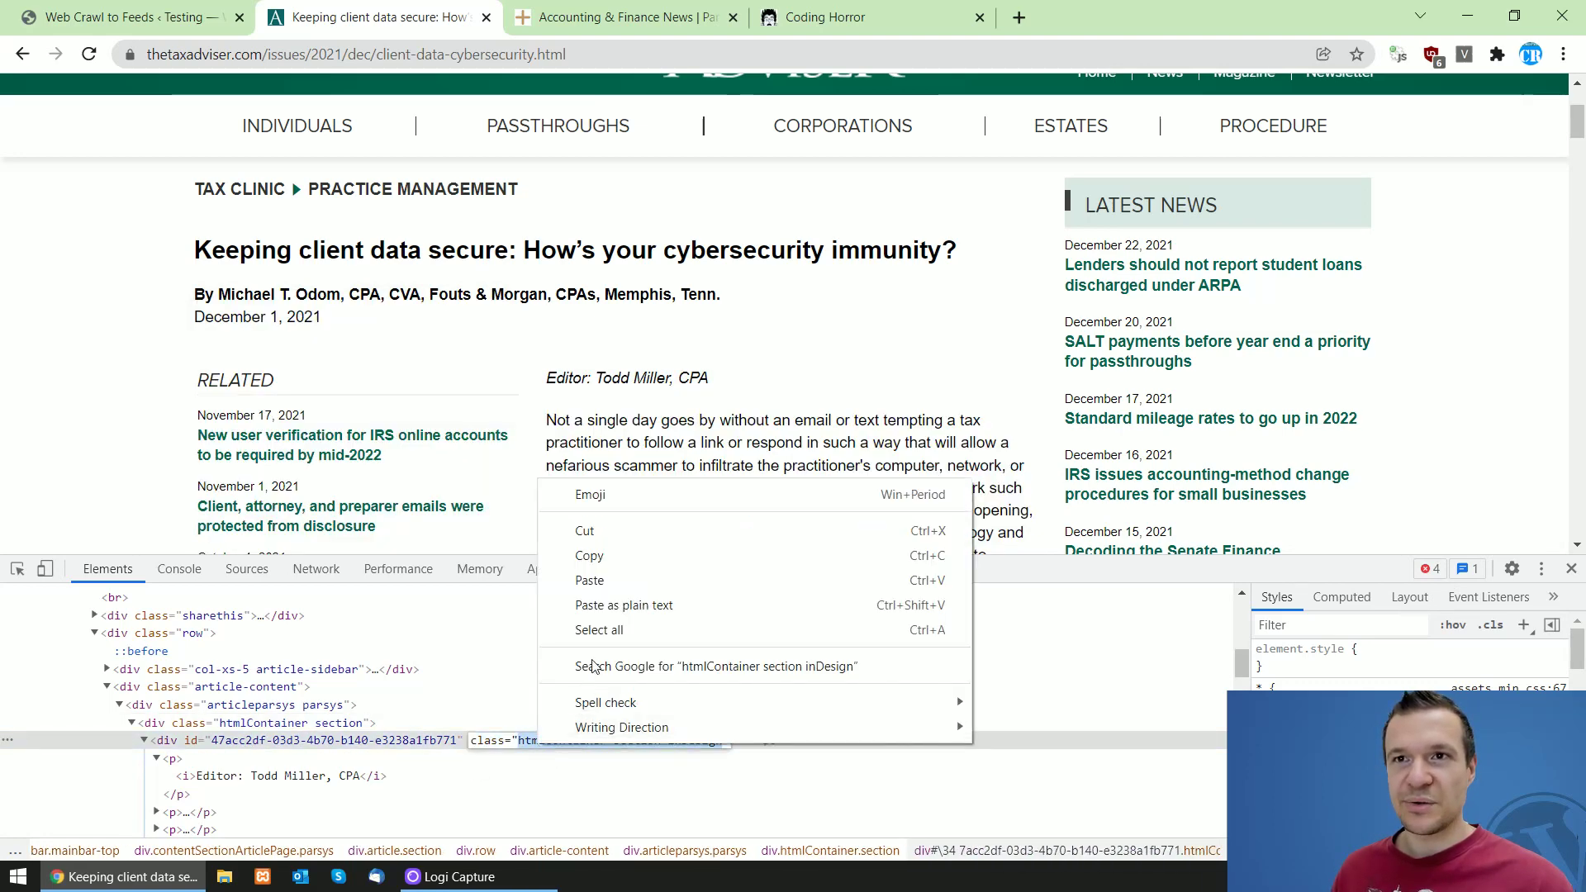
click(607, 565)
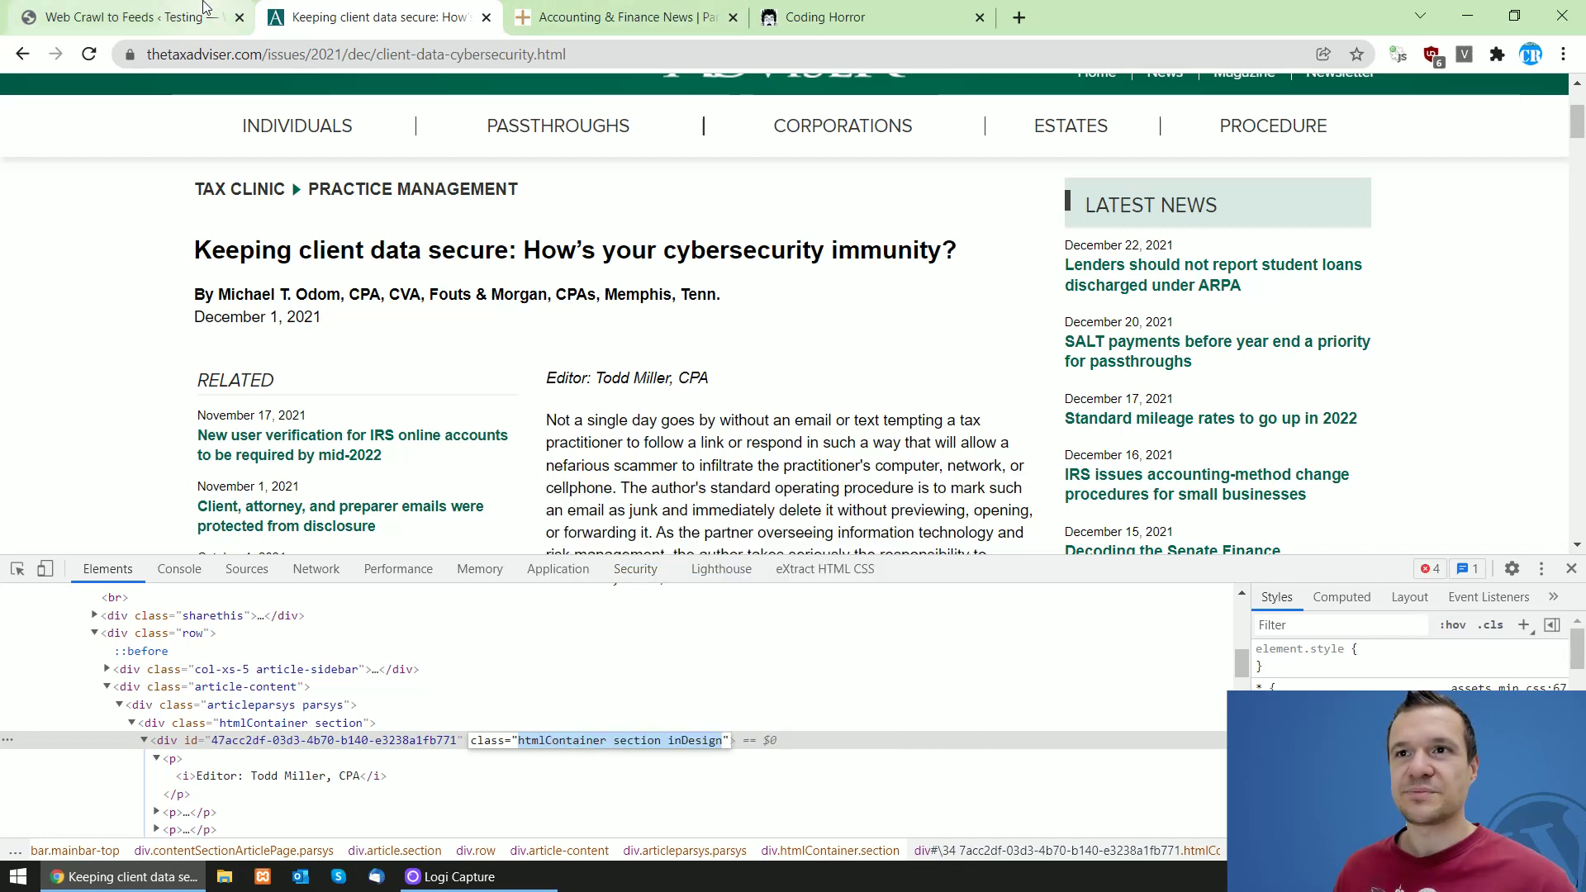
- Set the rule's content query string to "htmlContainer section inDesign" and its content query type to Class
click(124, 17)
key(ctrl+a)
key(ctrl+v)
click(772, 418)
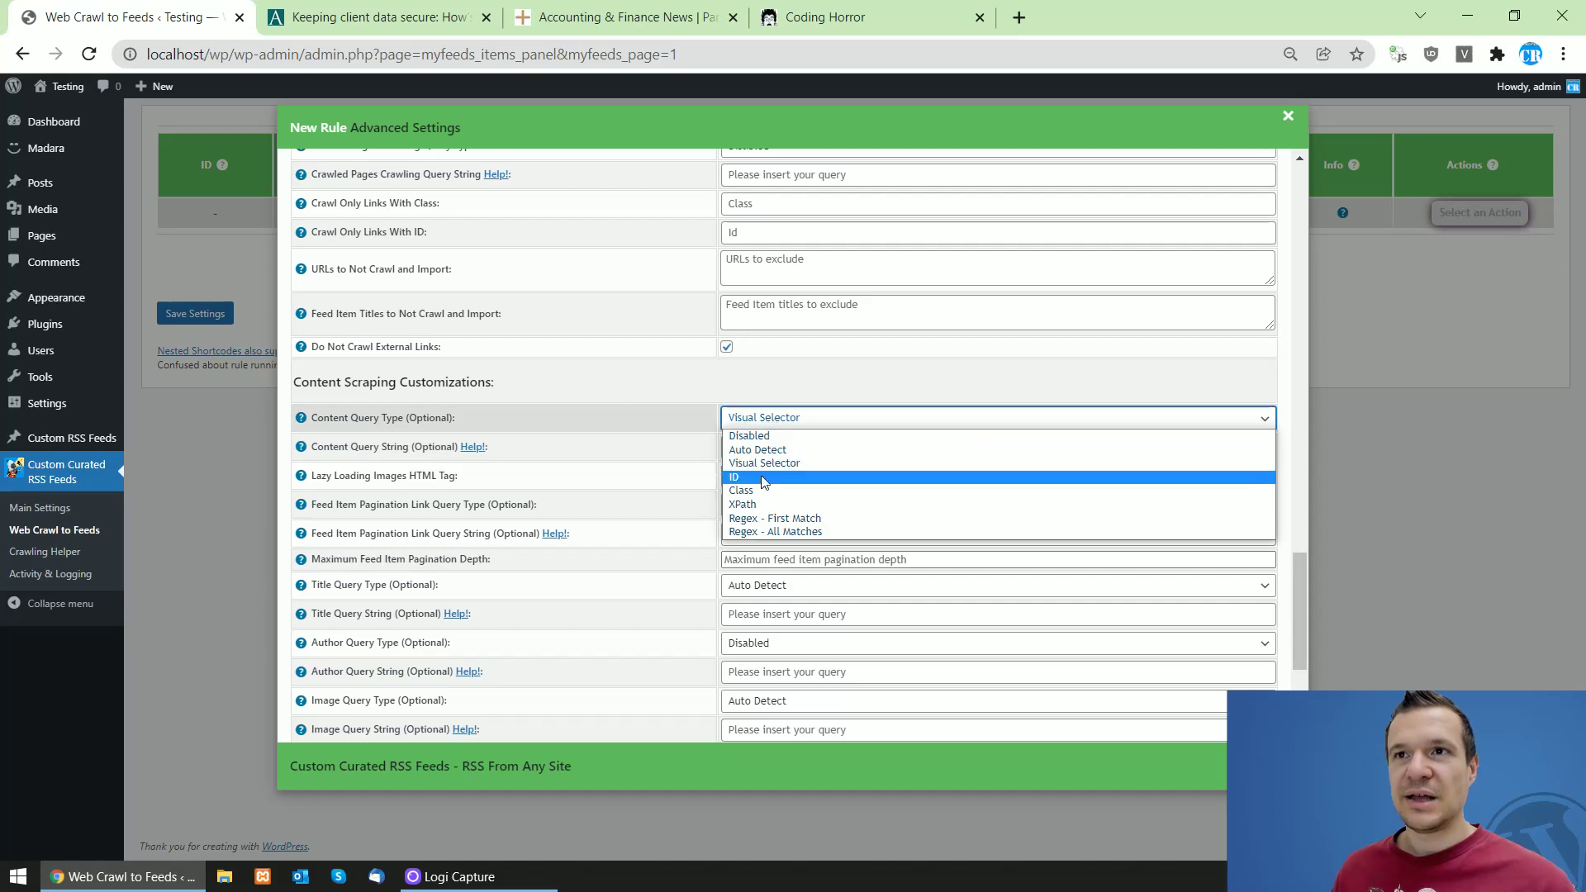
click(754, 491)
- Look through the cybersecurity article down to its editor notes to see how far the body extends
click(378, 17)
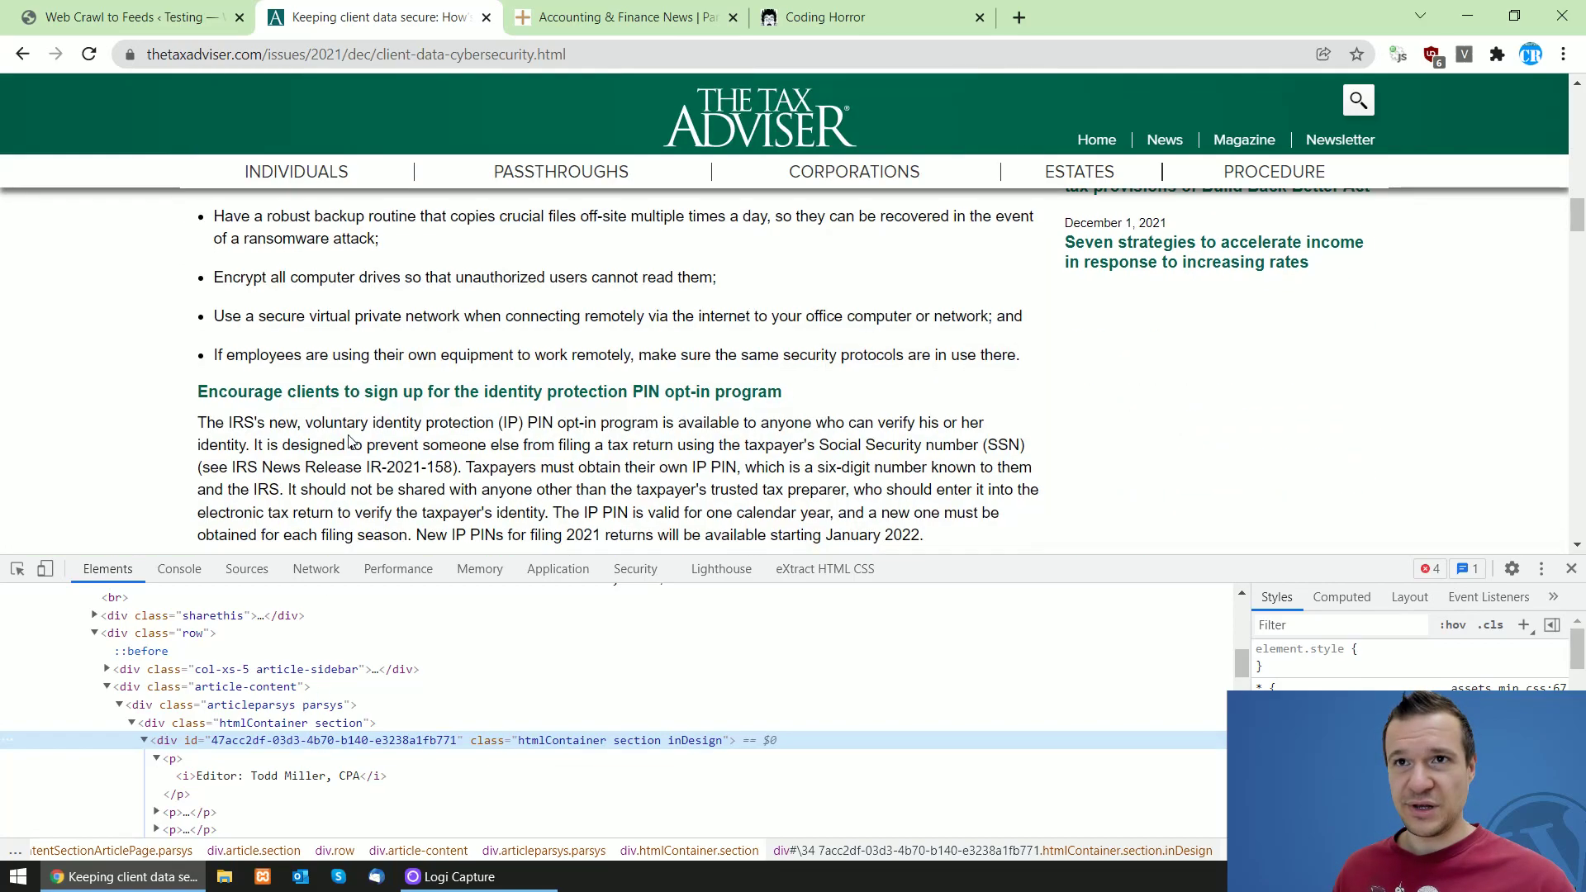
scroll(347, 435, down, 15)
scroll(347, 436, down, 5)
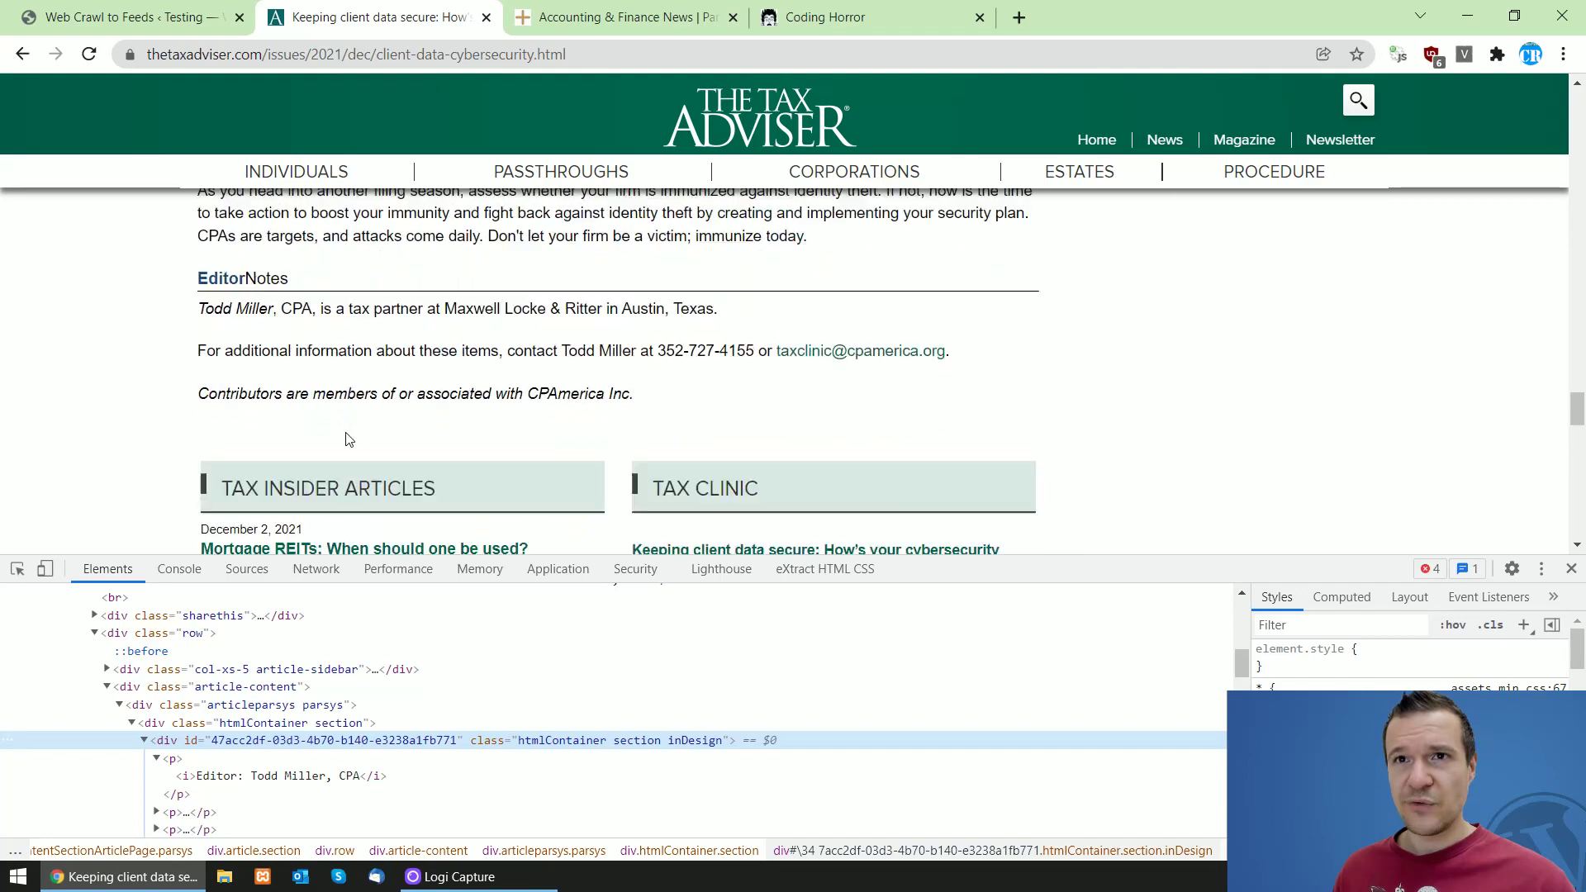
scroll(347, 435, up, 1)
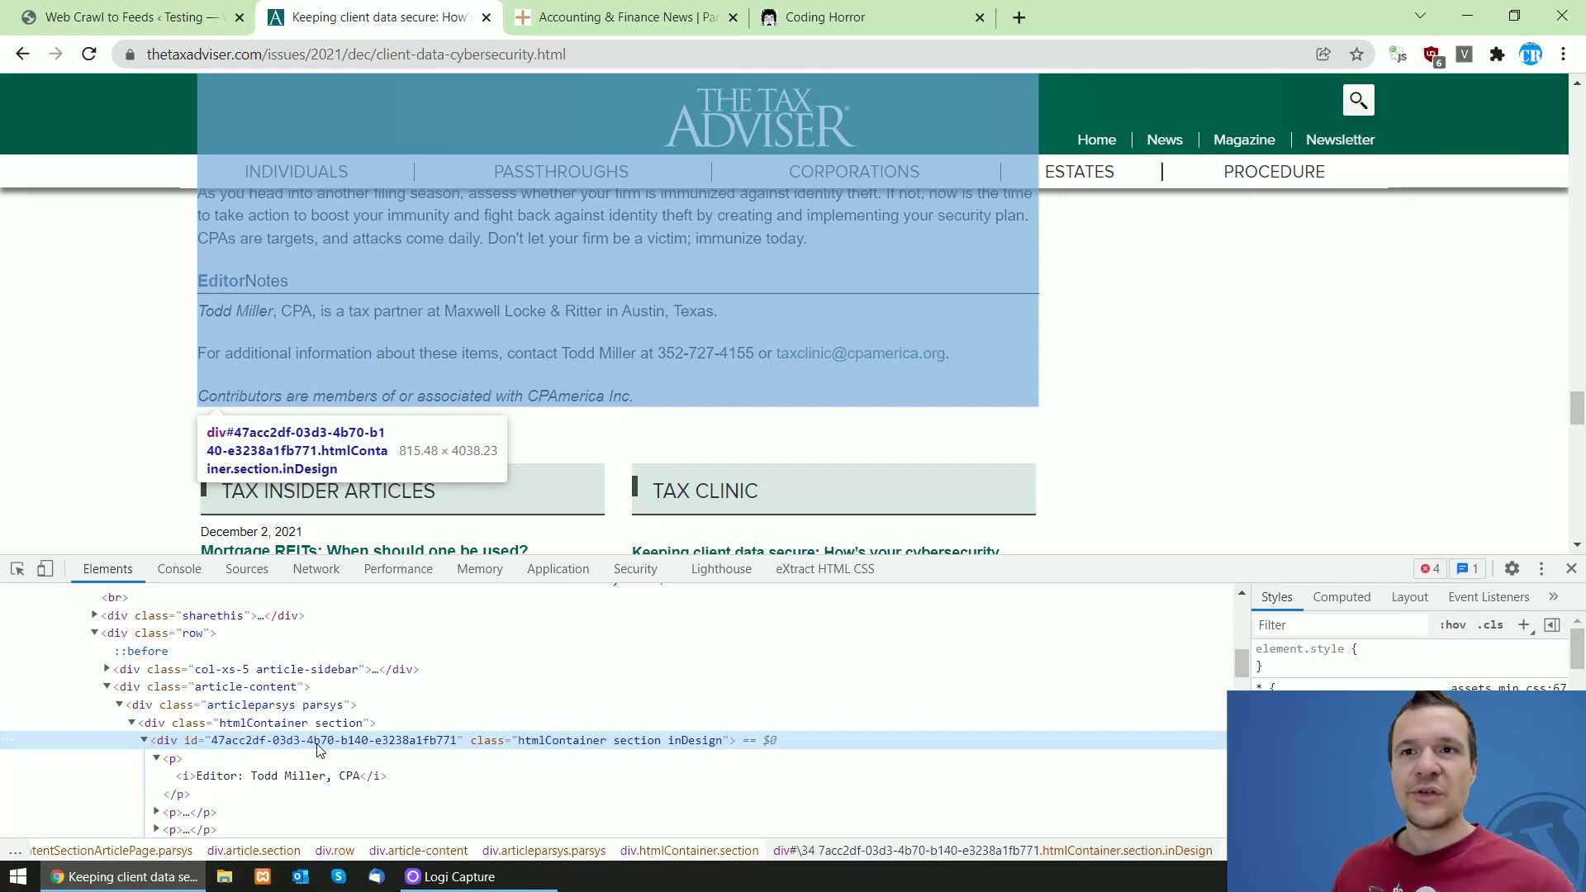
- Copy the inDesign div's class value again and compare it with the rule's content query string
double_click(579, 740)
right_click(578, 740)
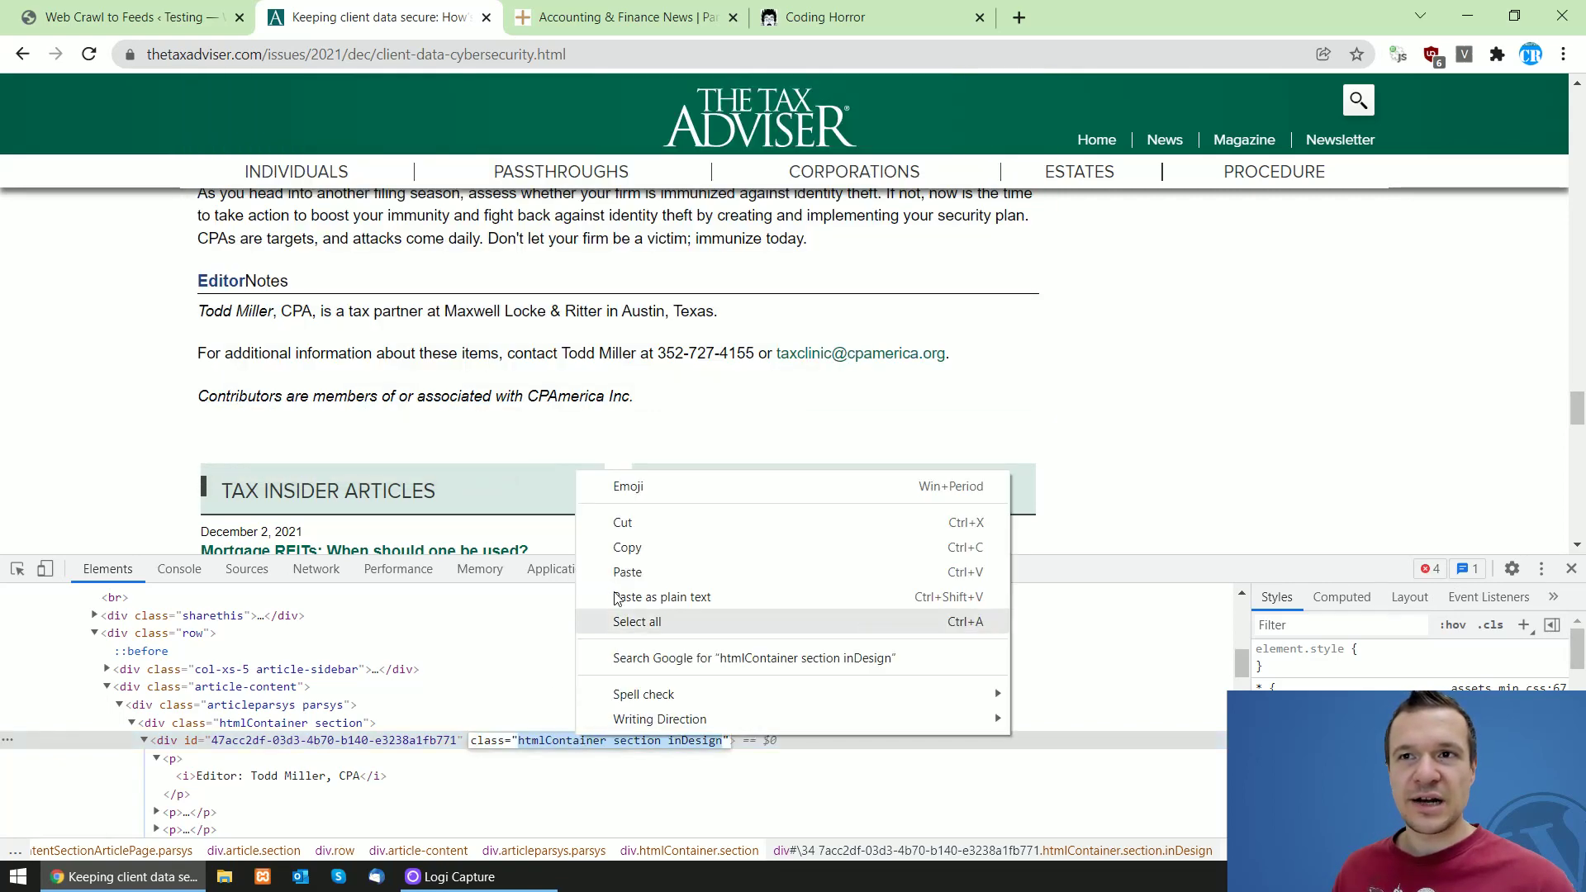
click(626, 547)
click(132, 16)
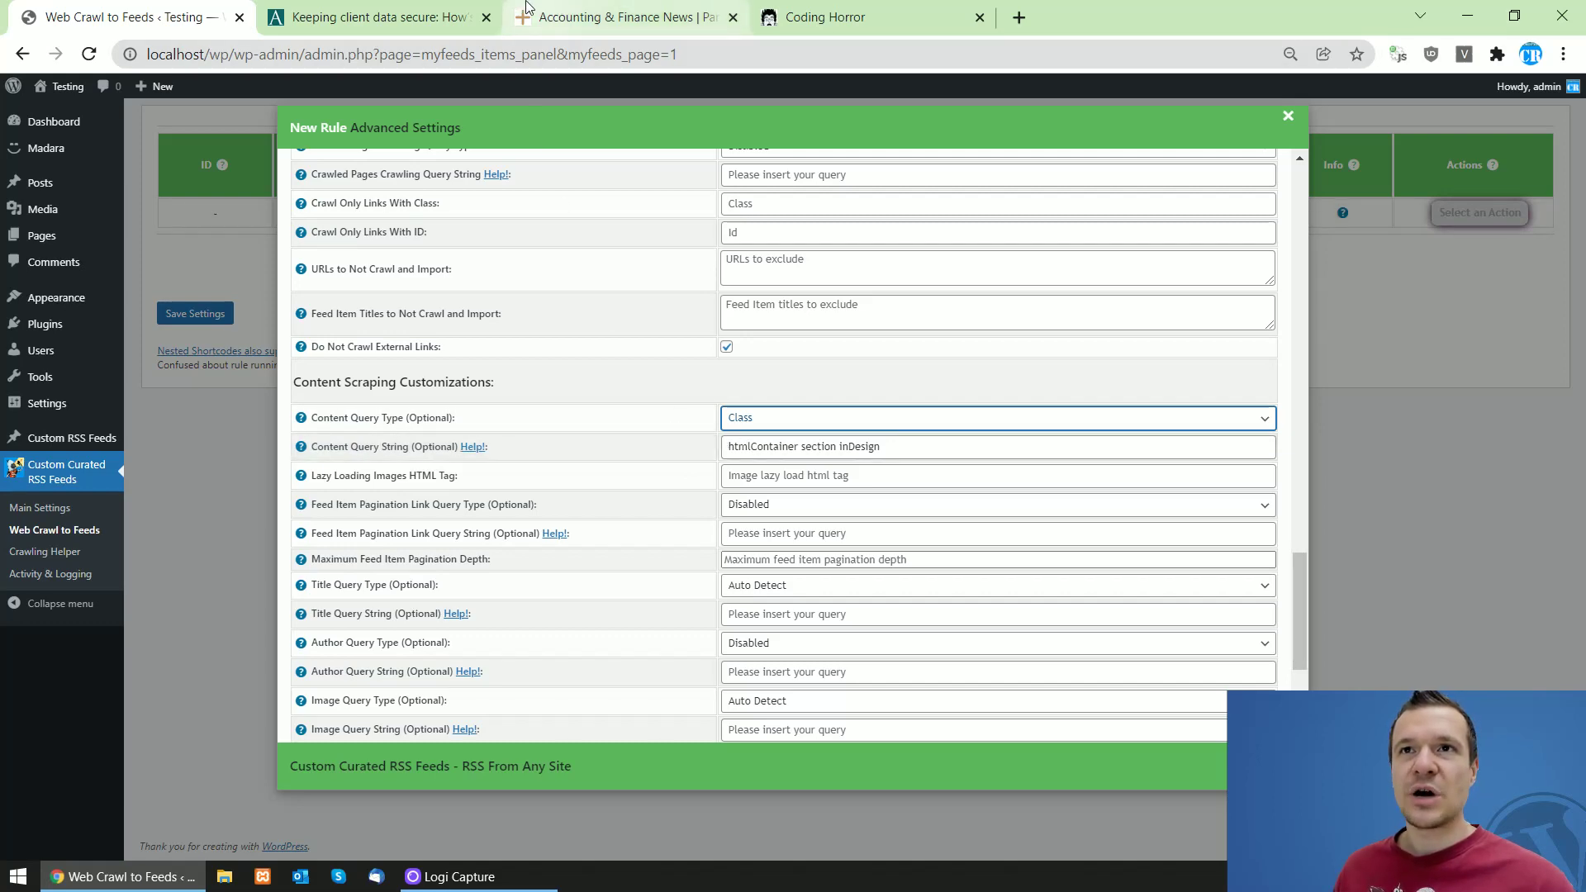
click(372, 16)
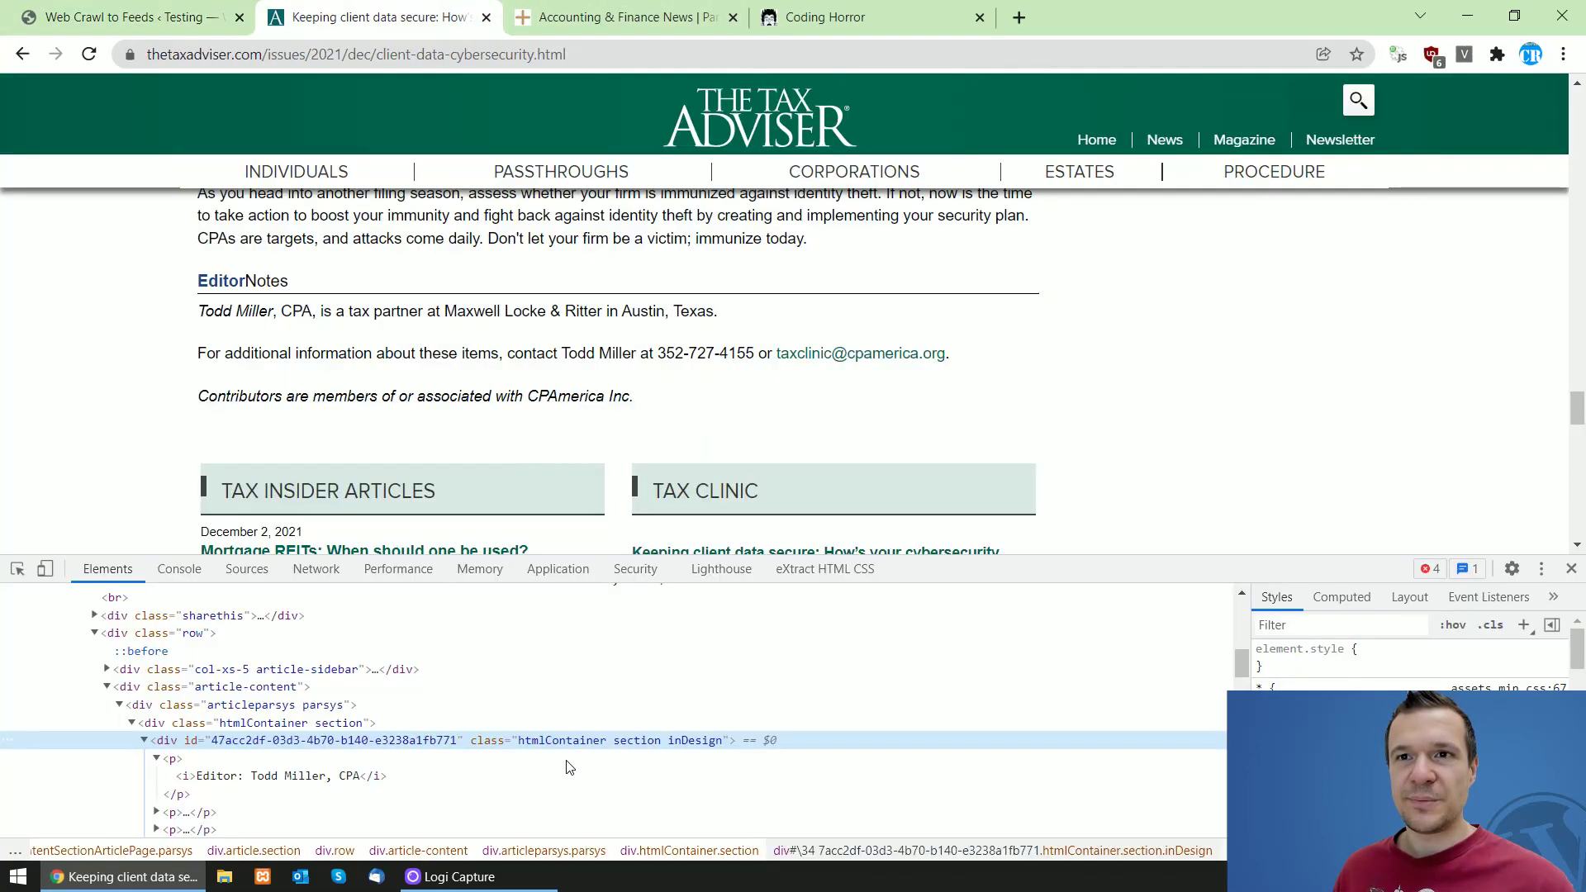
click(133, 16)
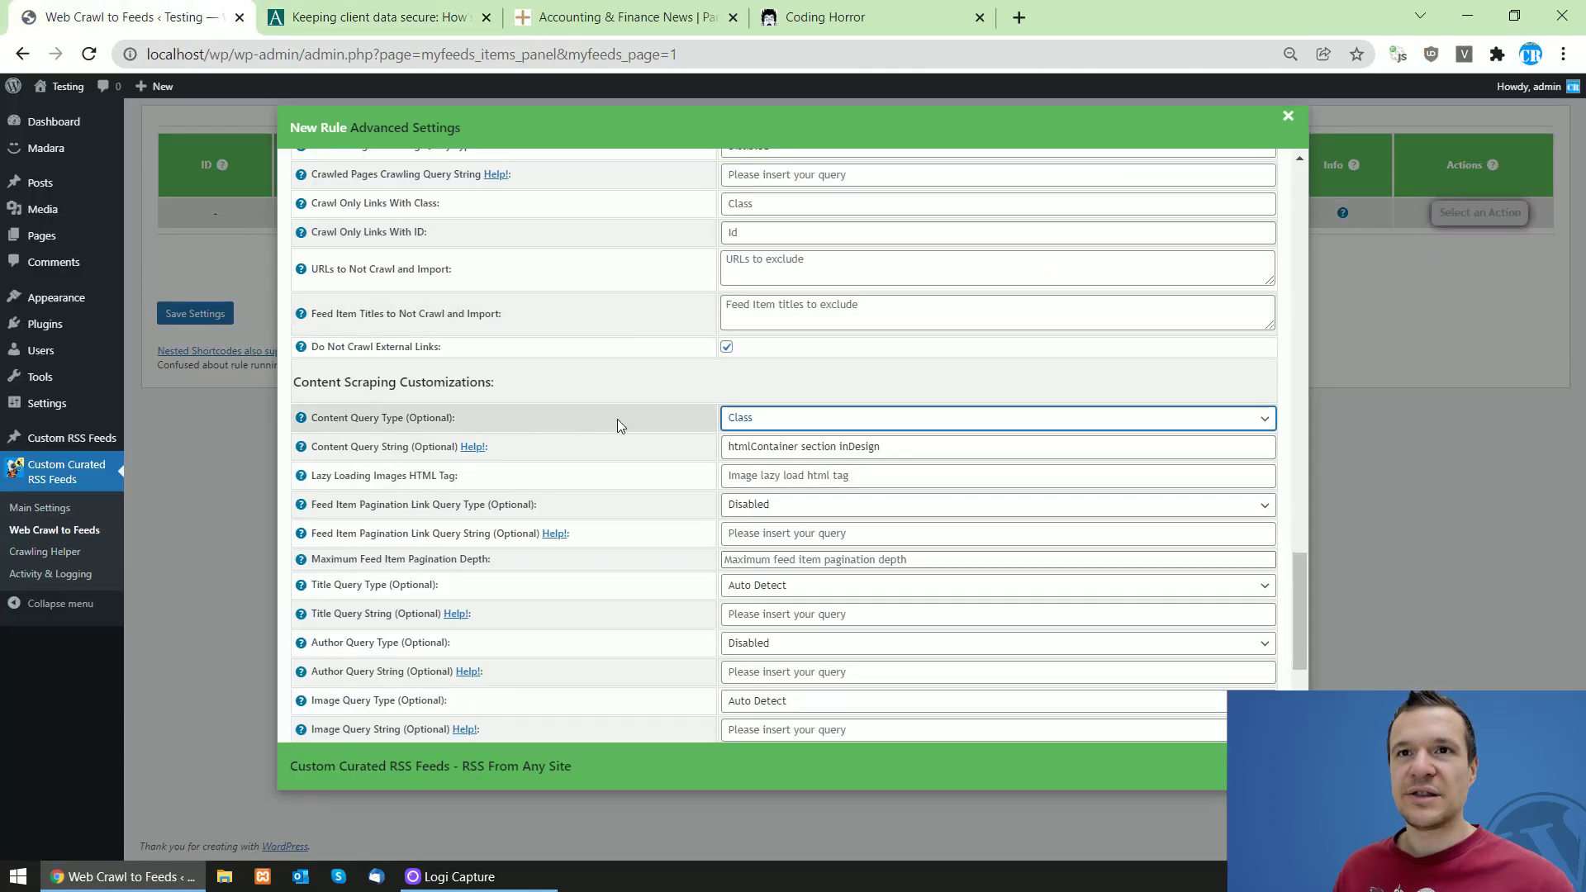
- Compare the content query type options with the article div's attributes, keeping Class selected
click(731, 418)
click(793, 489)
click(372, 17)
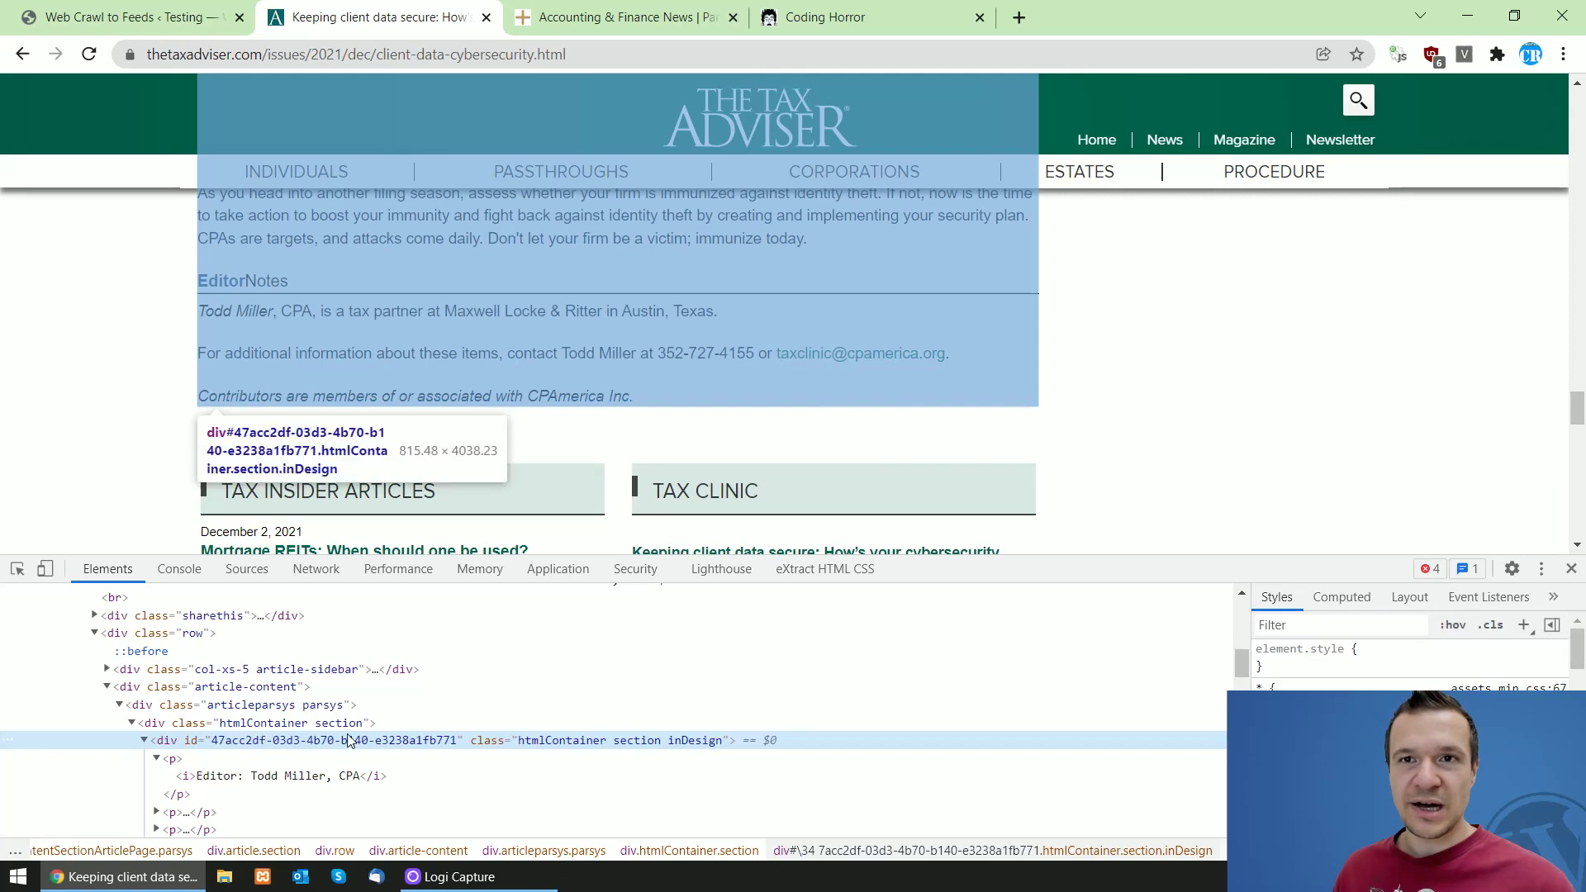
click(132, 17)
click(744, 419)
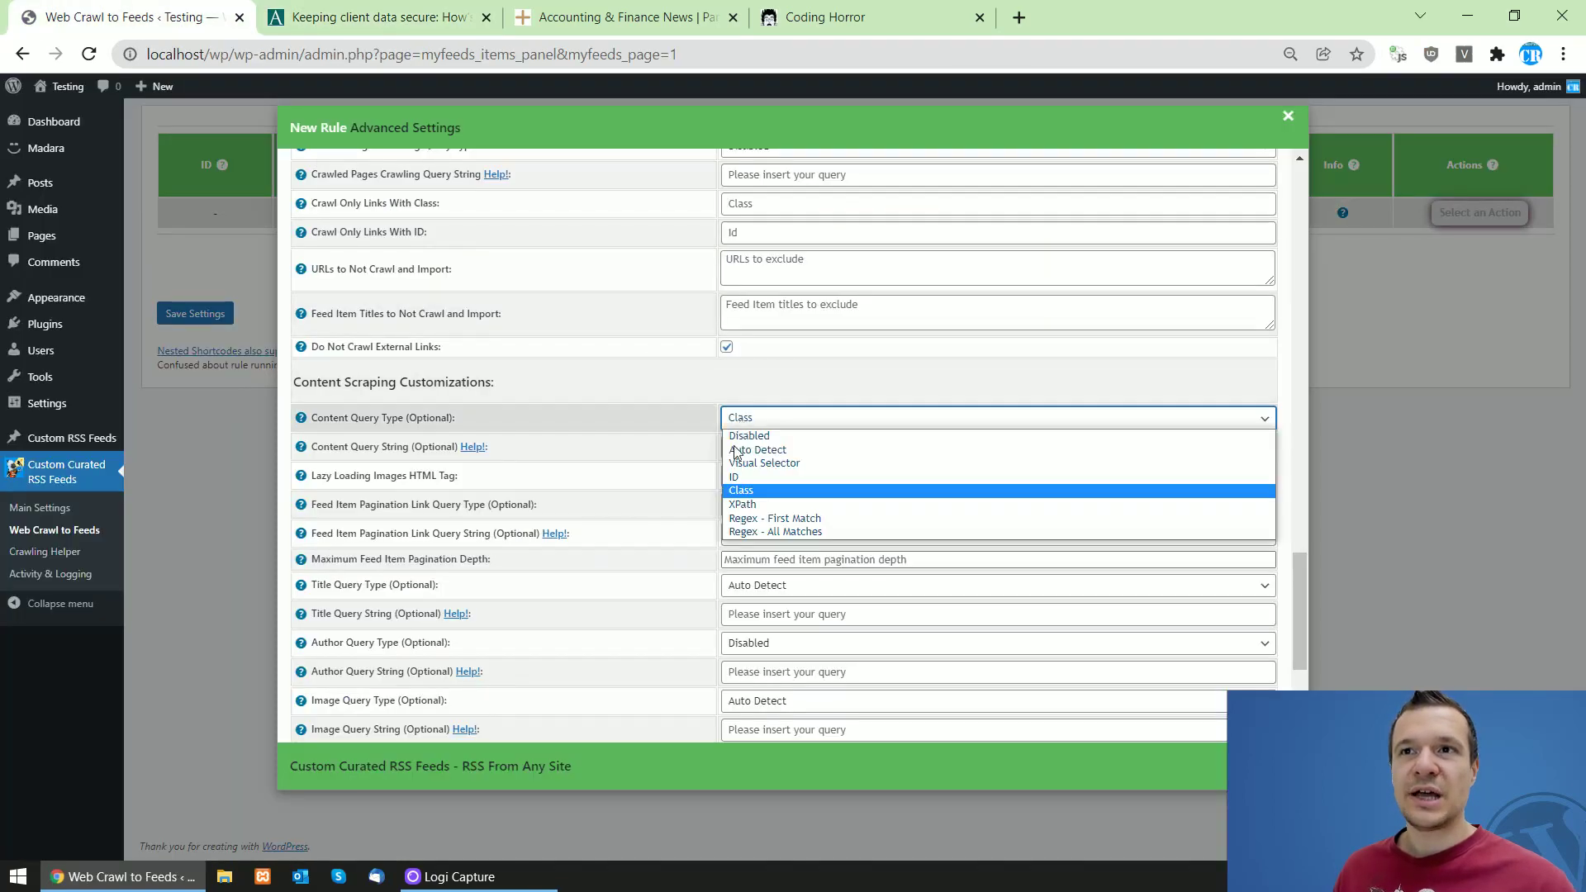
click(740, 490)
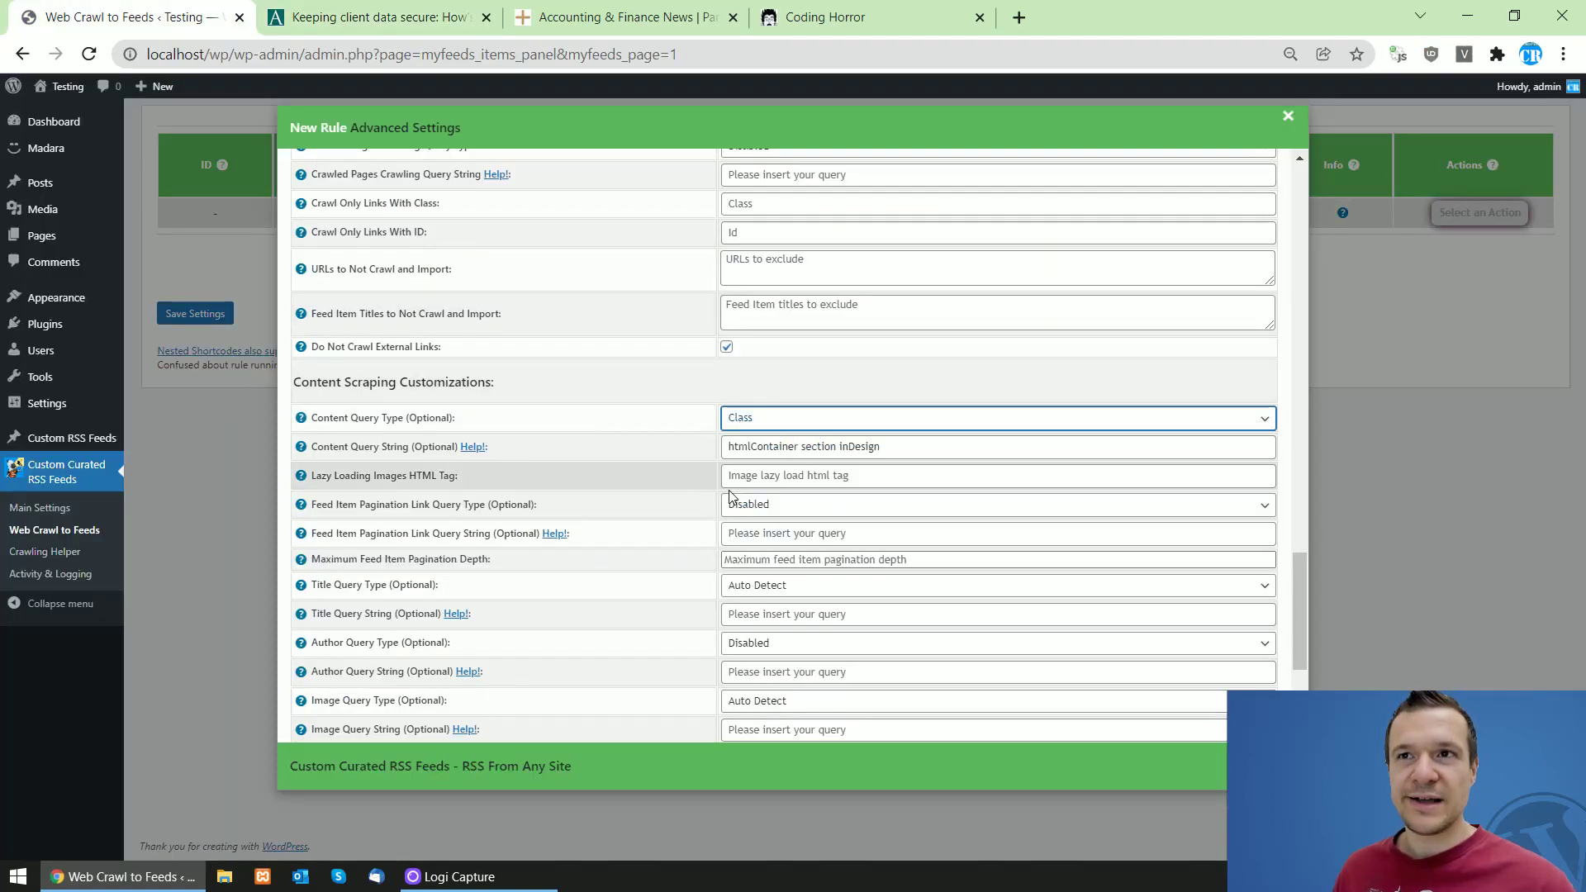
click(200, 319)
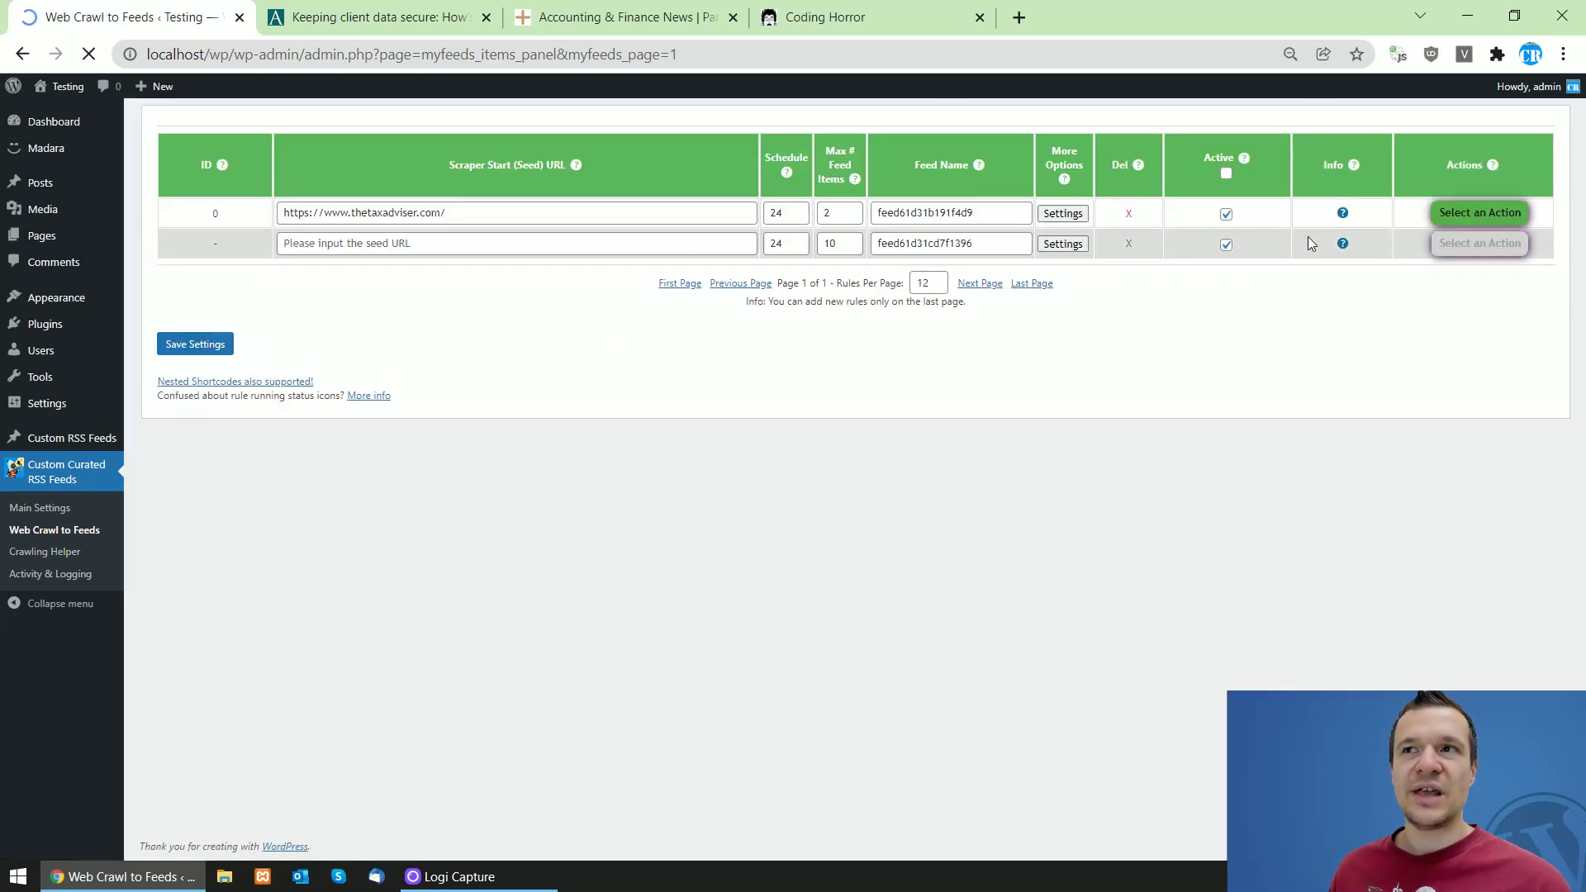
click(1480, 213)
click(1479, 251)
key(Return)
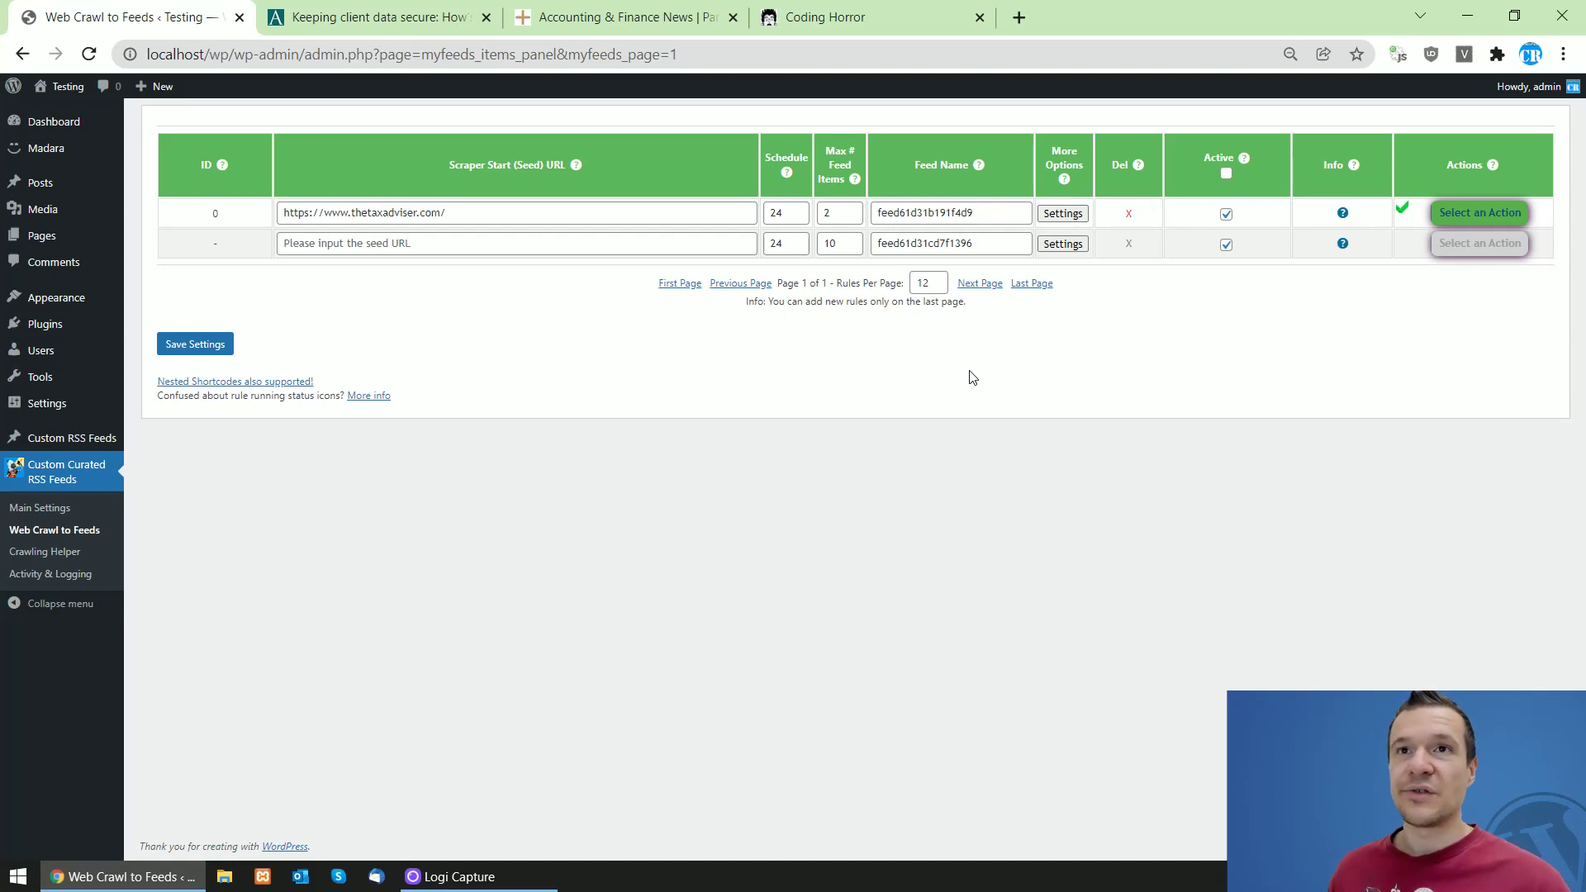
- Reload the rules page, open the Tax Adviser rule's resulting feed and look through its items
click(89, 54)
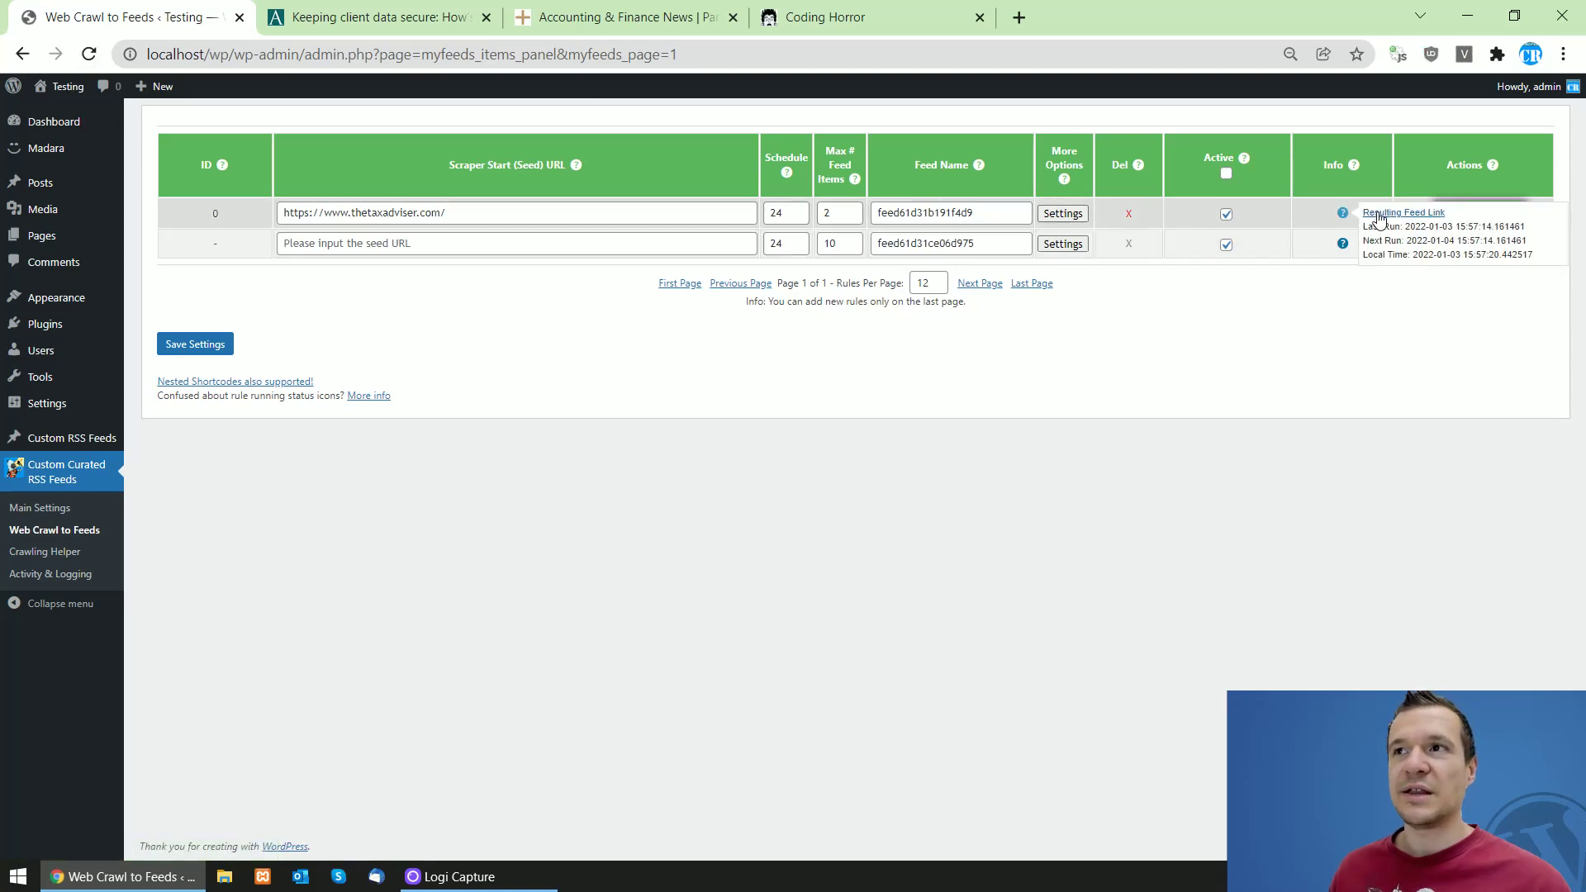
click(1356, 212)
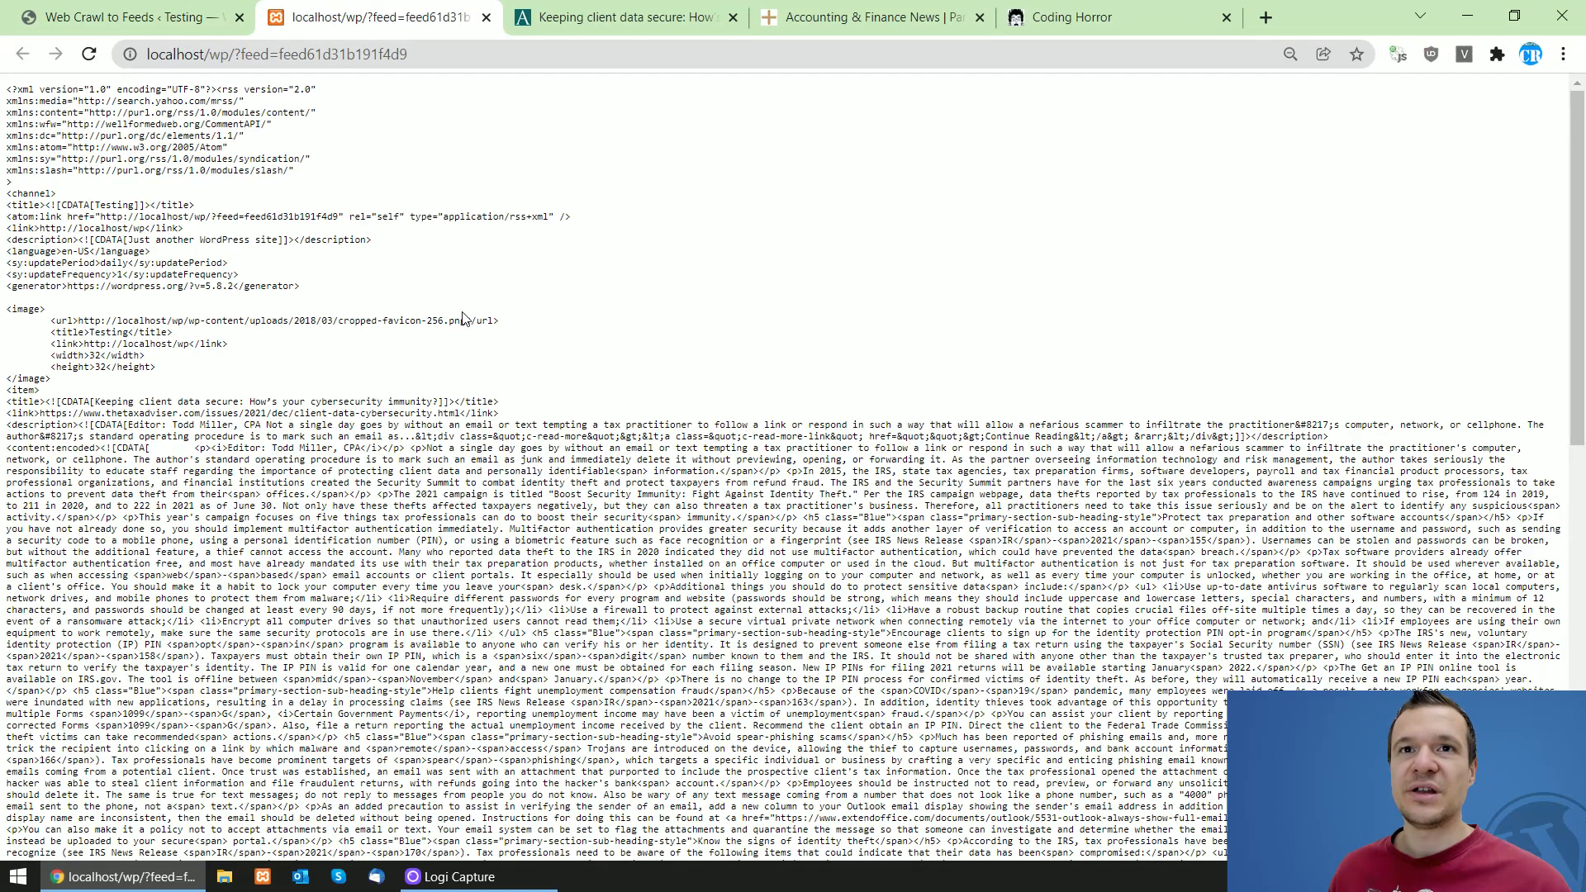
scroll(157, 384, down, 10)
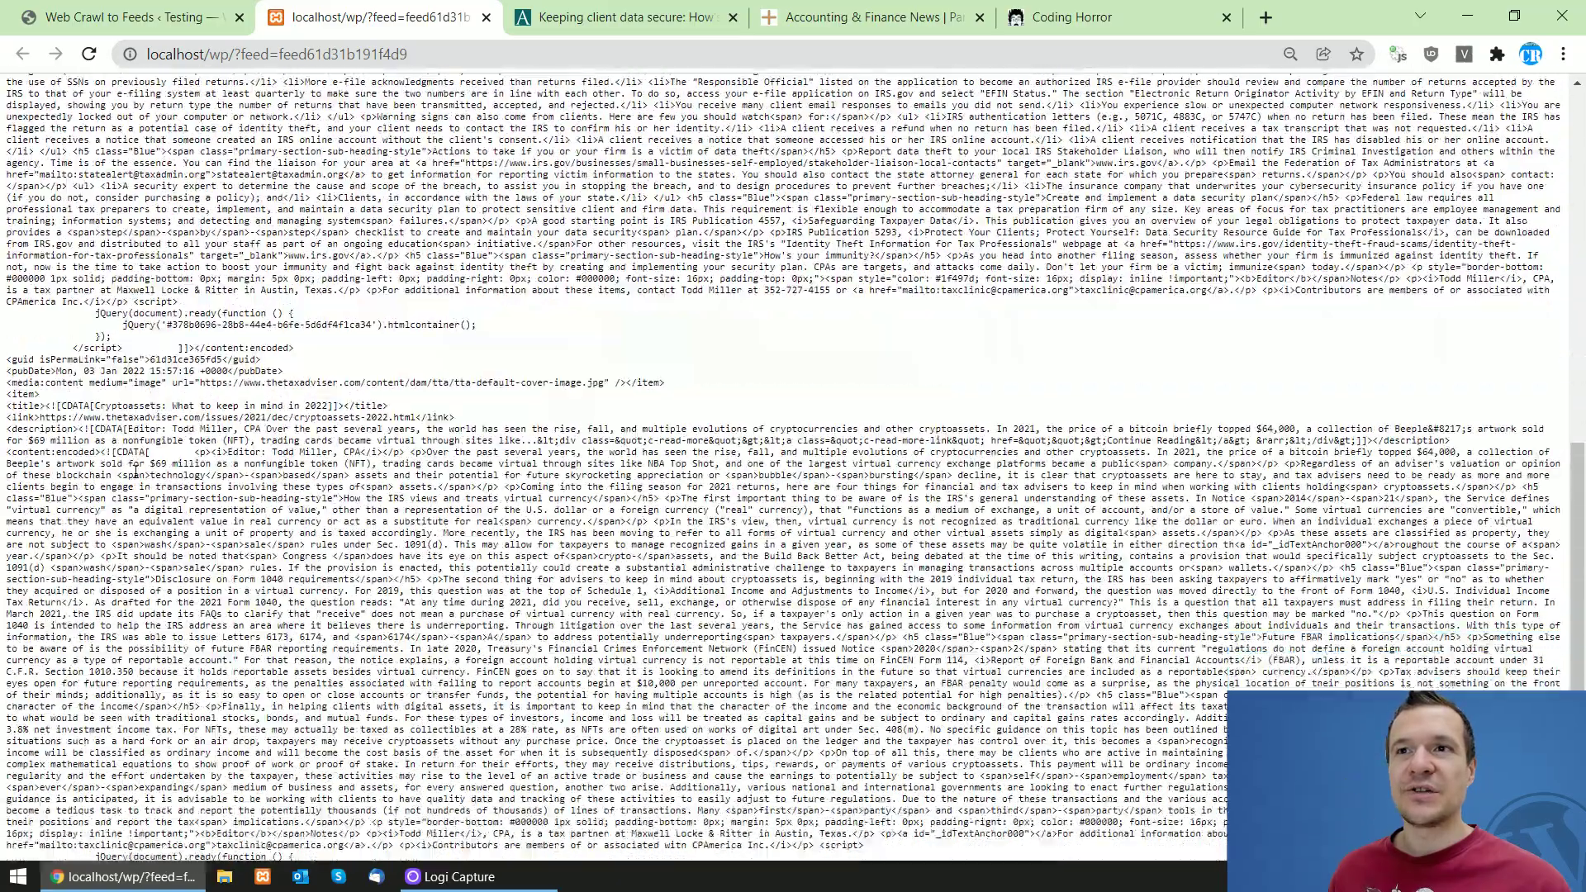
scroll(136, 477, up, 10)
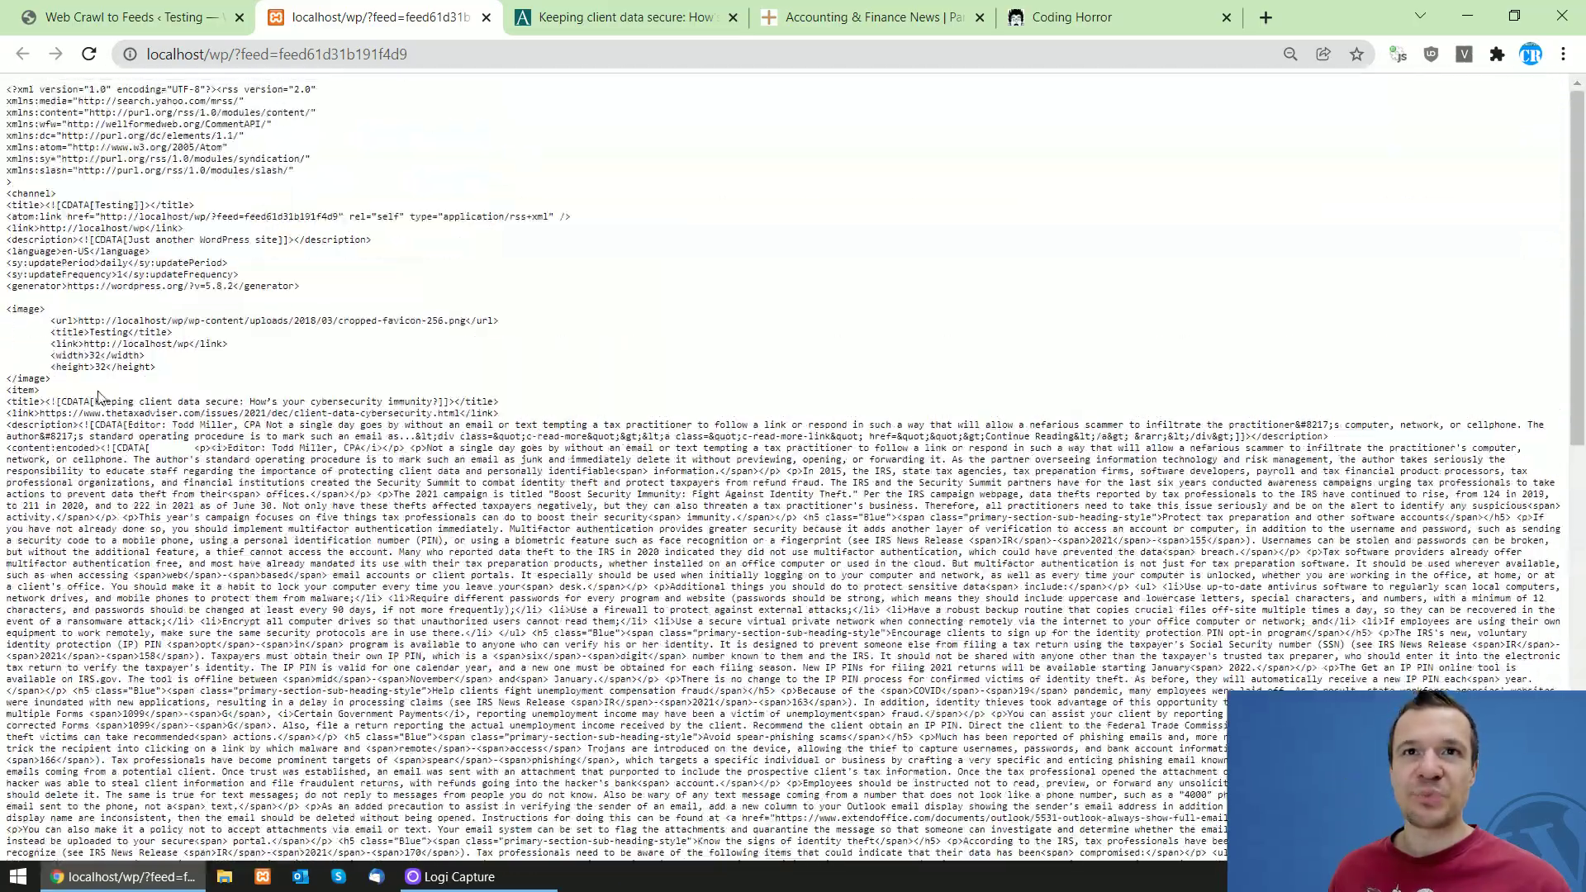
click(183, 10)
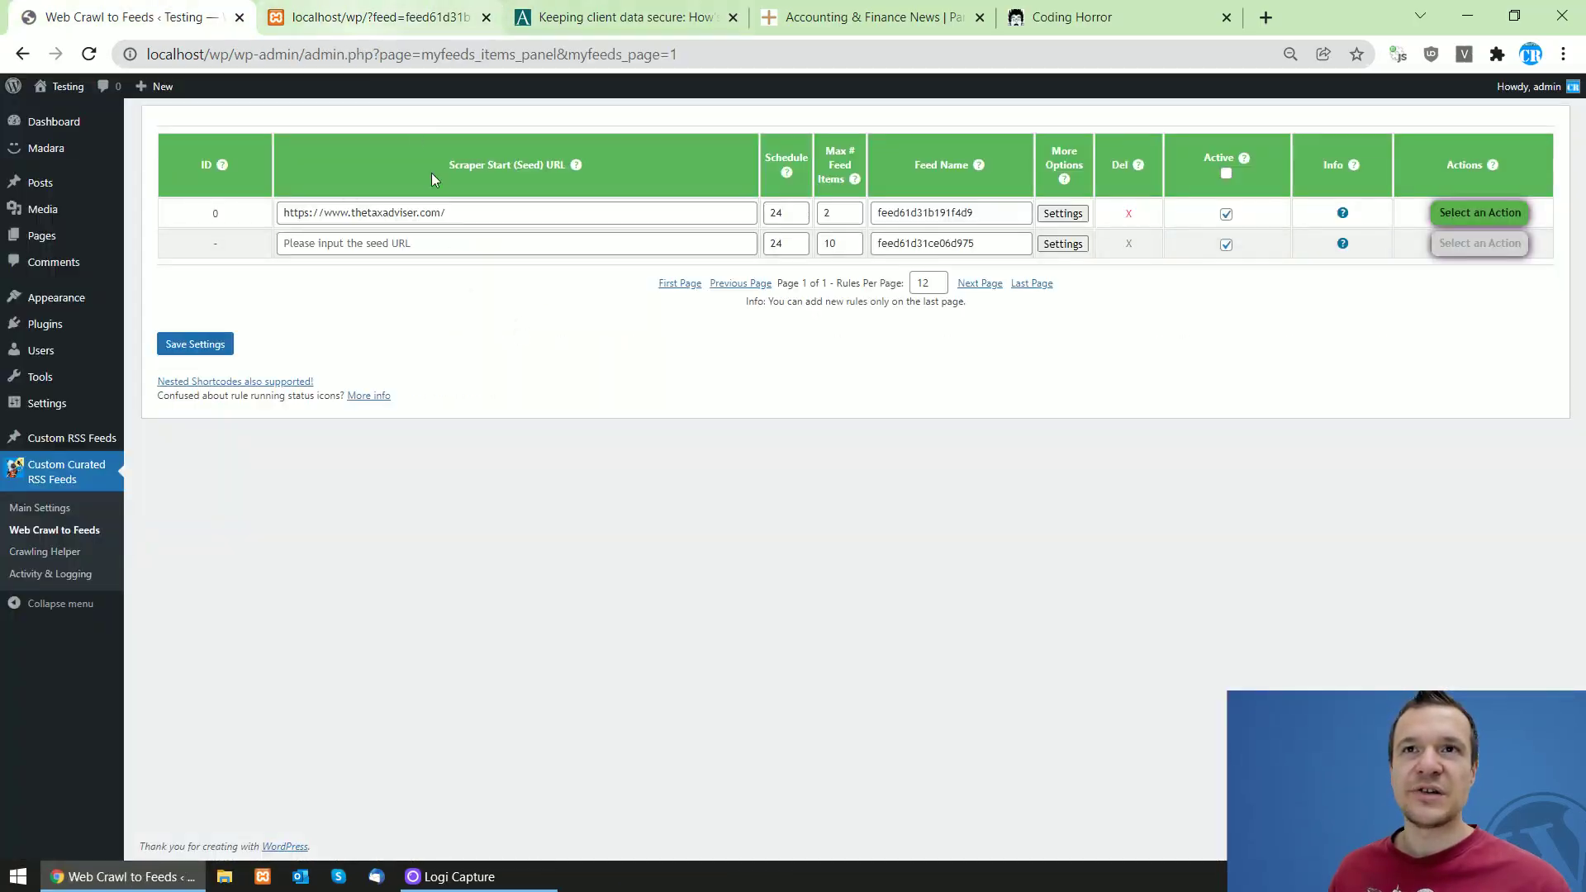
click(336, 11)
scroll(397, 424, down, 1)
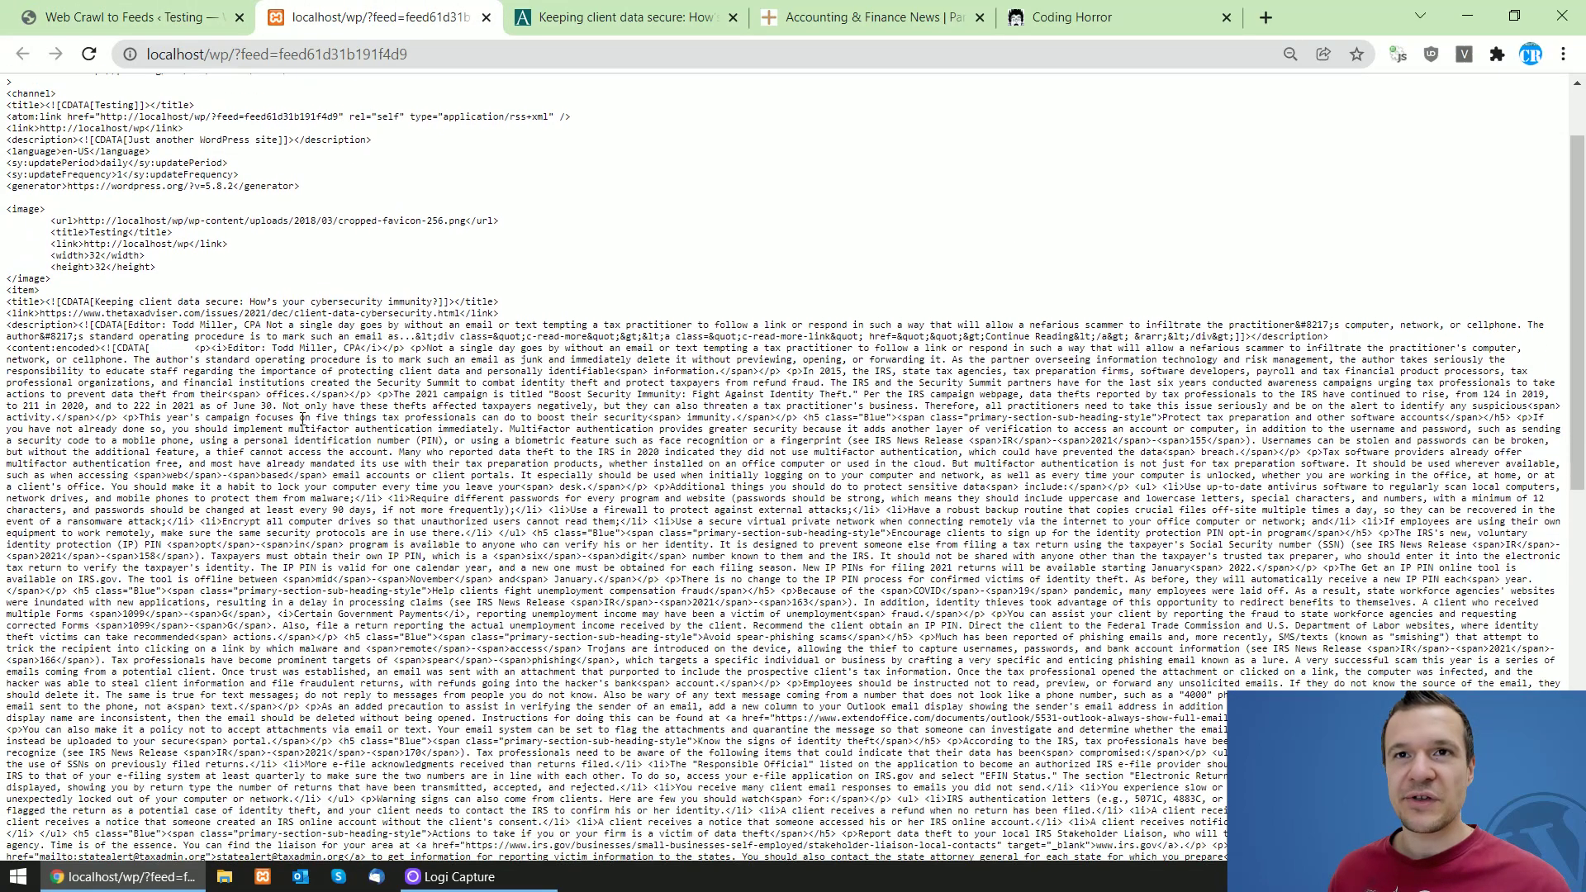
- Examine the first item's full content and search the feed for the content:encoded tags, stepping to the second match
drag(190, 344, 457, 728)
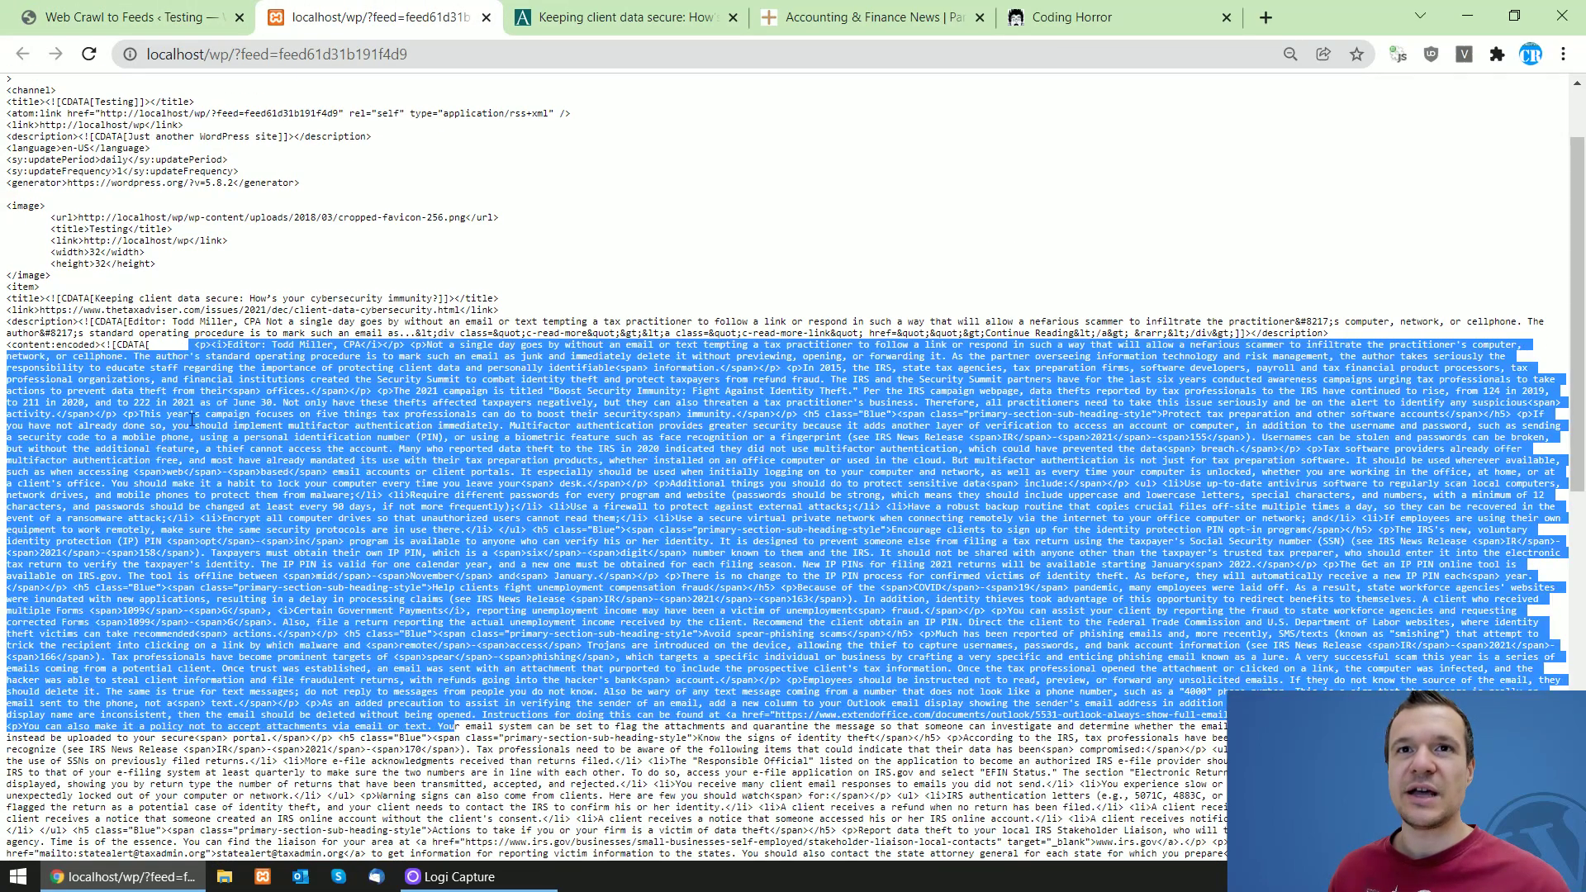
drag(8, 345, 86, 346)
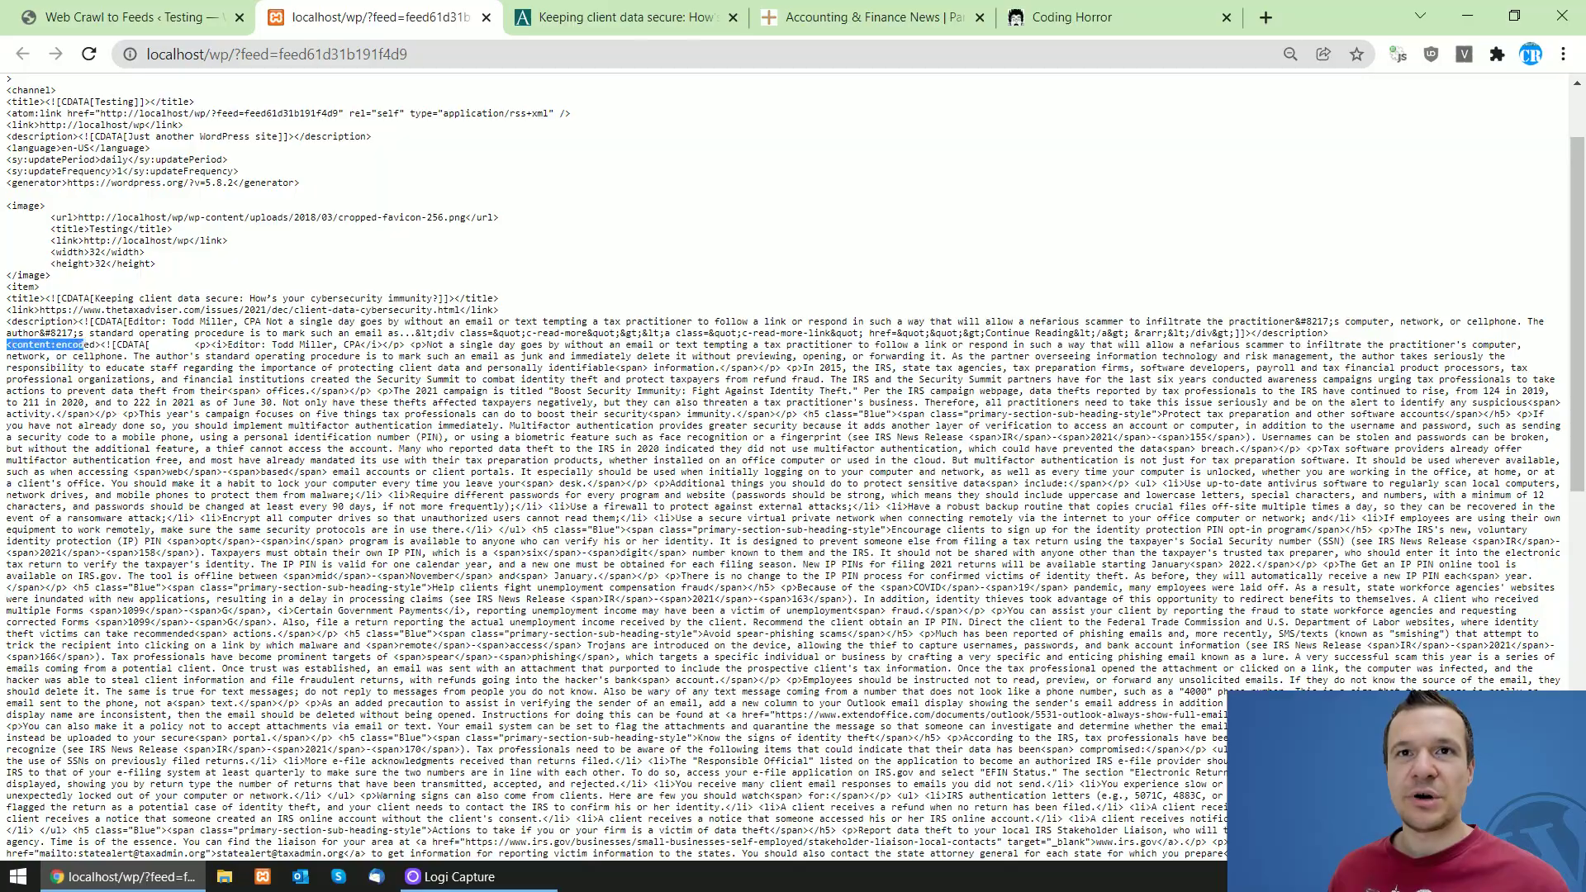
key(ctrl+f)
key(Return)
key(Return)
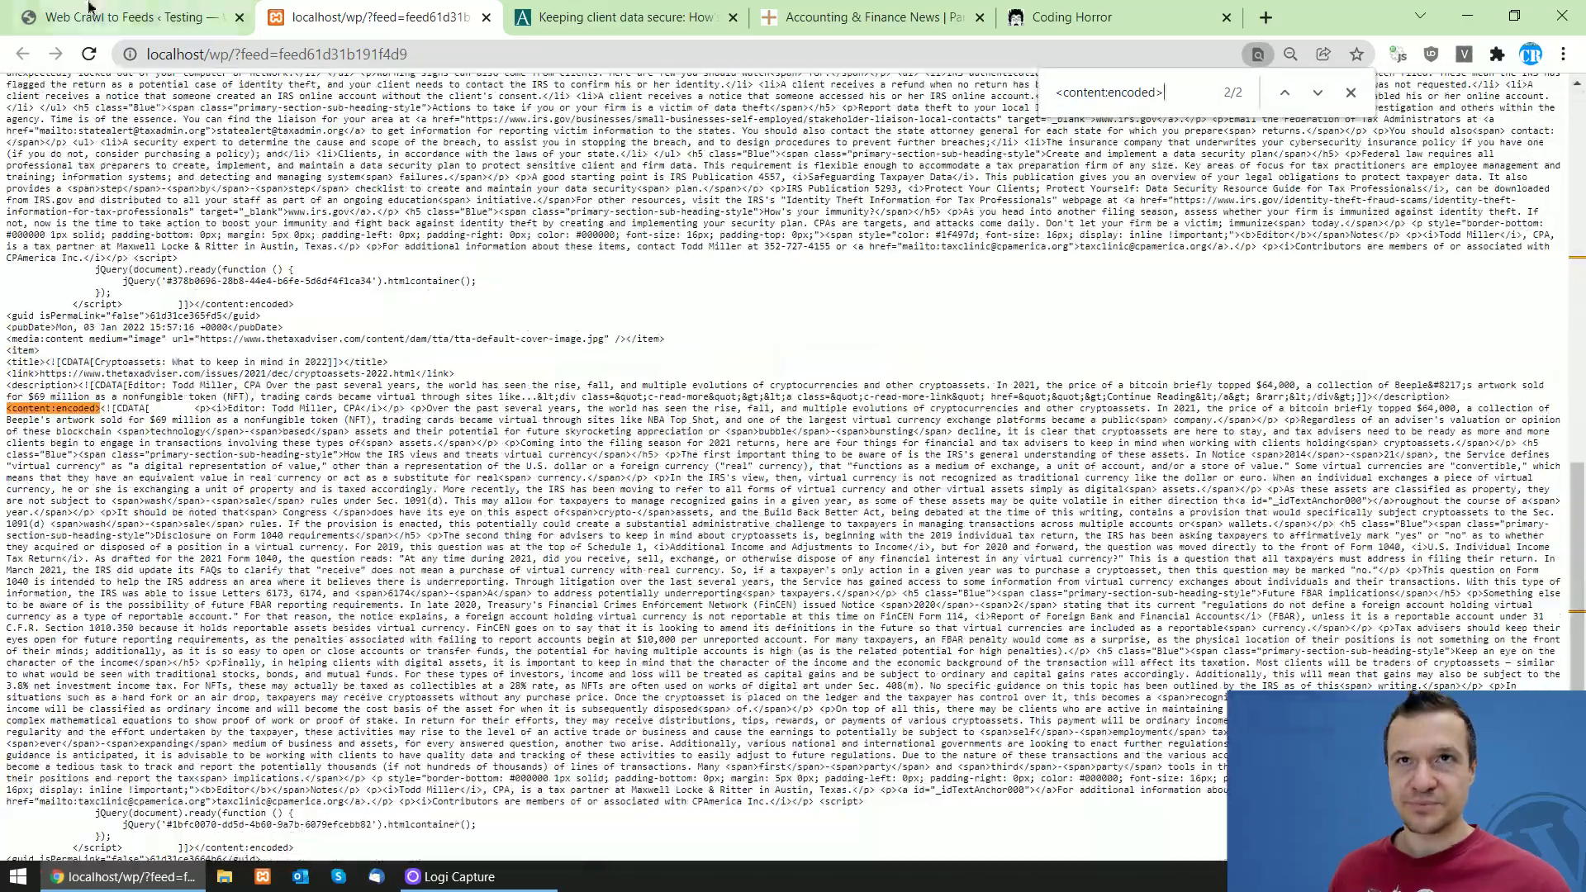
- Copy the address of the Parker + Lynch blog, blog.parkerlynch.com, and look over its front page
click(132, 16)
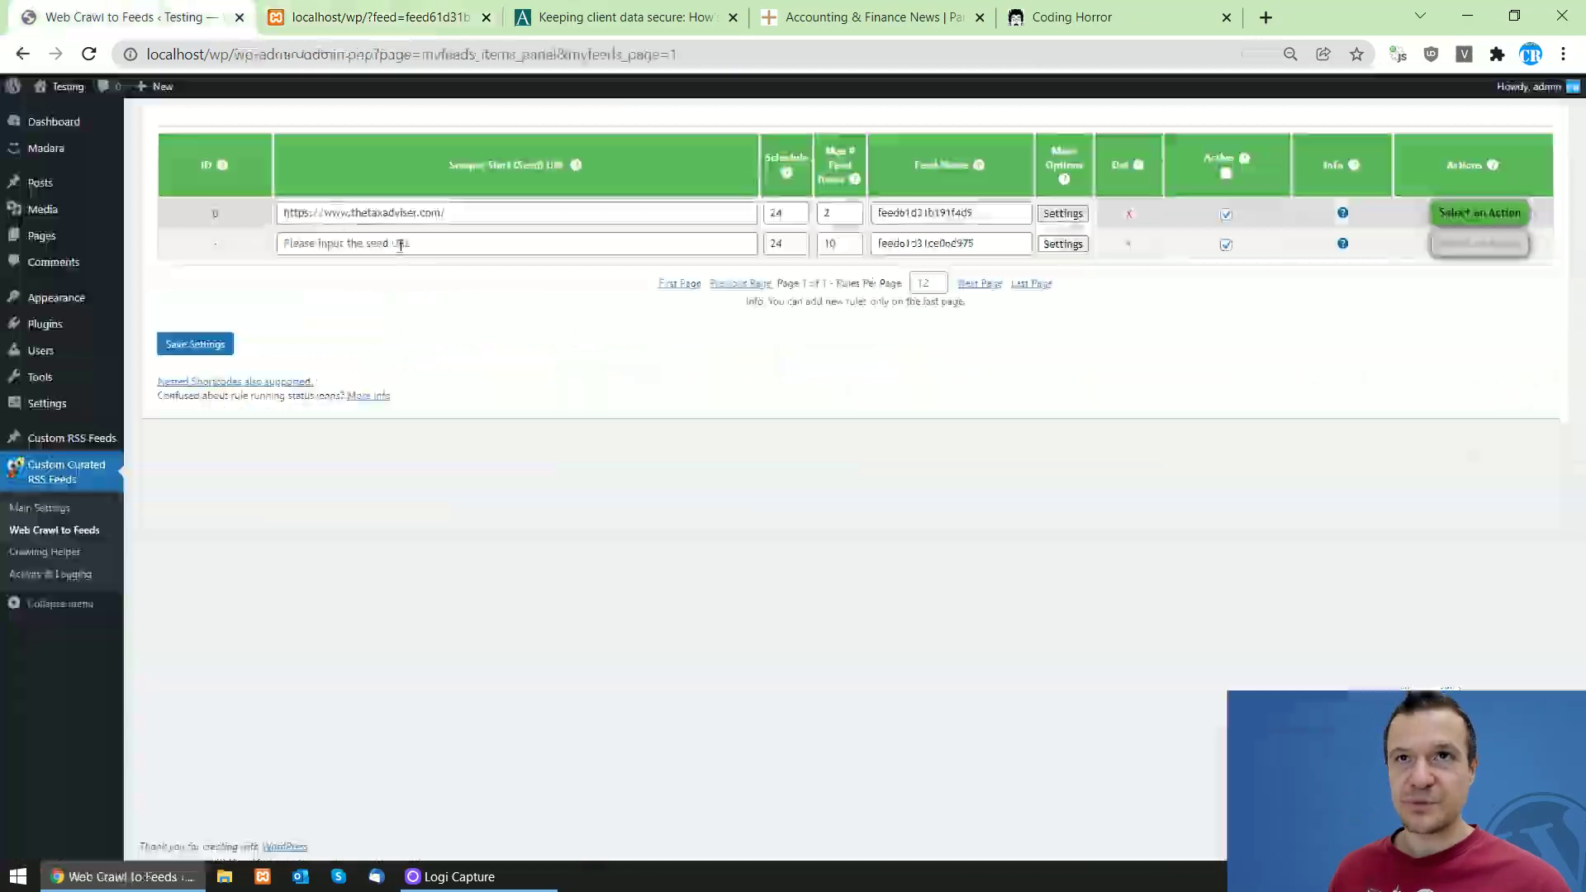
click(615, 15)
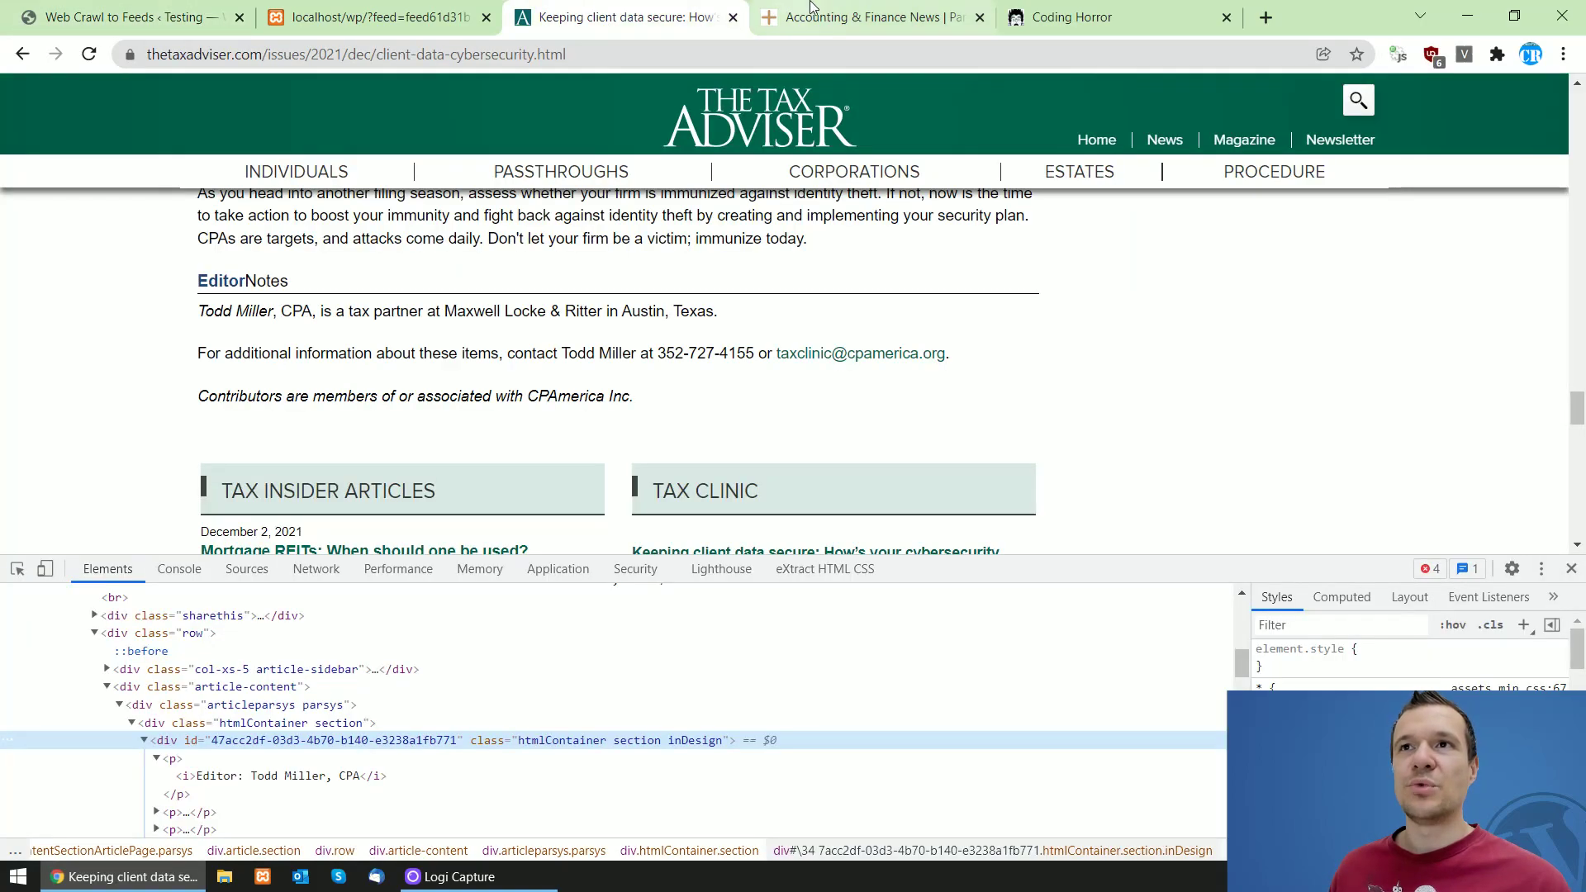
click(868, 16)
click(261, 55)
key(ctrl+c)
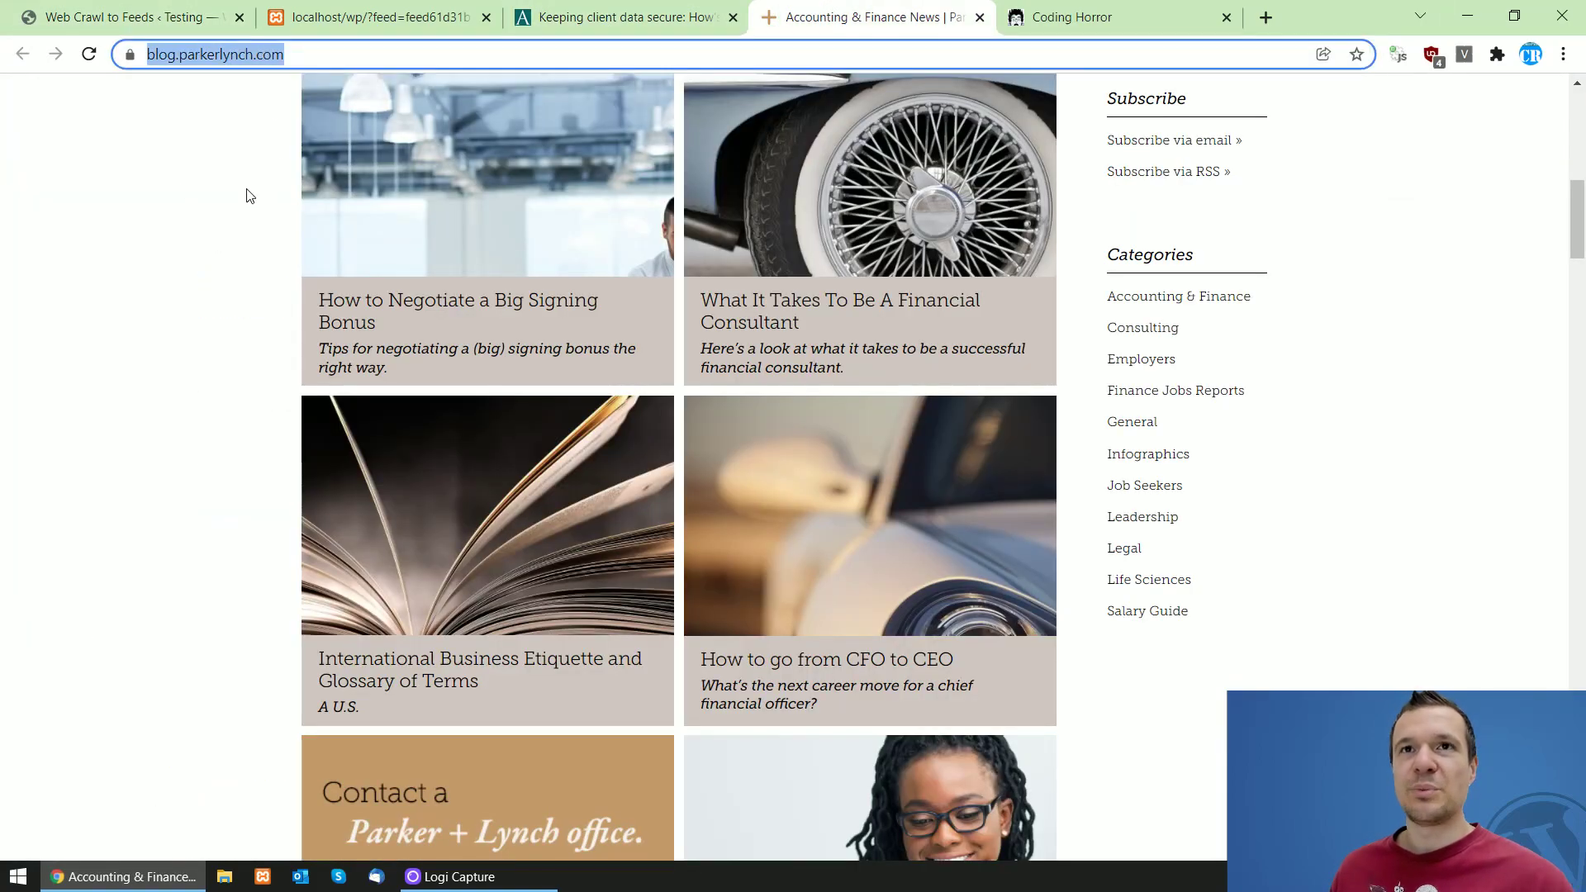
scroll(262, 372, up, 10)
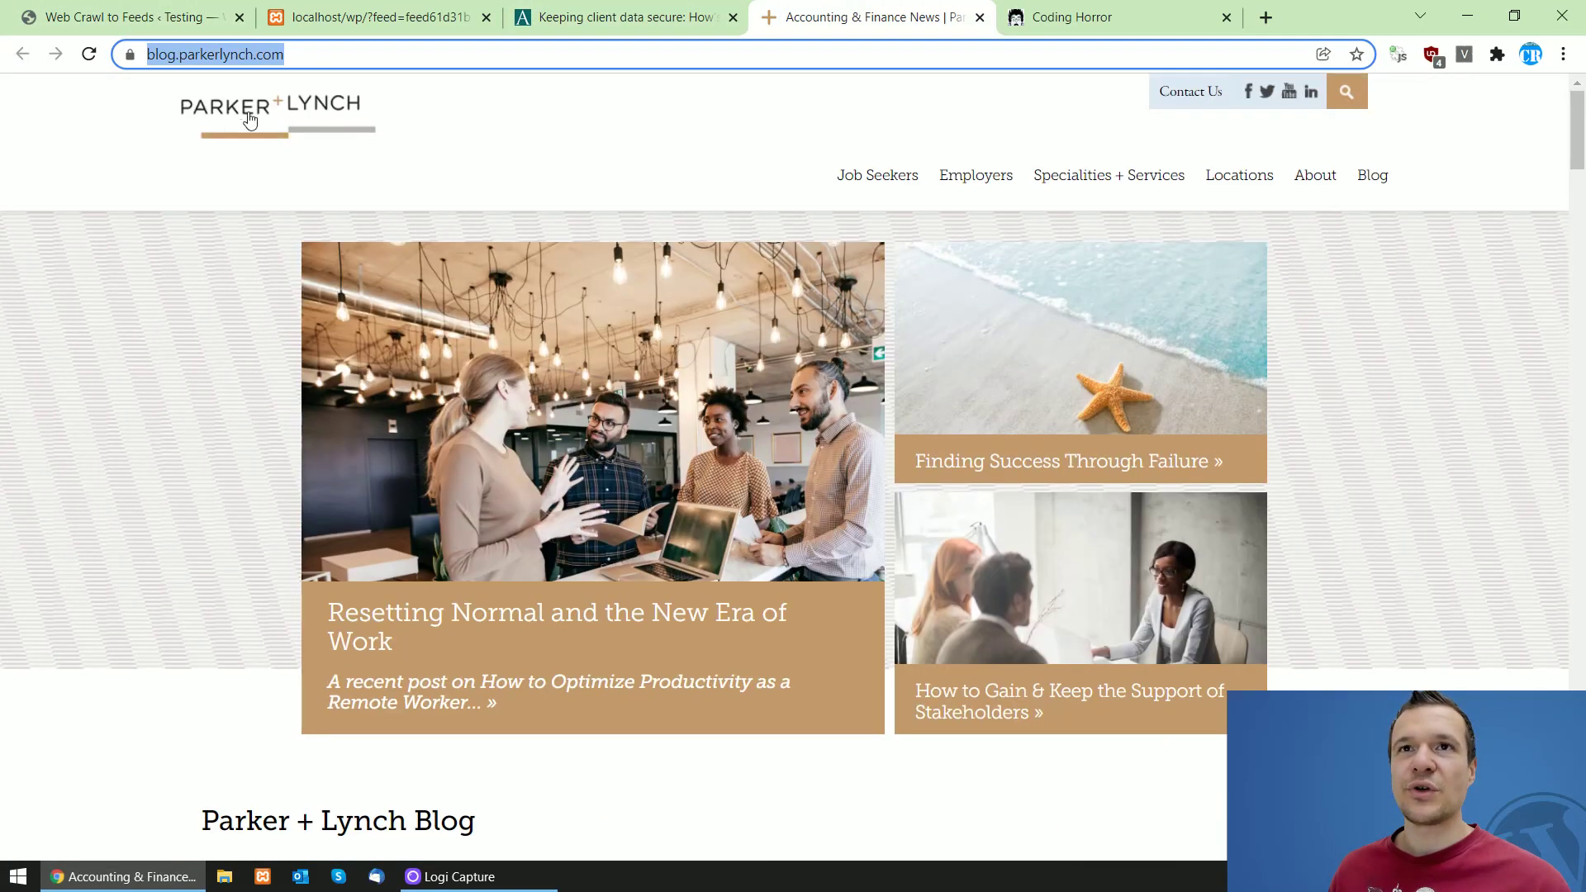
scroll(311, 377, down, 8)
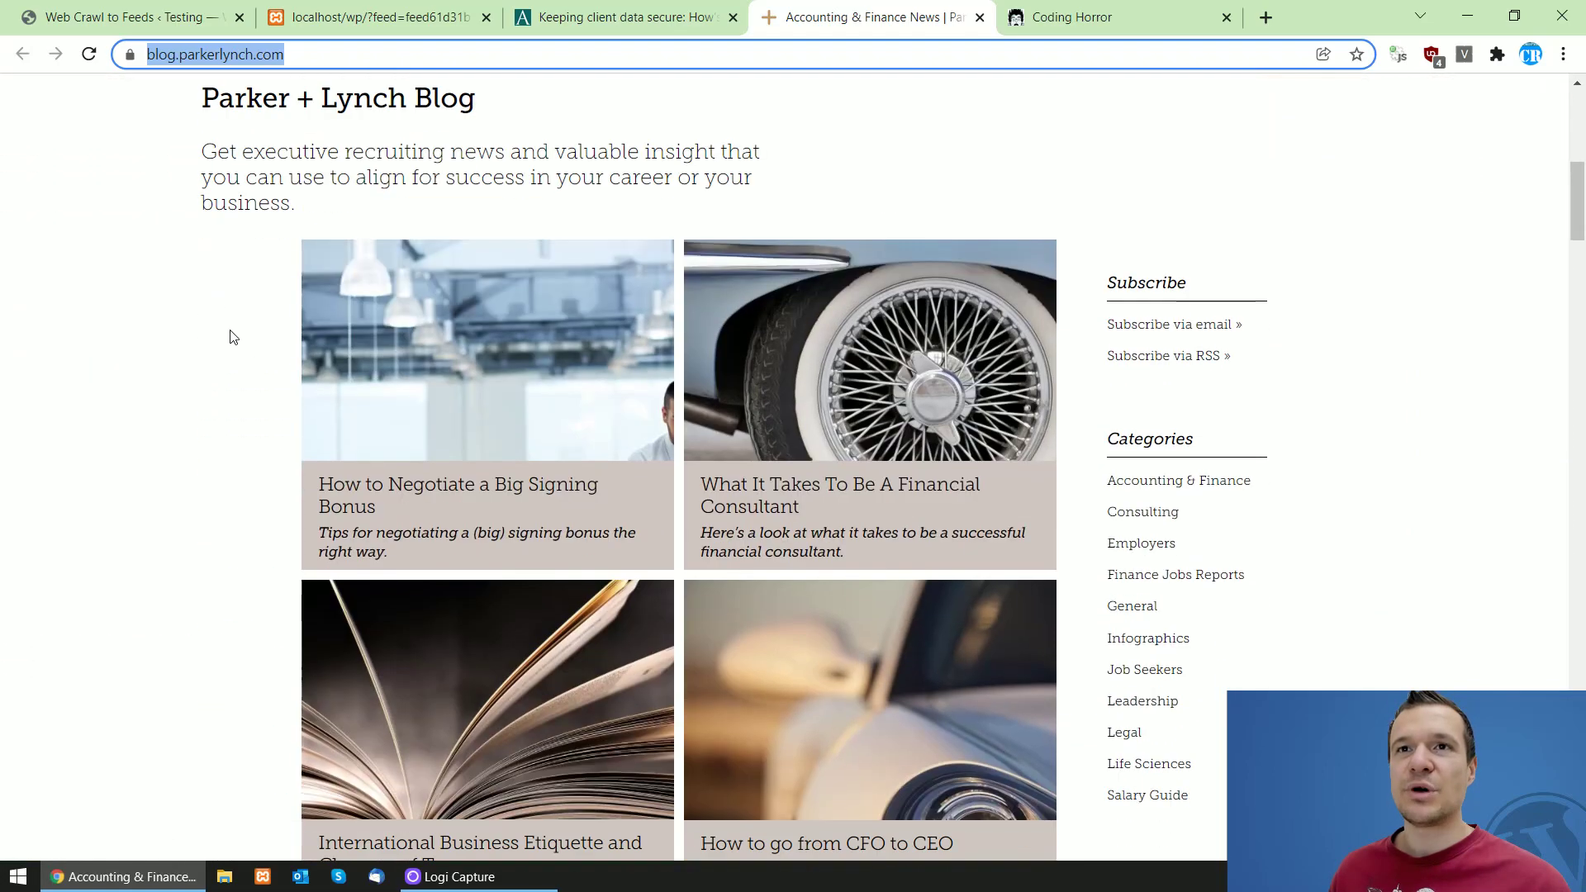
click(100, 16)
click(318, 243)
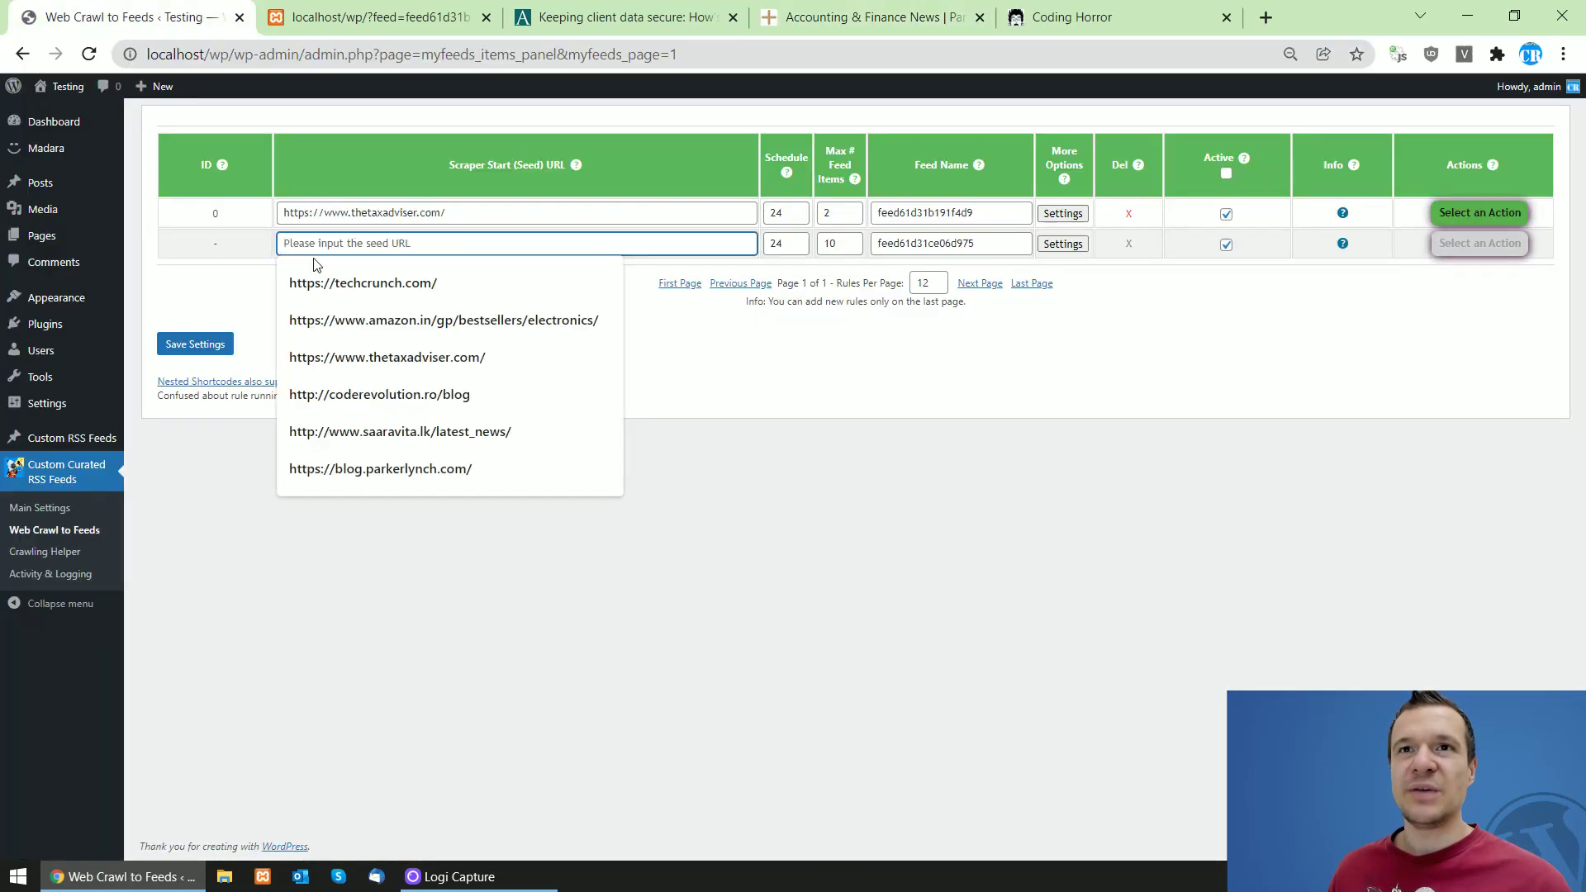
key(ctrl+v)
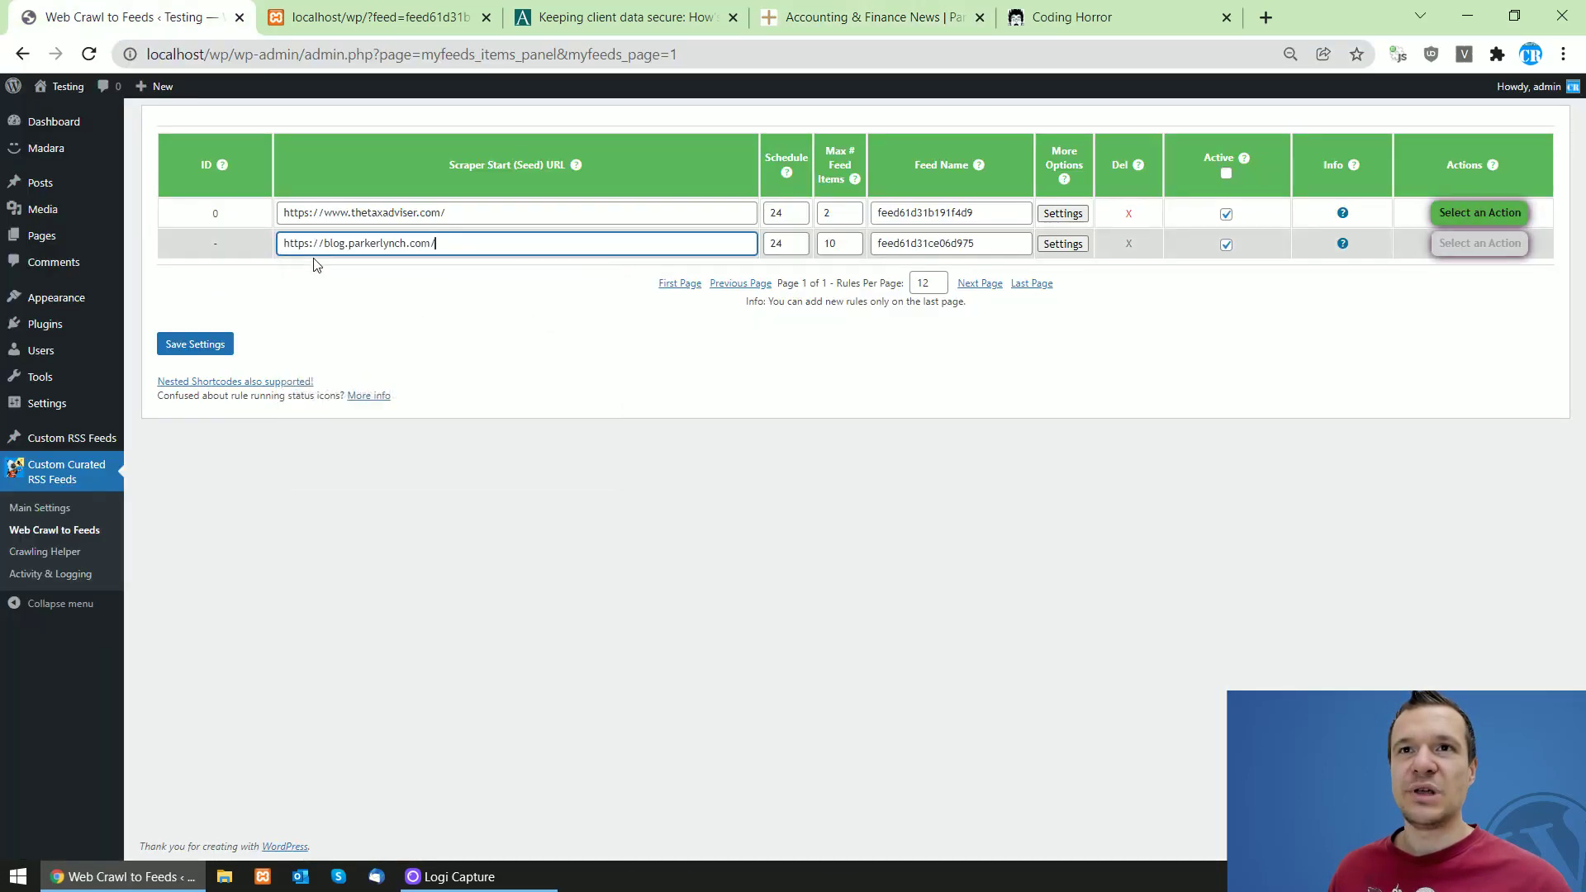
double_click(829, 244)
text(2)
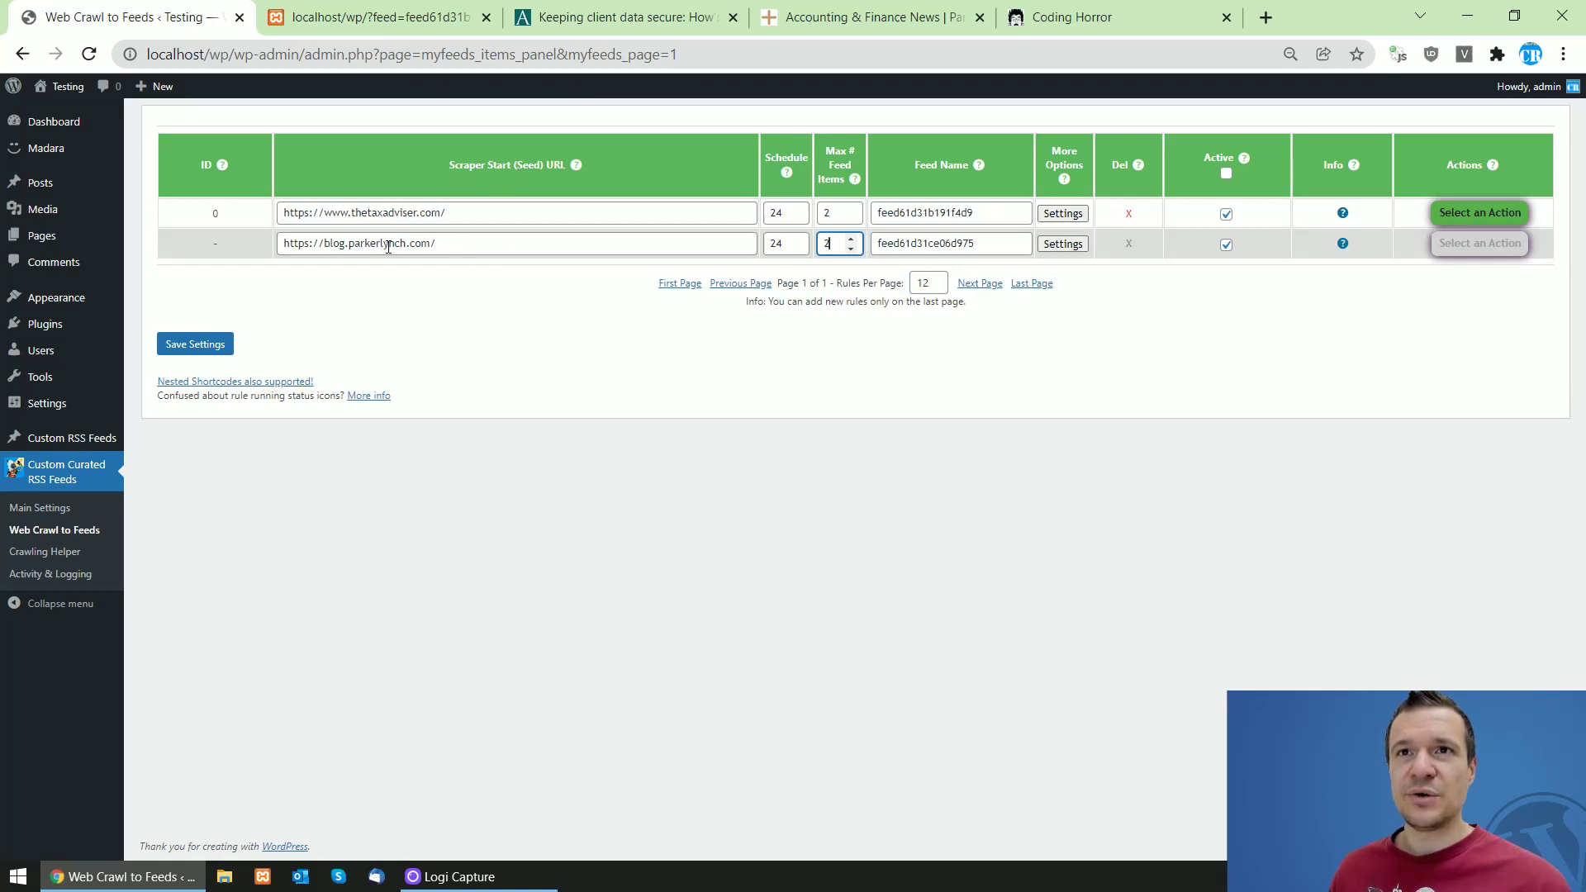
- Enable Do Not Scrape Start URL in the new rule's crawling restrictions
click(1063, 245)
scroll(641, 419, down, 8)
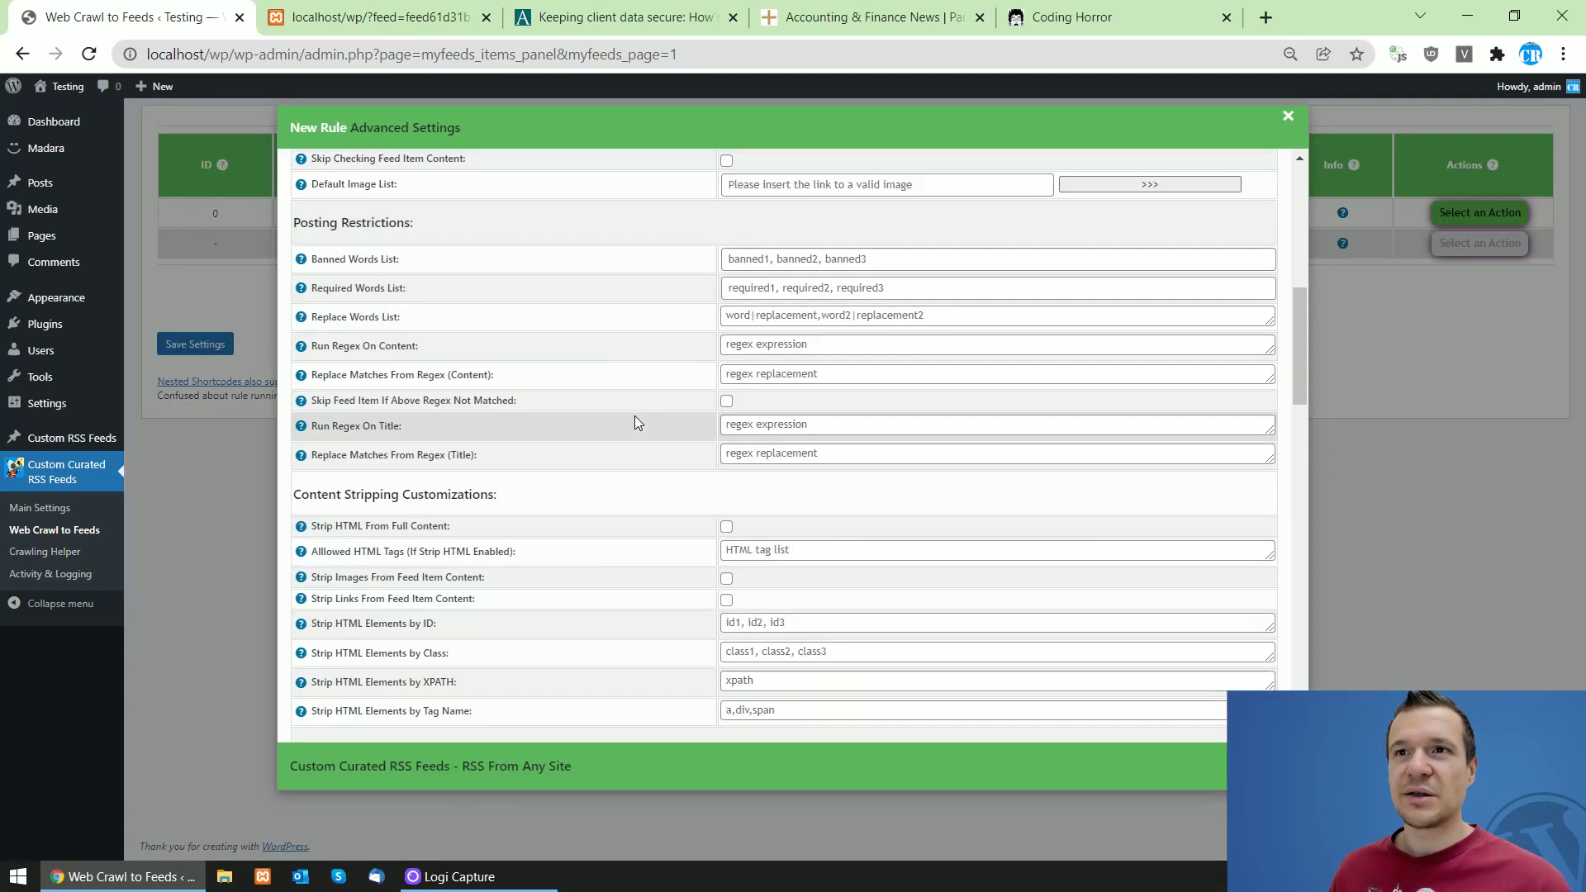
scroll(635, 423, down, 15)
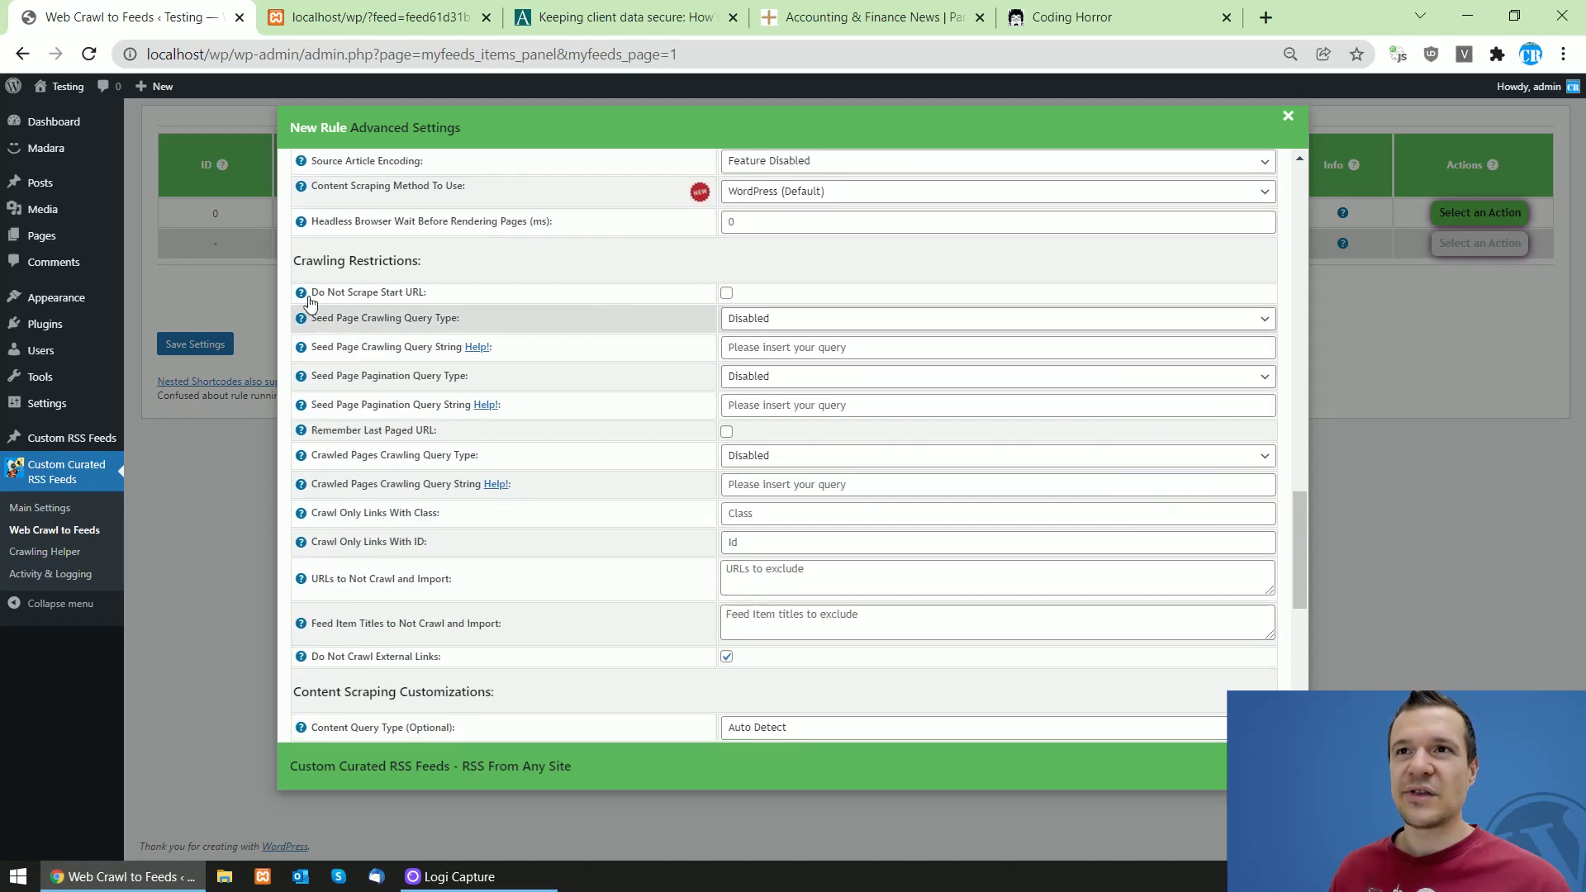
click(727, 294)
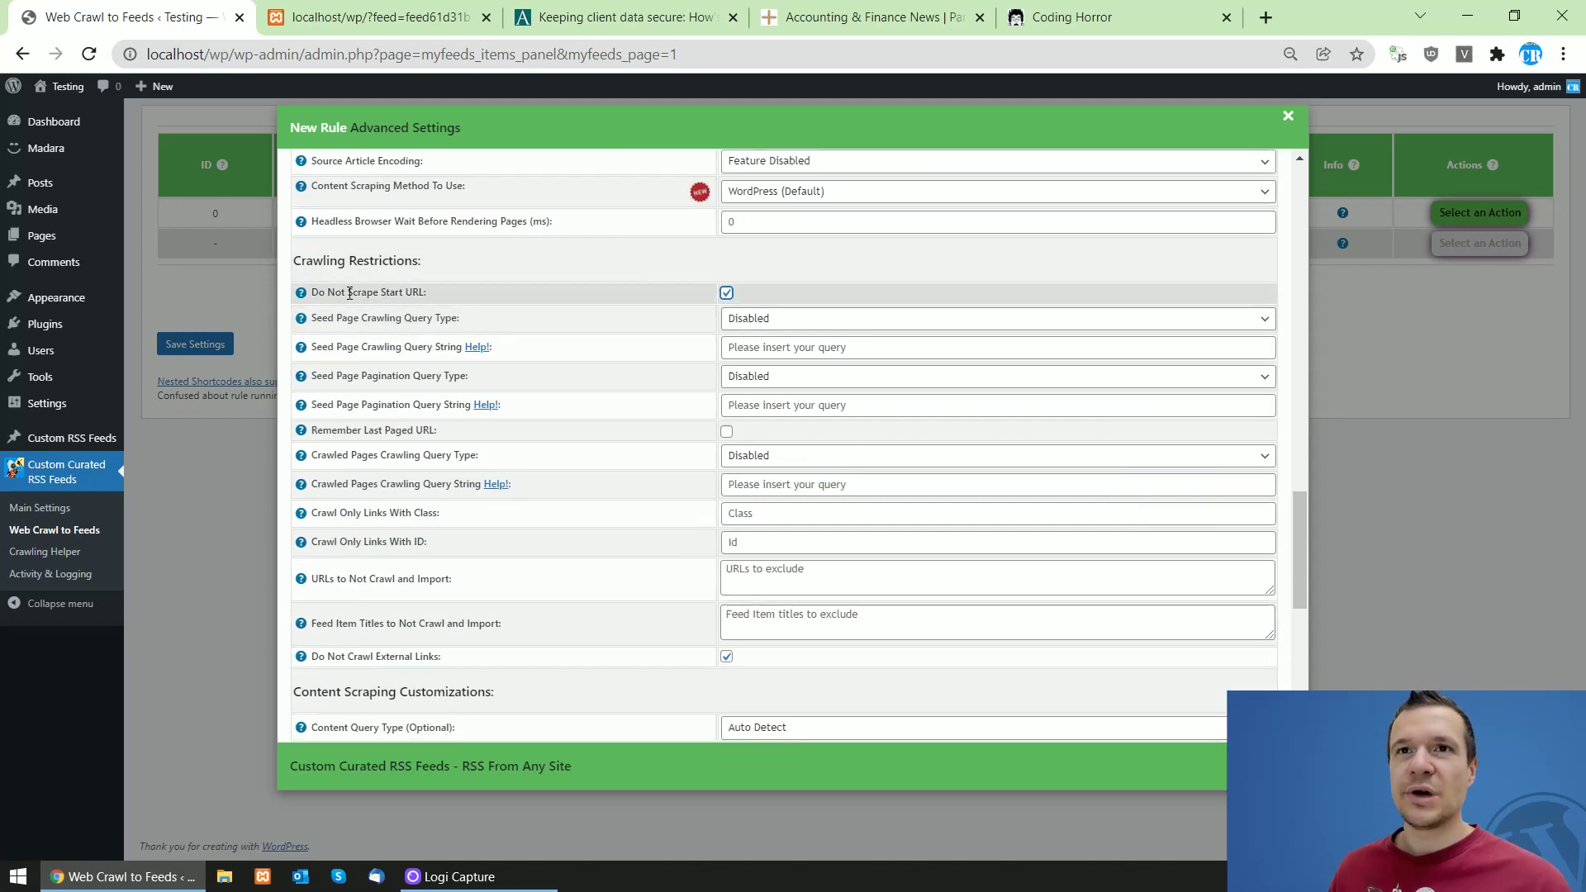
- Set Seed Page Crawling Query Type to Visual Selector and pick the "How to Negotiate a Big Signing Bonus" post tile as the links to crawl
click(868, 16)
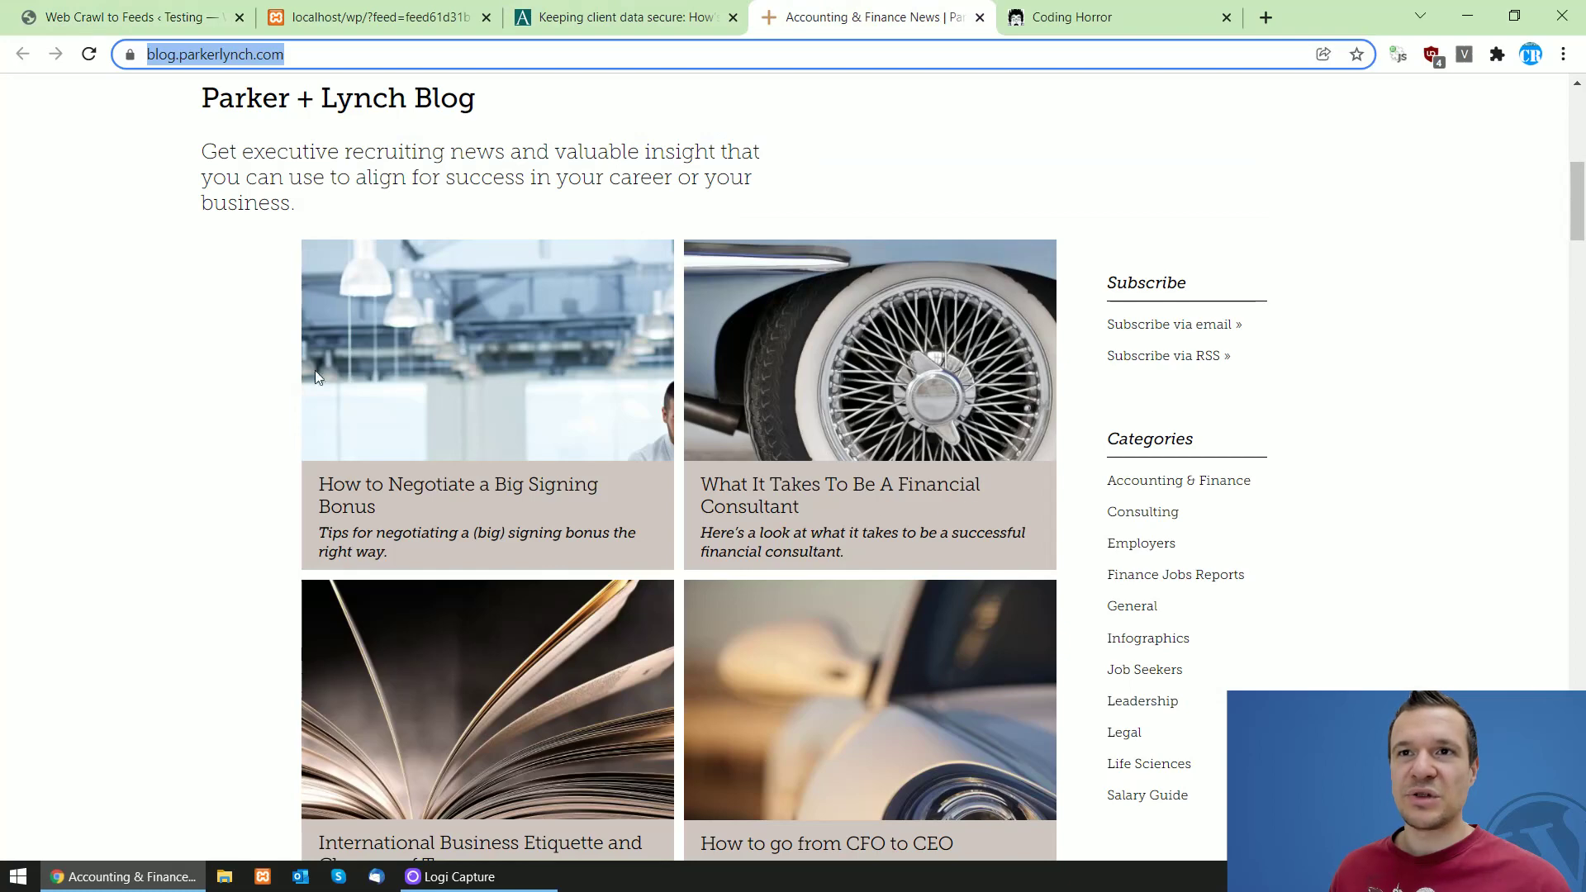
scroll(868, 648, down, 10)
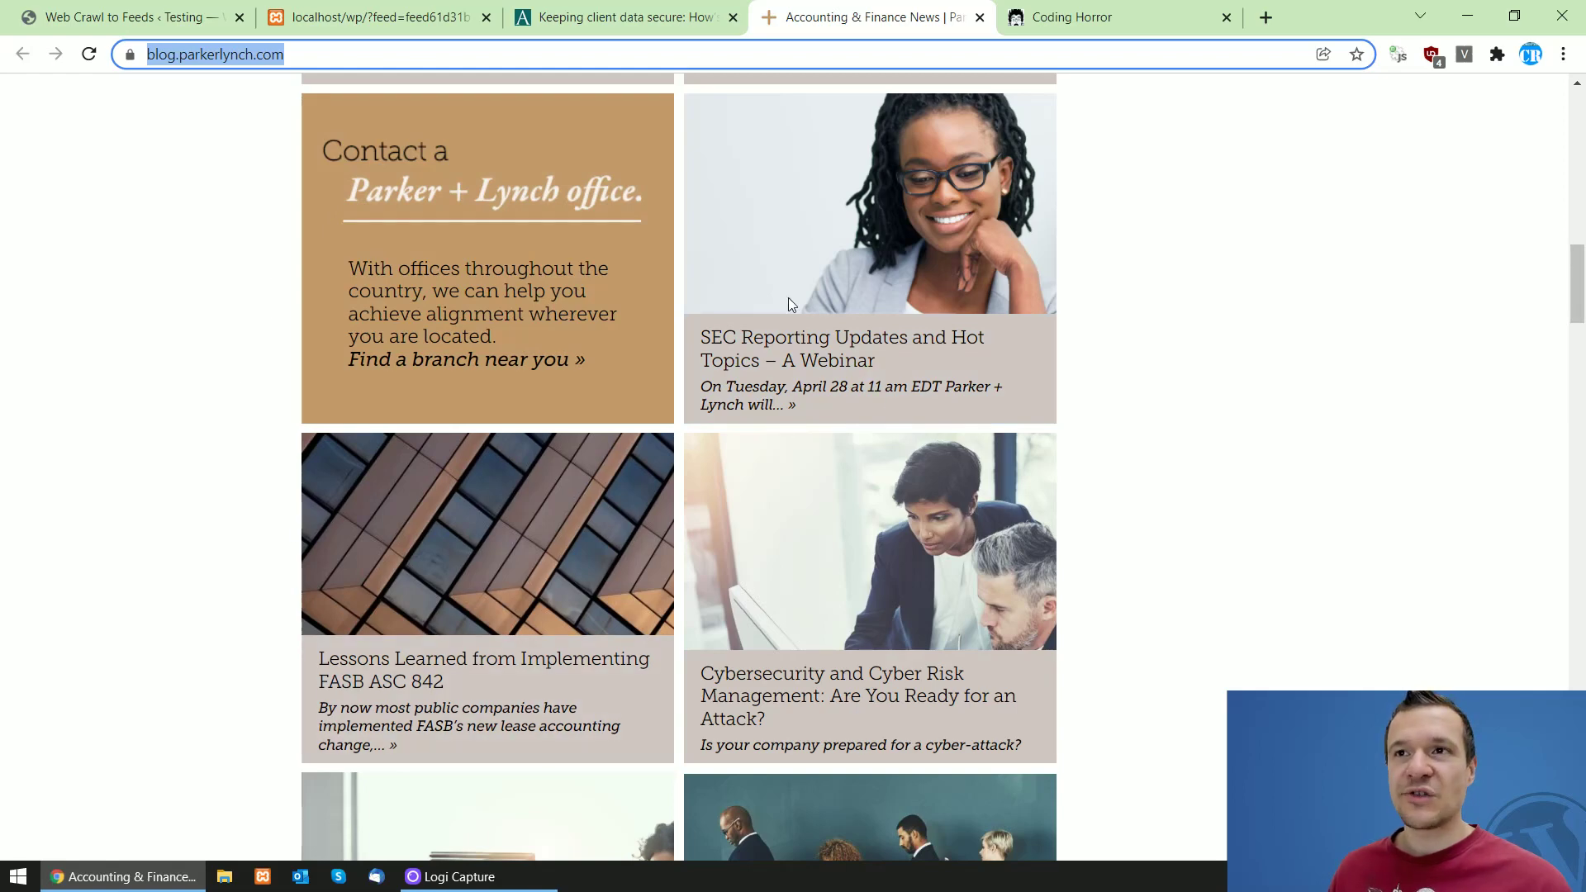
click(211, 10)
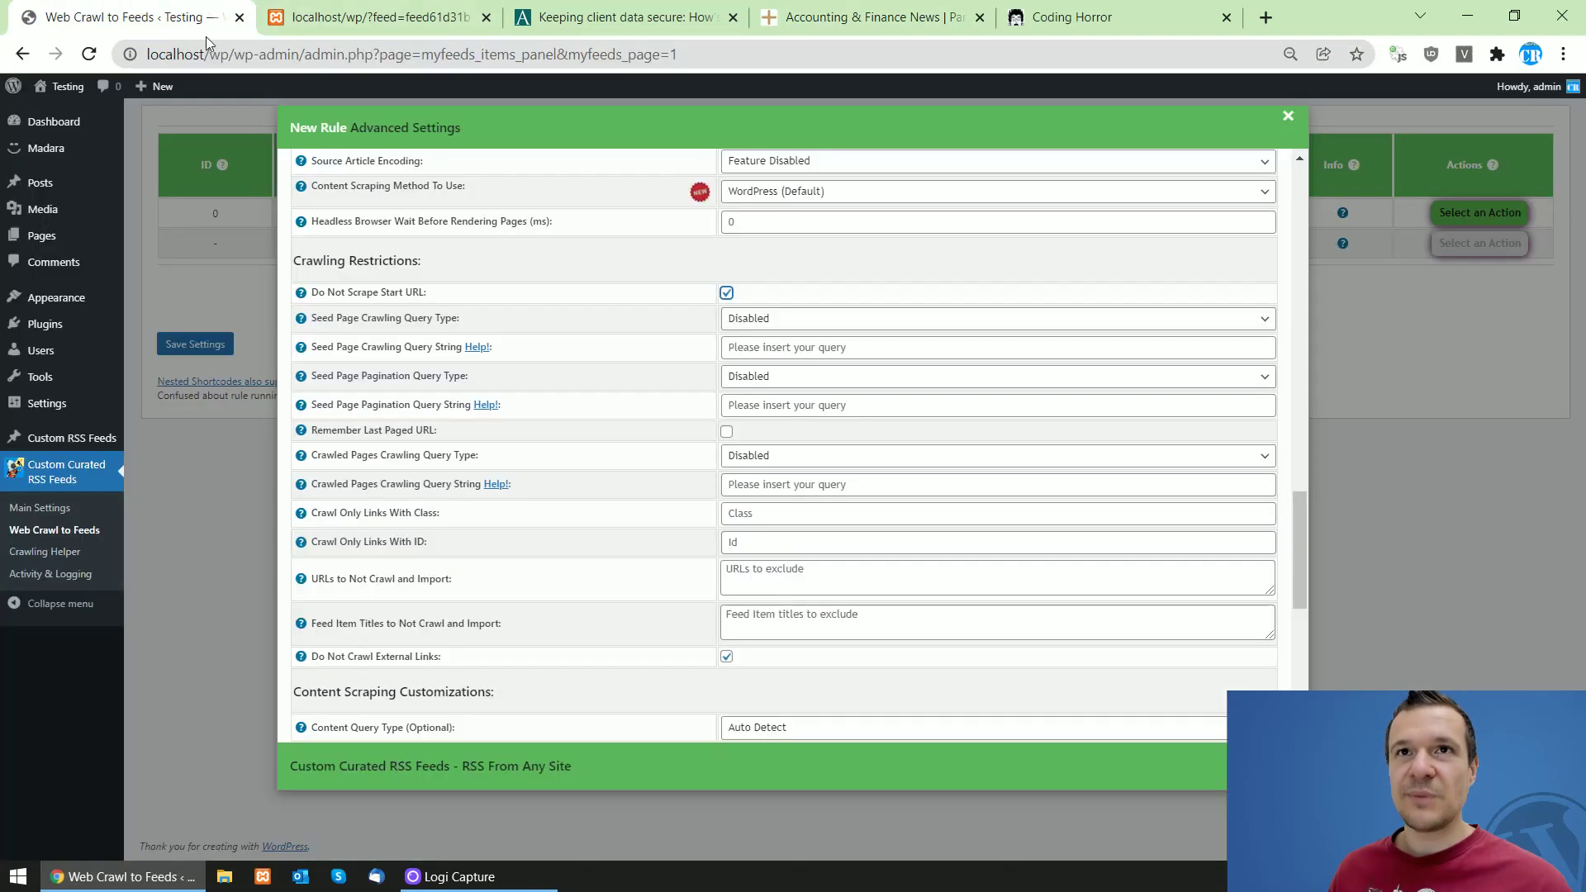
click(760, 323)
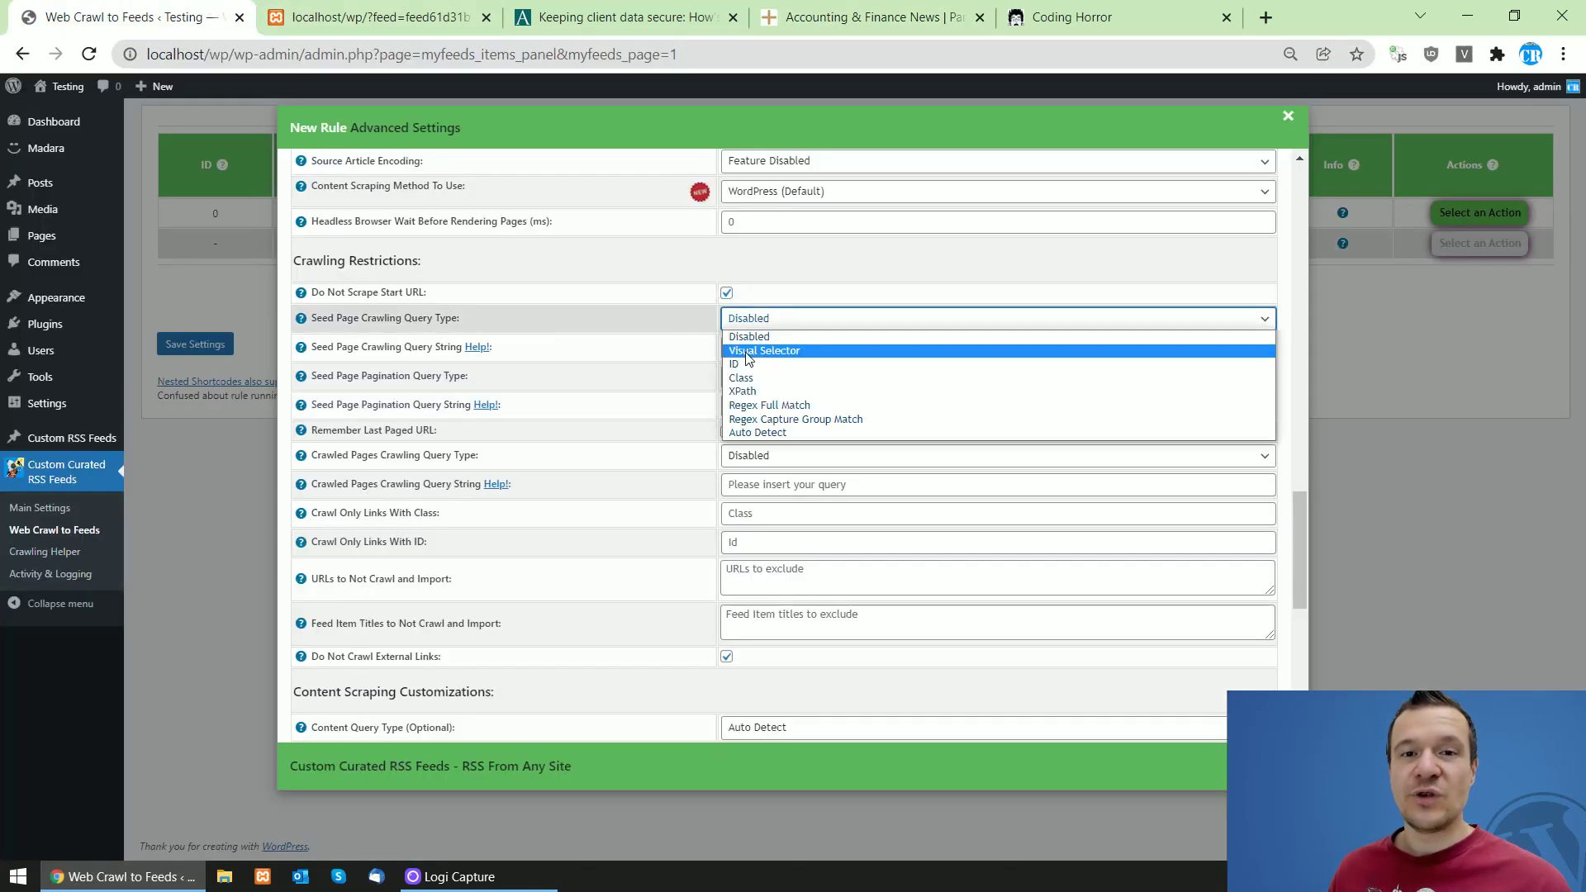
click(748, 351)
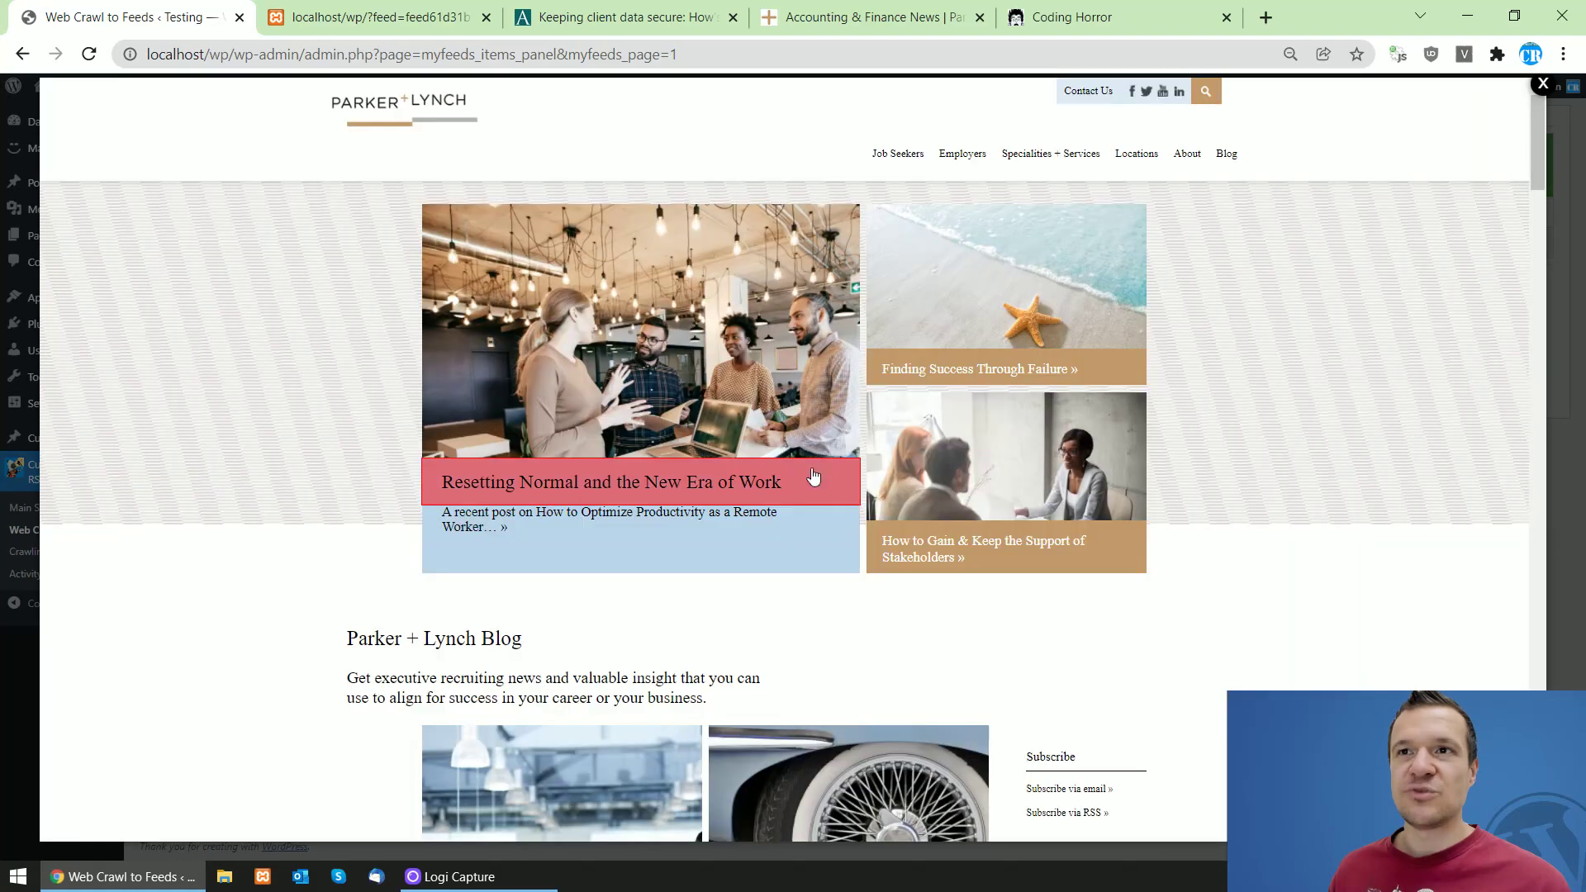
scroll(233, 553, down, 7)
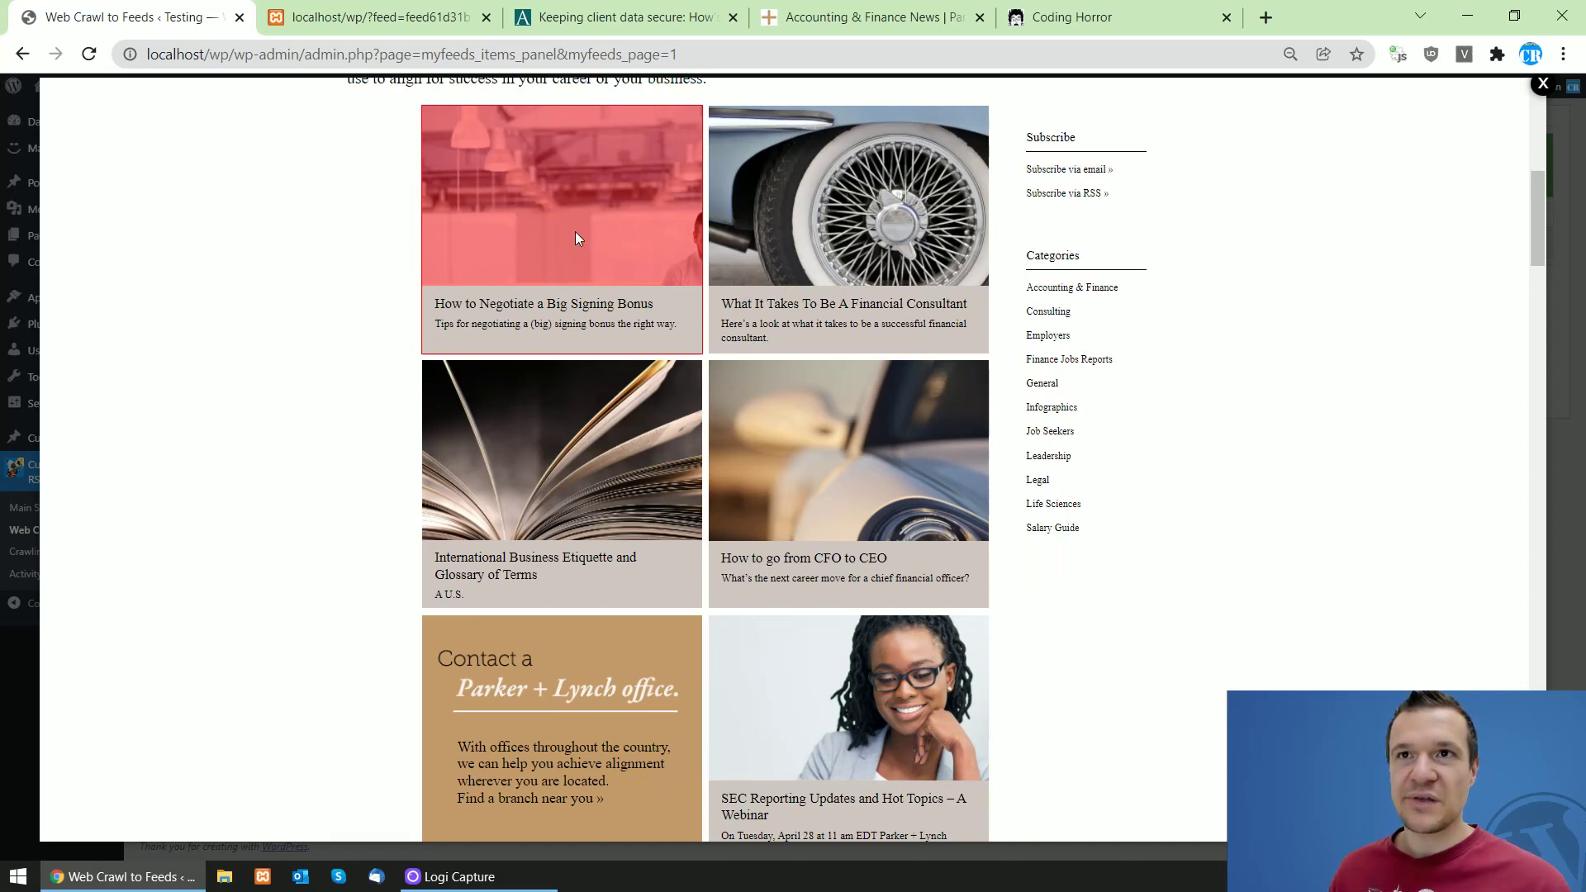
click(531, 240)
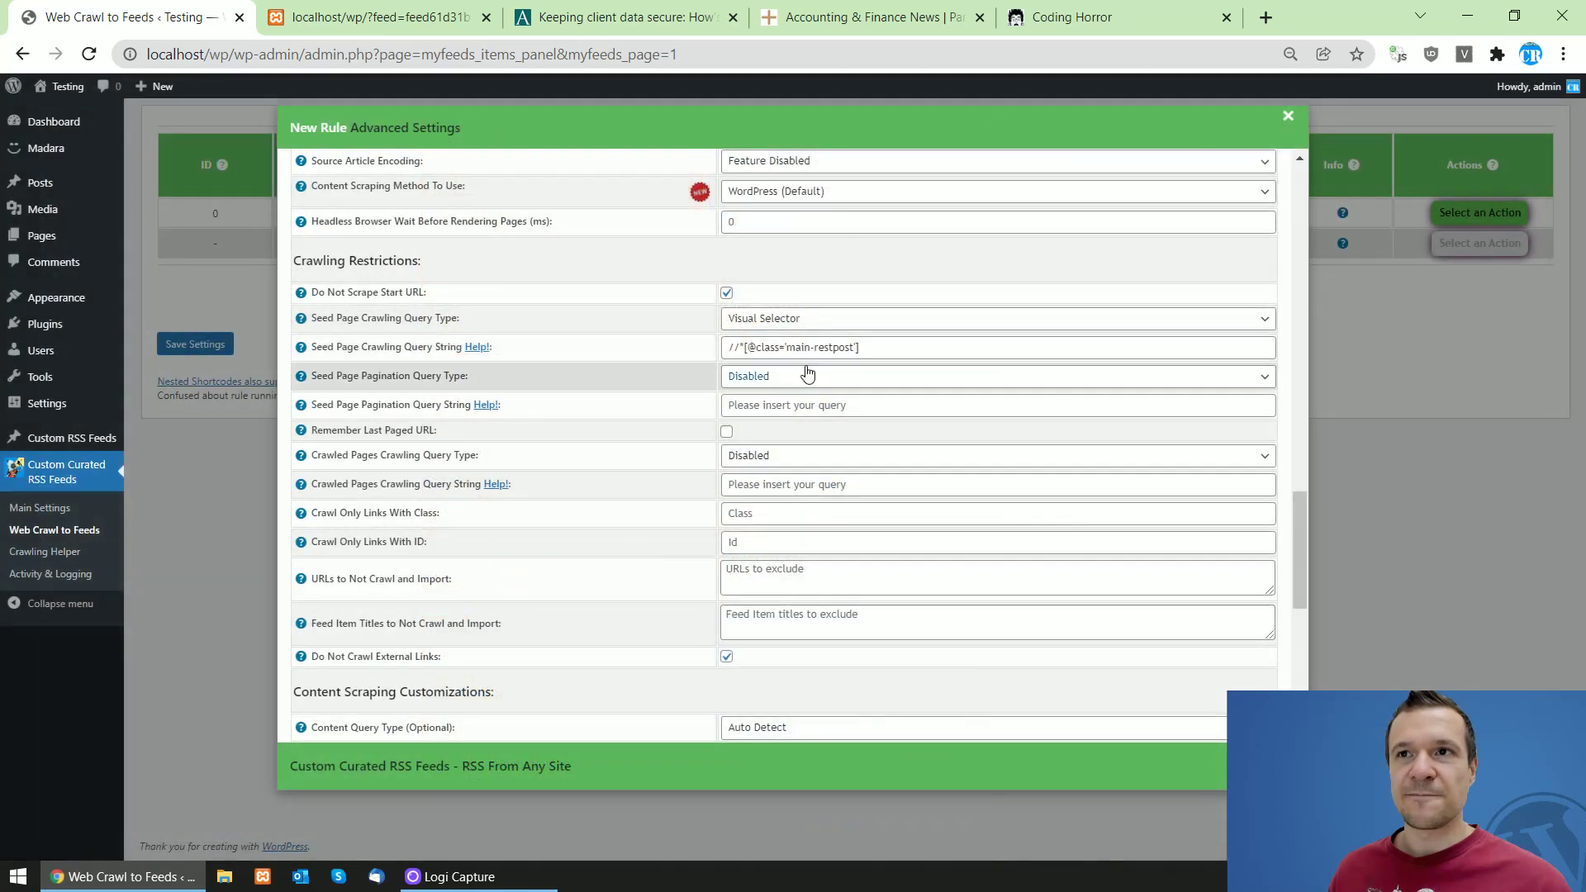
drag(788, 348, 818, 348)
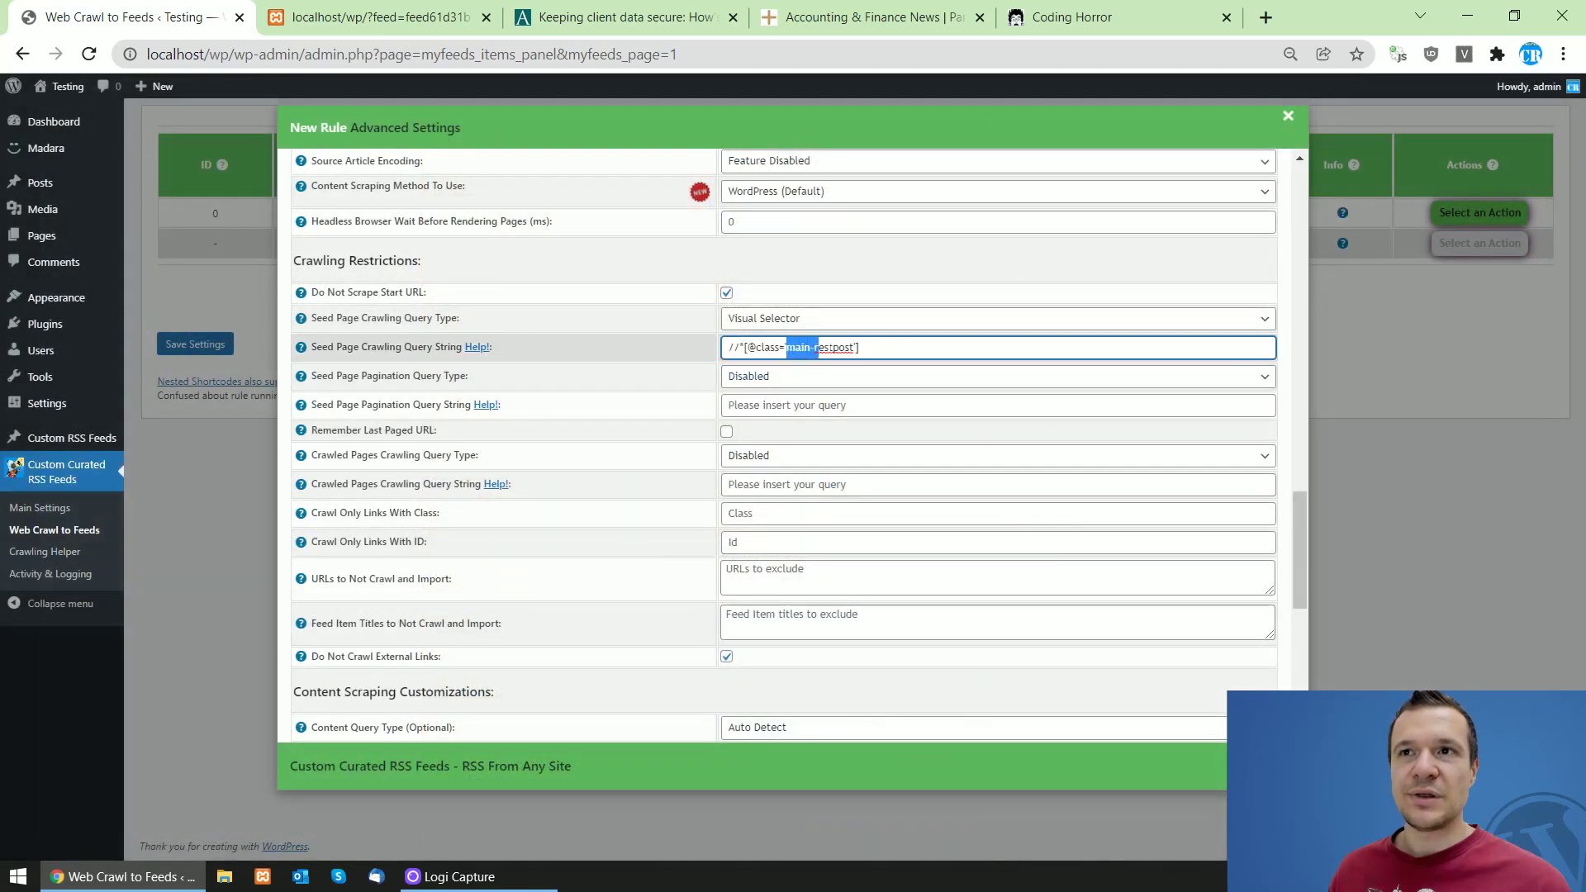
click(845, 348)
- Try to pick the article content for the Content Query Type with the Visual Selector, leaving the picker without a selection
scroll(843, 364, down, 4)
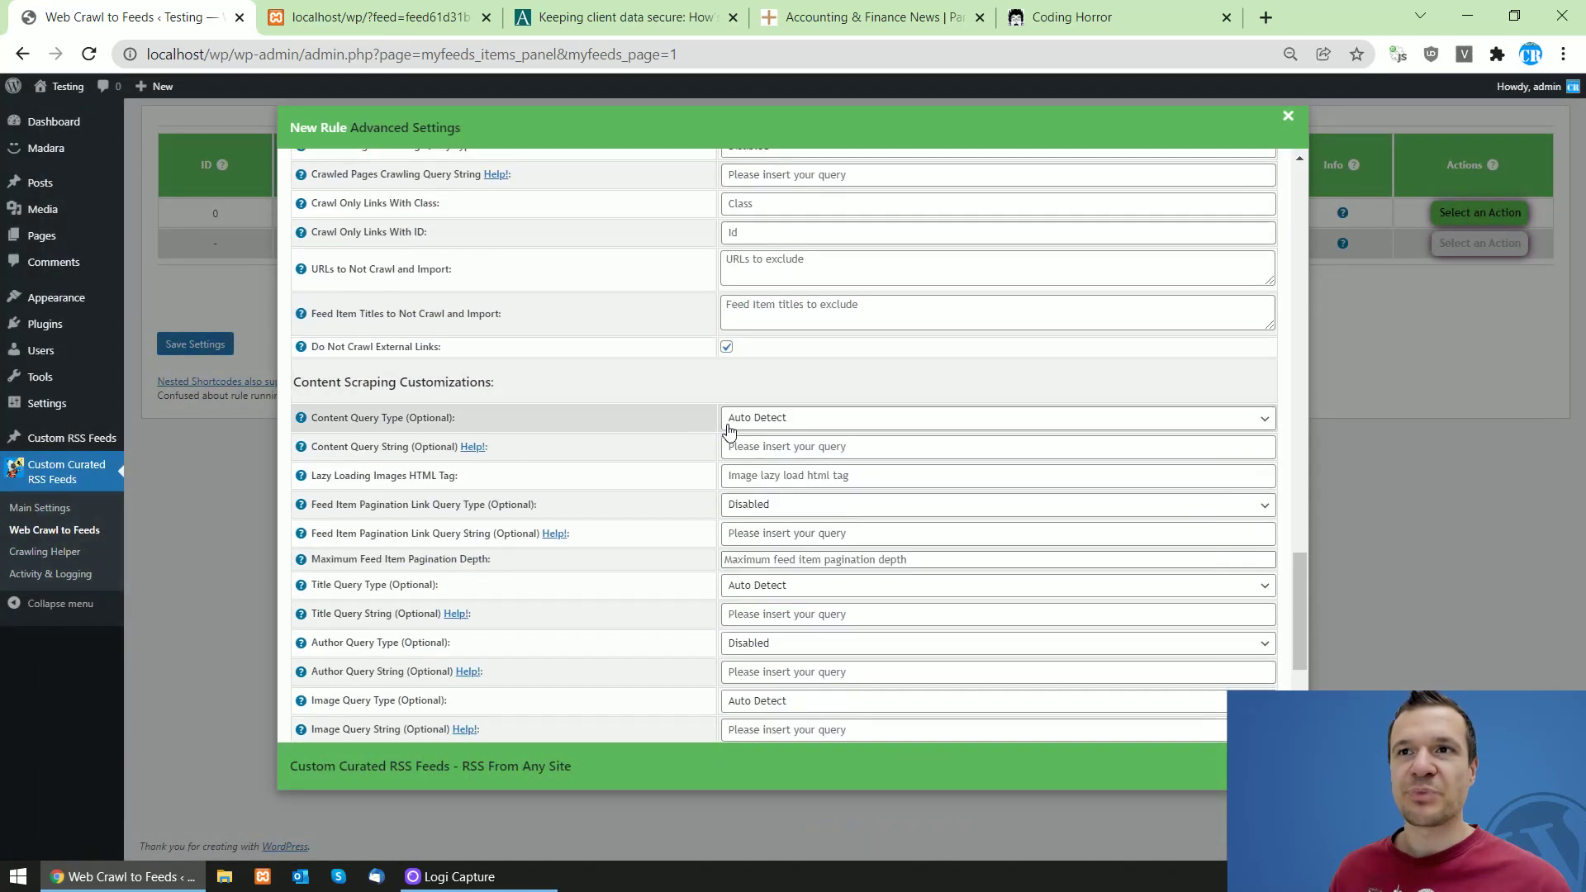
click(739, 419)
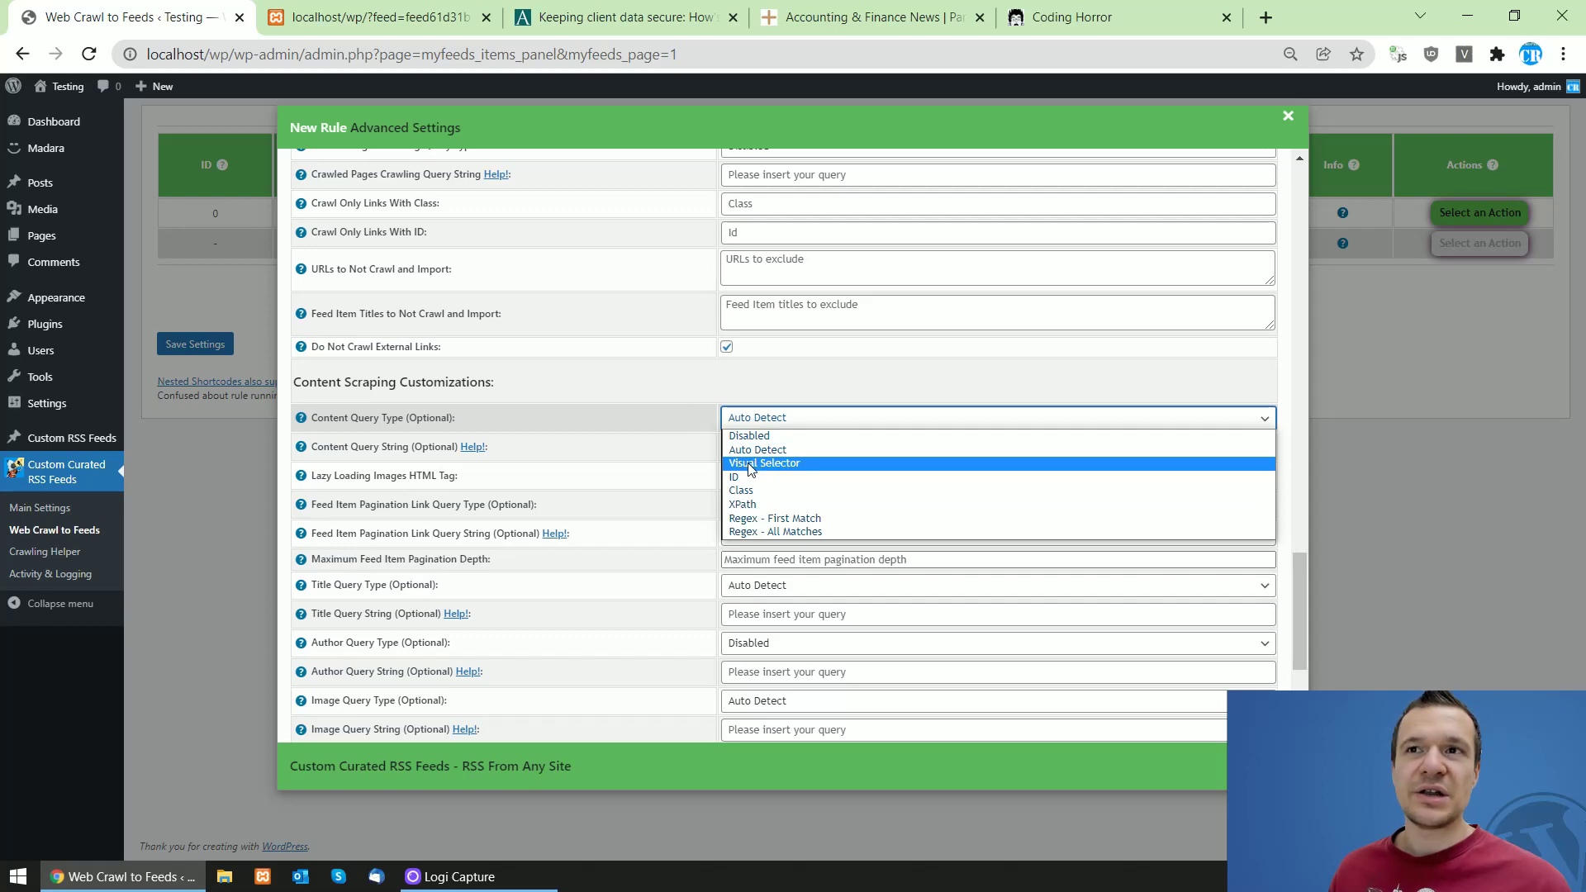
click(750, 464)
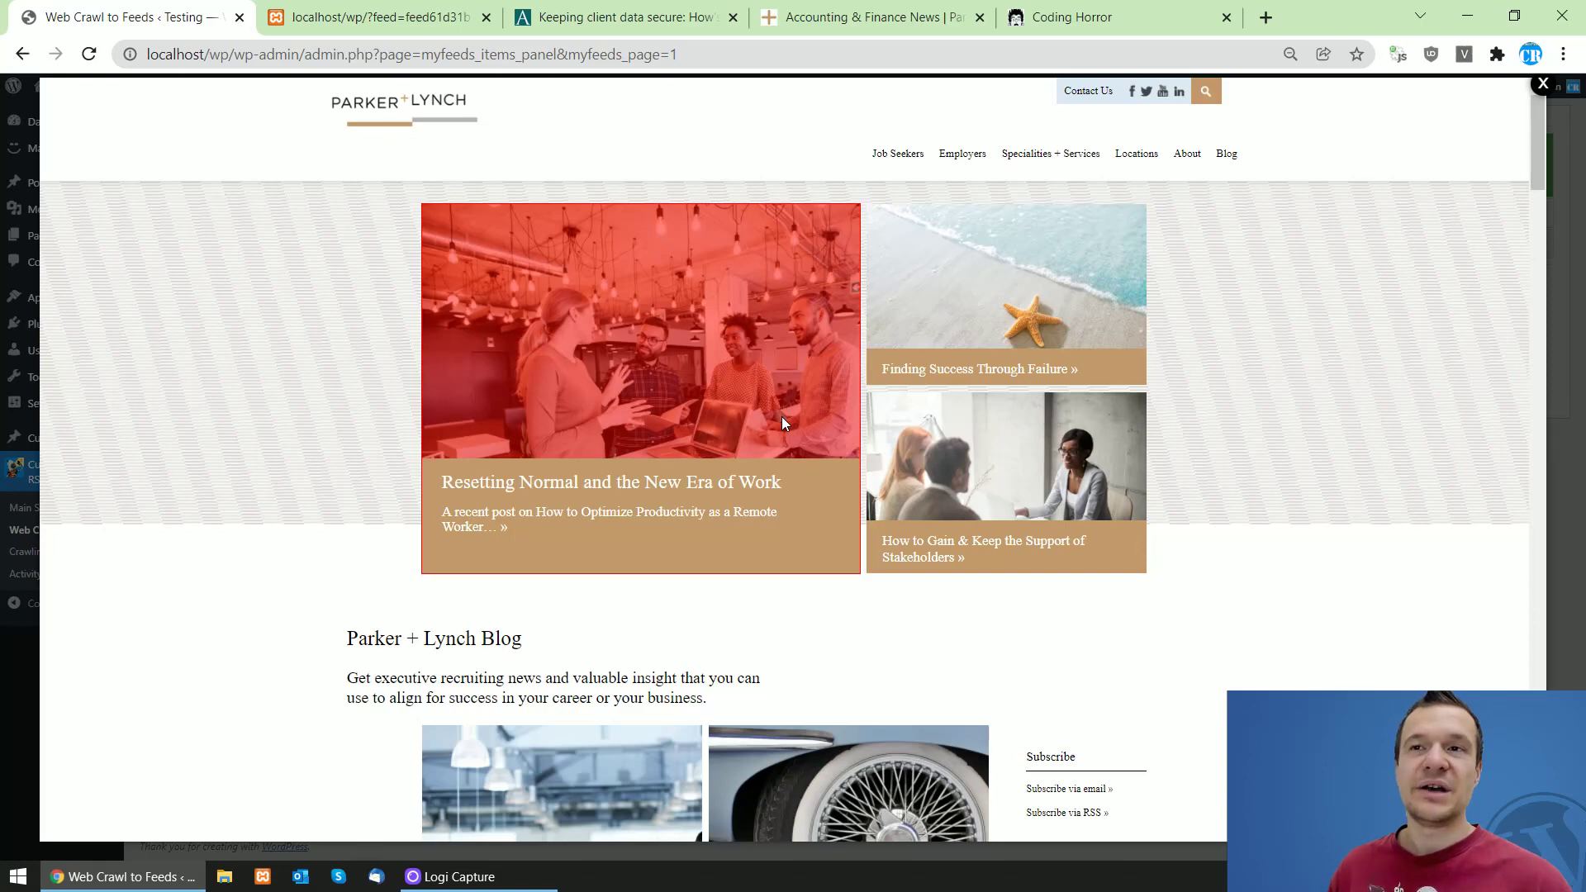
scroll(772, 436, down, 8)
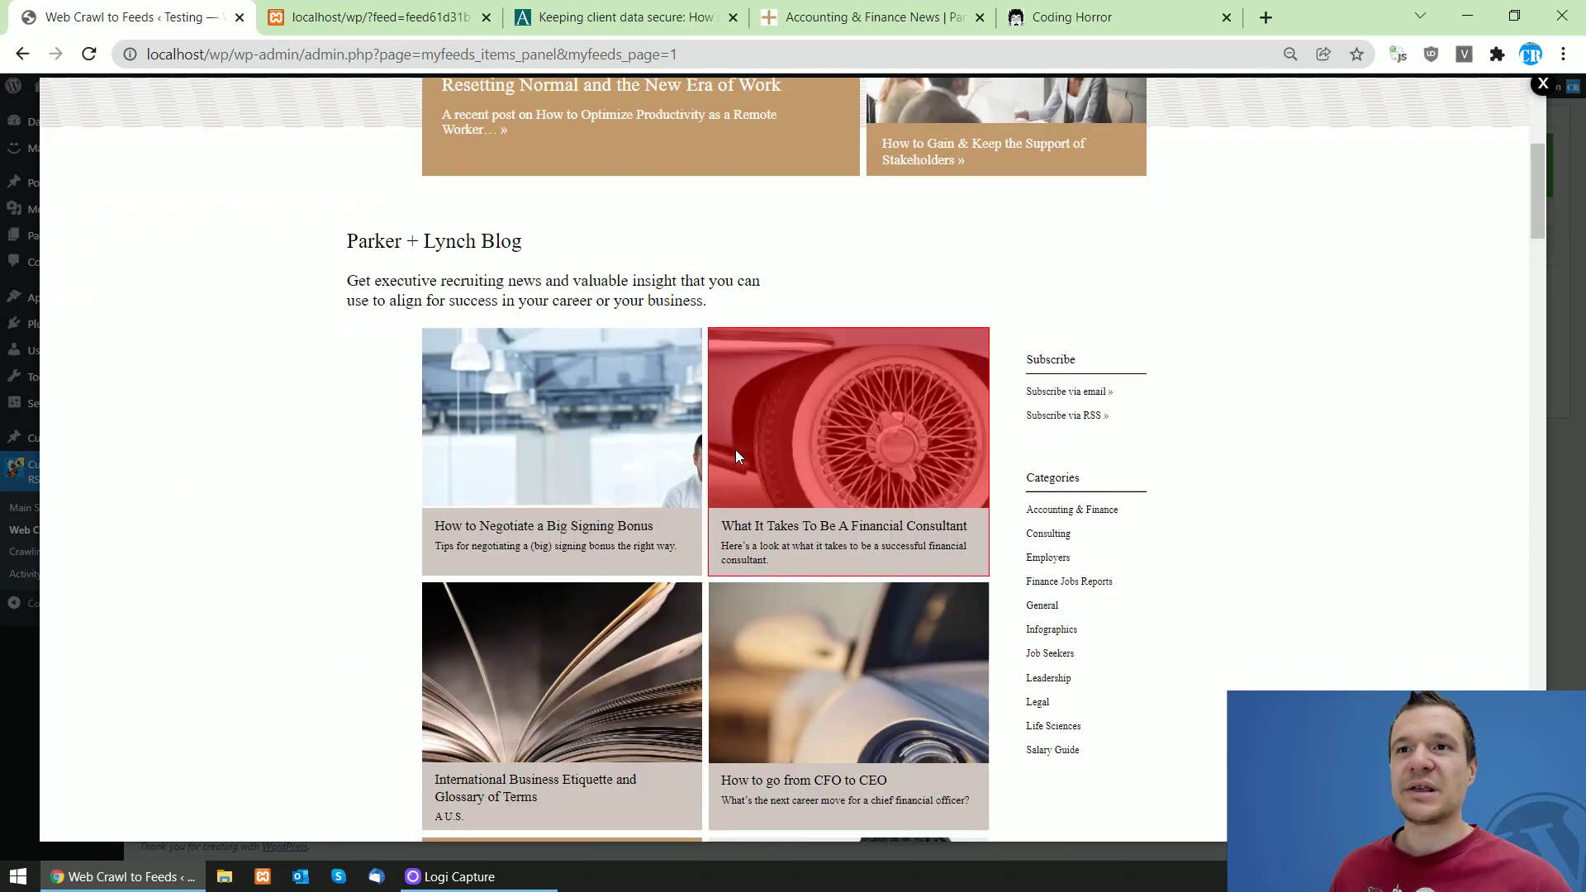
scroll(314, 522, up, 8)
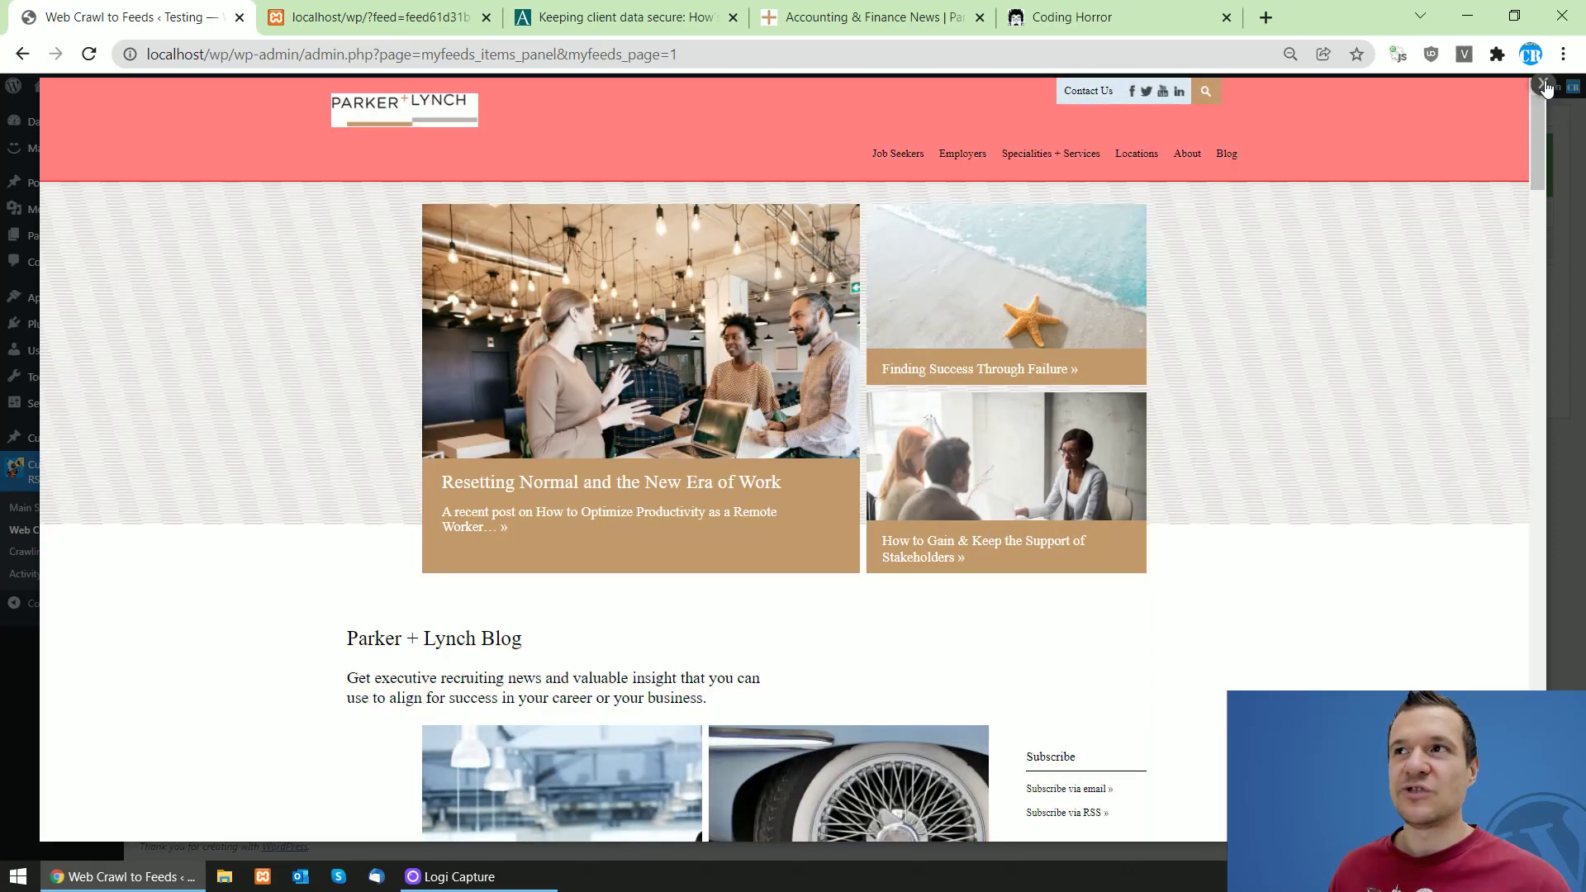
click(1544, 84)
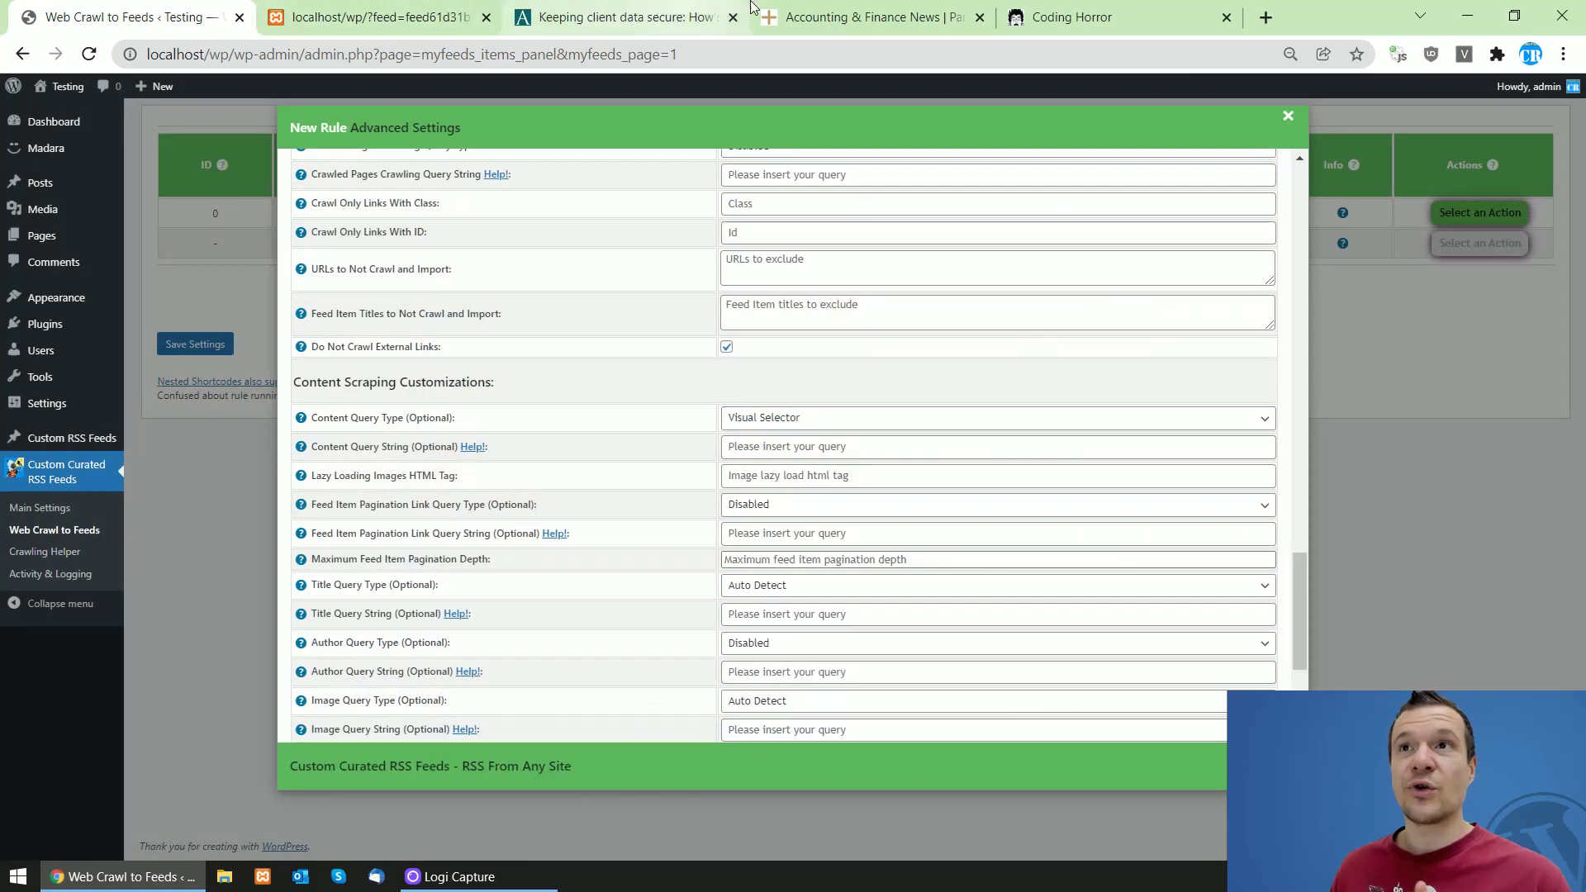
- Try to open the "How to Negotiate a Big Signing Bonus" post on the Parker + Lynch blog and review the page it leads to
click(785, 13)
scroll(265, 417, up, 15)
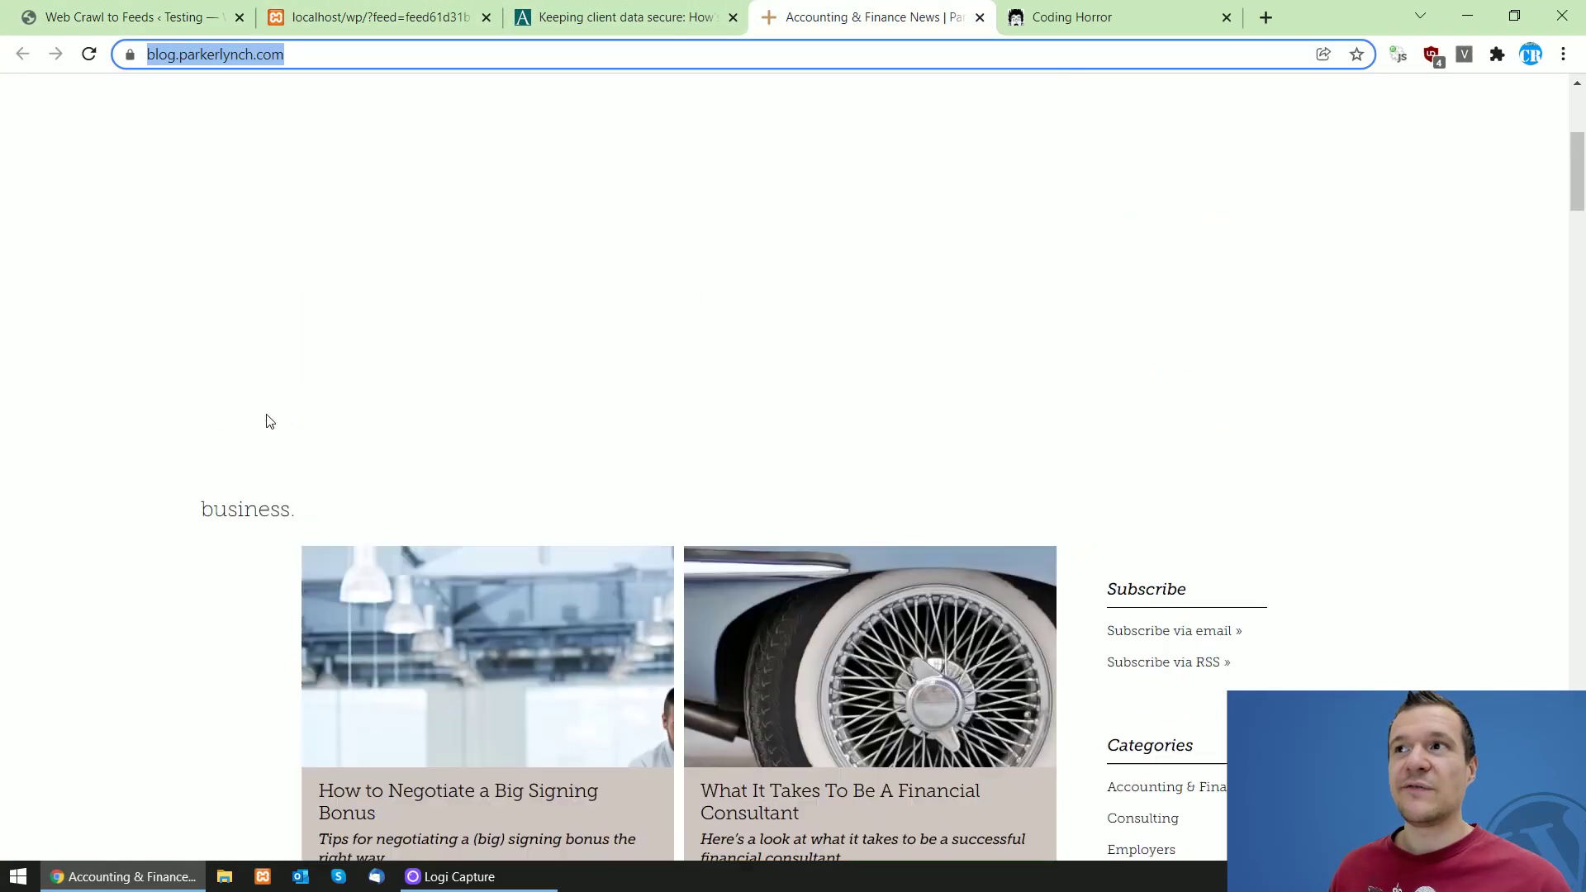
scroll(261, 412, down, 6)
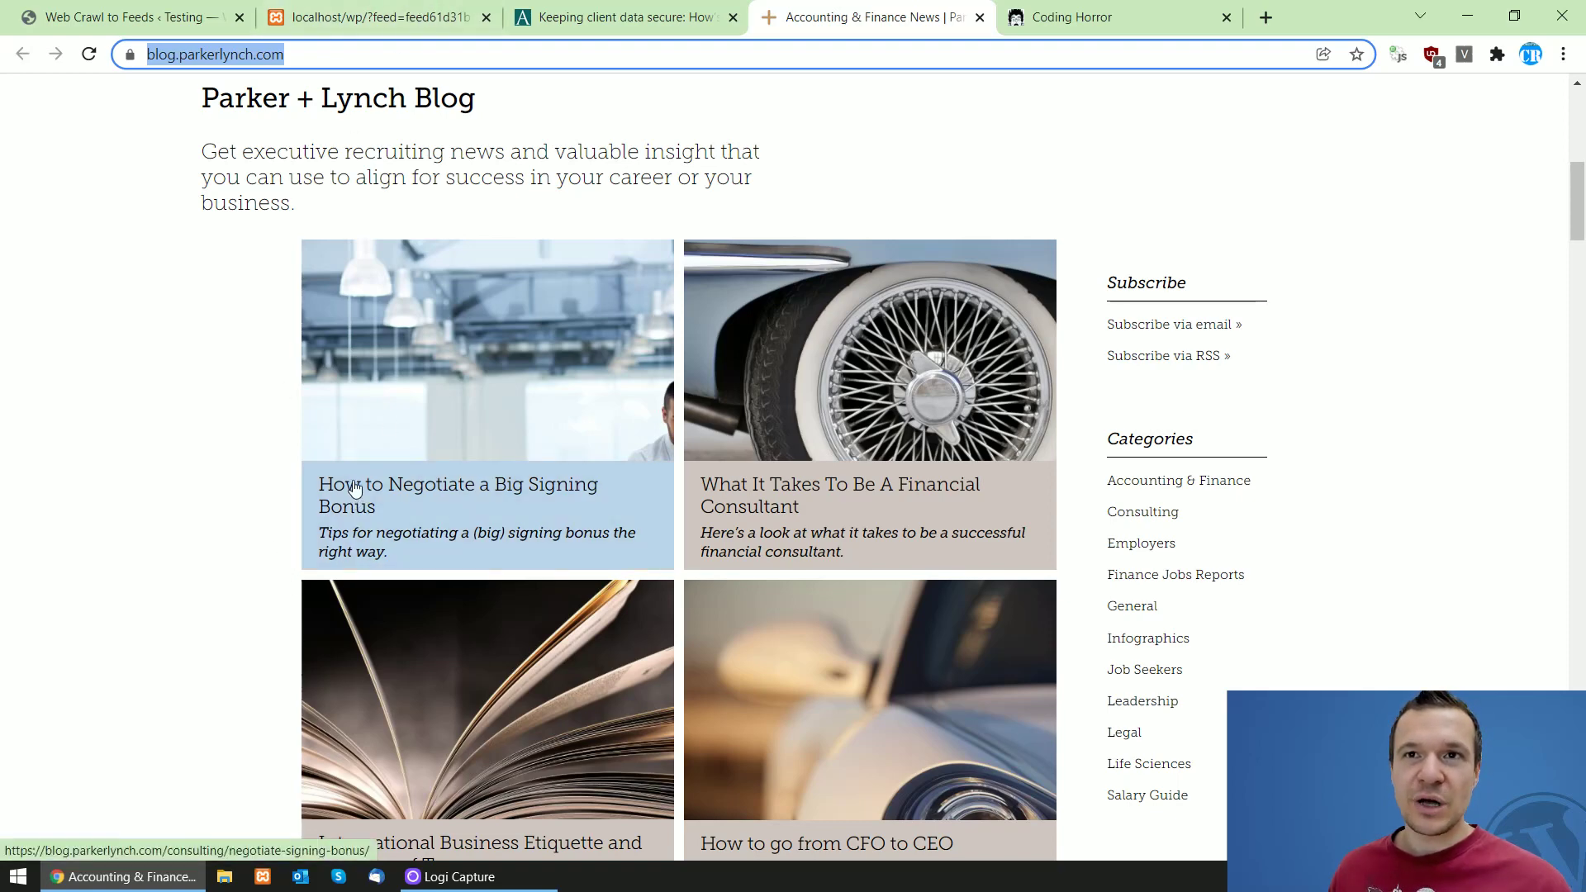
click(354, 487)
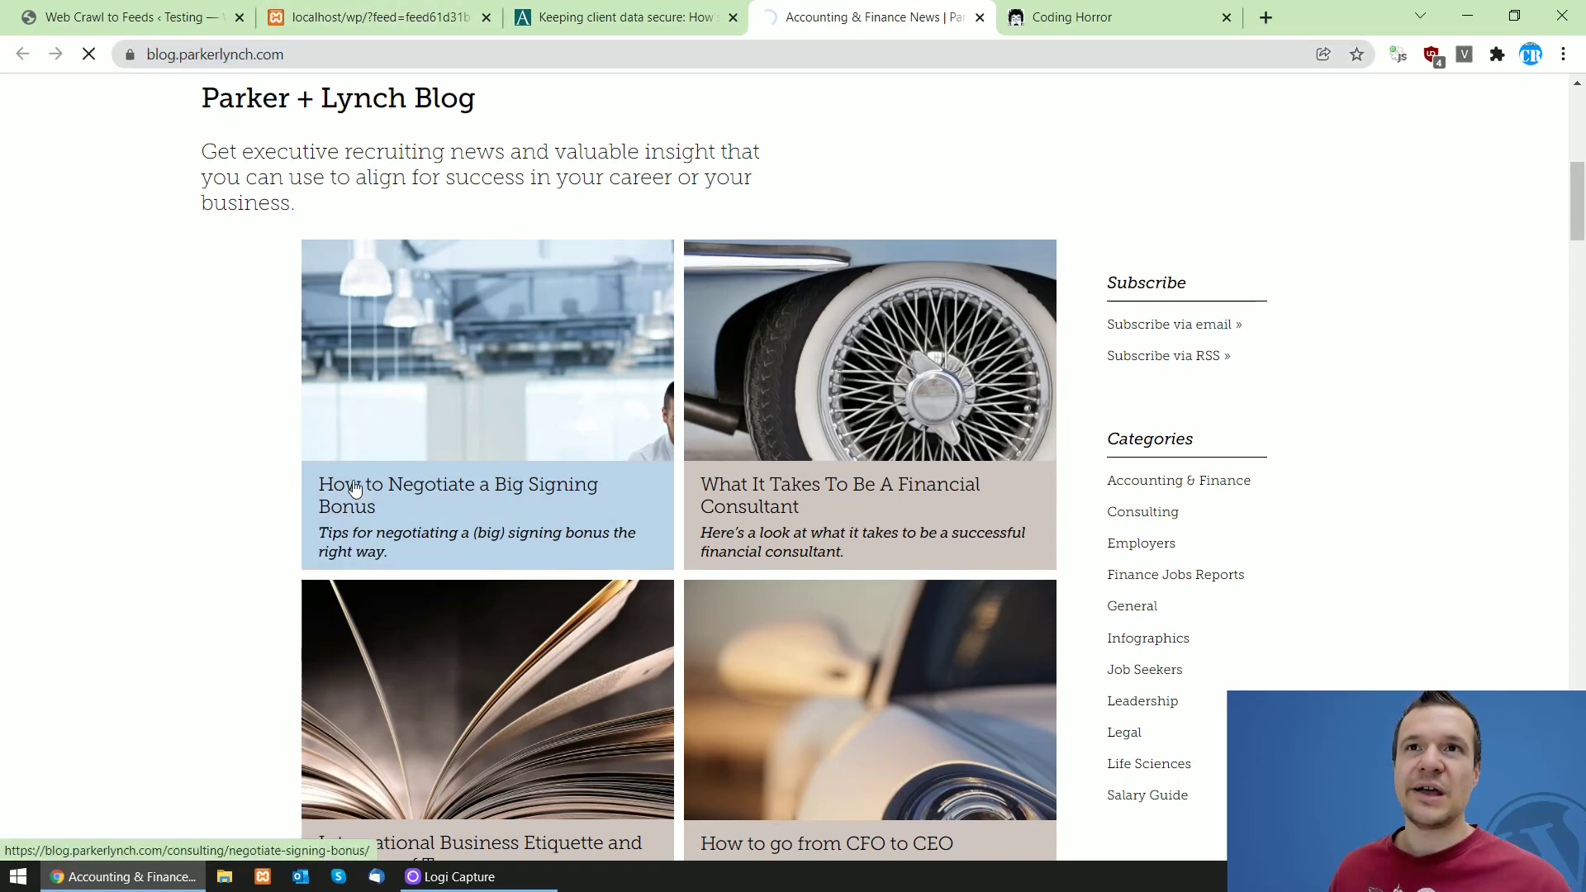
scroll(224, 305, up, 8)
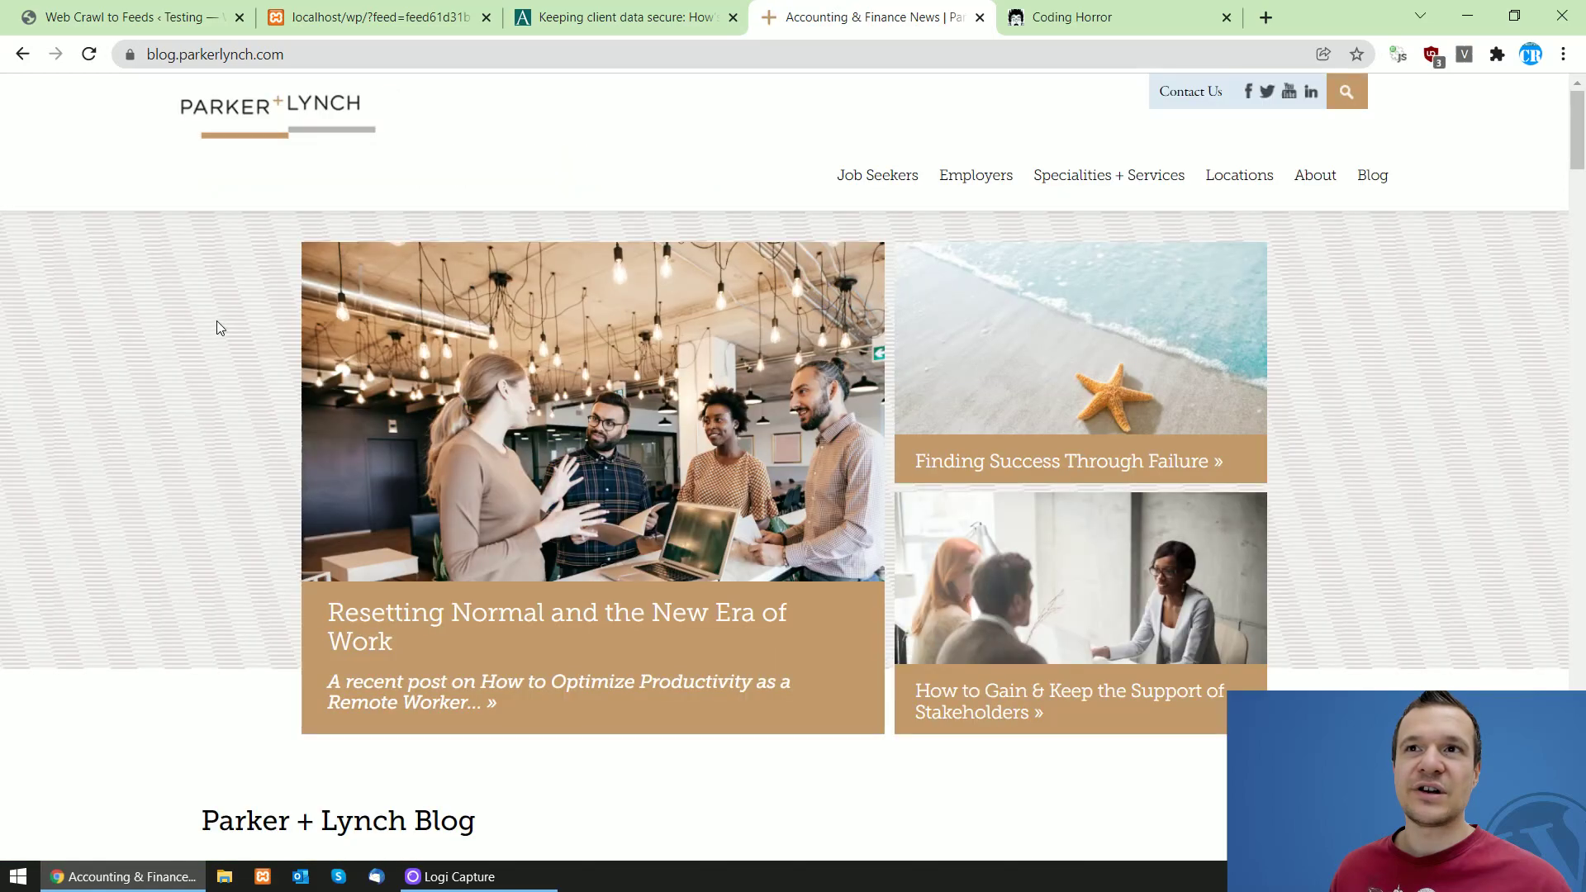
scroll(187, 429, down, 6)
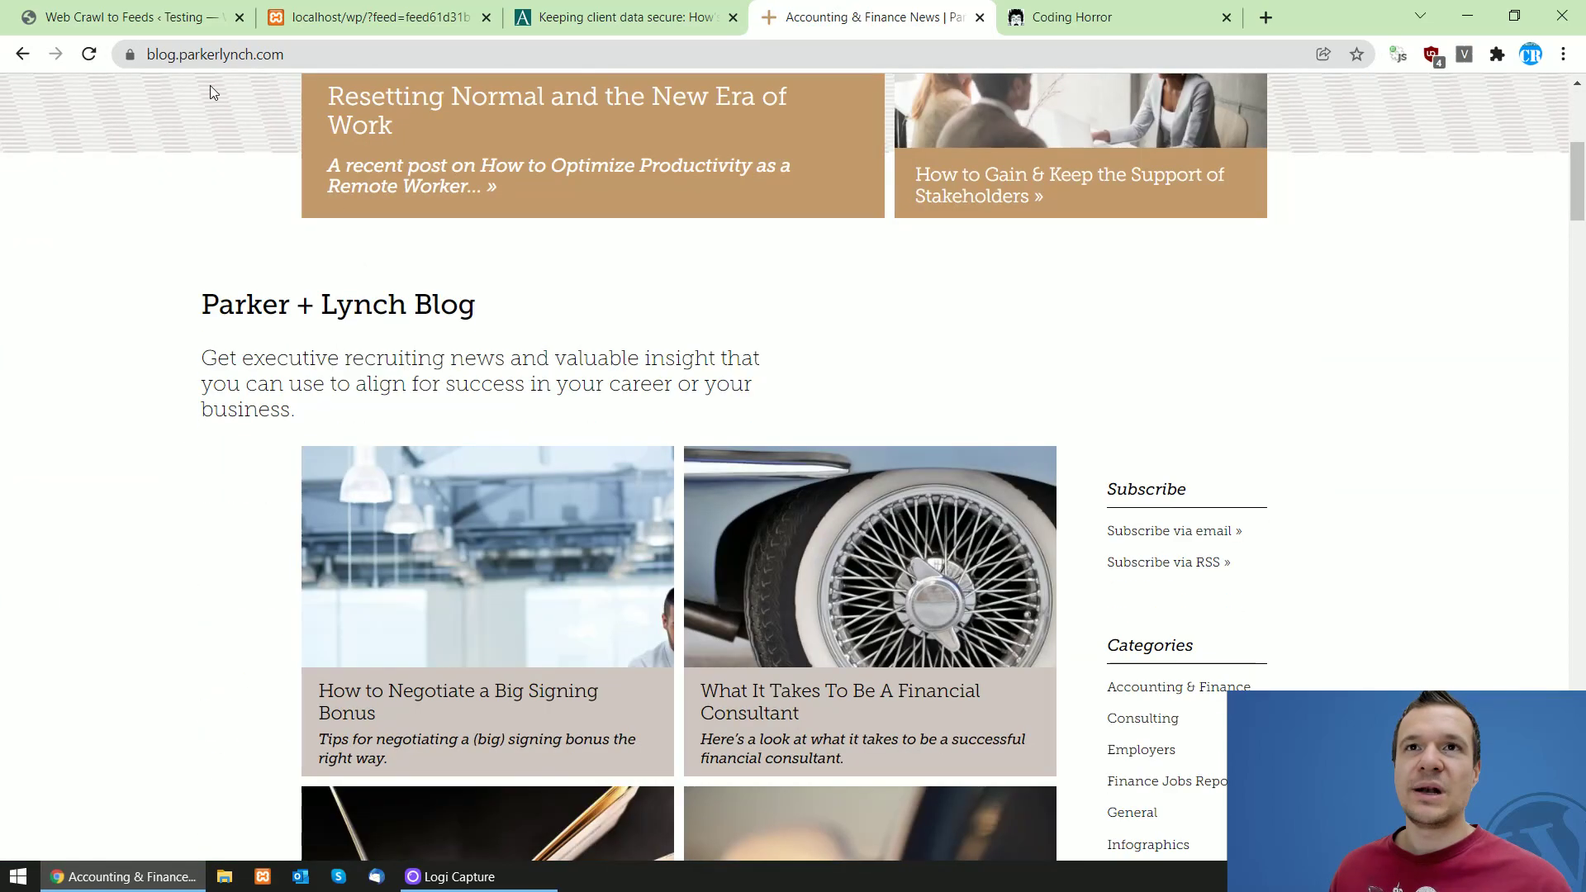
scroll(161, 430, down, 3)
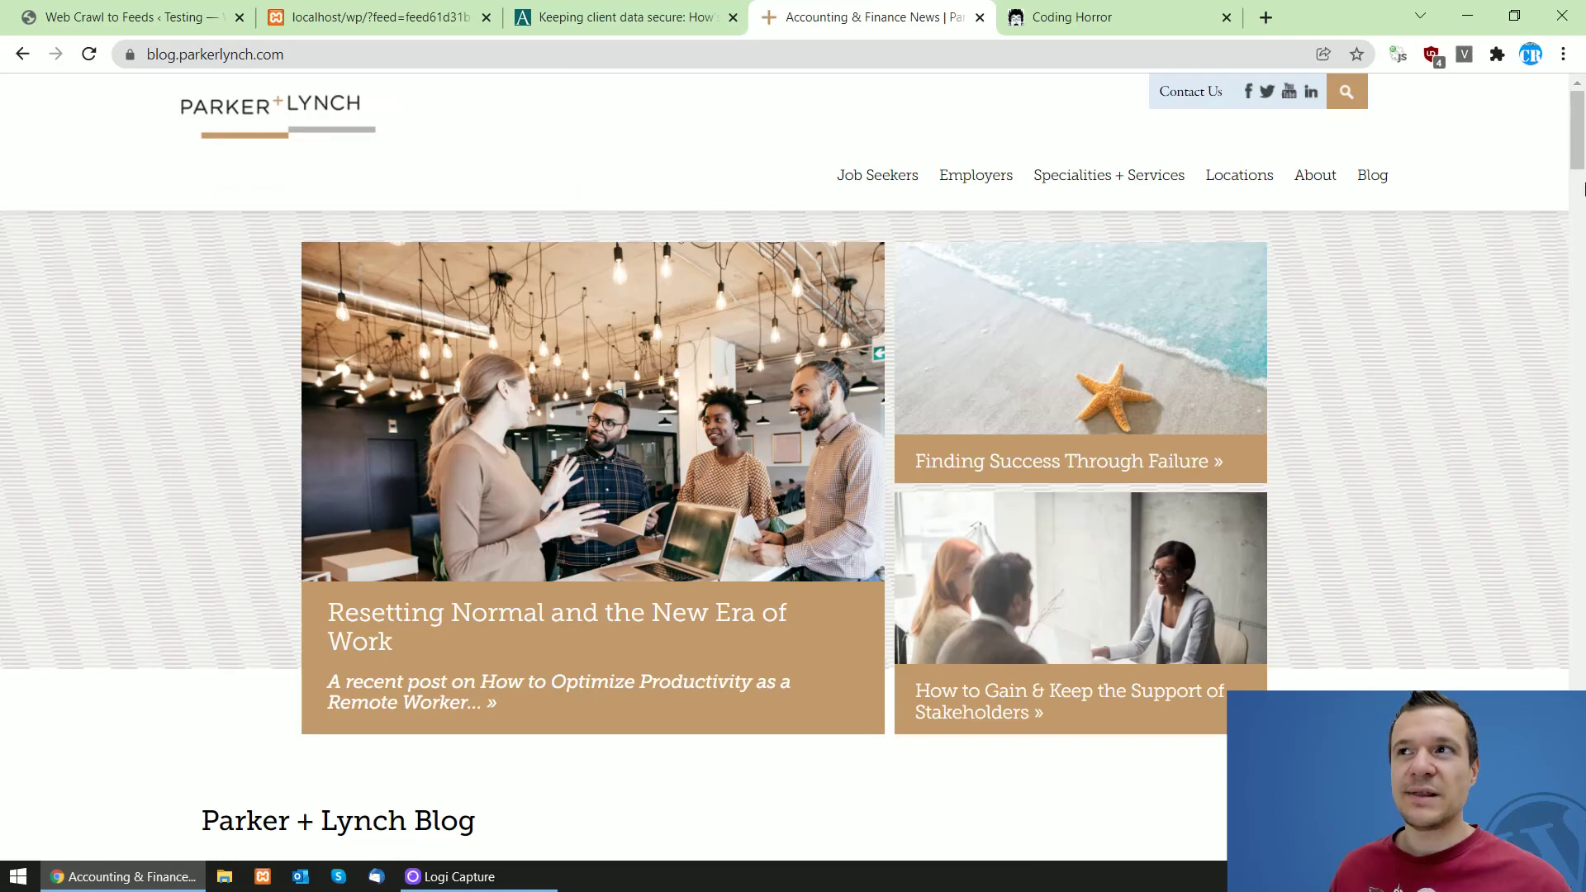
drag(1578, 166, 1525, 147)
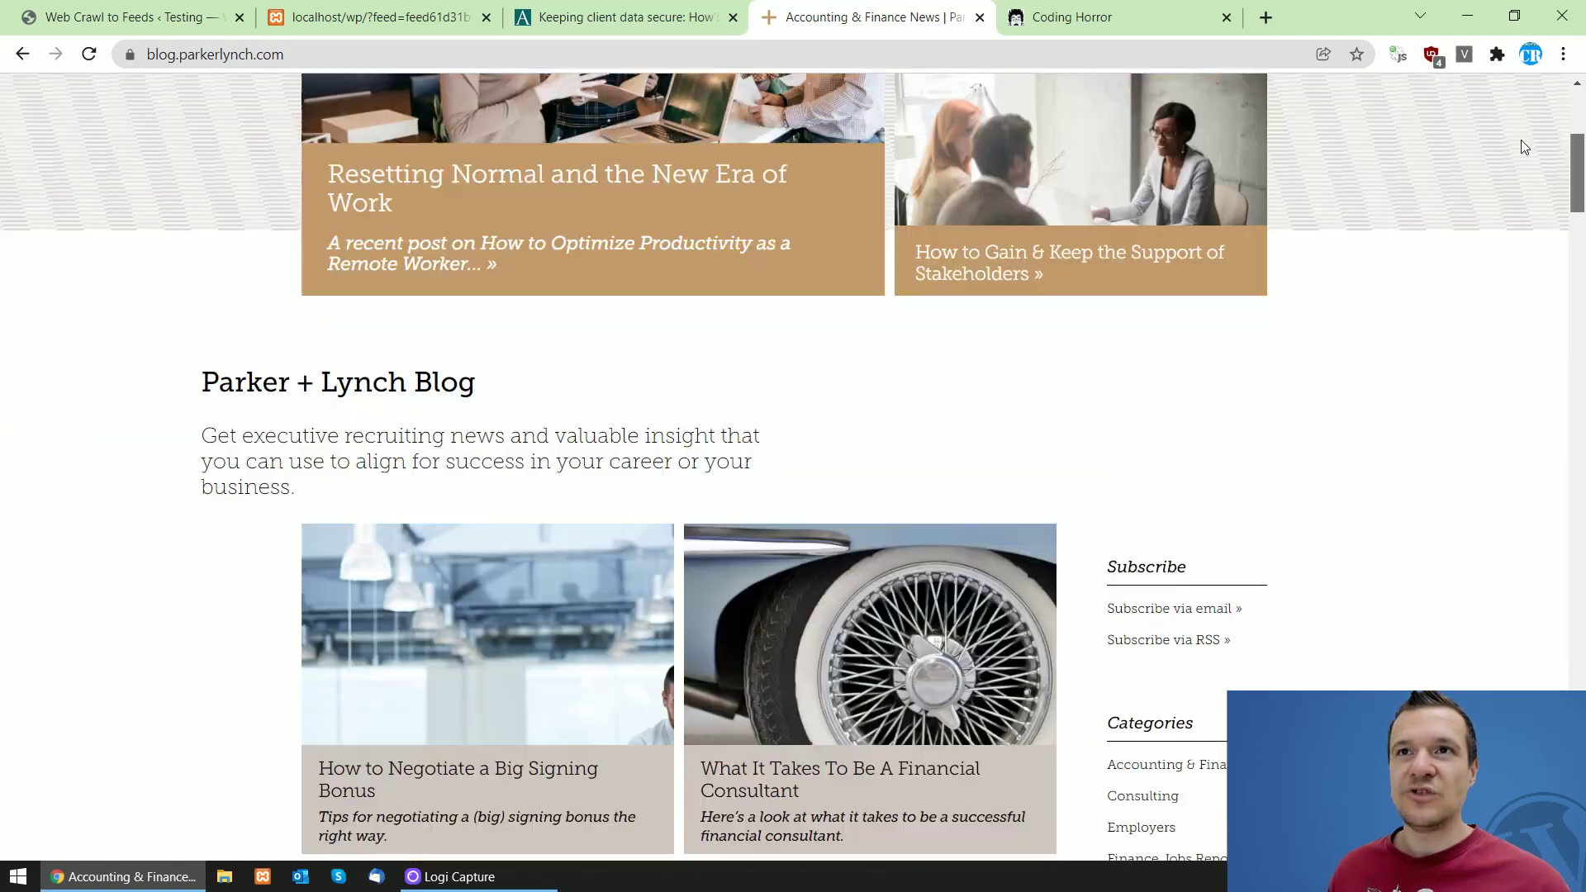
- Reselect Visual Selector as the Content Query Type and look over the blog posts offered in the picker
click(182, 16)
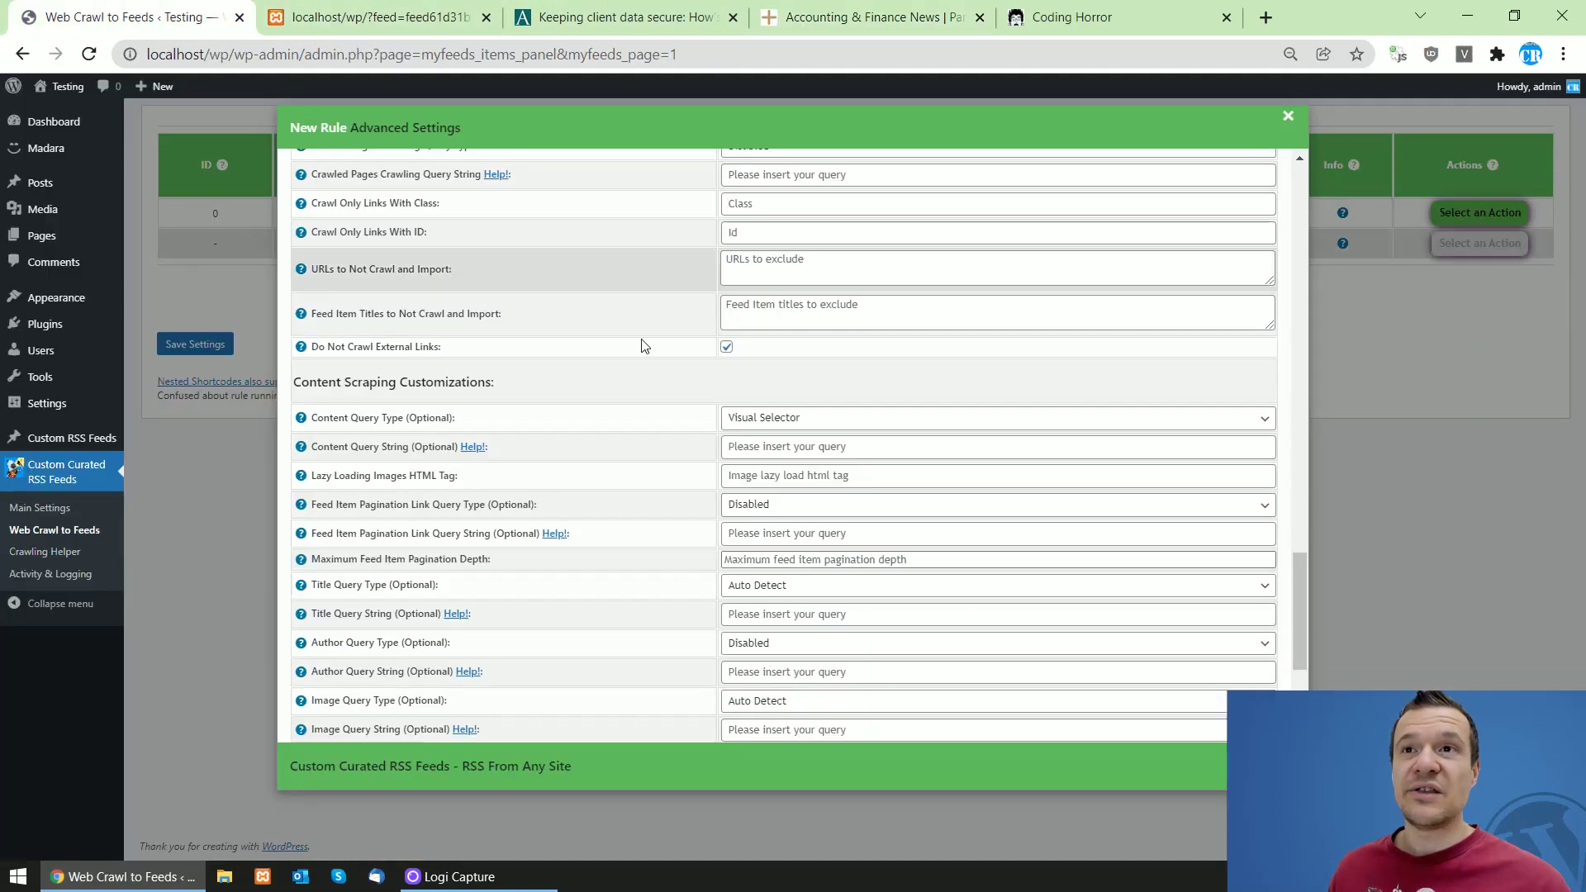
click(769, 417)
click(750, 436)
click(752, 417)
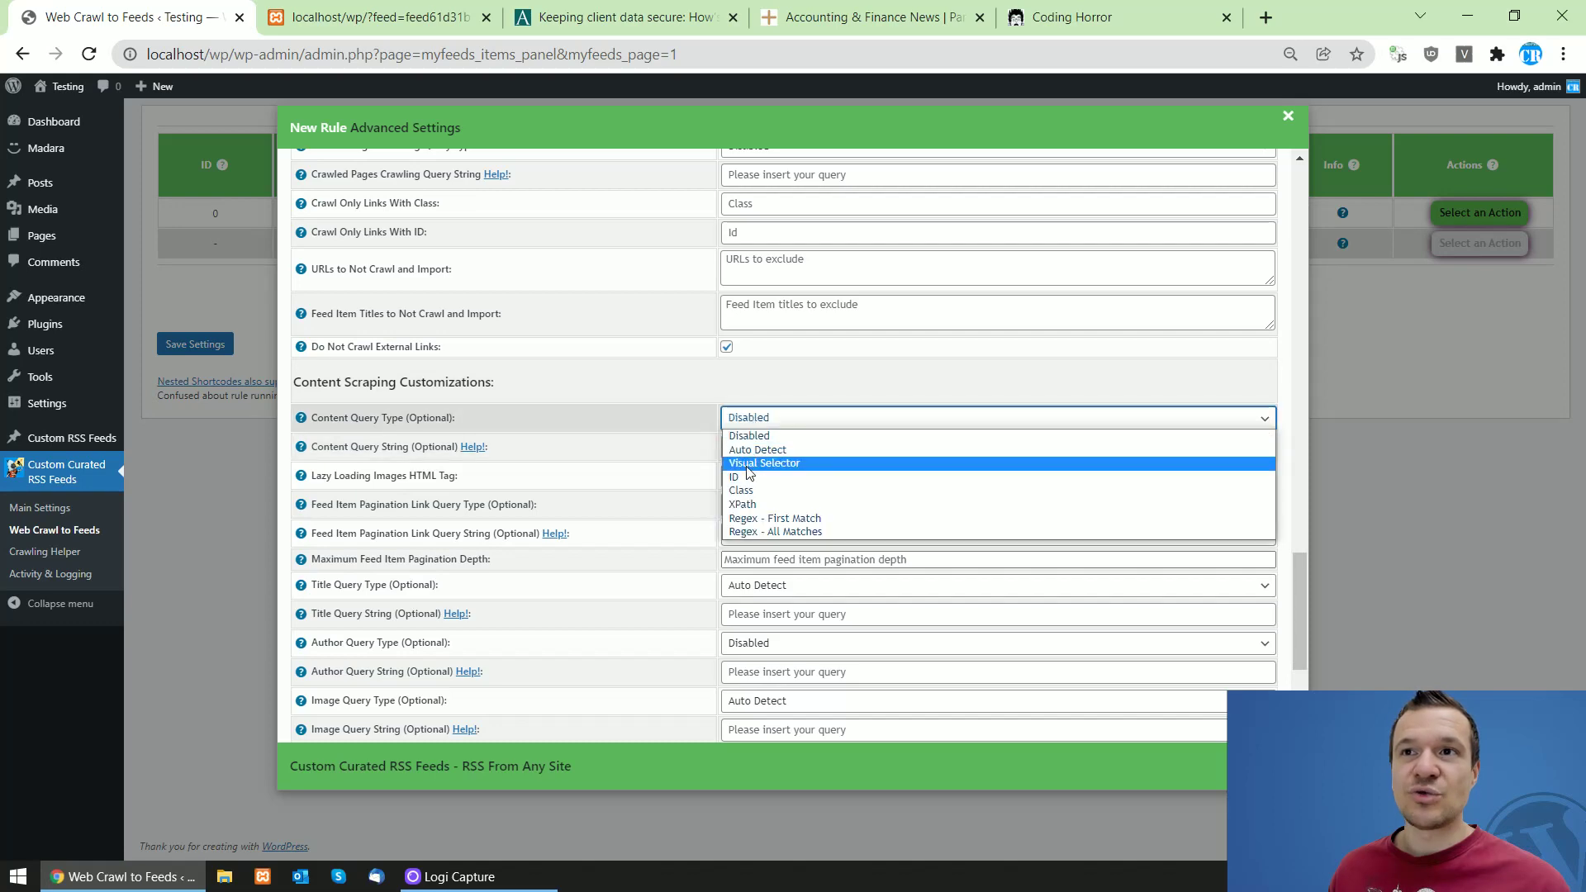
click(748, 464)
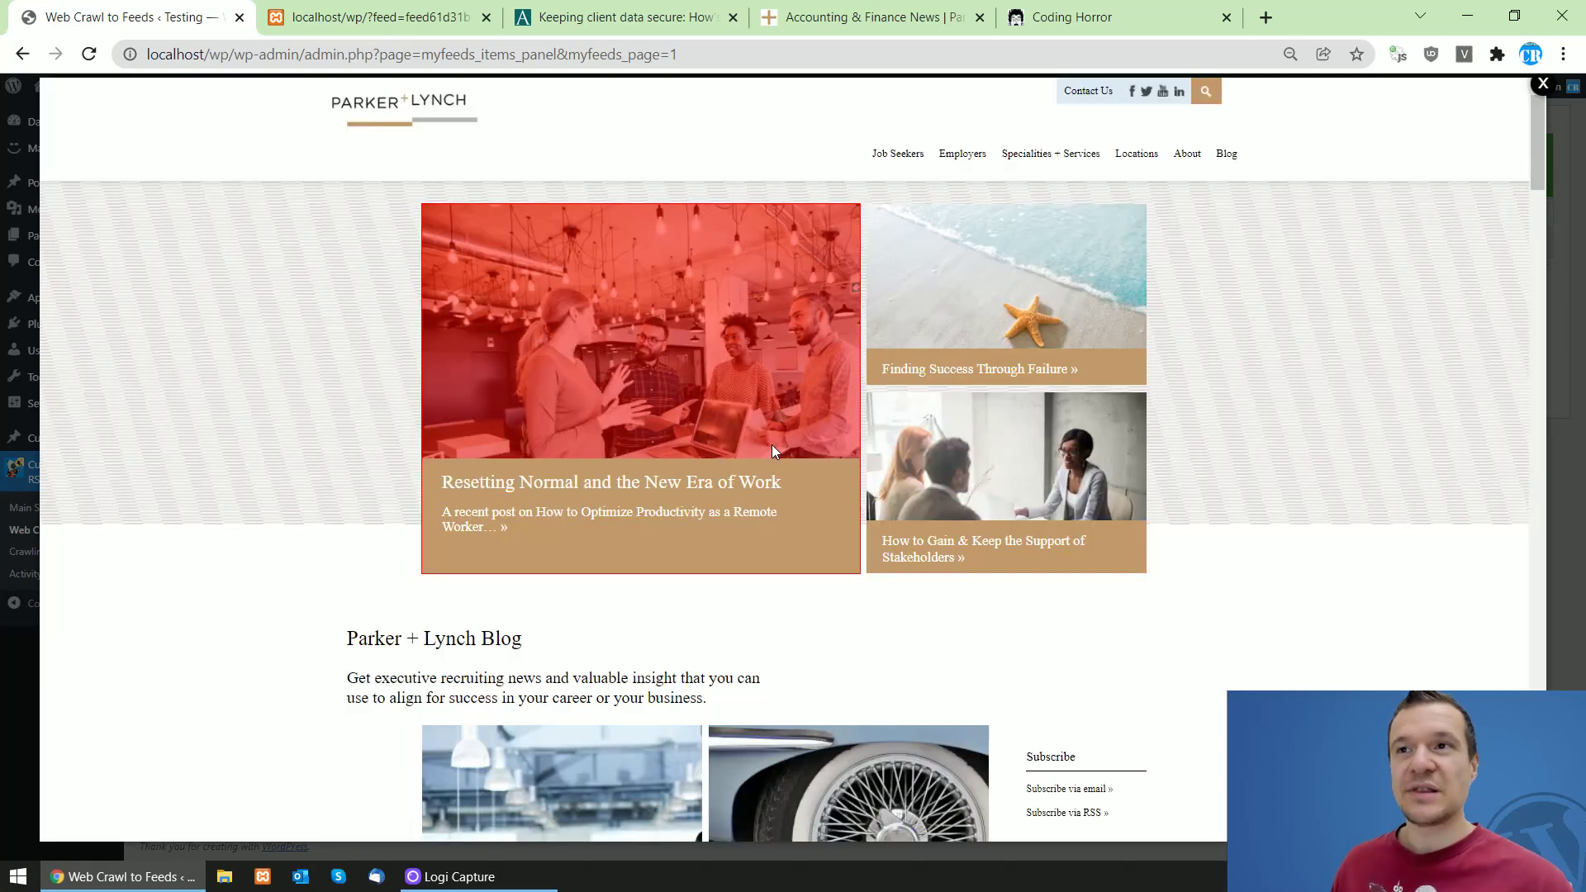
scroll(497, 607, down, 5)
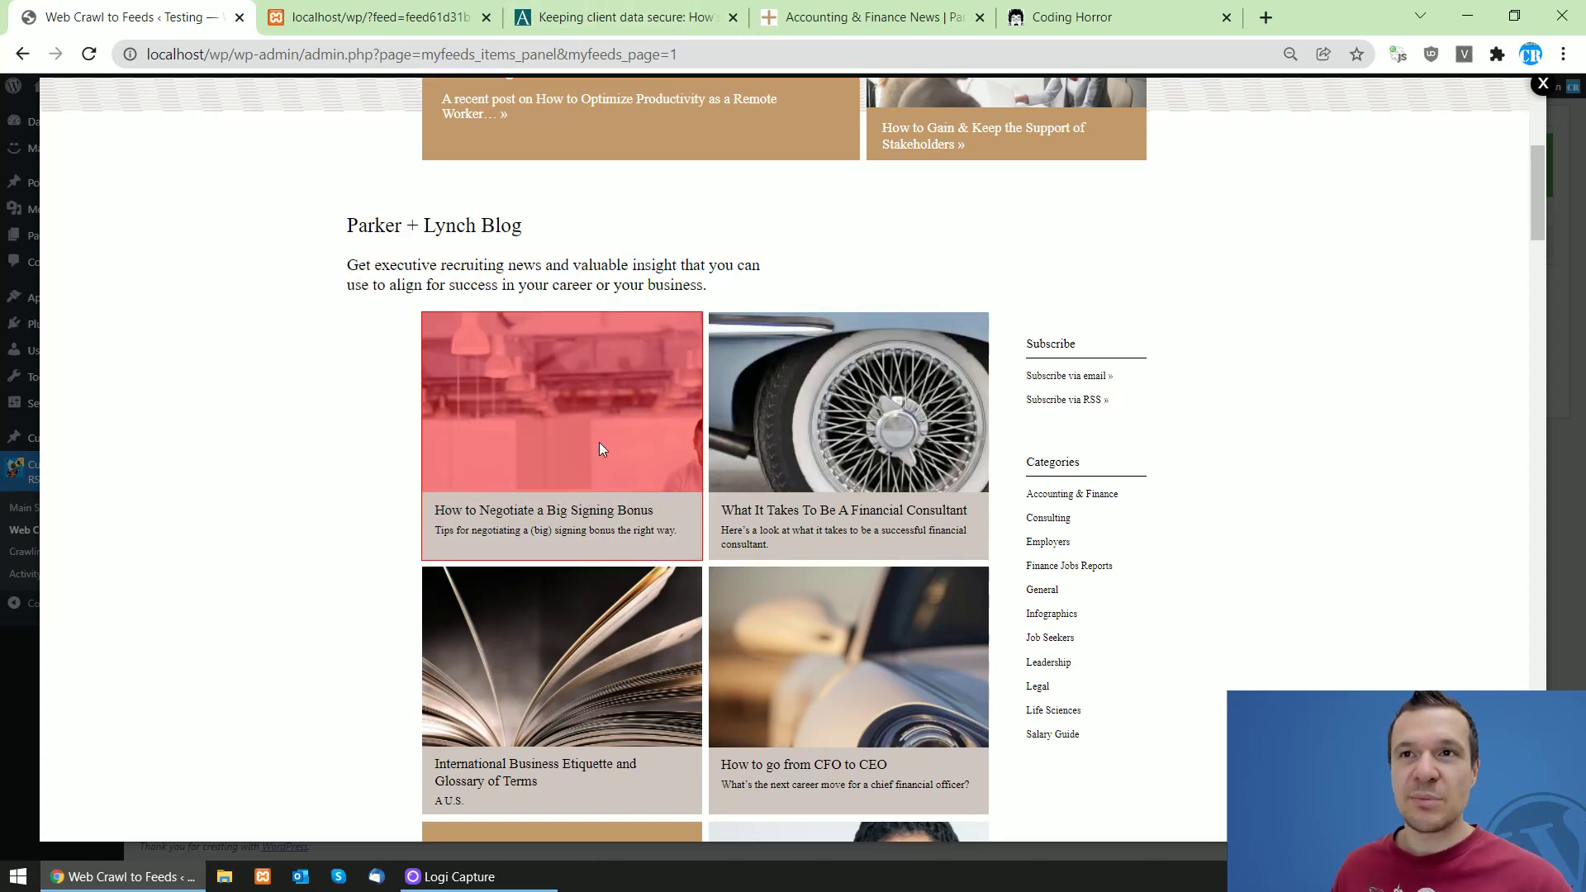
- Open the "What It Takes To Be A Financial Consultant" article on the Parker + Lynch blog and find its opening paragraph
click(628, 17)
click(867, 17)
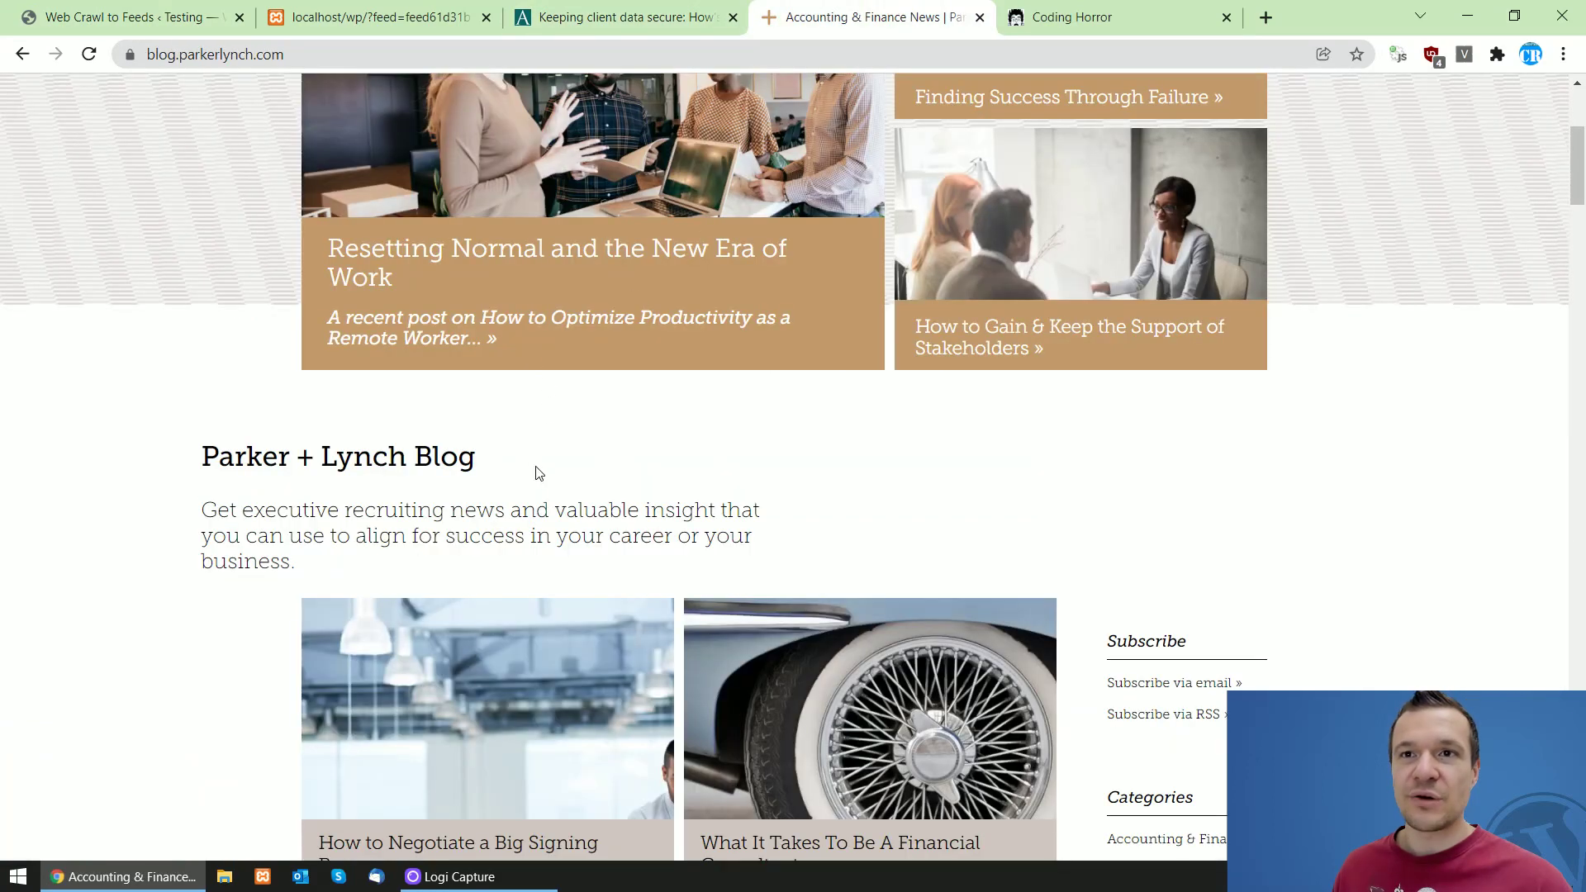
scroll(536, 473, down, 5)
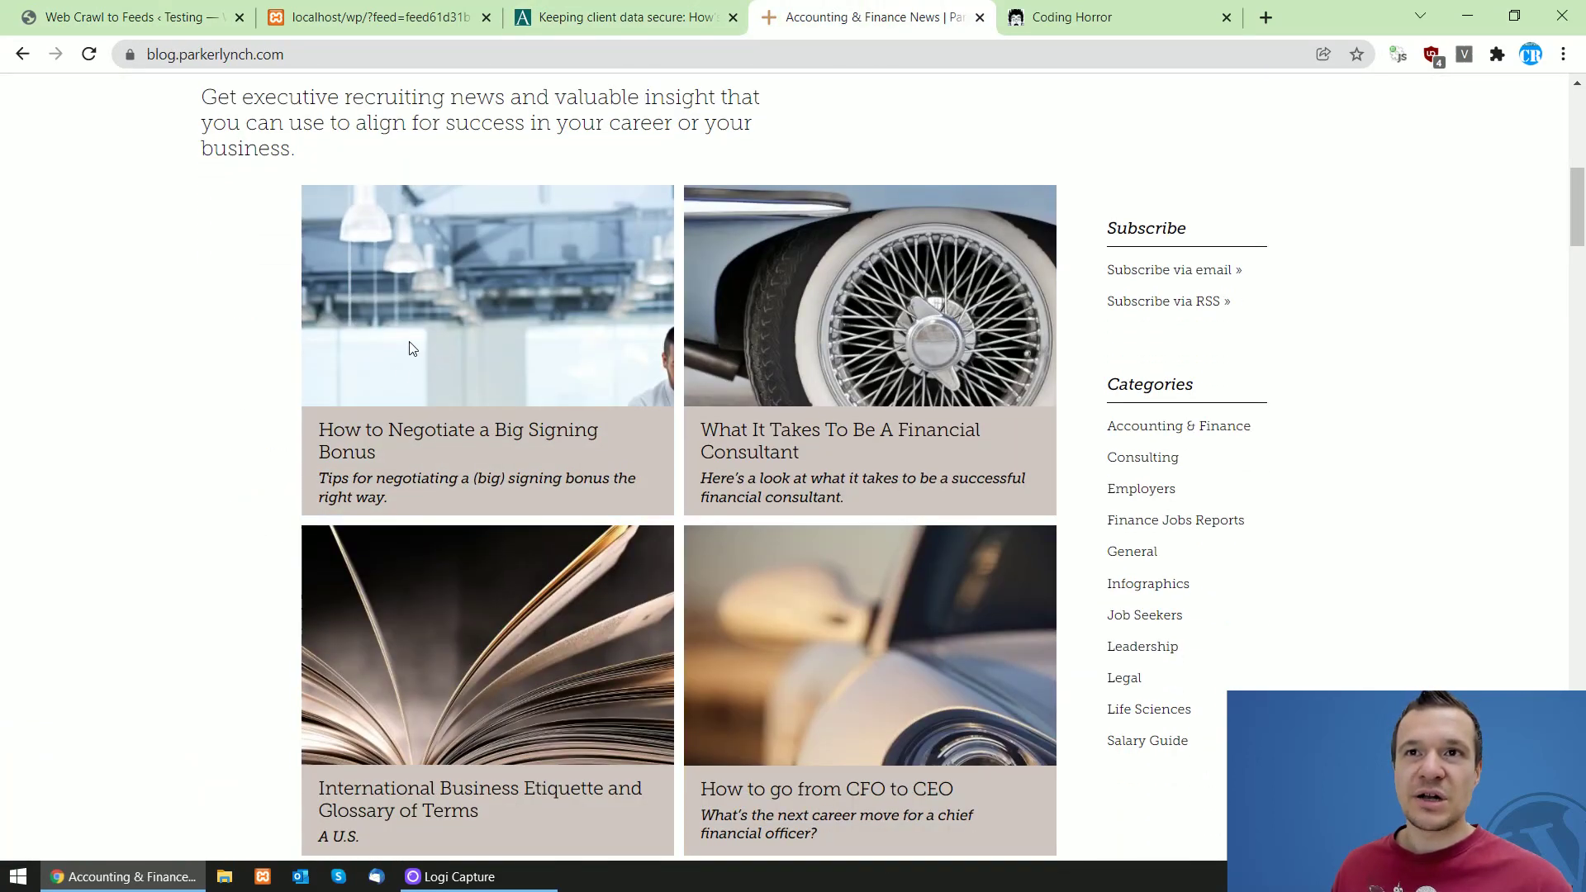
click(379, 435)
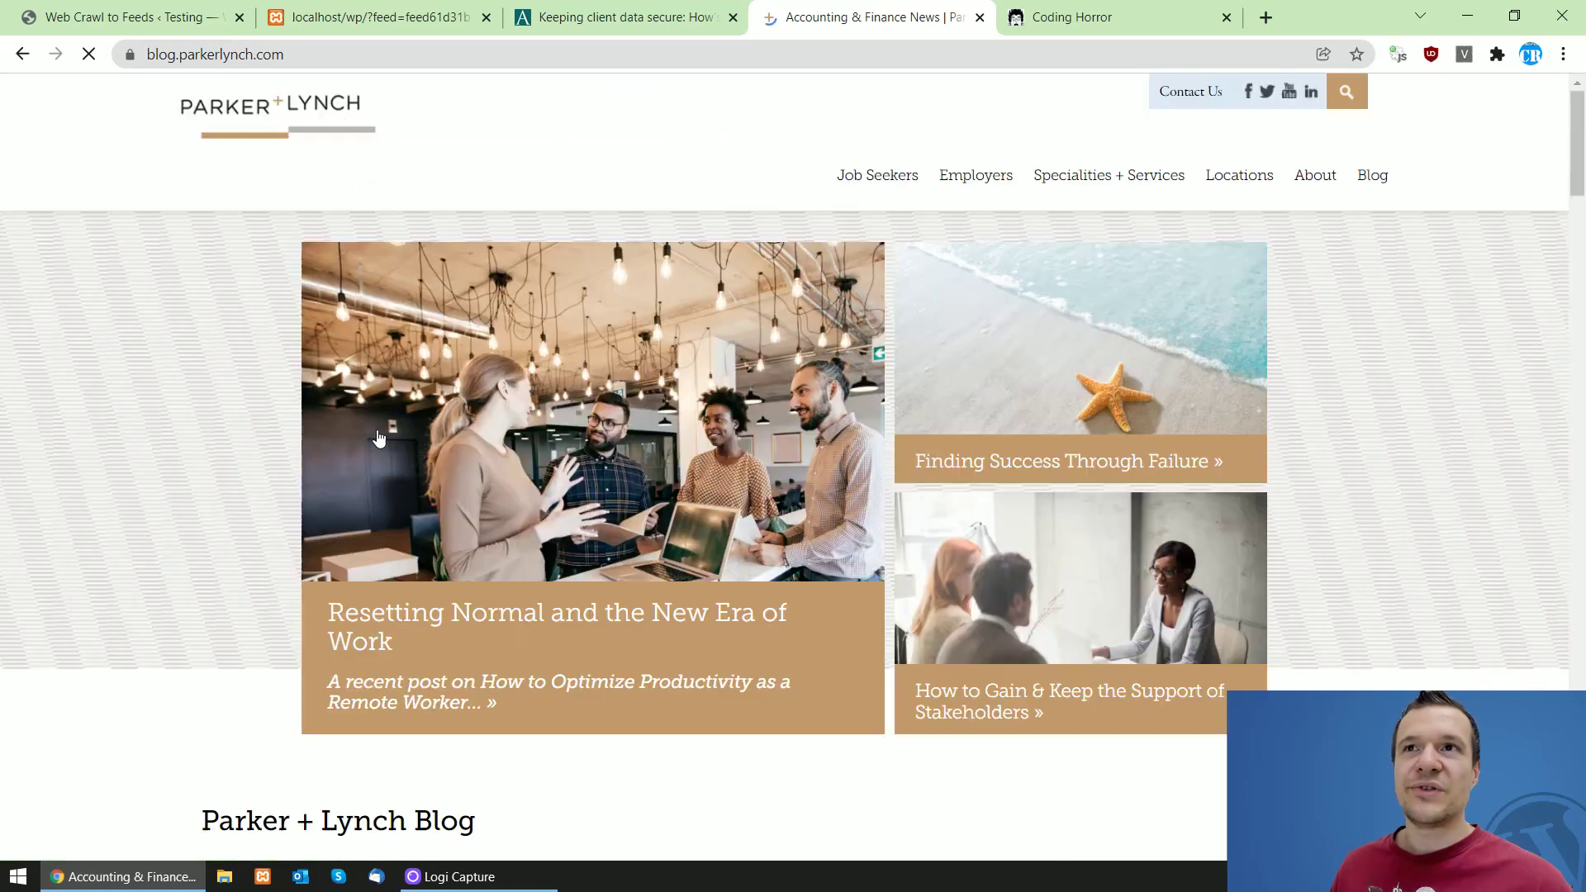
scroll(293, 326, down, 5)
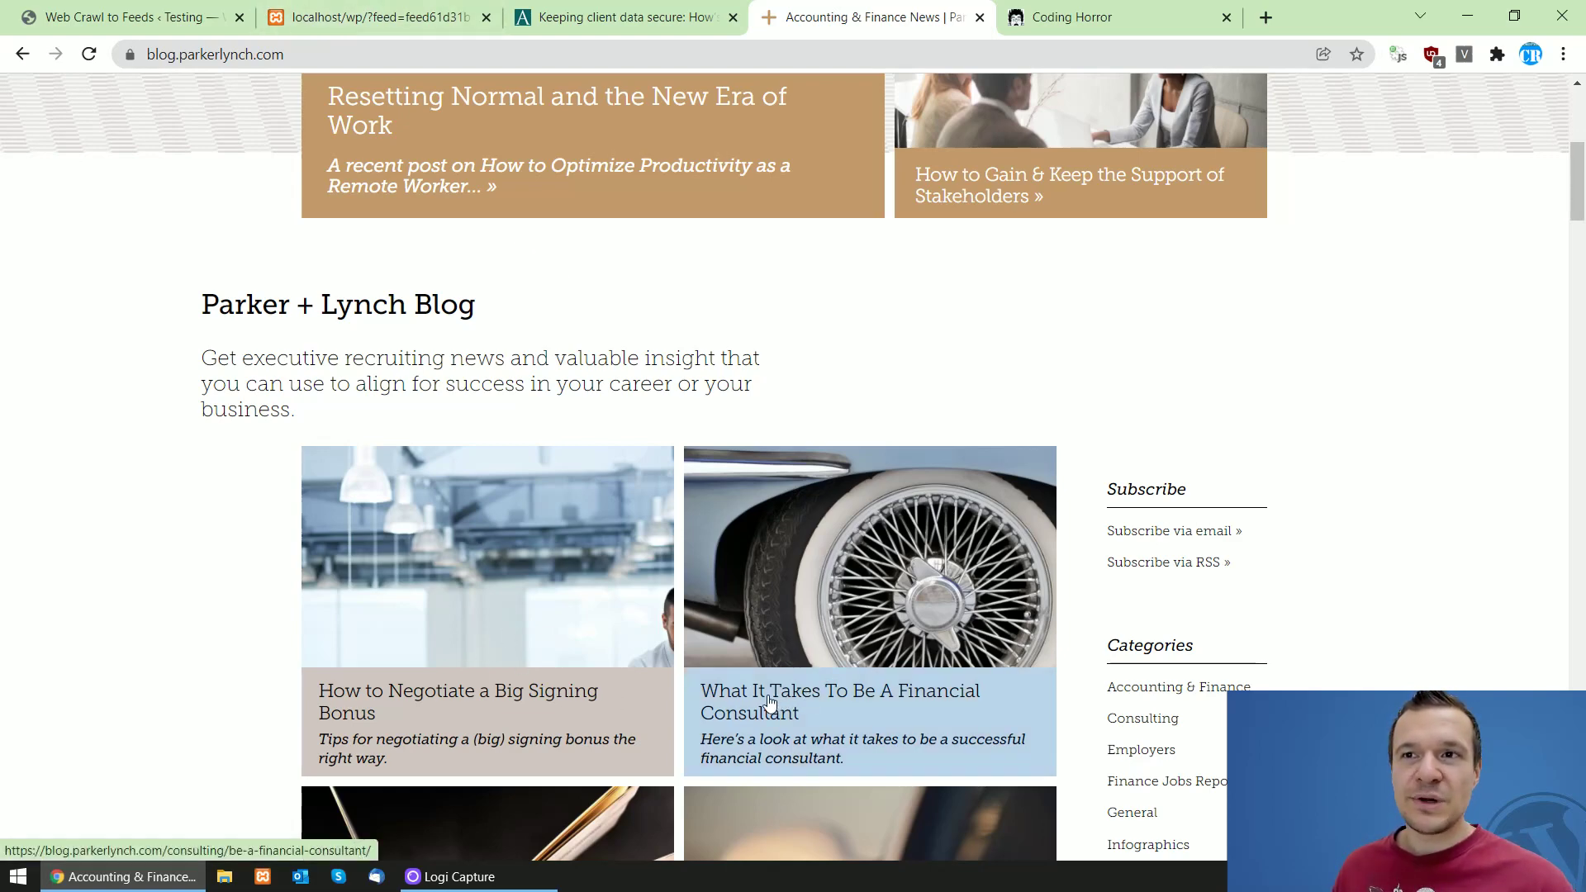
scroll(563, 587, down, 10)
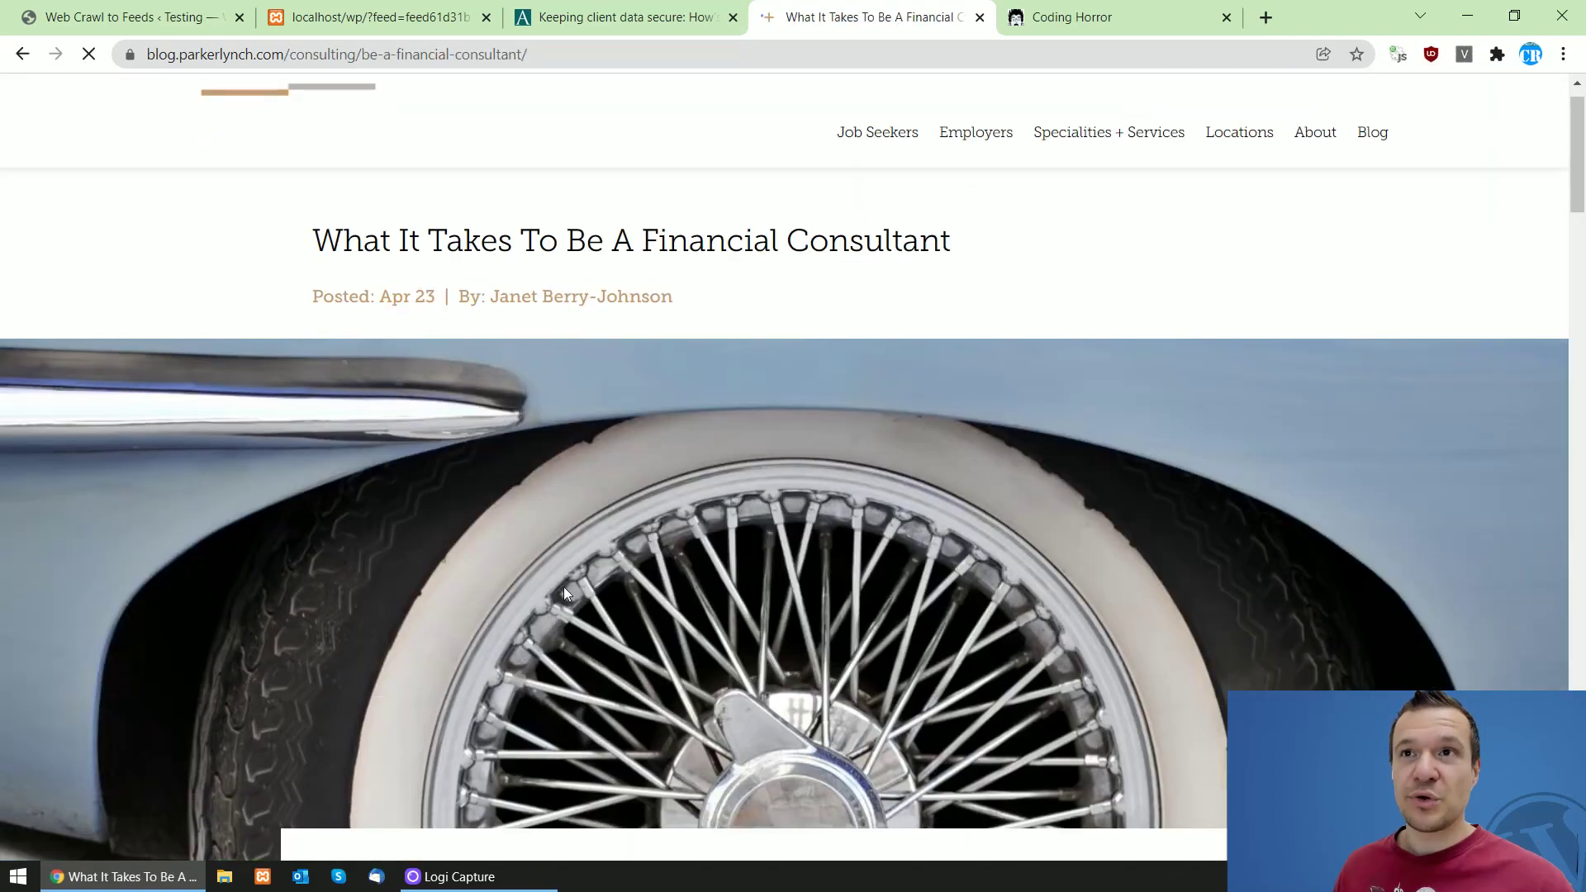
scroll(364, 518, up, 3)
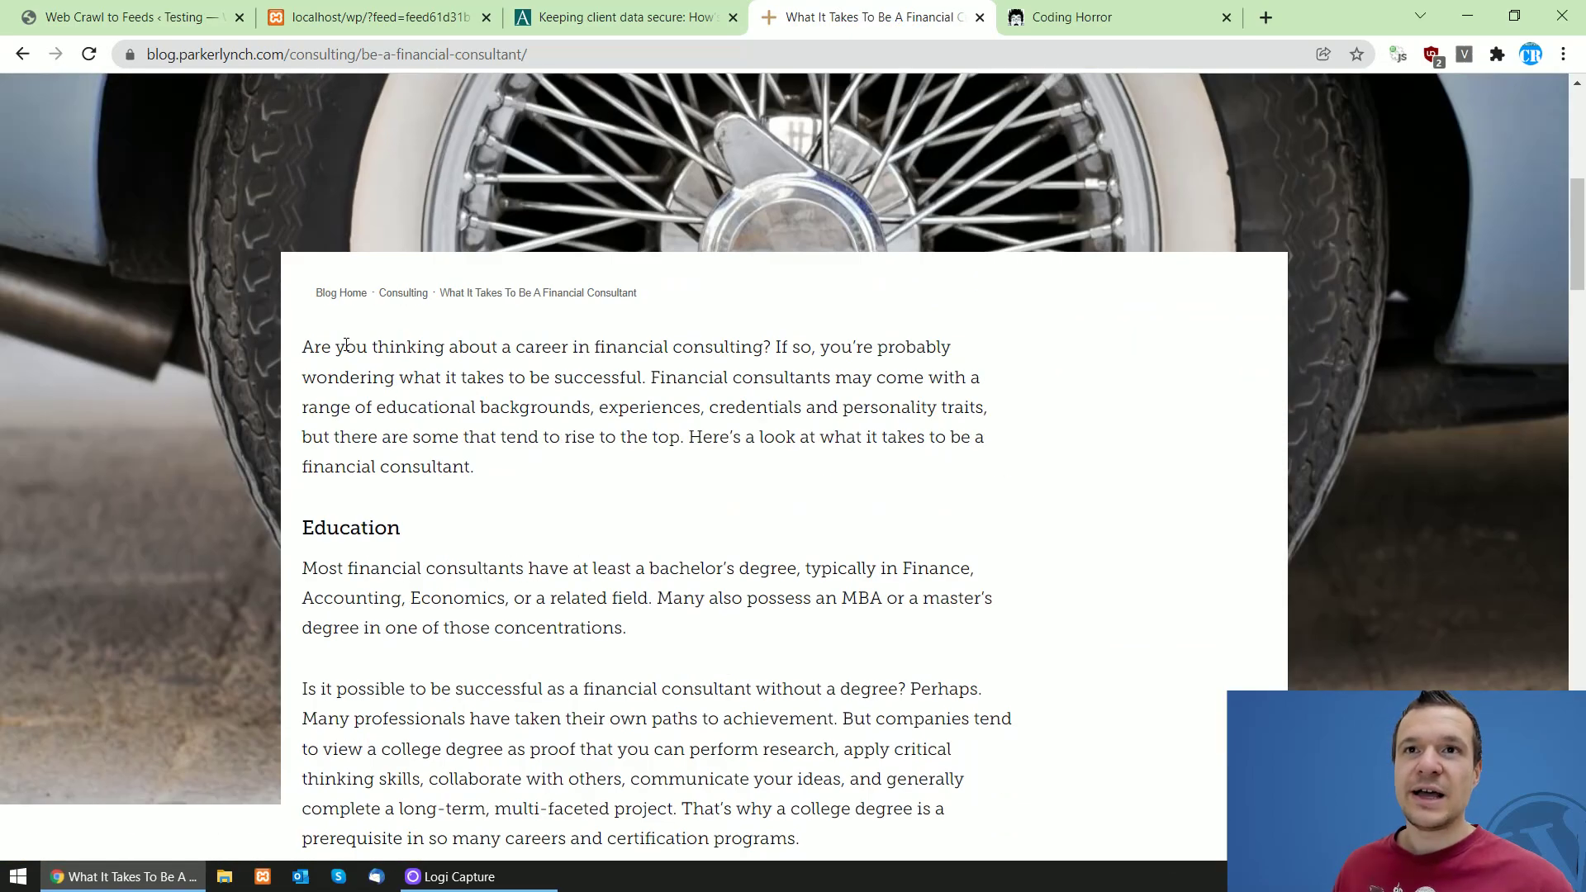
- Inspect the article text, copy its container's class post-copy-col col-md-9, and return to the new rule's content scraping settings
right_click(346, 345)
click(418, 729)
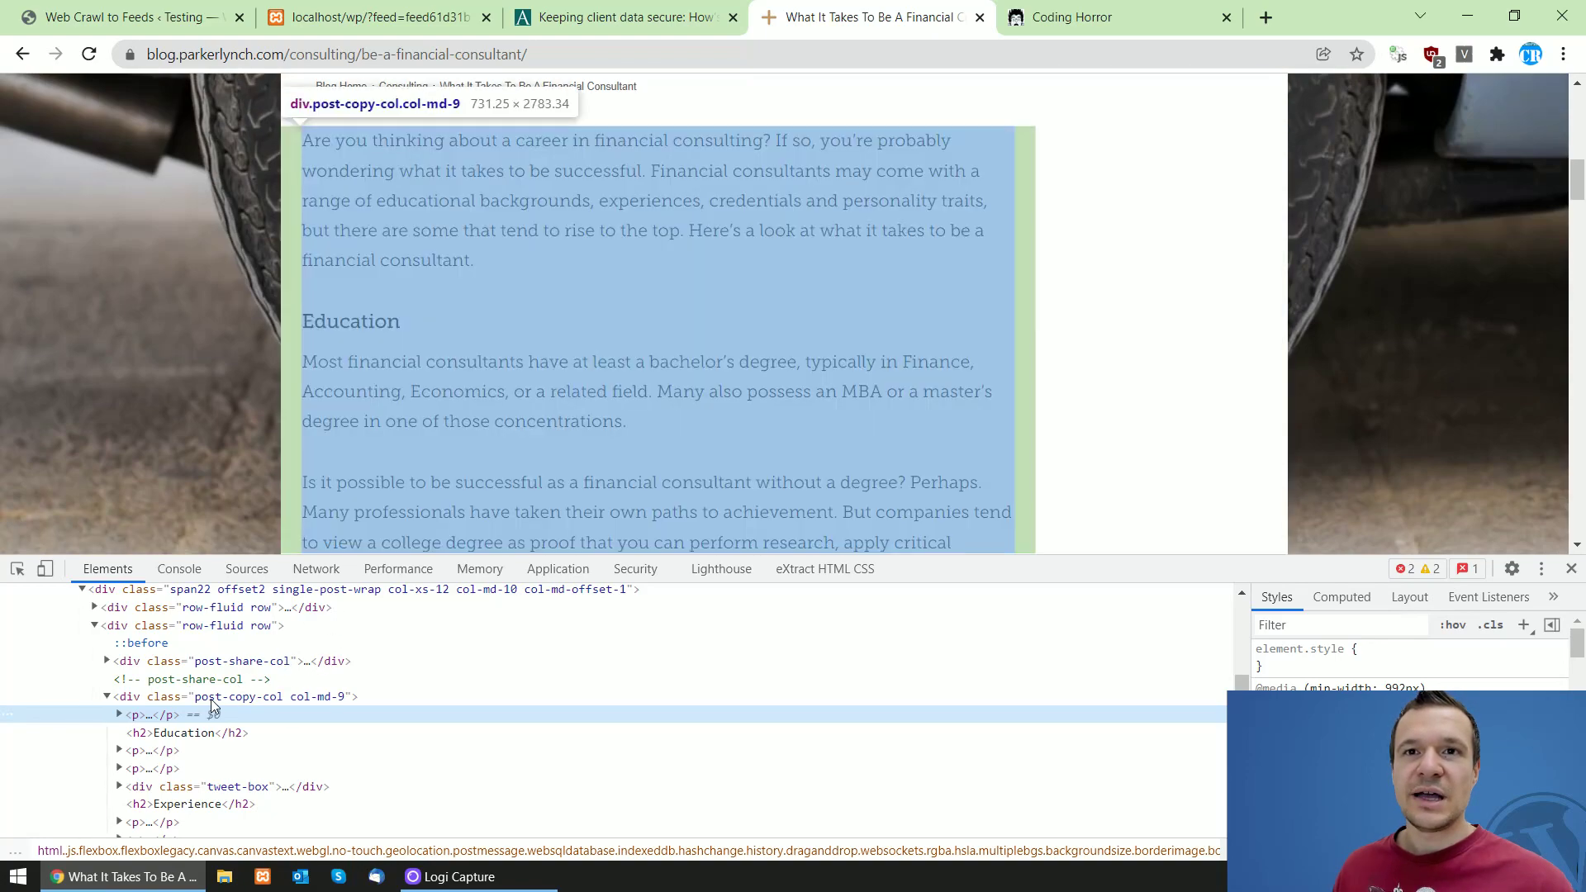
double_click(215, 698)
right_click(215, 699)
click(287, 510)
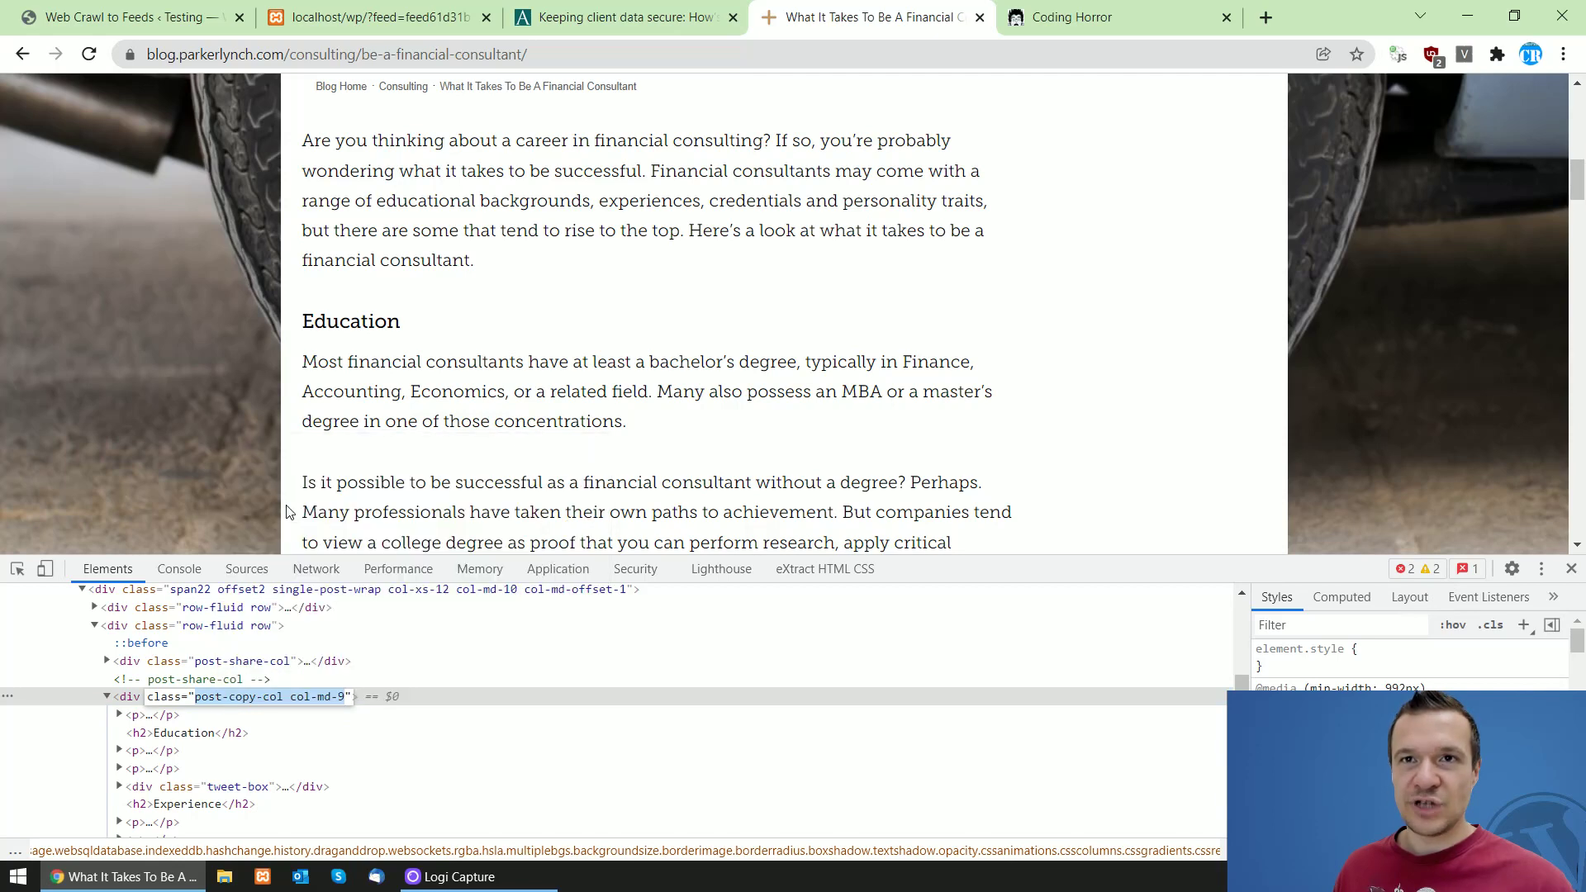
click(206, 11)
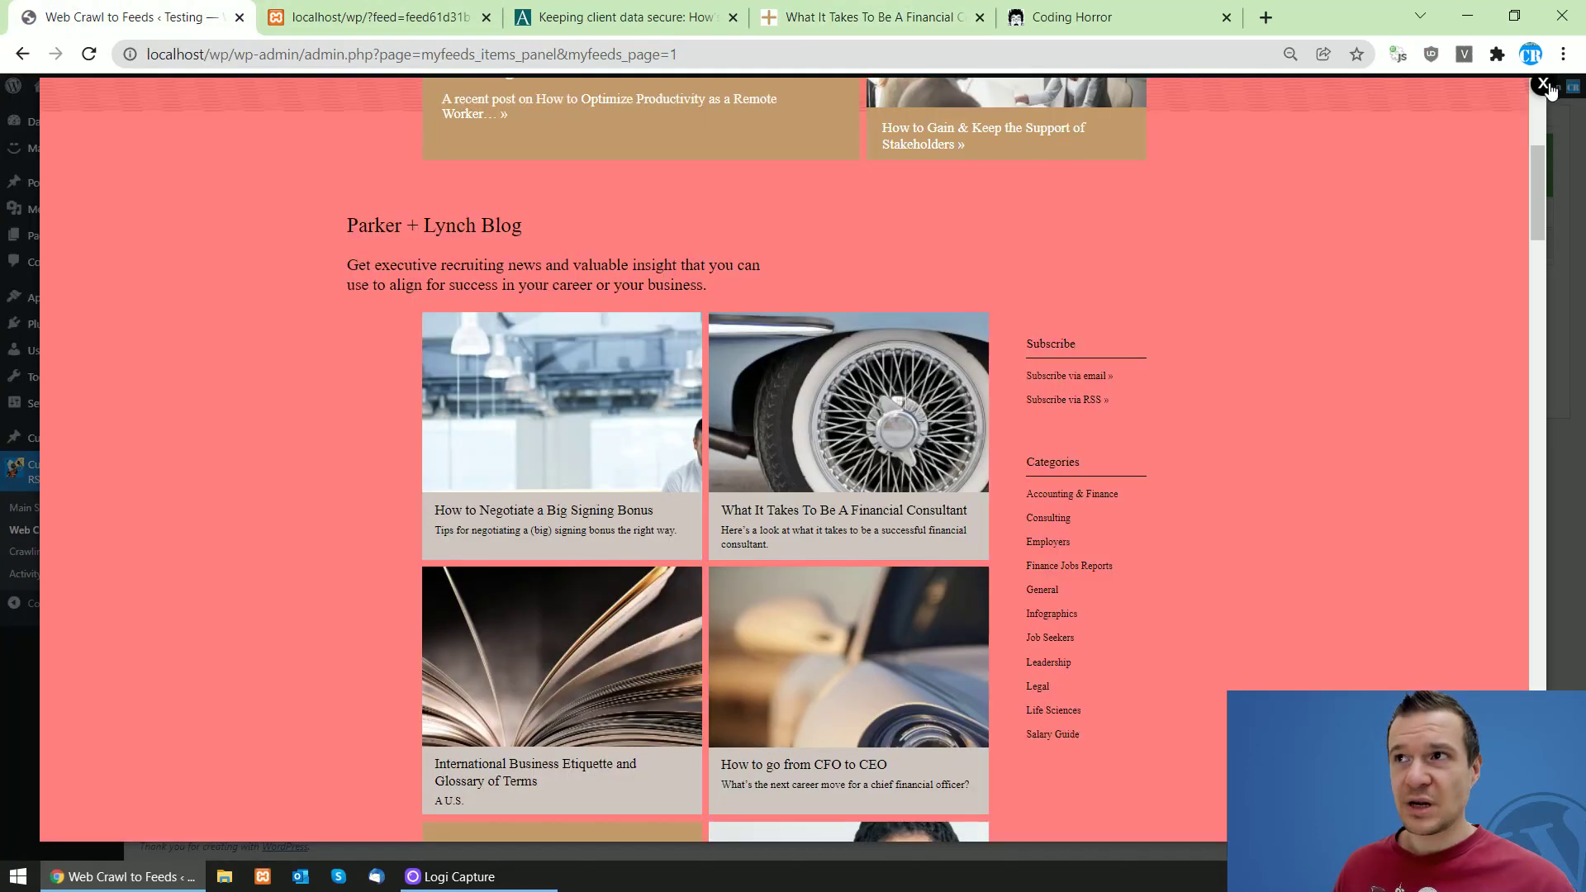
click(1543, 85)
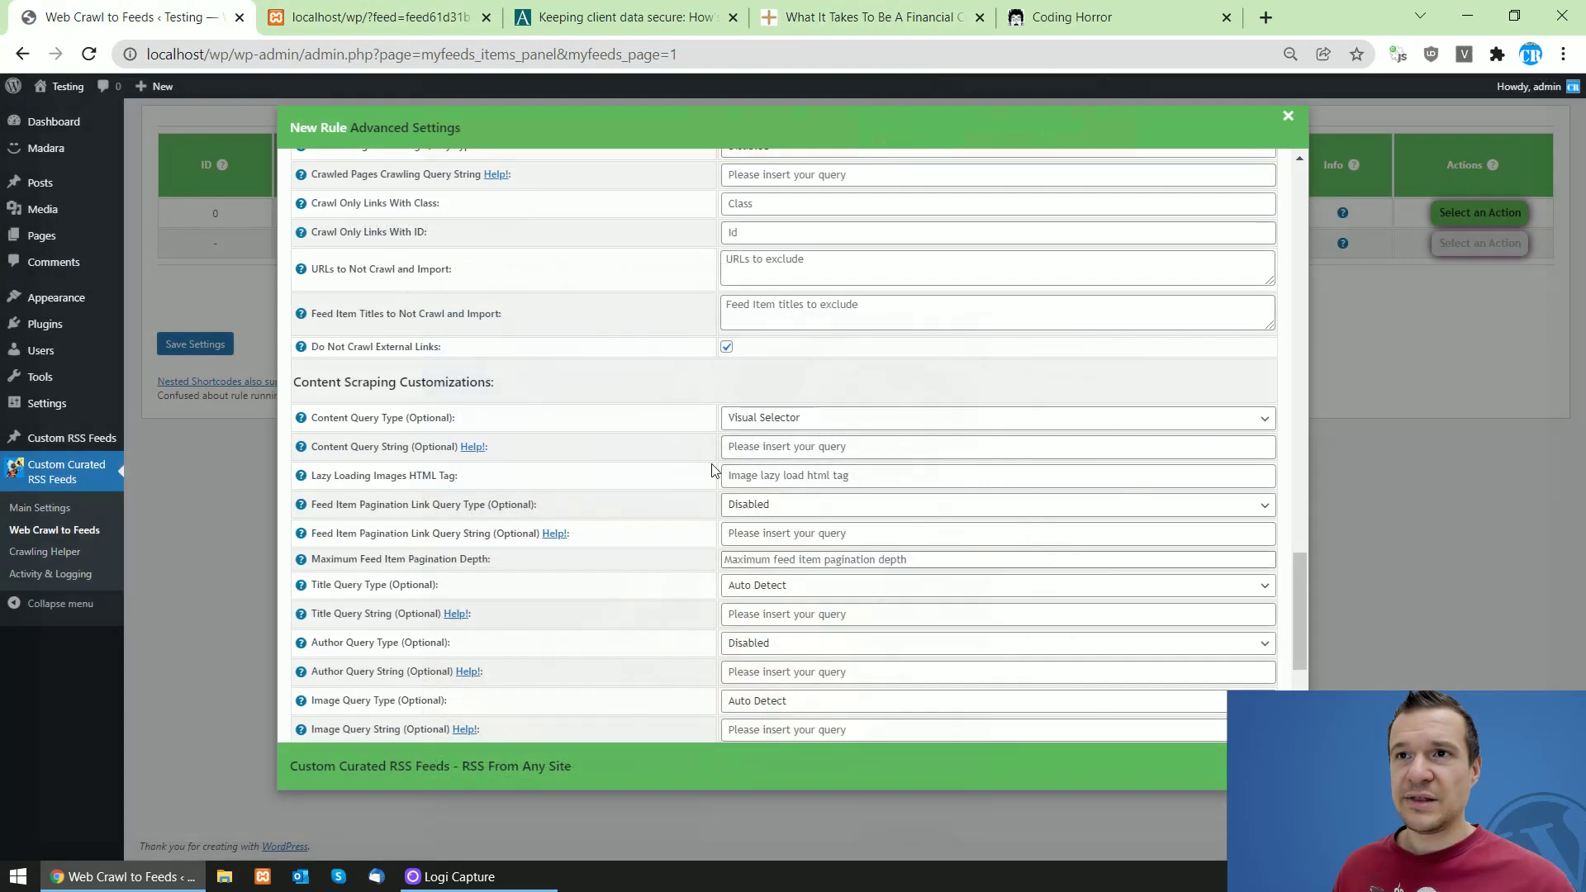
- Set the Parker + Lynch rule's Content Query Type to Class with the query string post-copy-col col-md-9, and save the rule
click(752, 419)
click(741, 465)
click(826, 447)
key(ctrl+v)
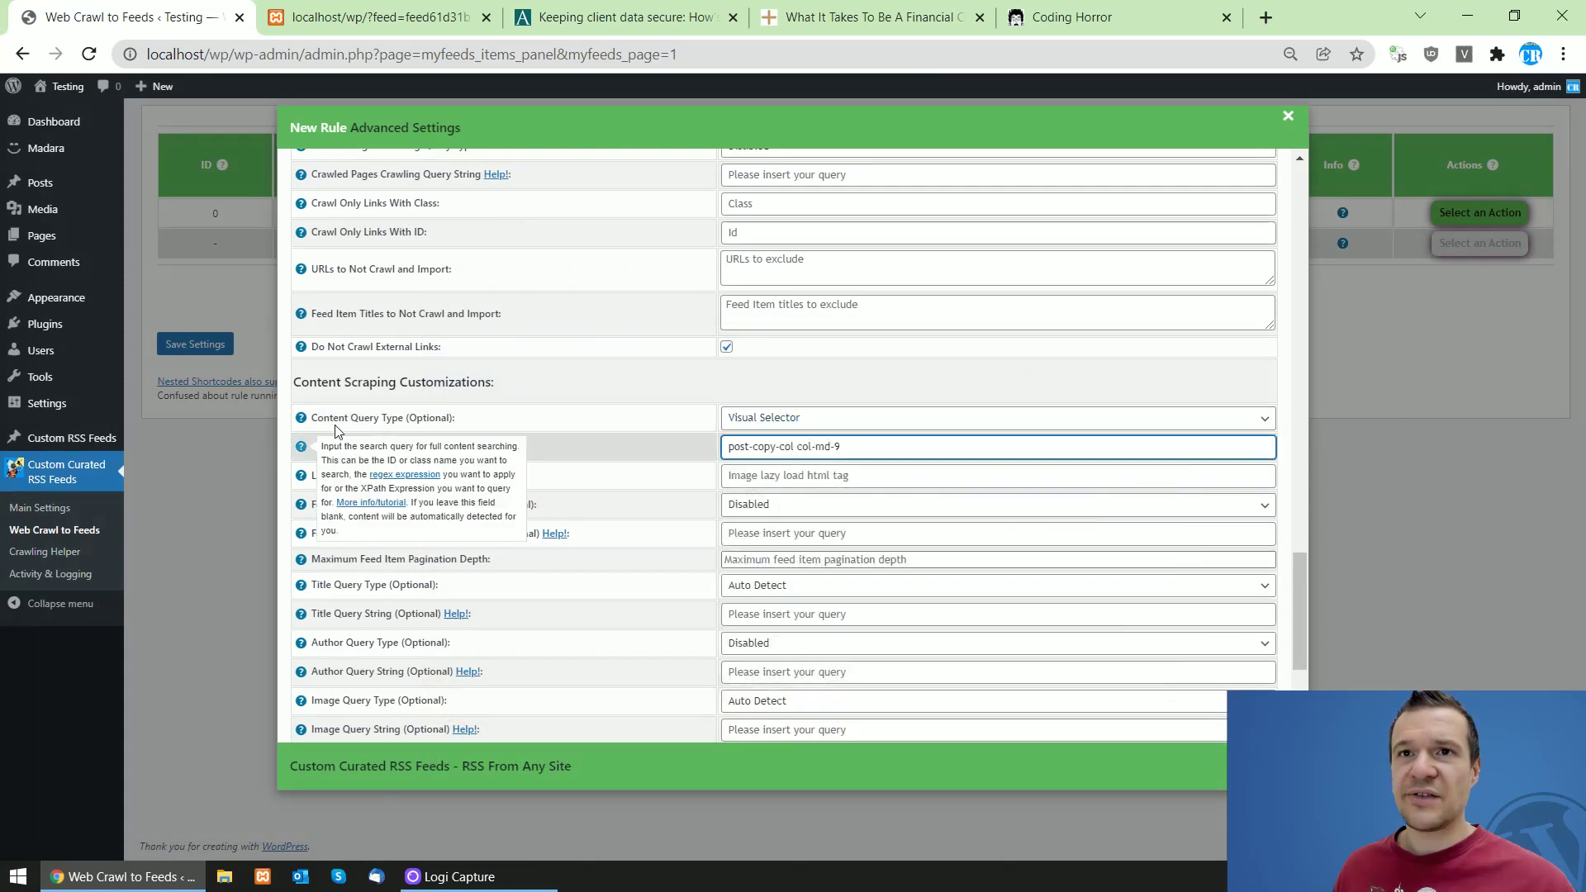
click(775, 419)
click(764, 491)
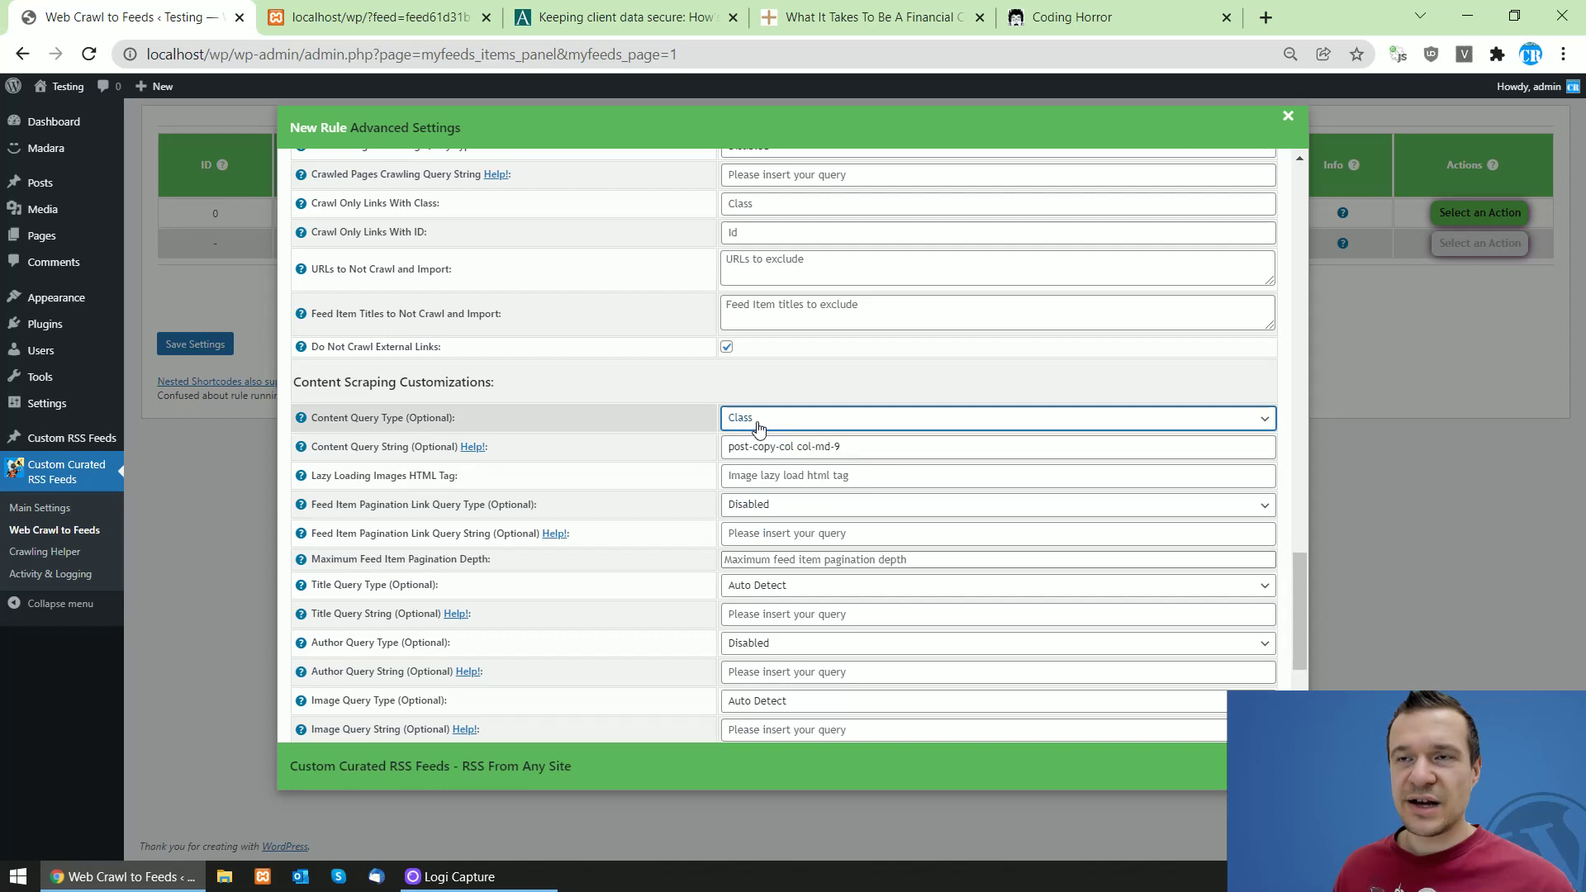
click(168, 349)
click(188, 352)
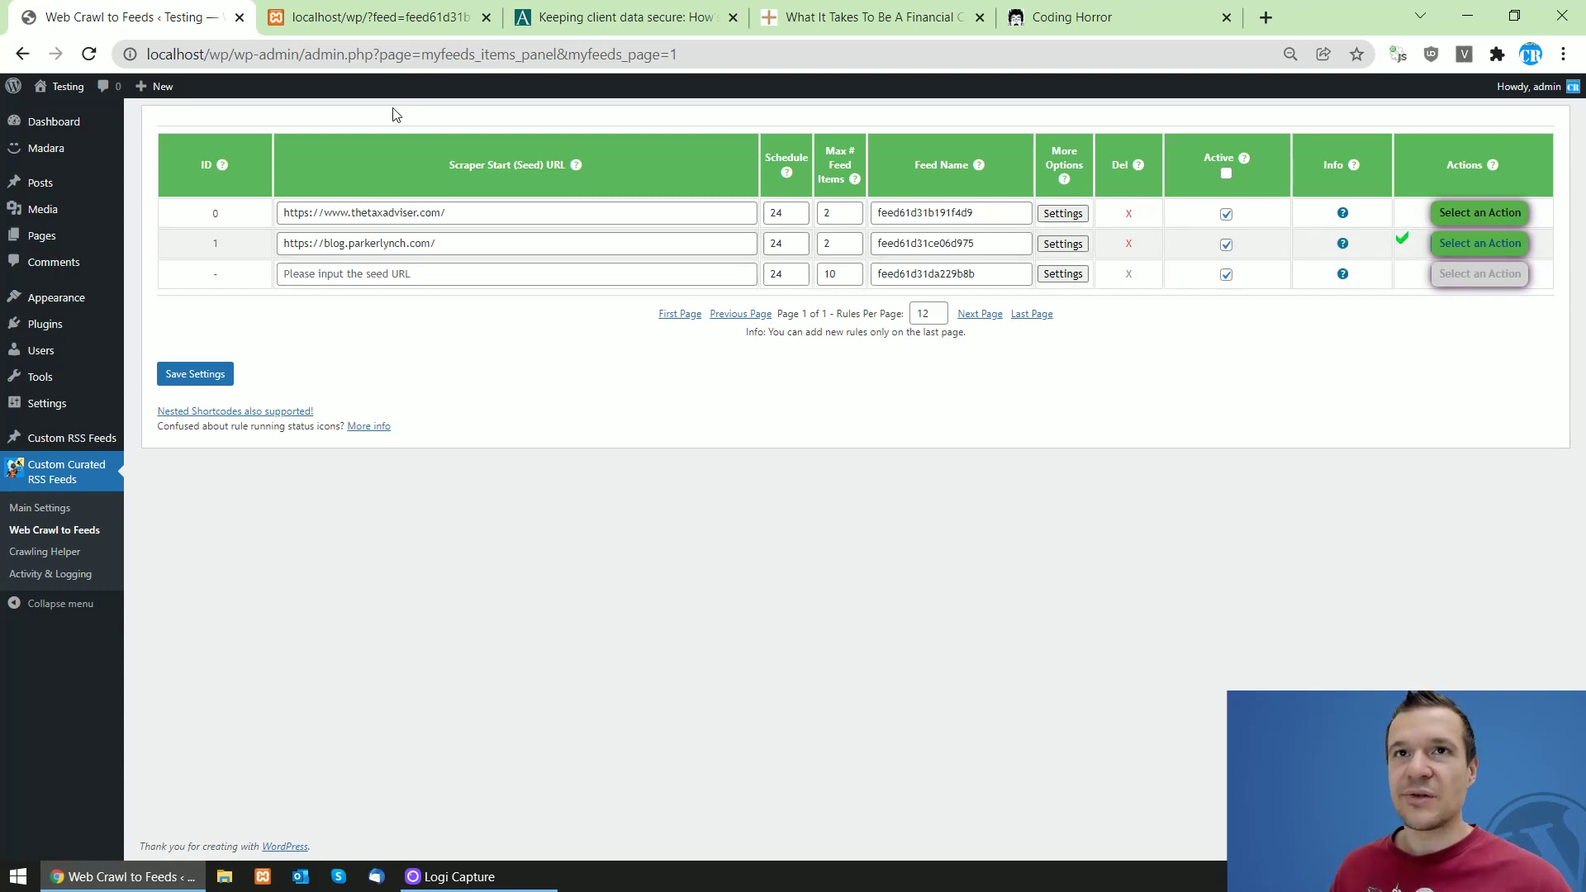
- Open the Parker + Lynch rule's generated feed, check its content, and search it for <item> tags
click(90, 54)
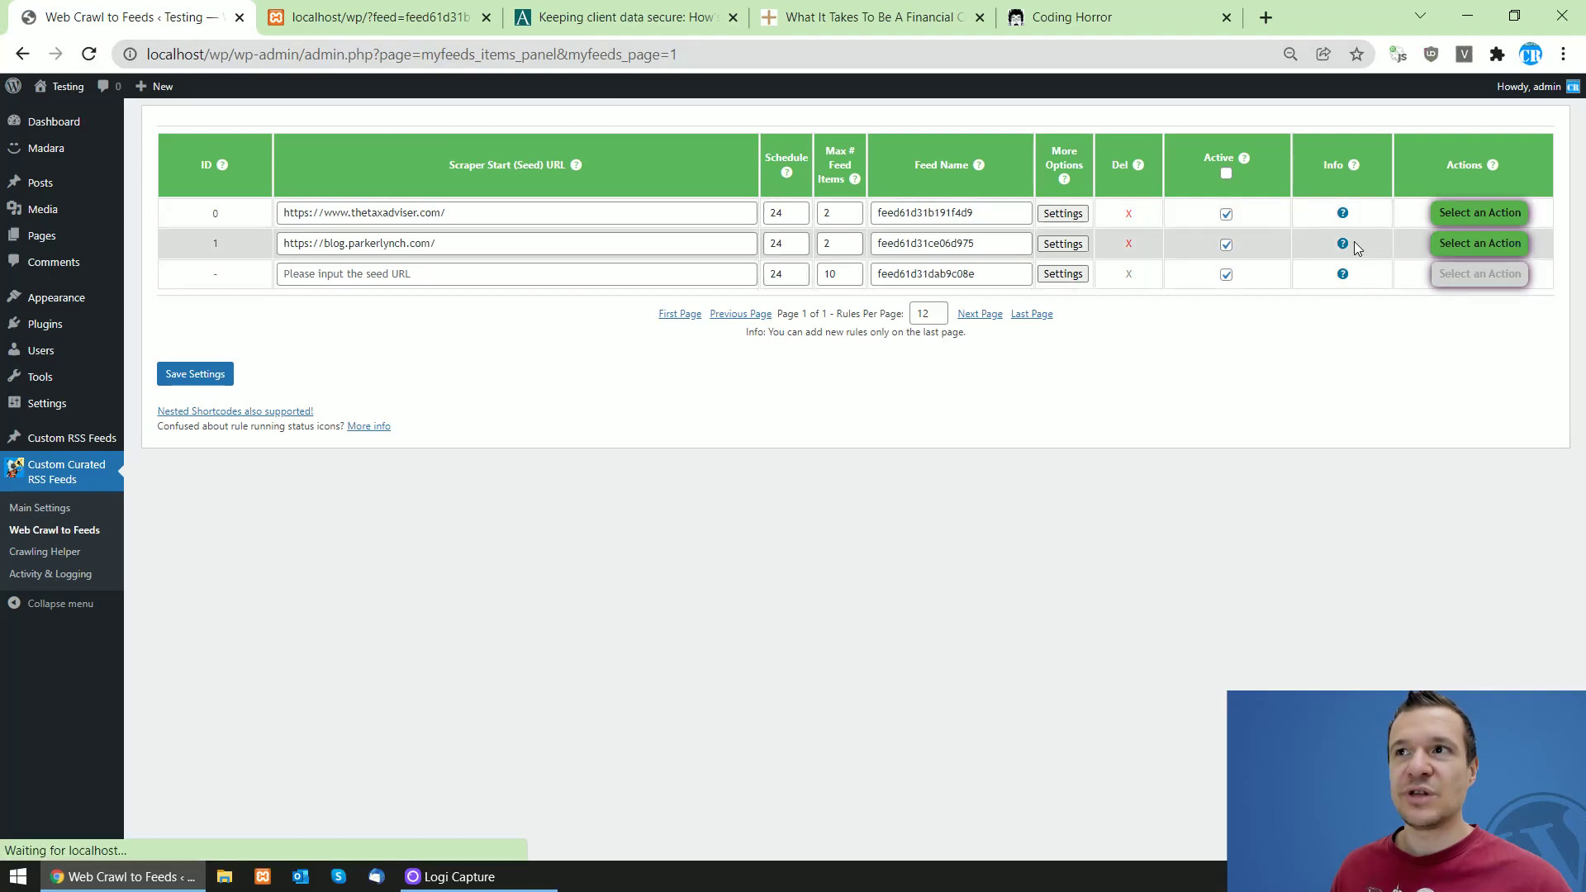
click(1372, 245)
scroll(322, 456, down, 1)
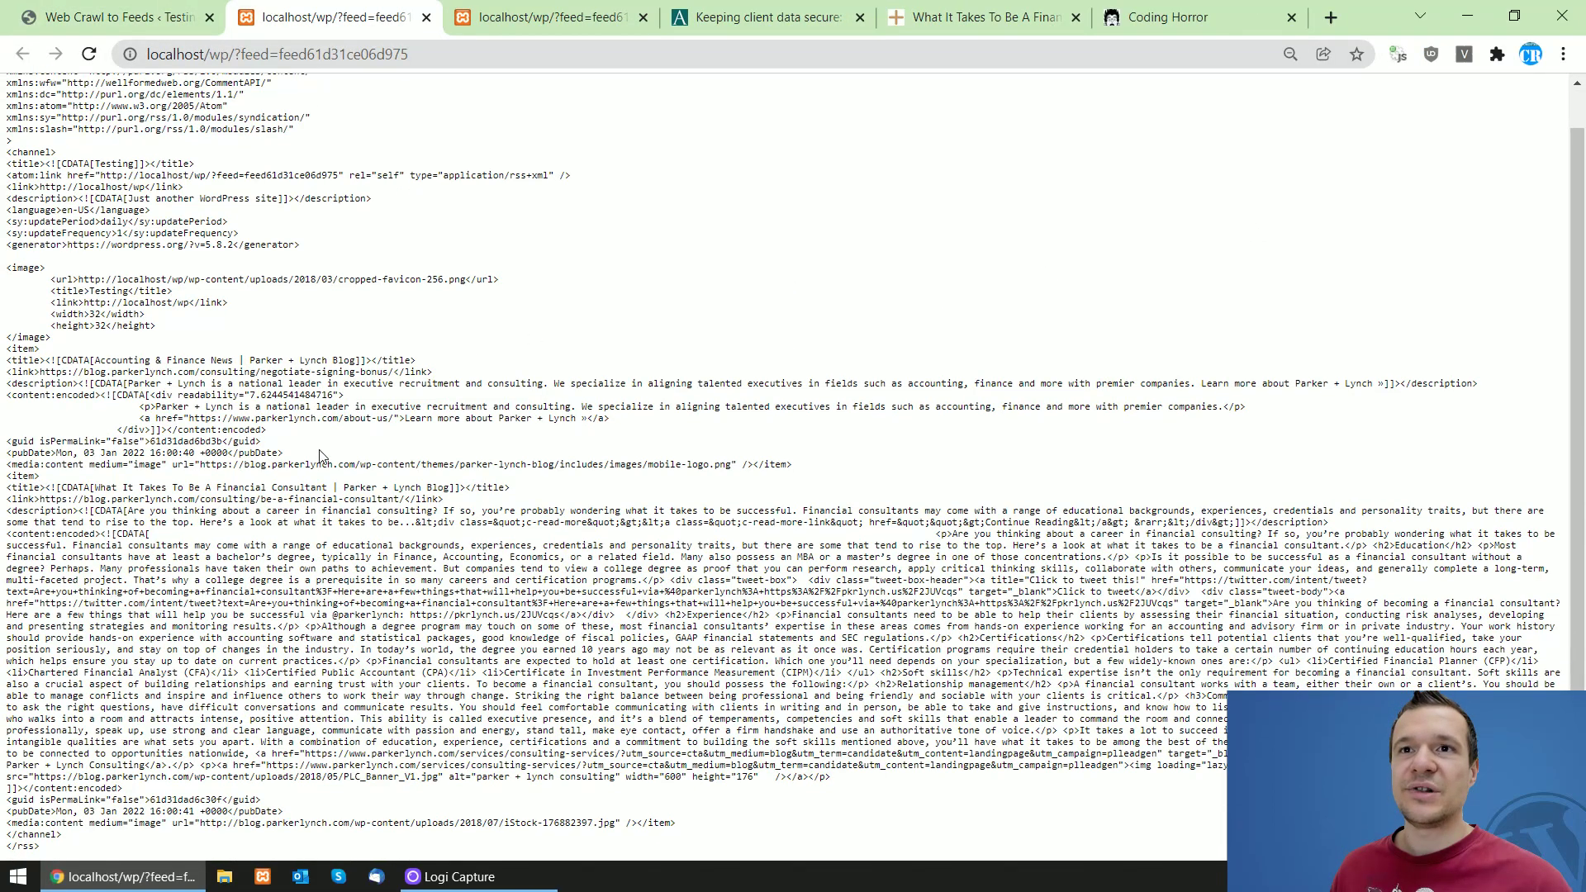
drag(46, 353, 3, 351)
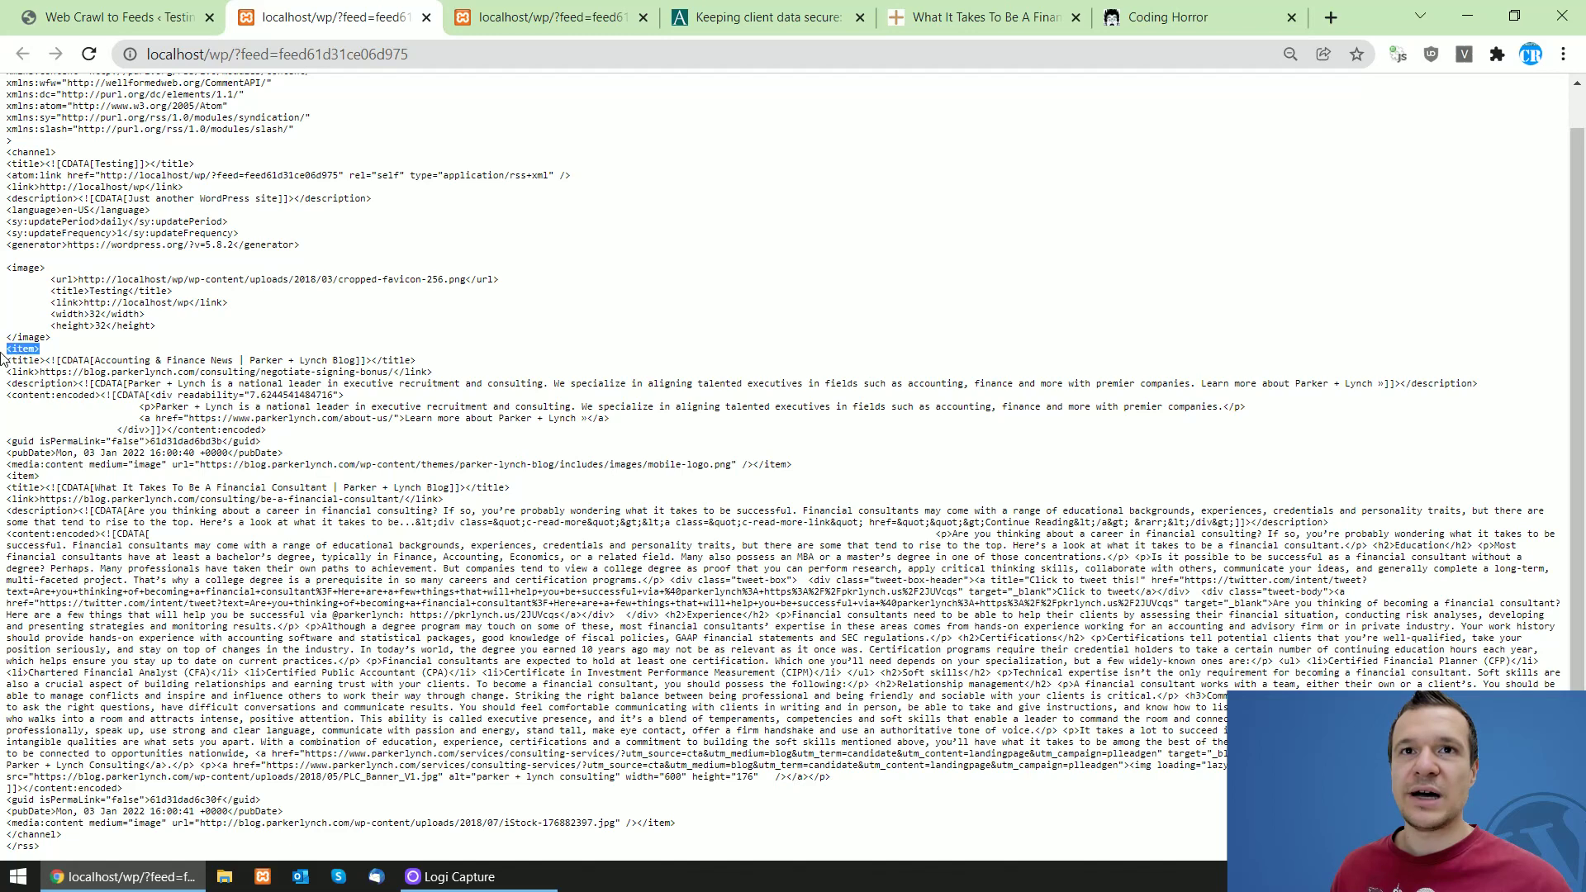
key(ctrl+f)
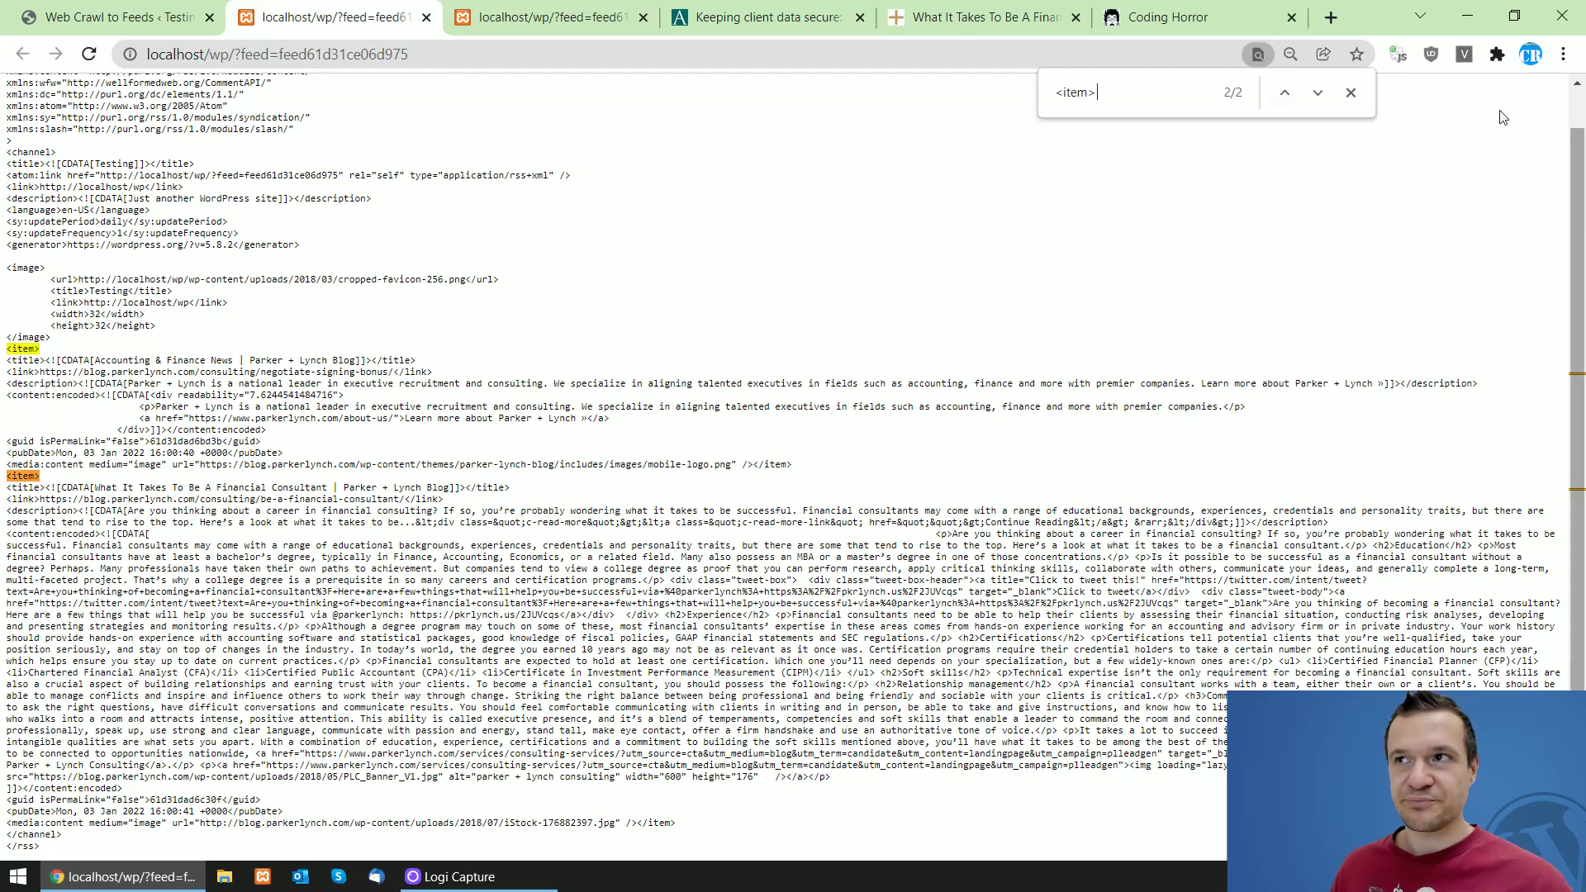
key(ctrl+shift+Tab)
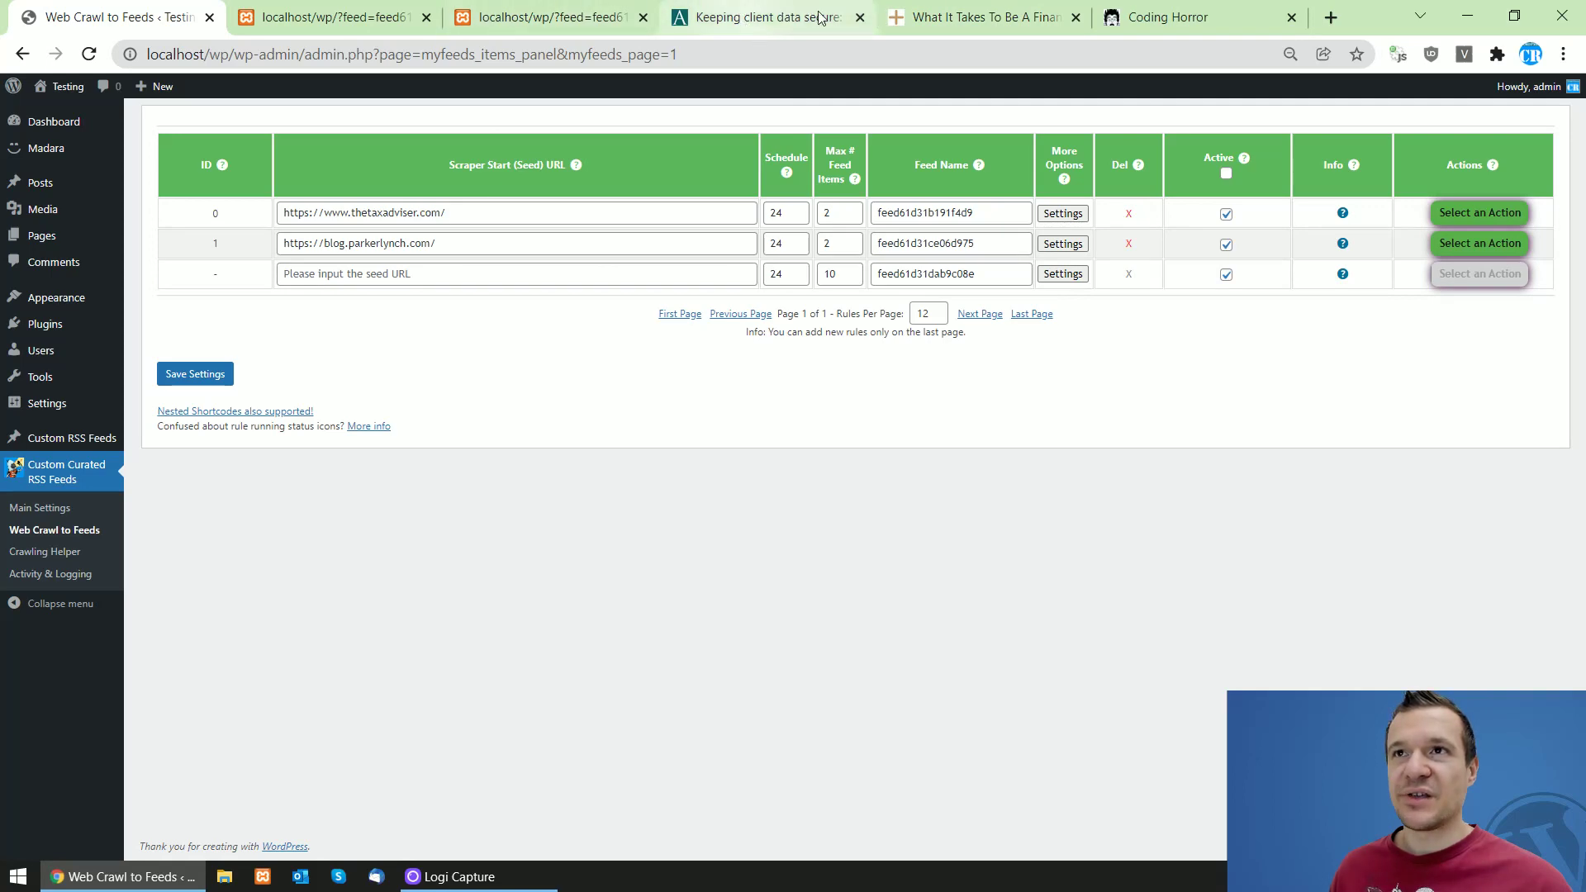
click(1183, 12)
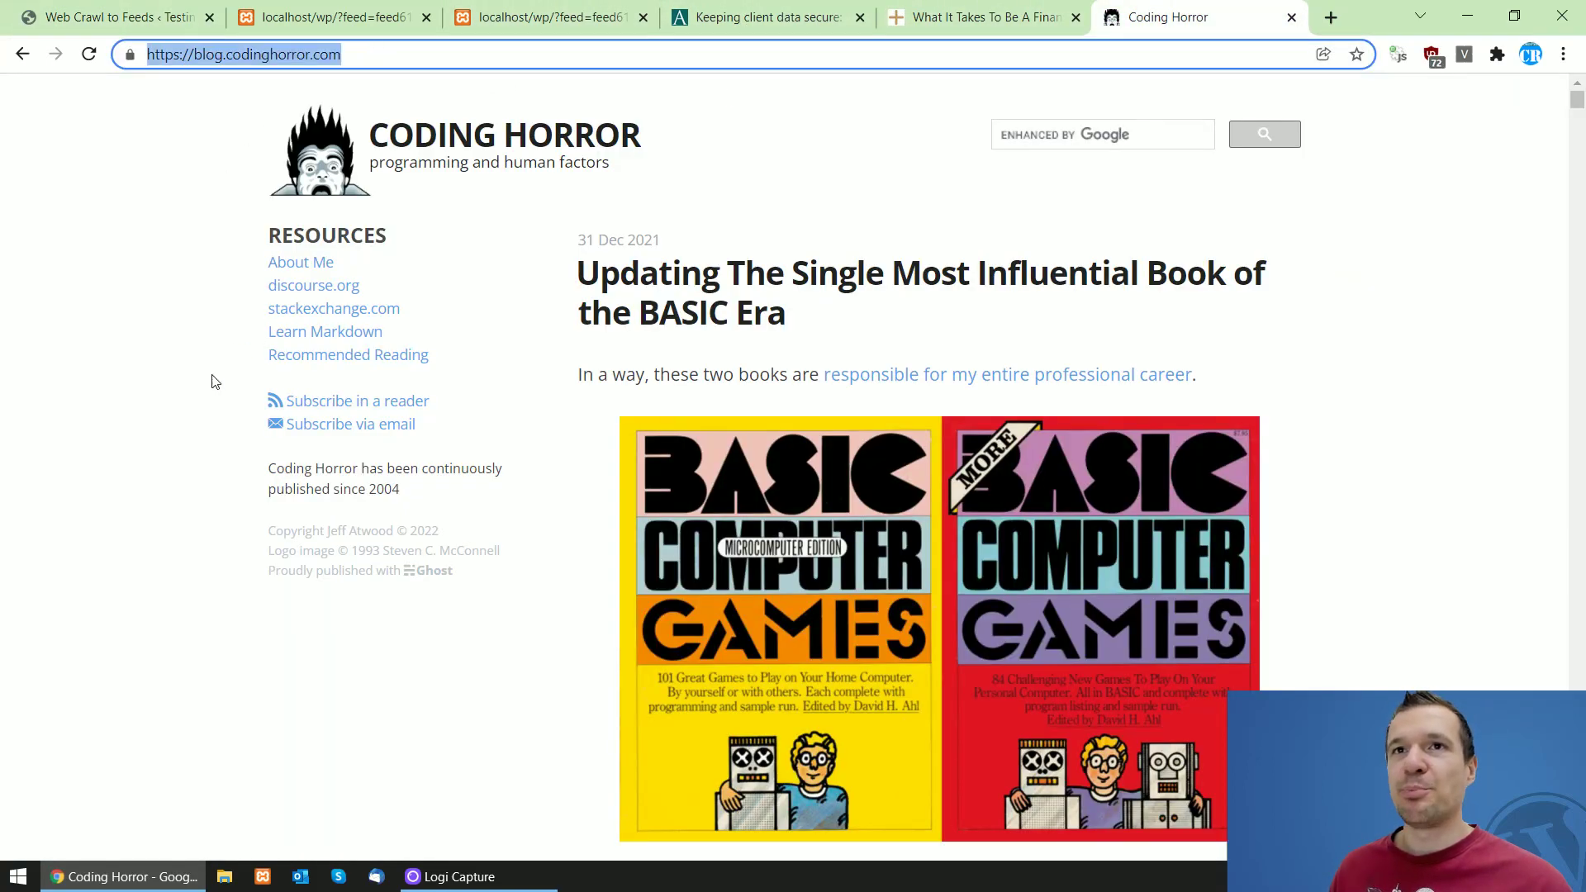
click(120, 16)
click(307, 274)
text(https://blog.codinghorror.com/)
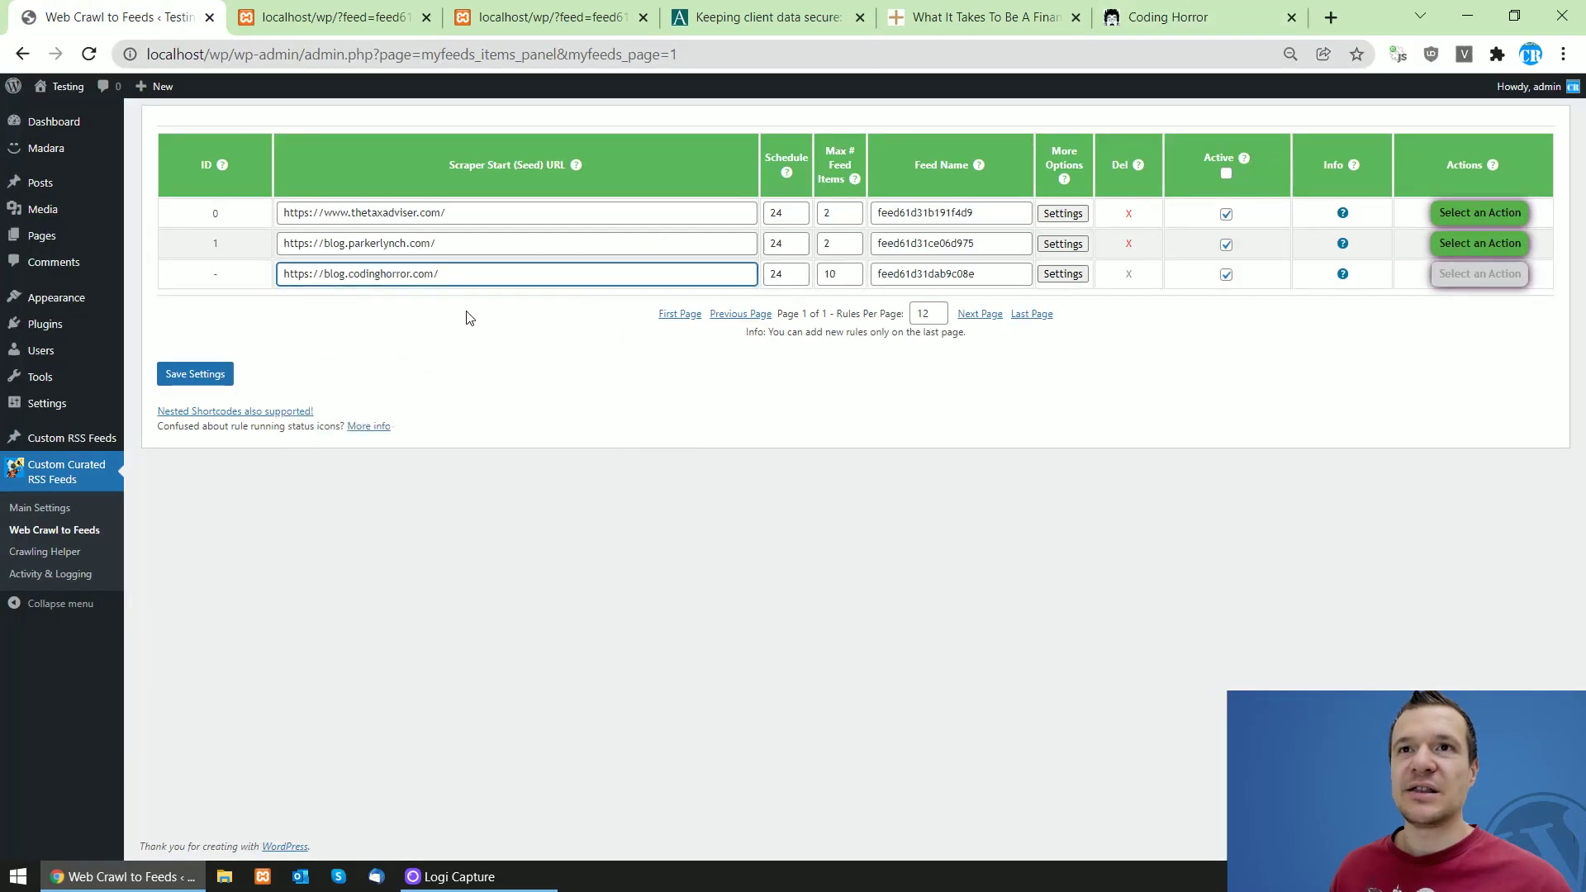
double_click(835, 273)
text(2)
- In the new rule's settings, enable Do Not Scrape Start URL and visually select the post title as the Seed Page Crawling Query
click(1064, 273)
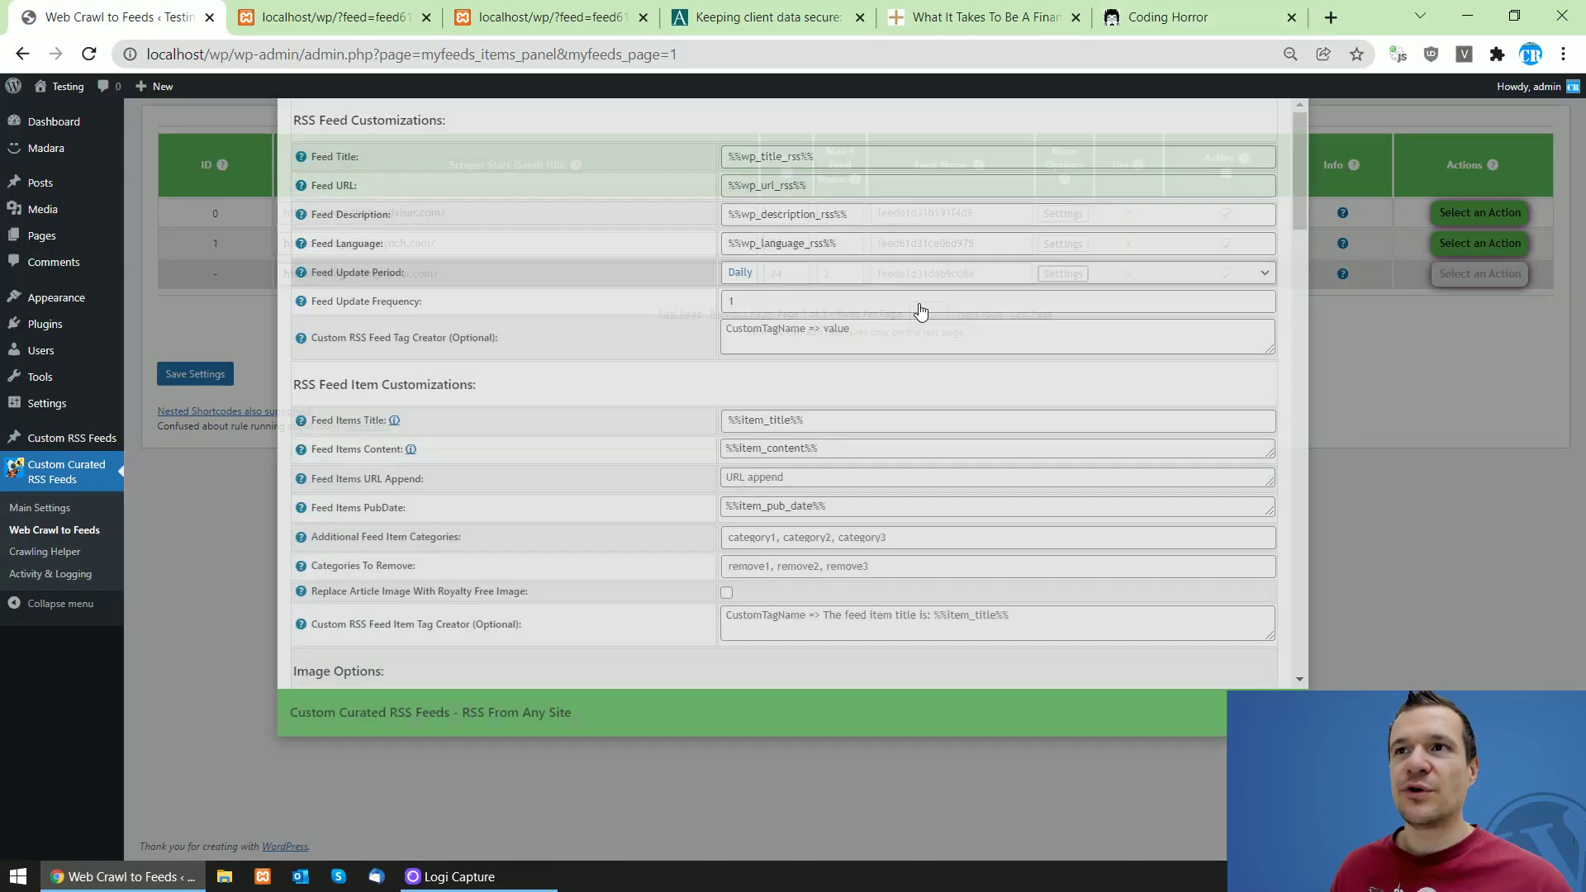
scroll(644, 409, down, 15)
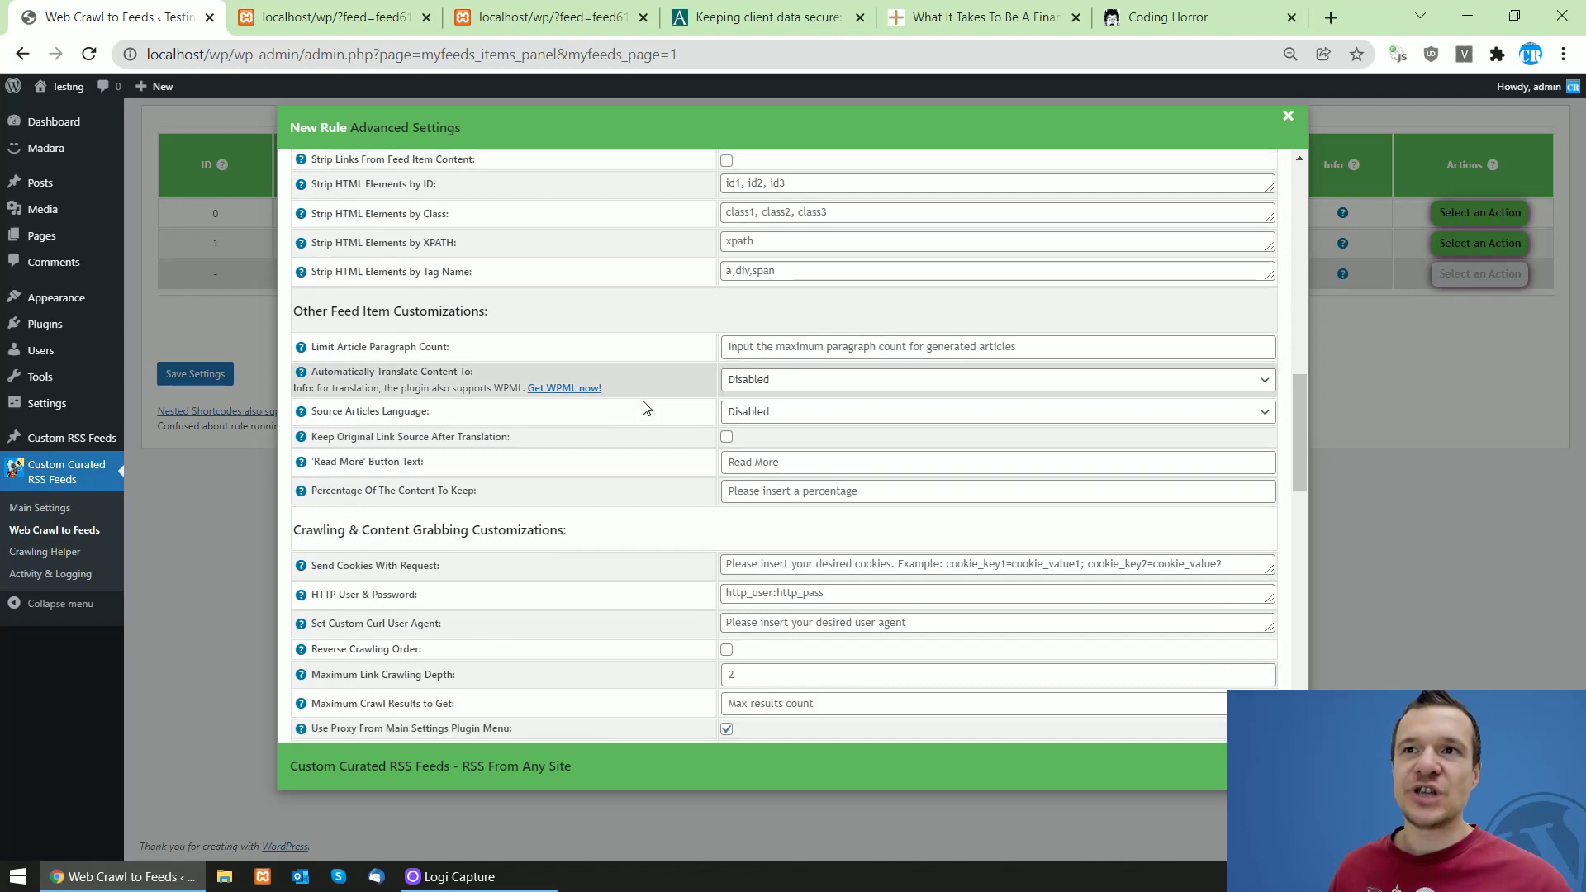
scroll(645, 407, down, 8)
scroll(443, 309, up, 1)
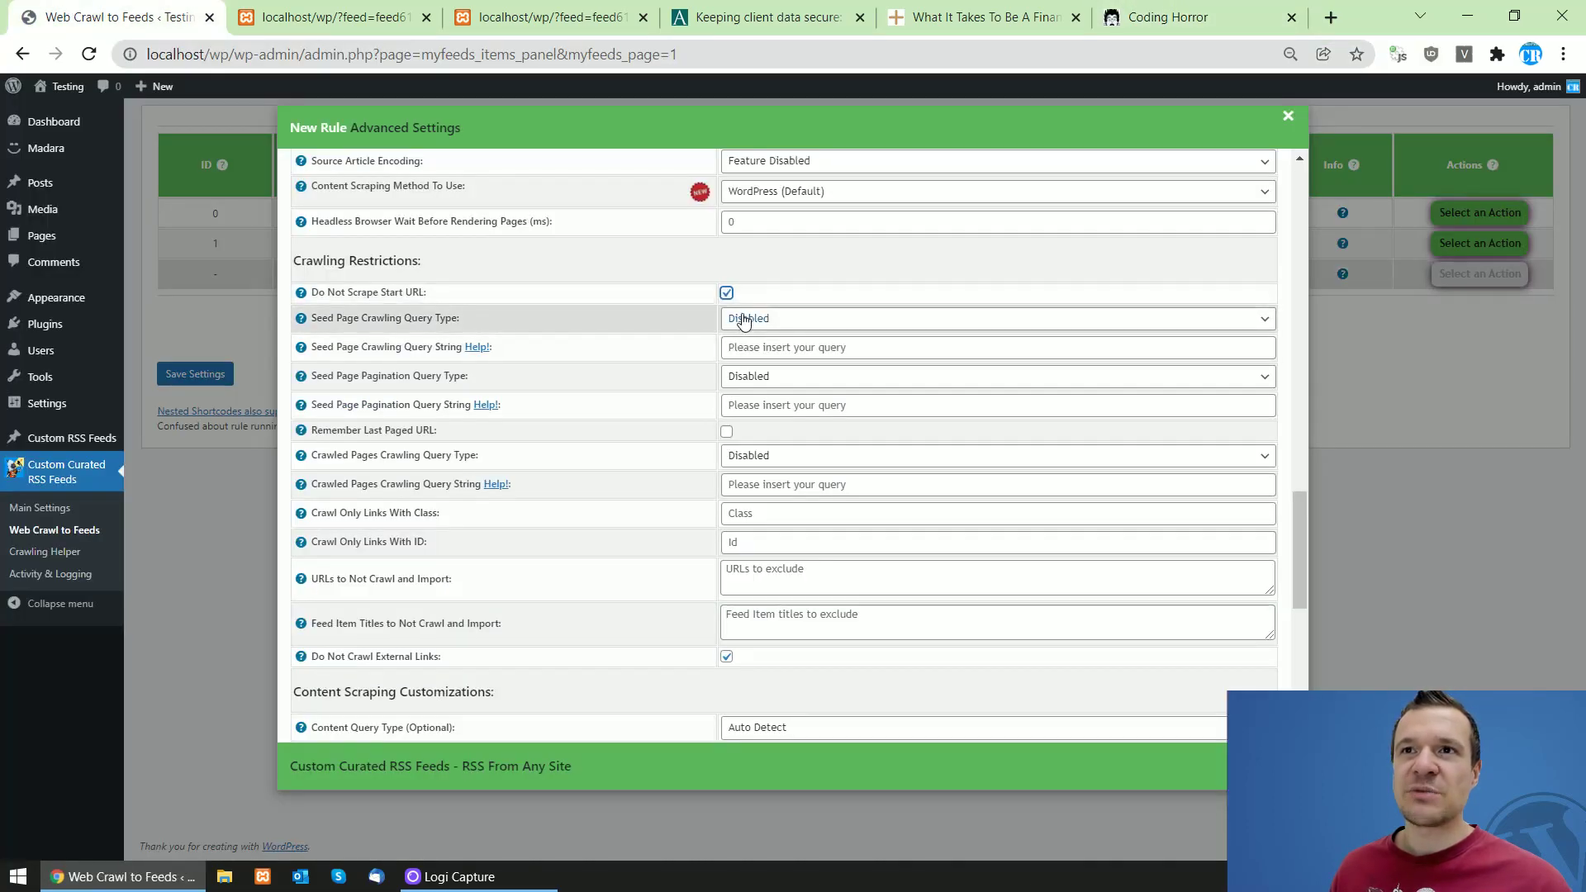
click(741, 324)
click(755, 353)
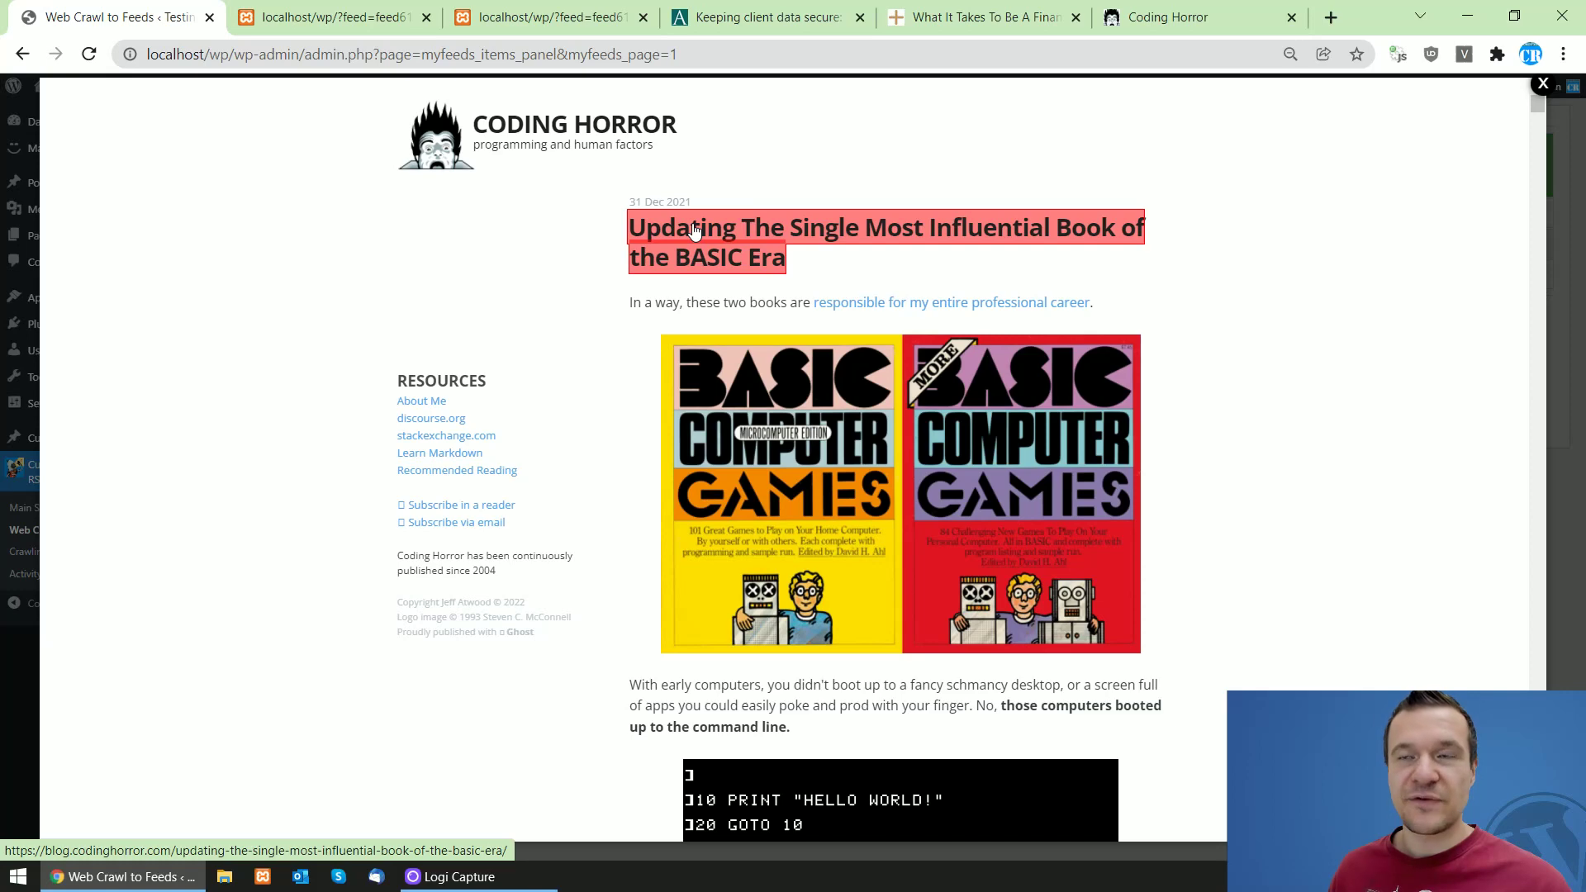
click(694, 230)
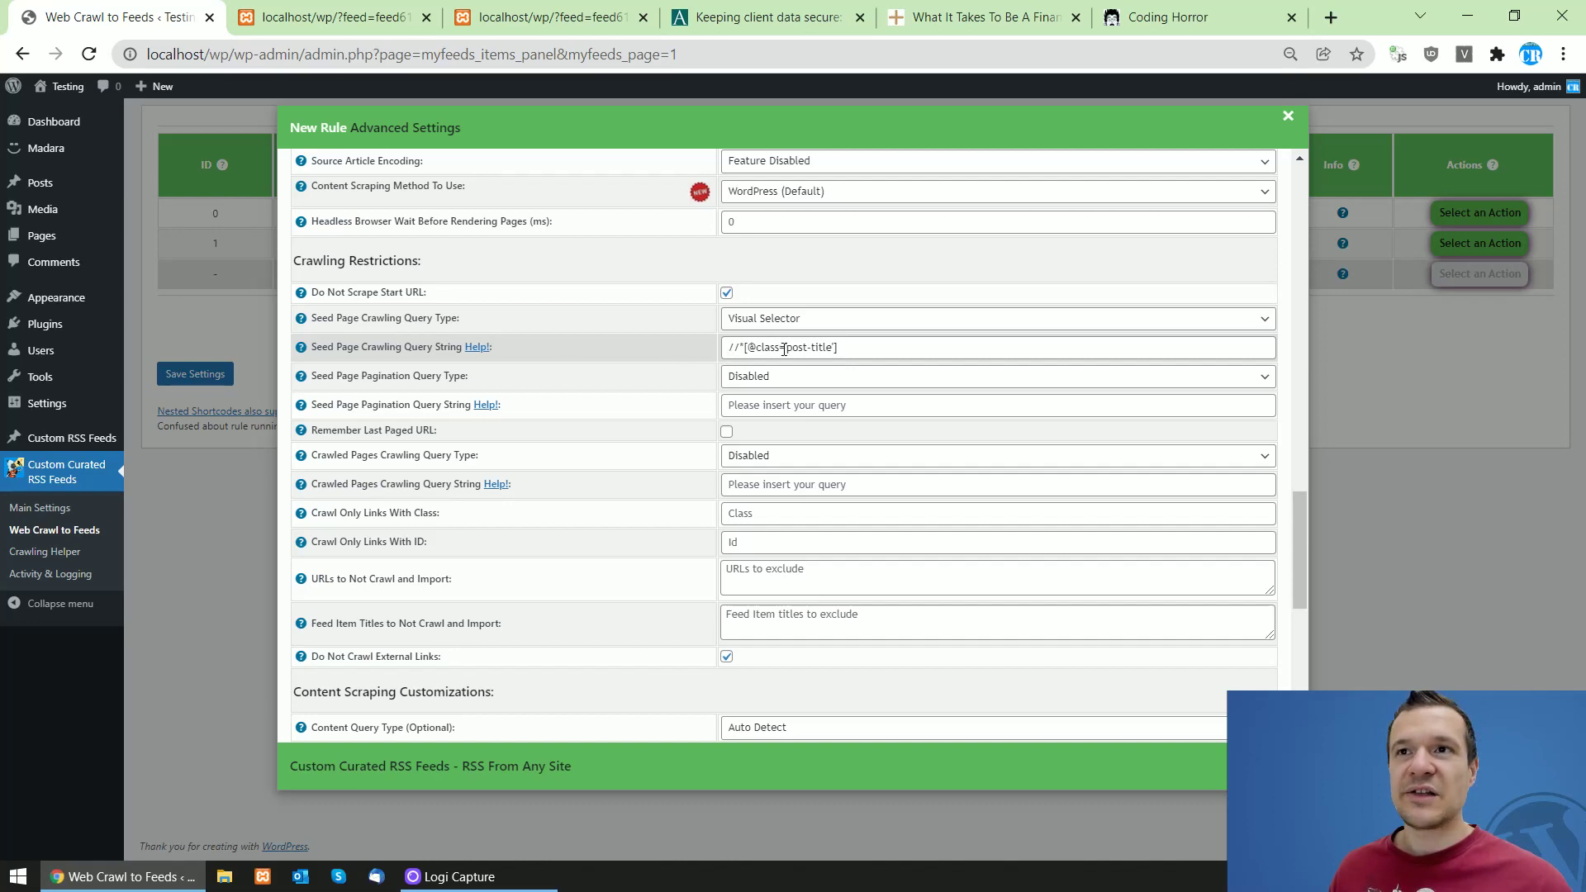
- Set the Content Query Type to Visual Selector and pick the whole post body of the Coding Horror article
scroll(647, 381, down, 5)
click(754, 315)
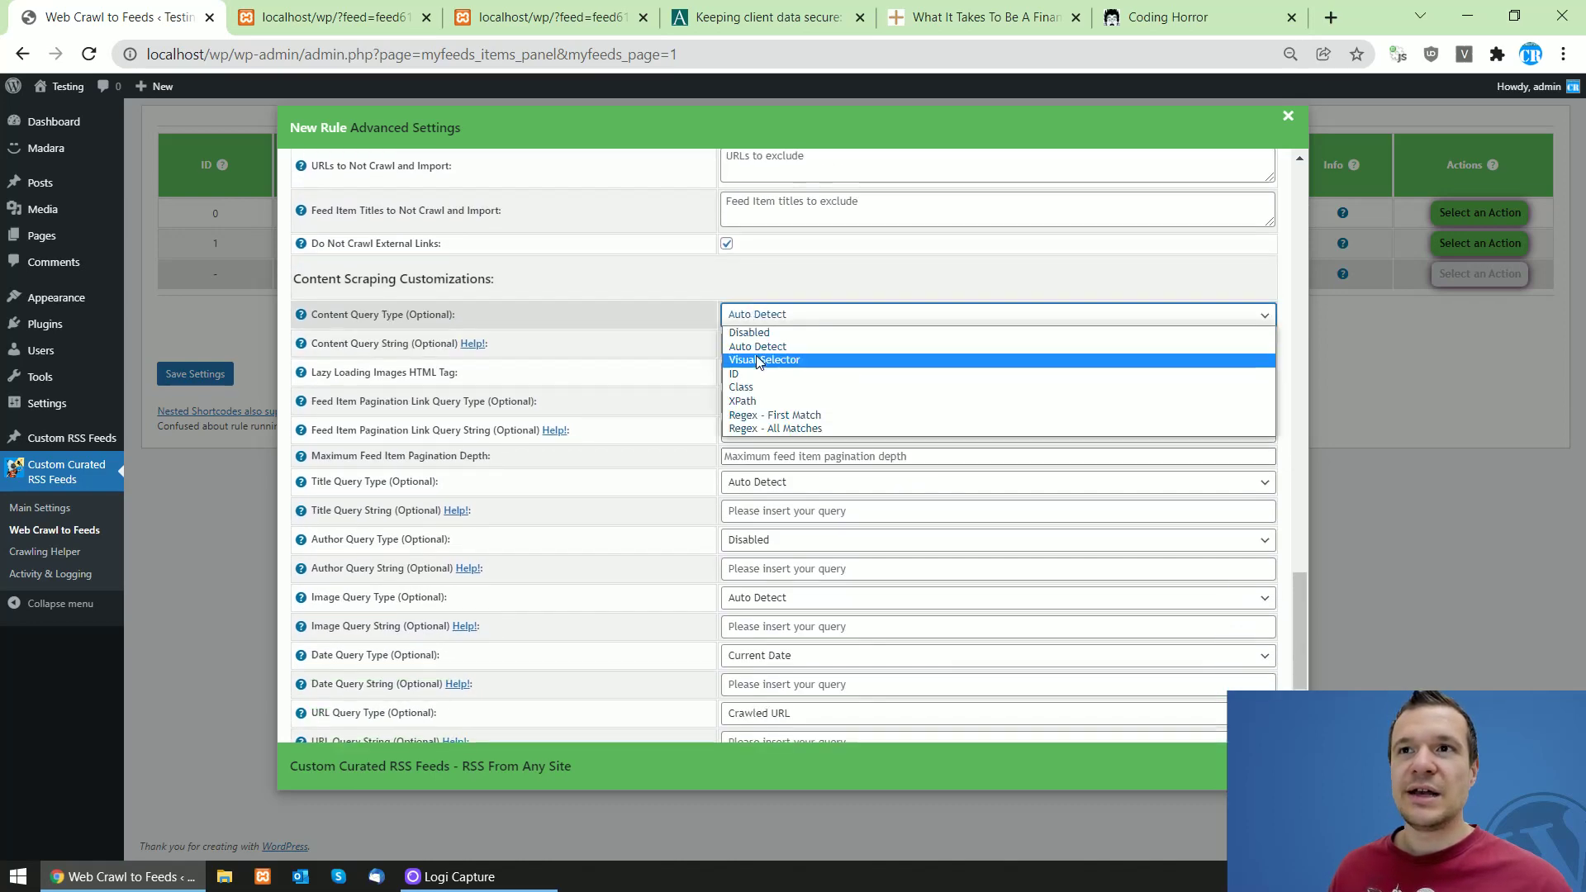
click(754, 364)
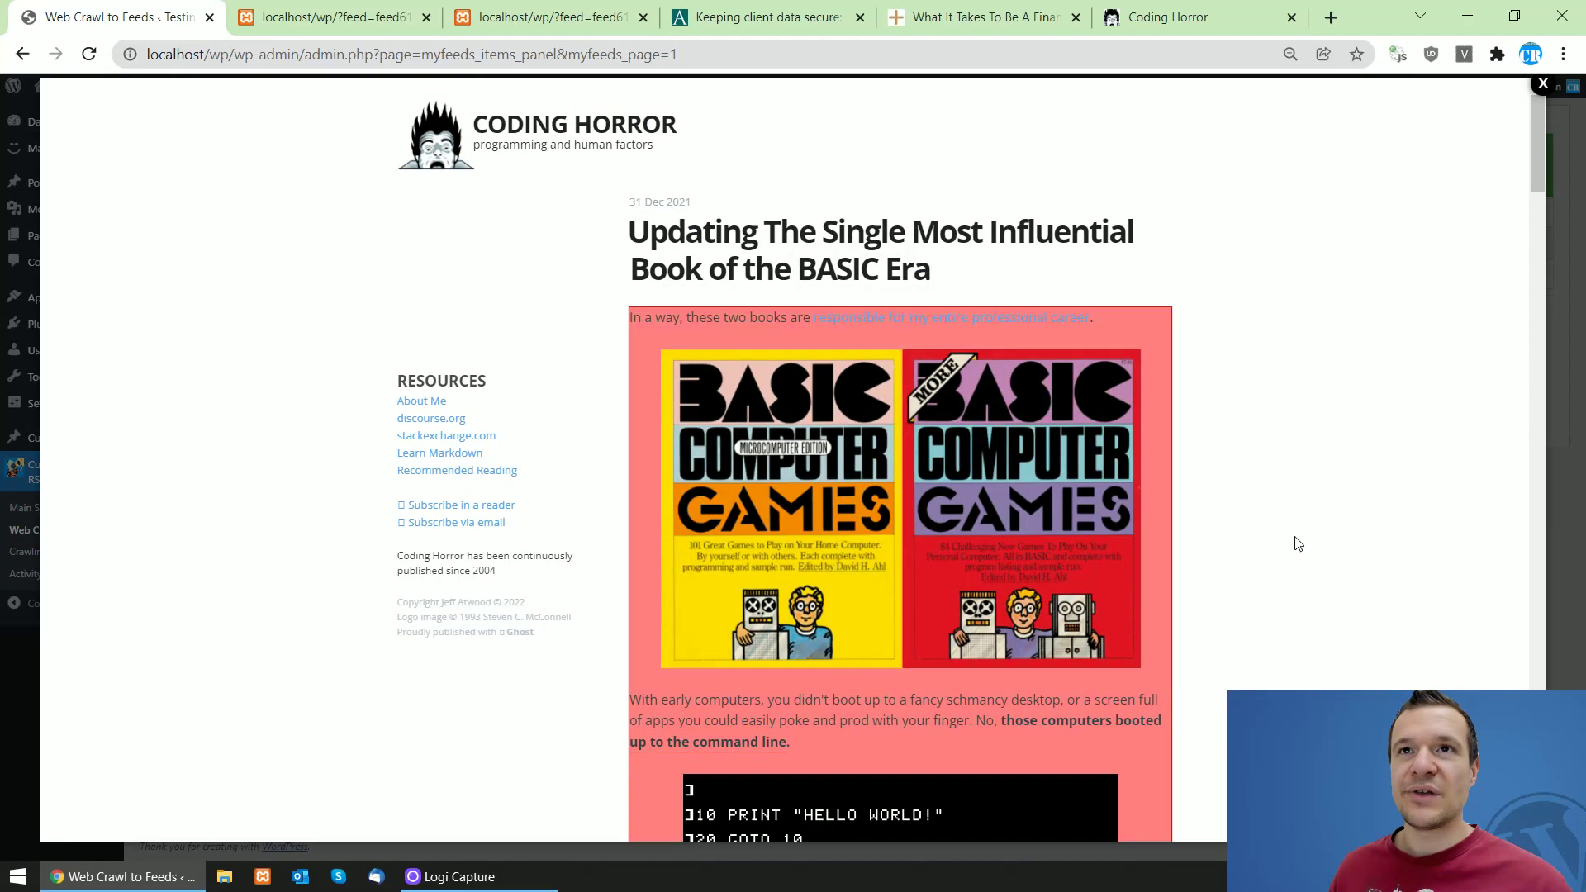
mouse_move(1534, 163)
mouse_down()
mouse_move(1537, 628)
mouse_move(1558, 153)
mouse_up()
scroll(858, 468, down, 3)
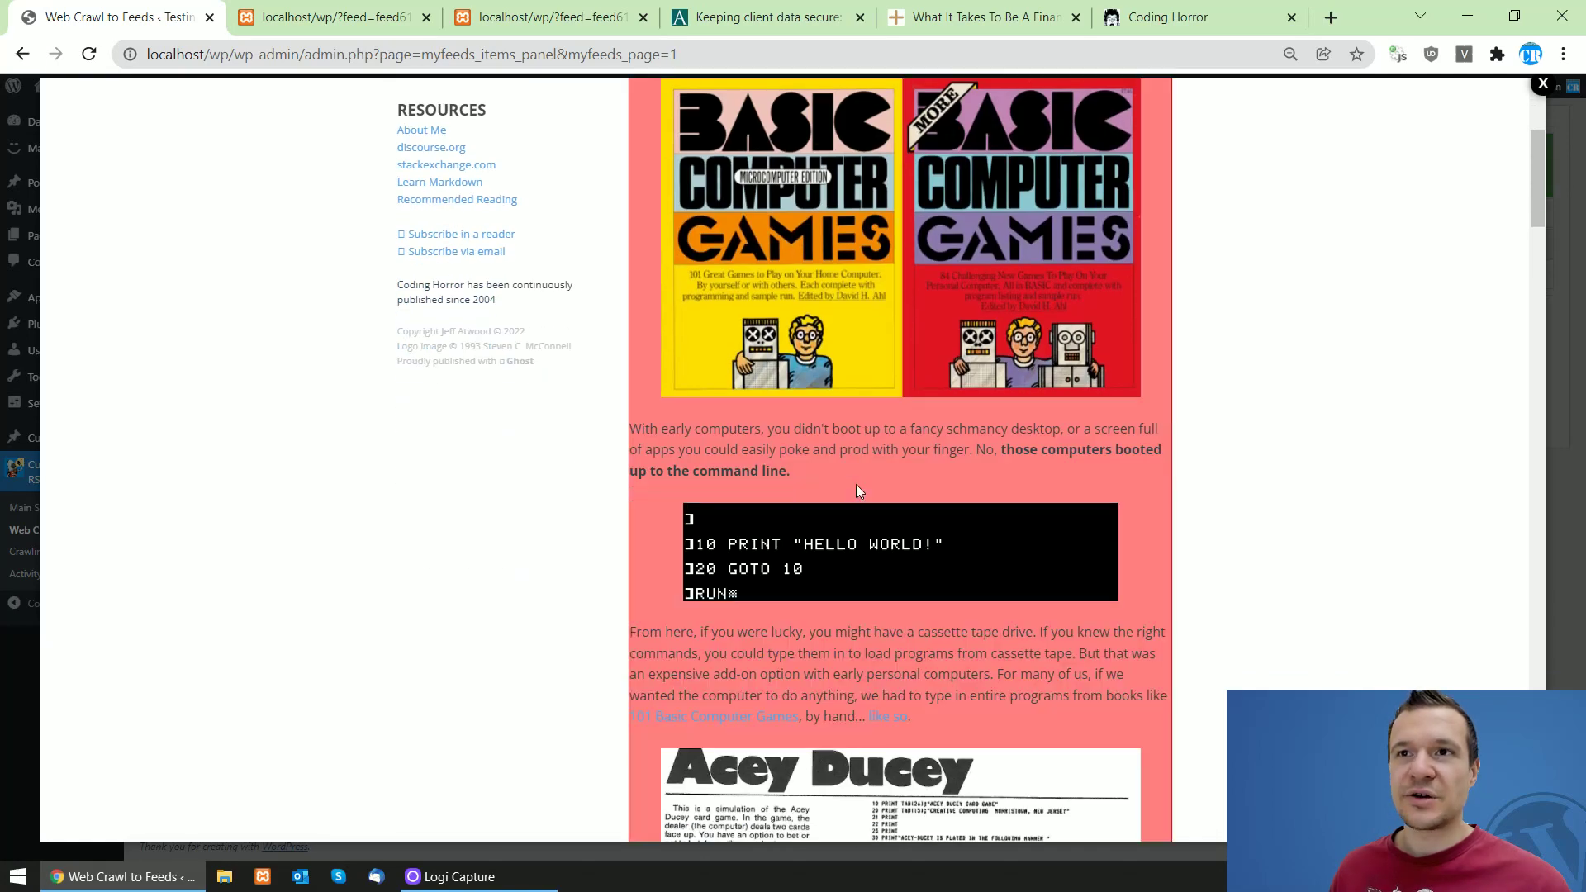
click(856, 485)
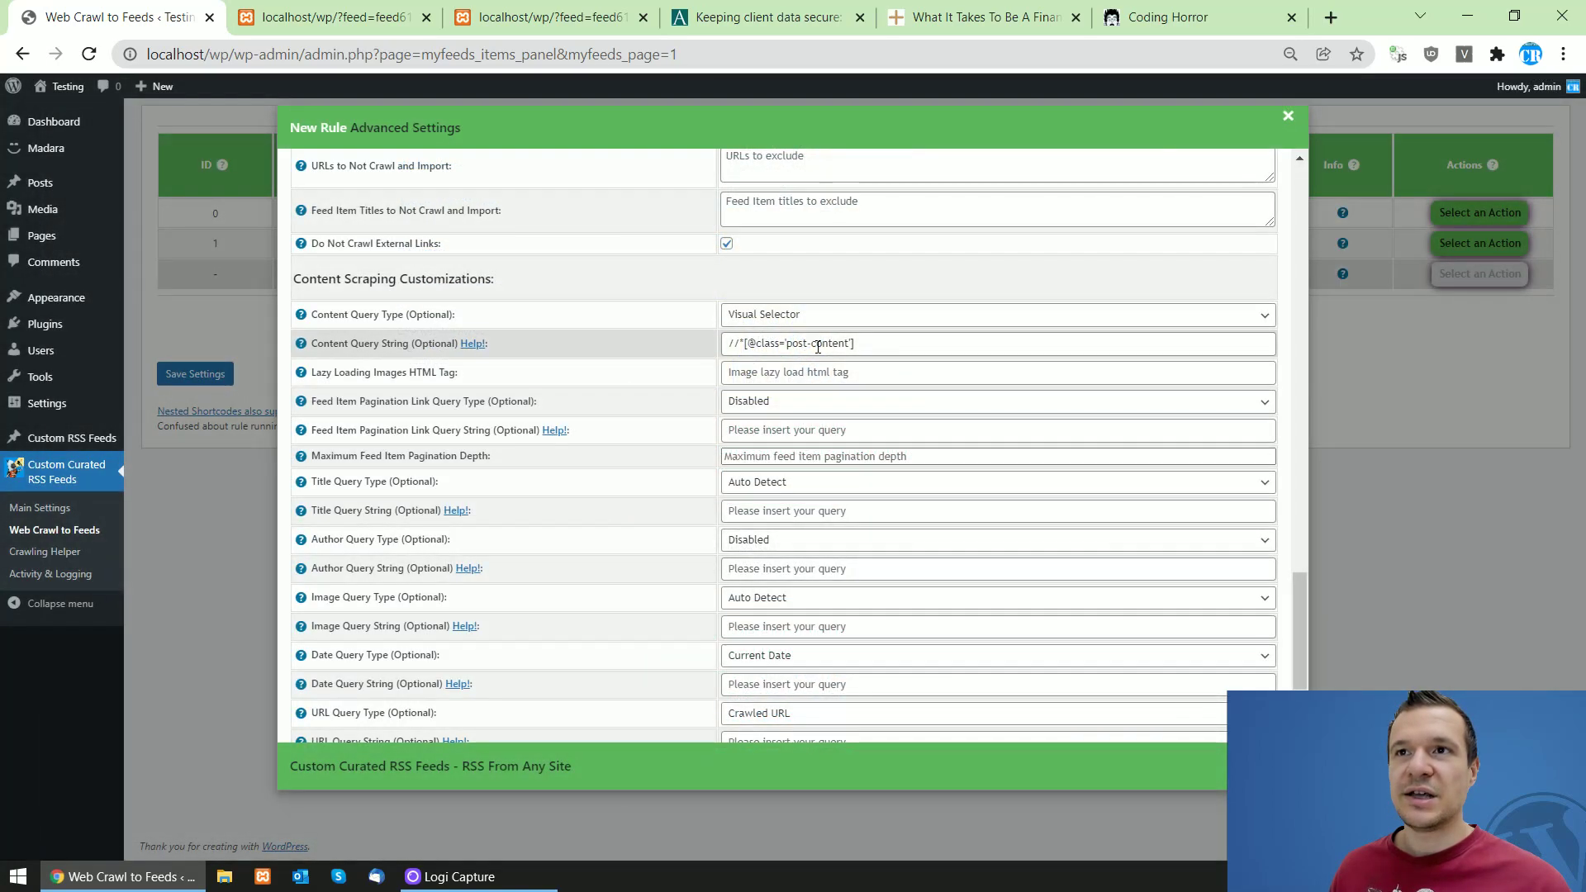
- Save the Coding Horror rule and run it
click(235, 373)
click(218, 372)
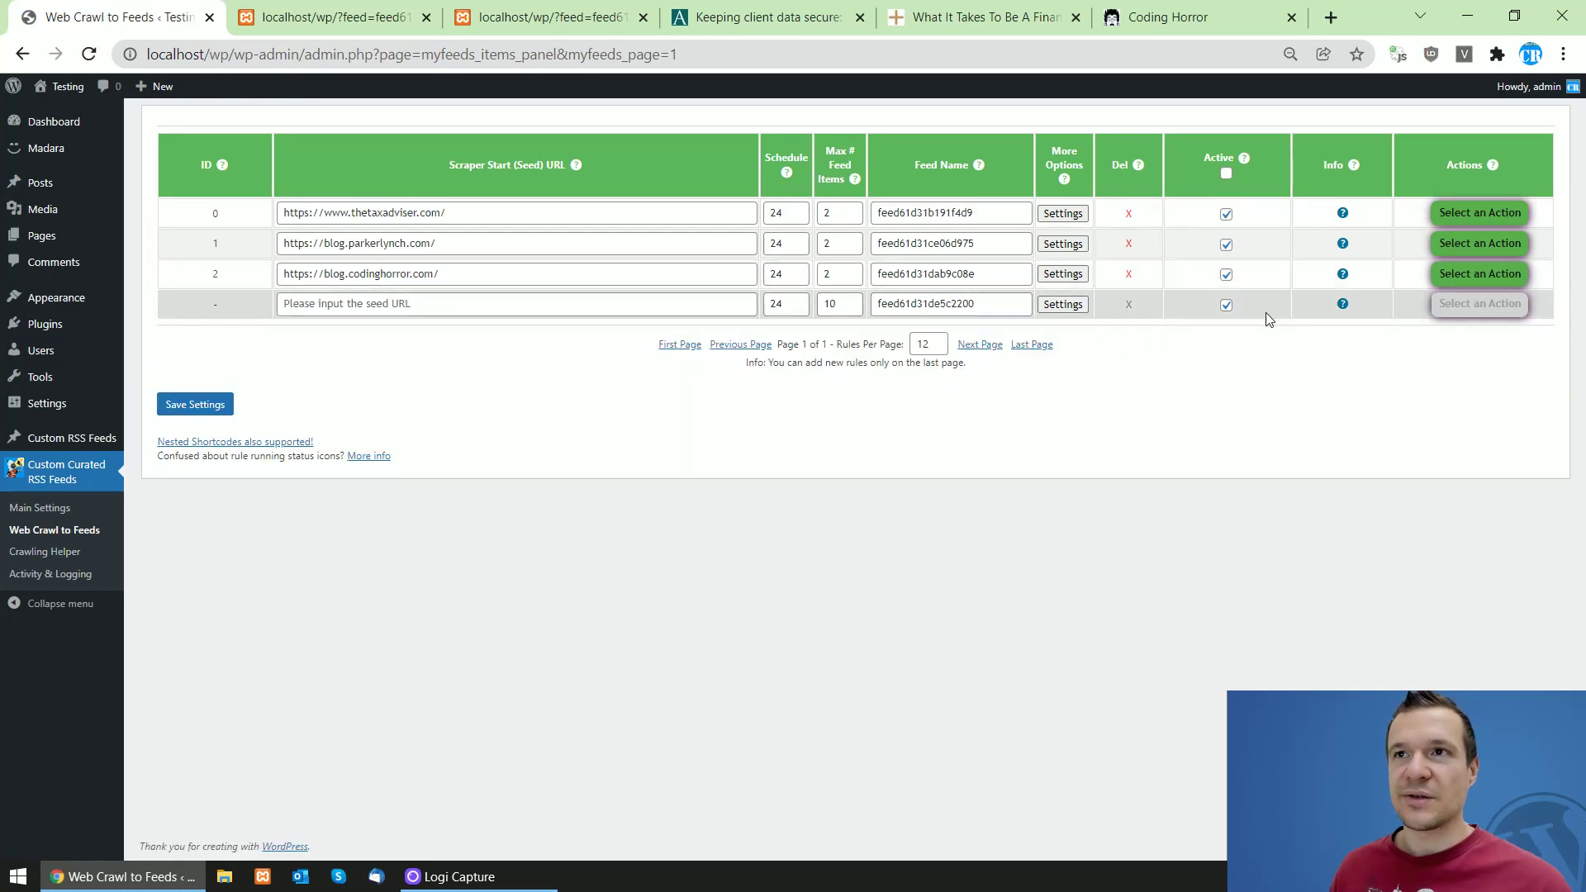
click(1479, 306)
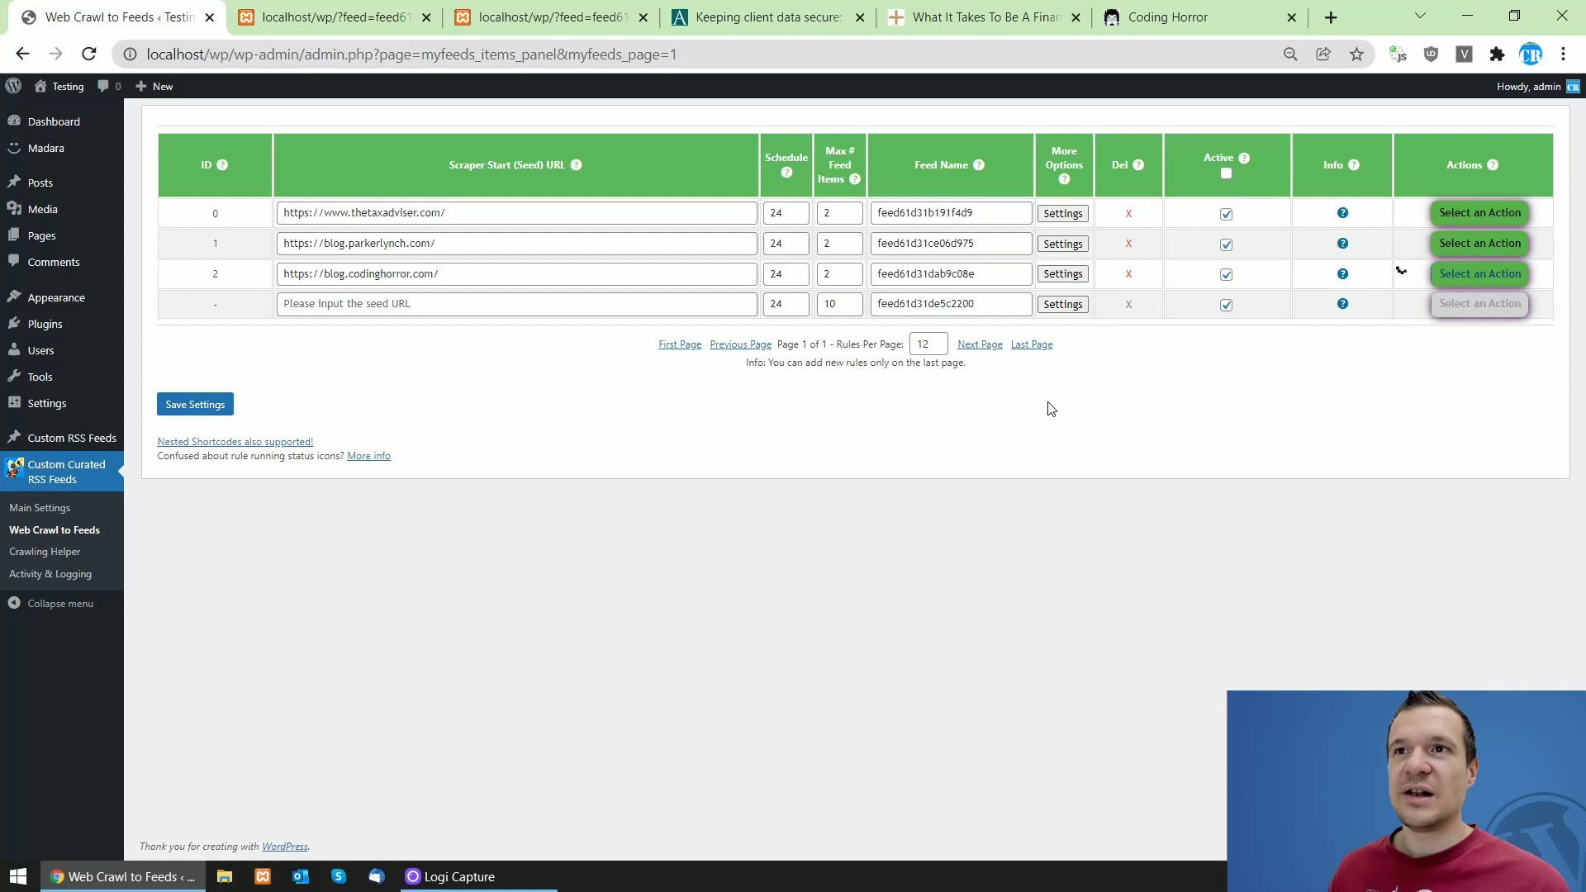
triple_click(466, 274)
click(462, 304)
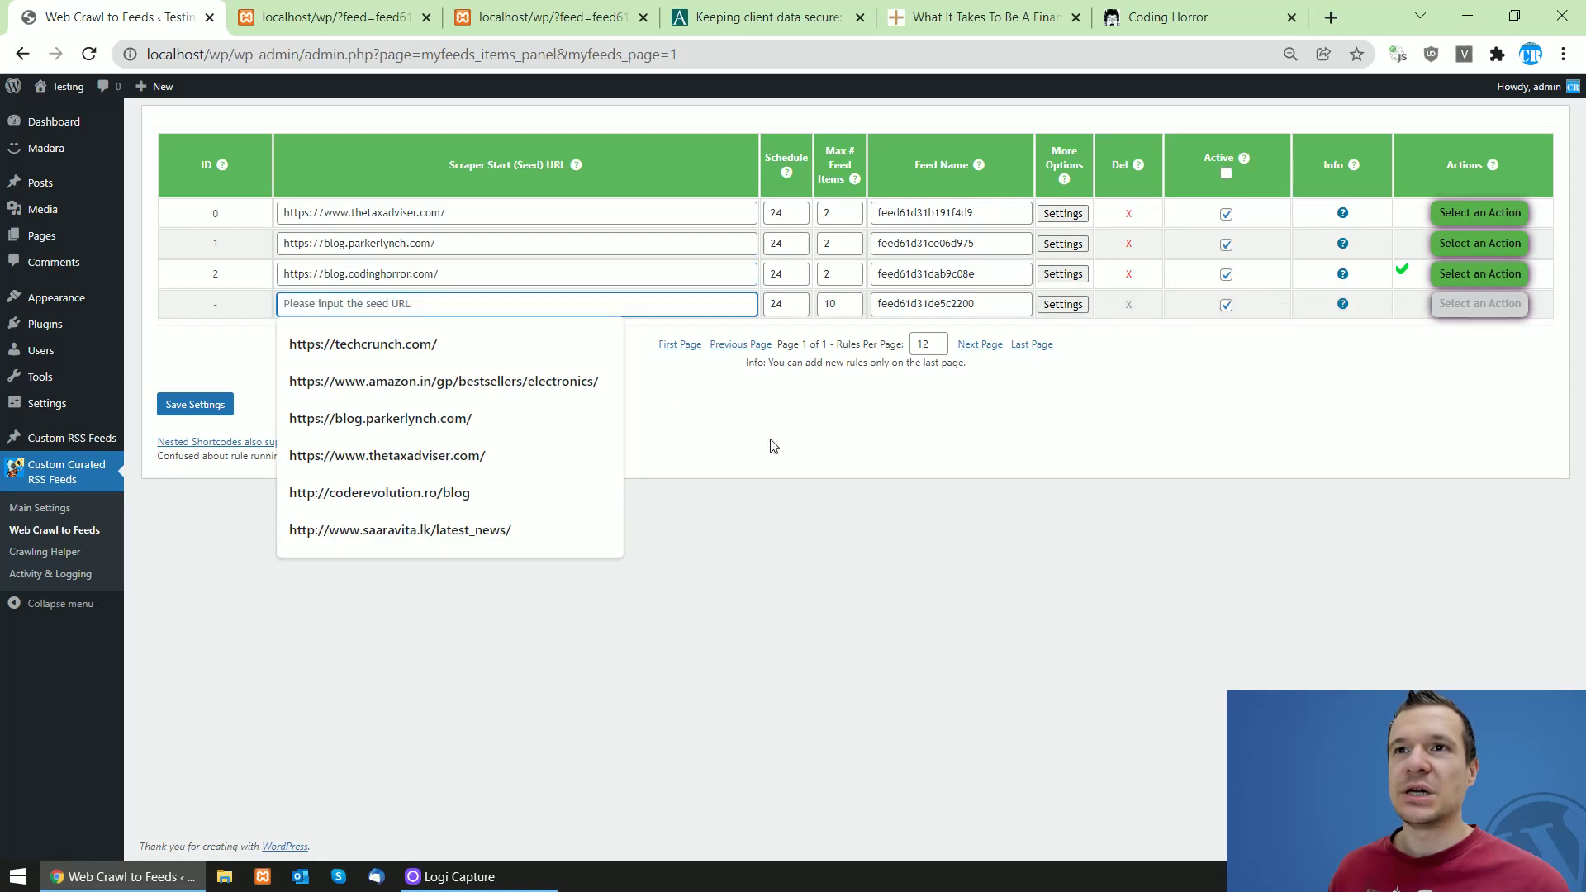
click(1287, 461)
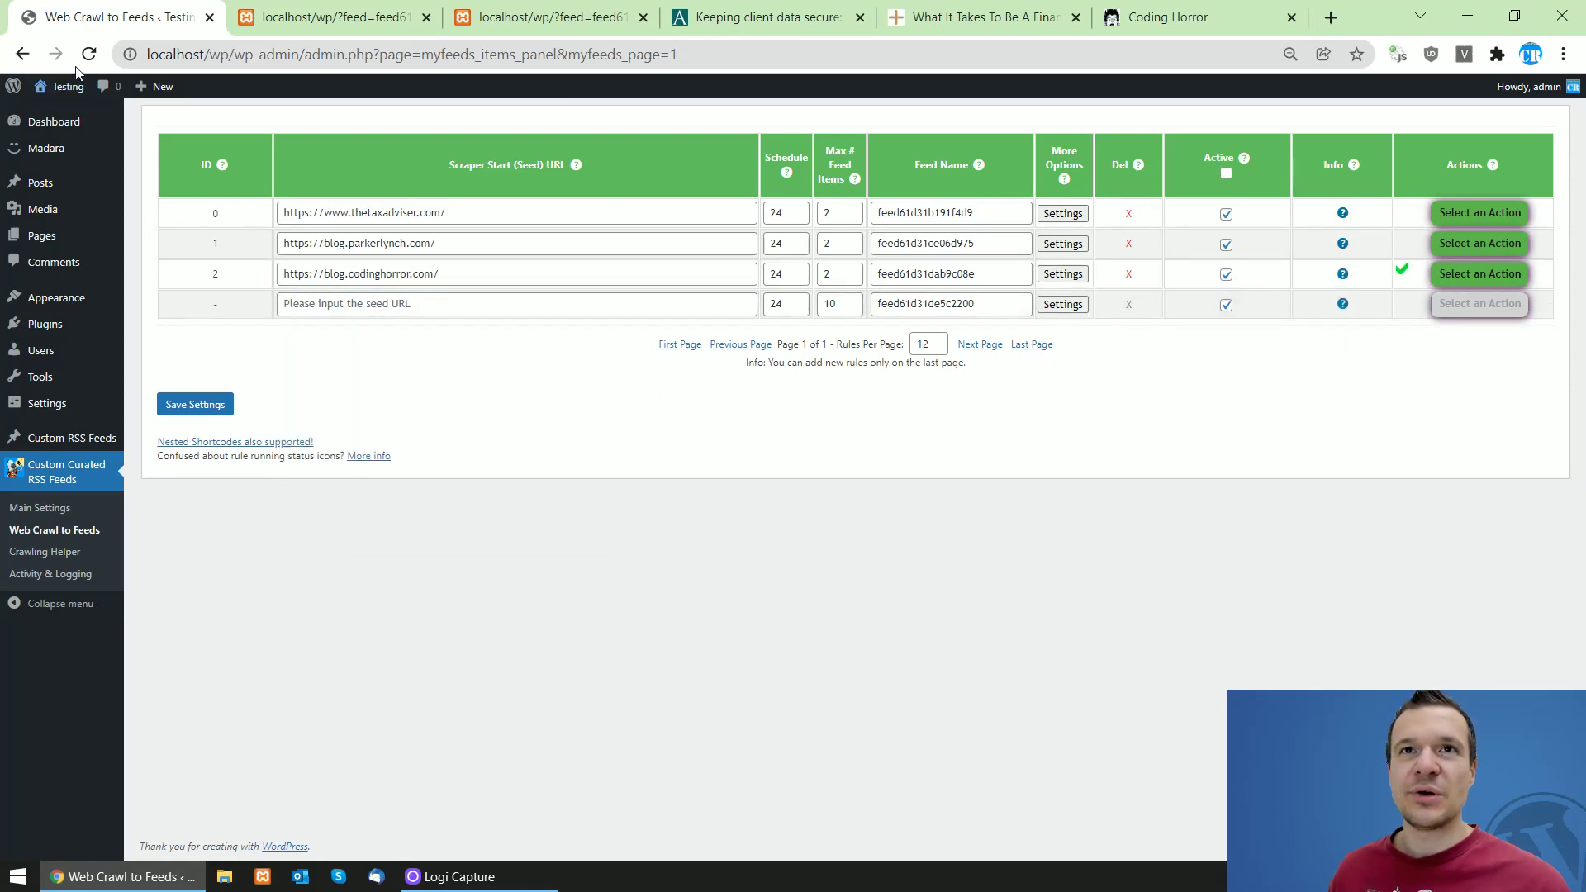
- Open the Coding Horror rule's generated feed, review its full article content, and return to the crawl rules
click(1344, 284)
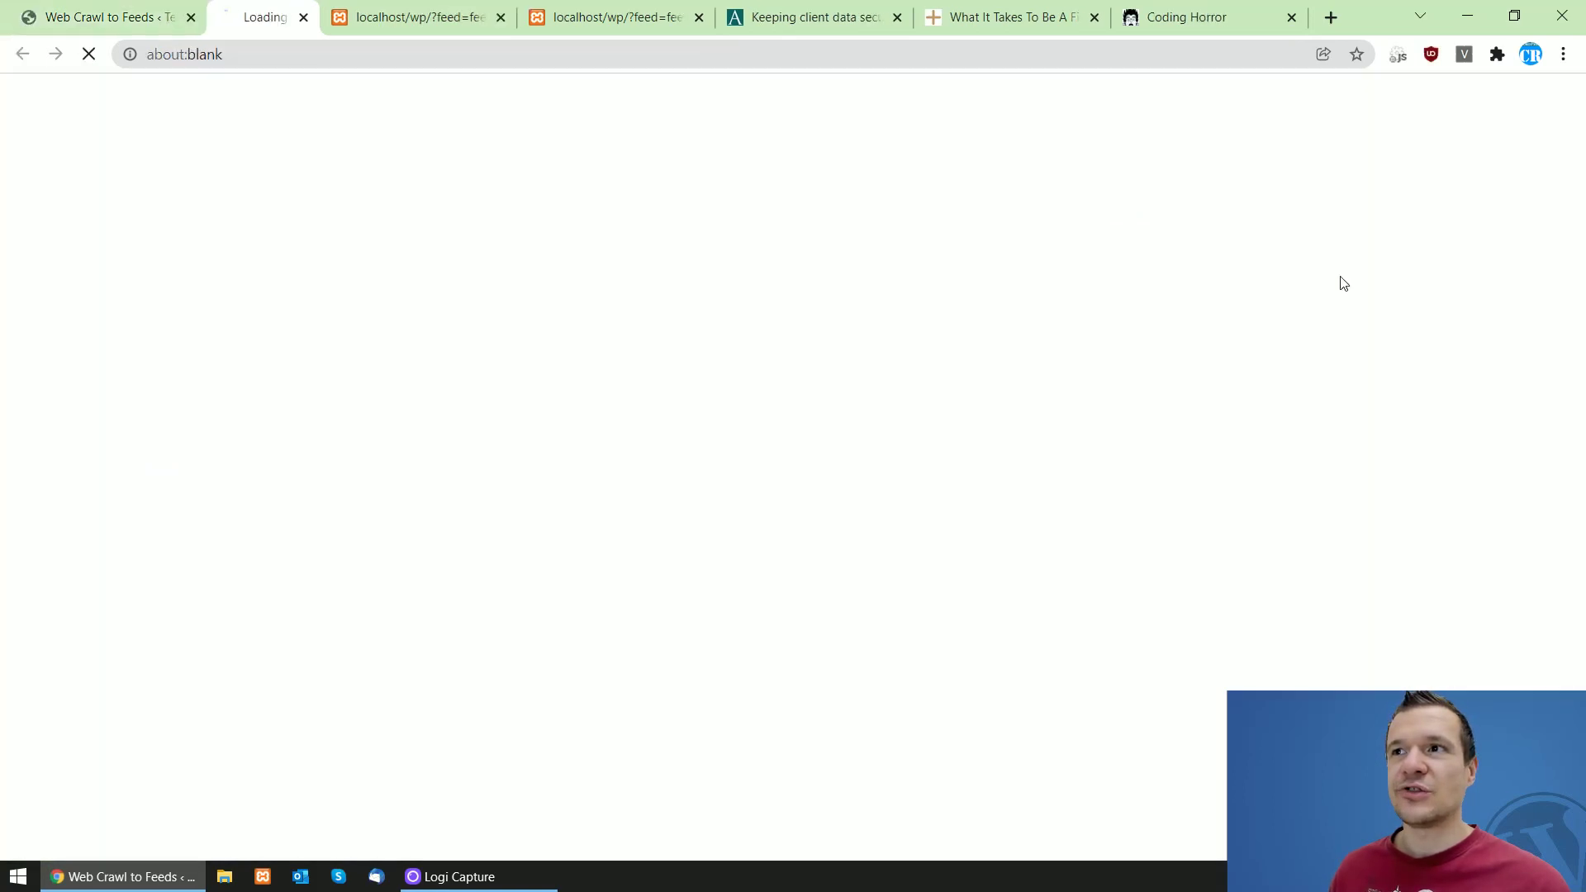
scroll(354, 463, down, 5)
scroll(354, 463, up, 4)
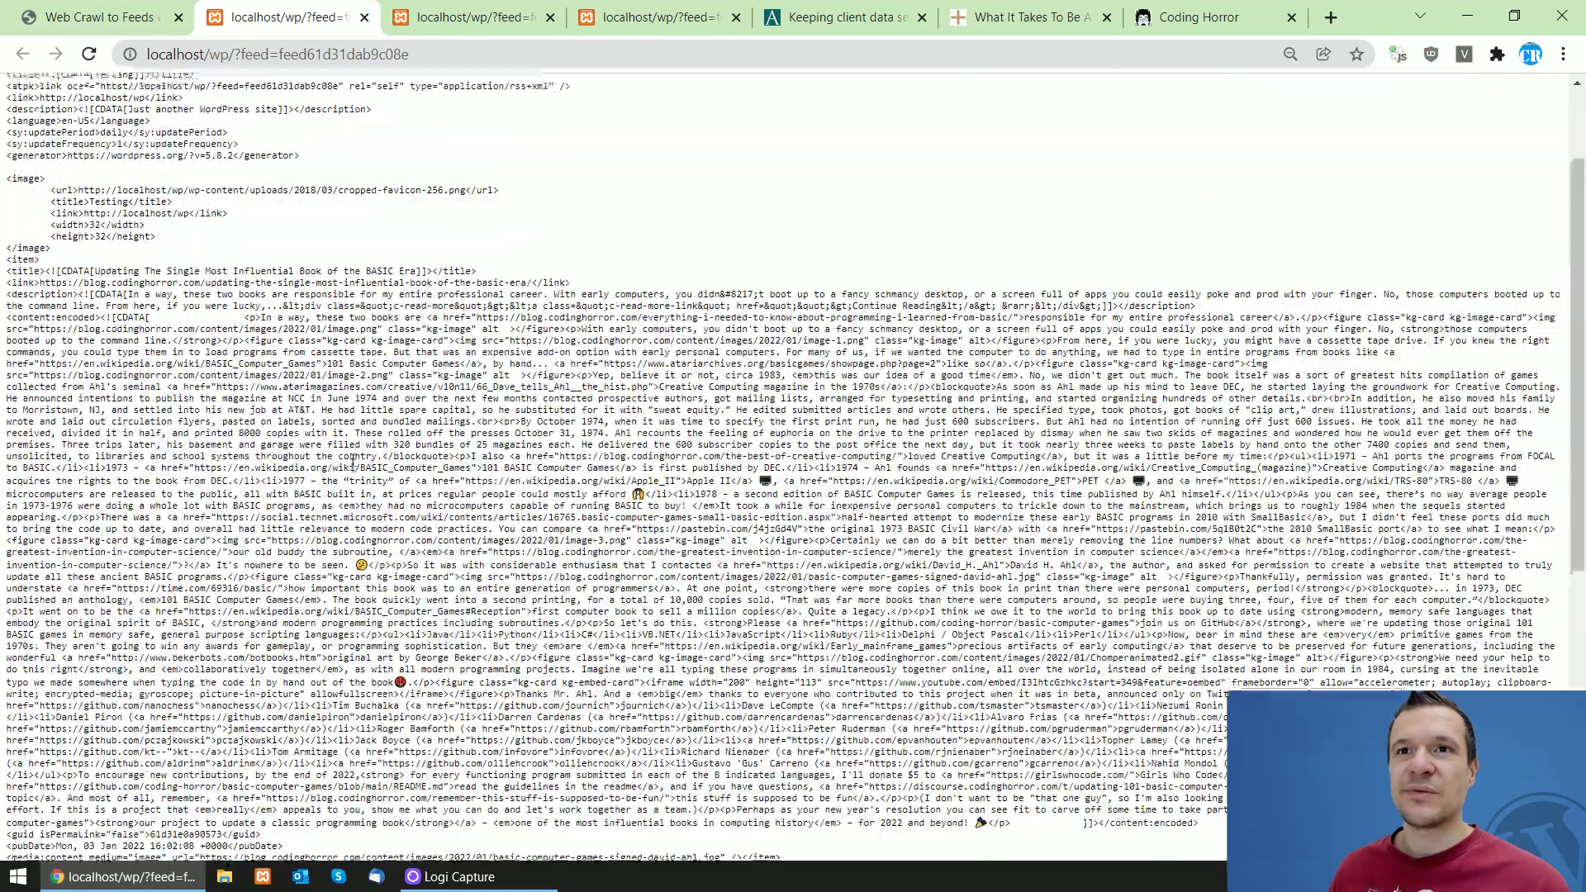
scroll(353, 463, up, 1)
click(91, 17)
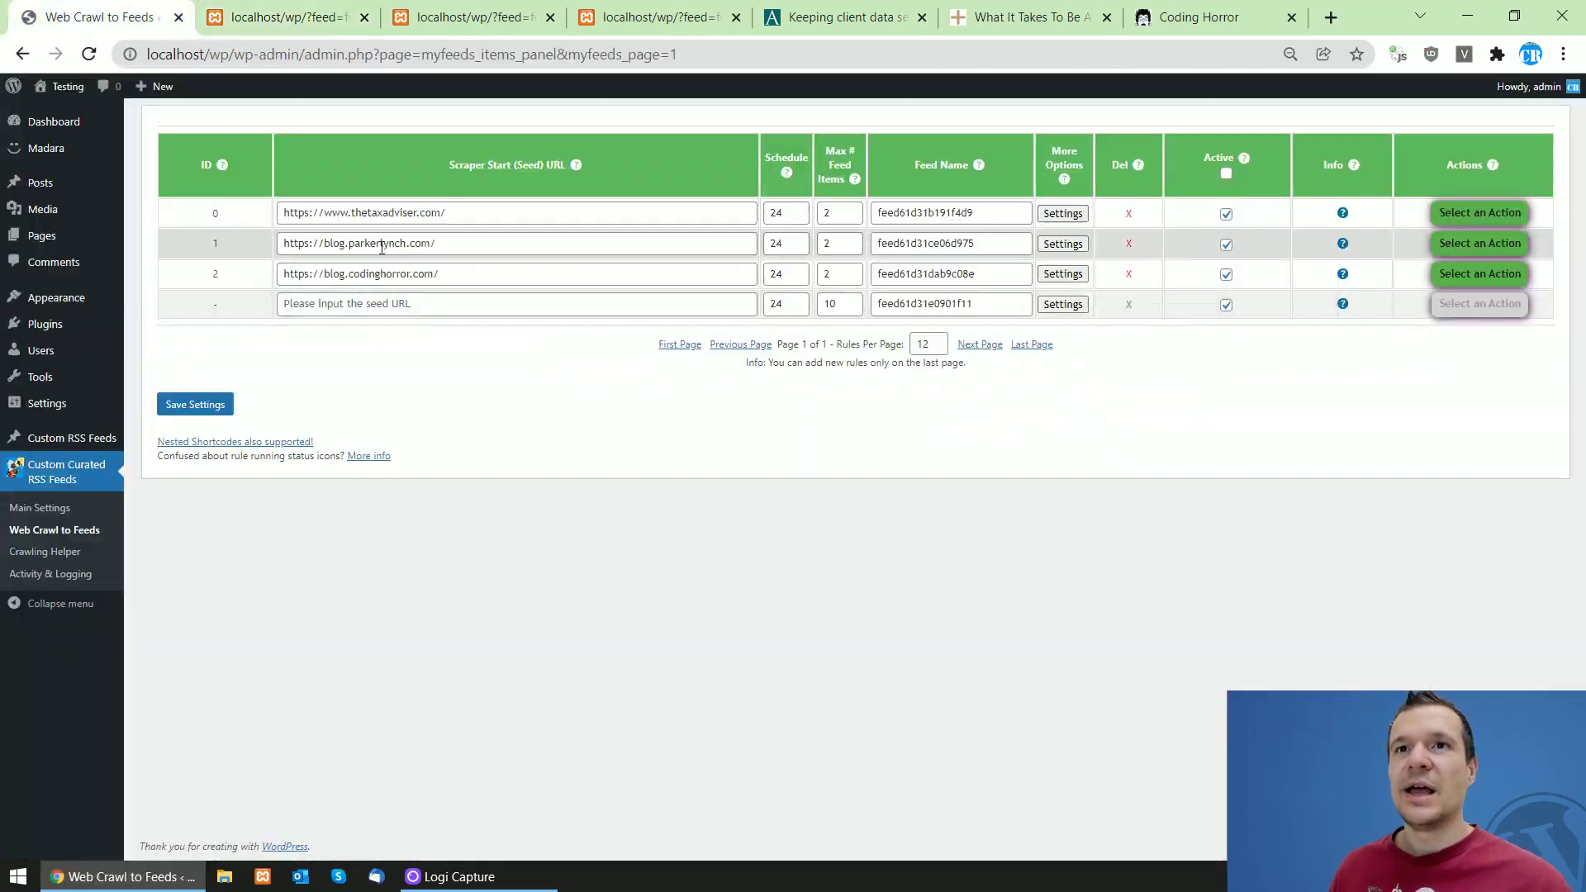
- In the Coding Horror rule, reselect Visual Selector for the Seed Page Crawling Query and pick the empty block above Resources
click(1064, 274)
scroll(611, 508, down, 4)
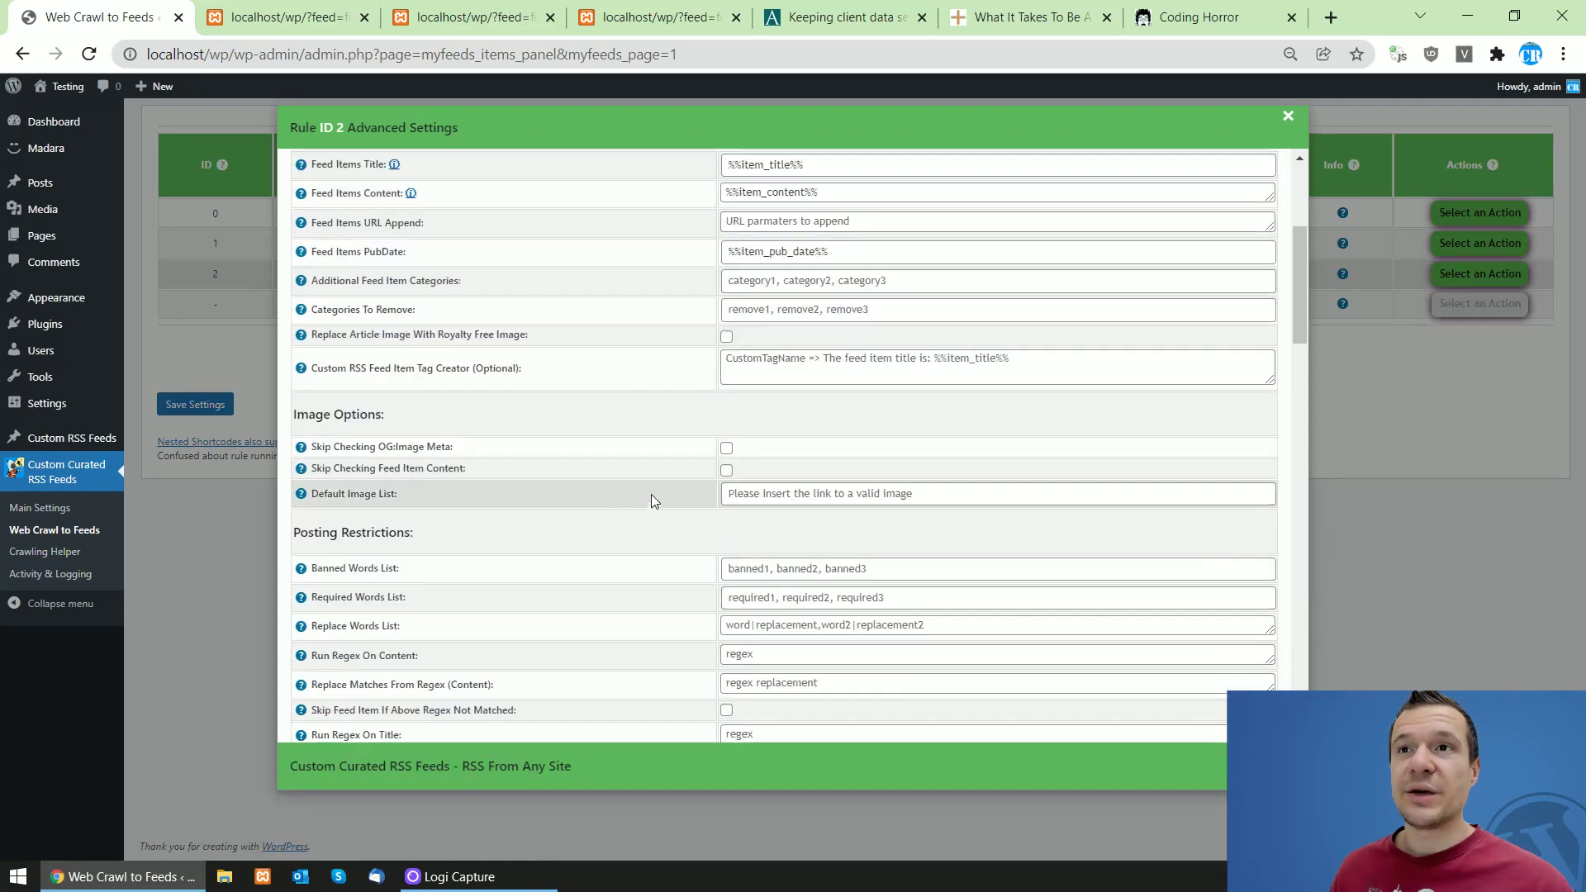
drag(1301, 275, 1264, 535)
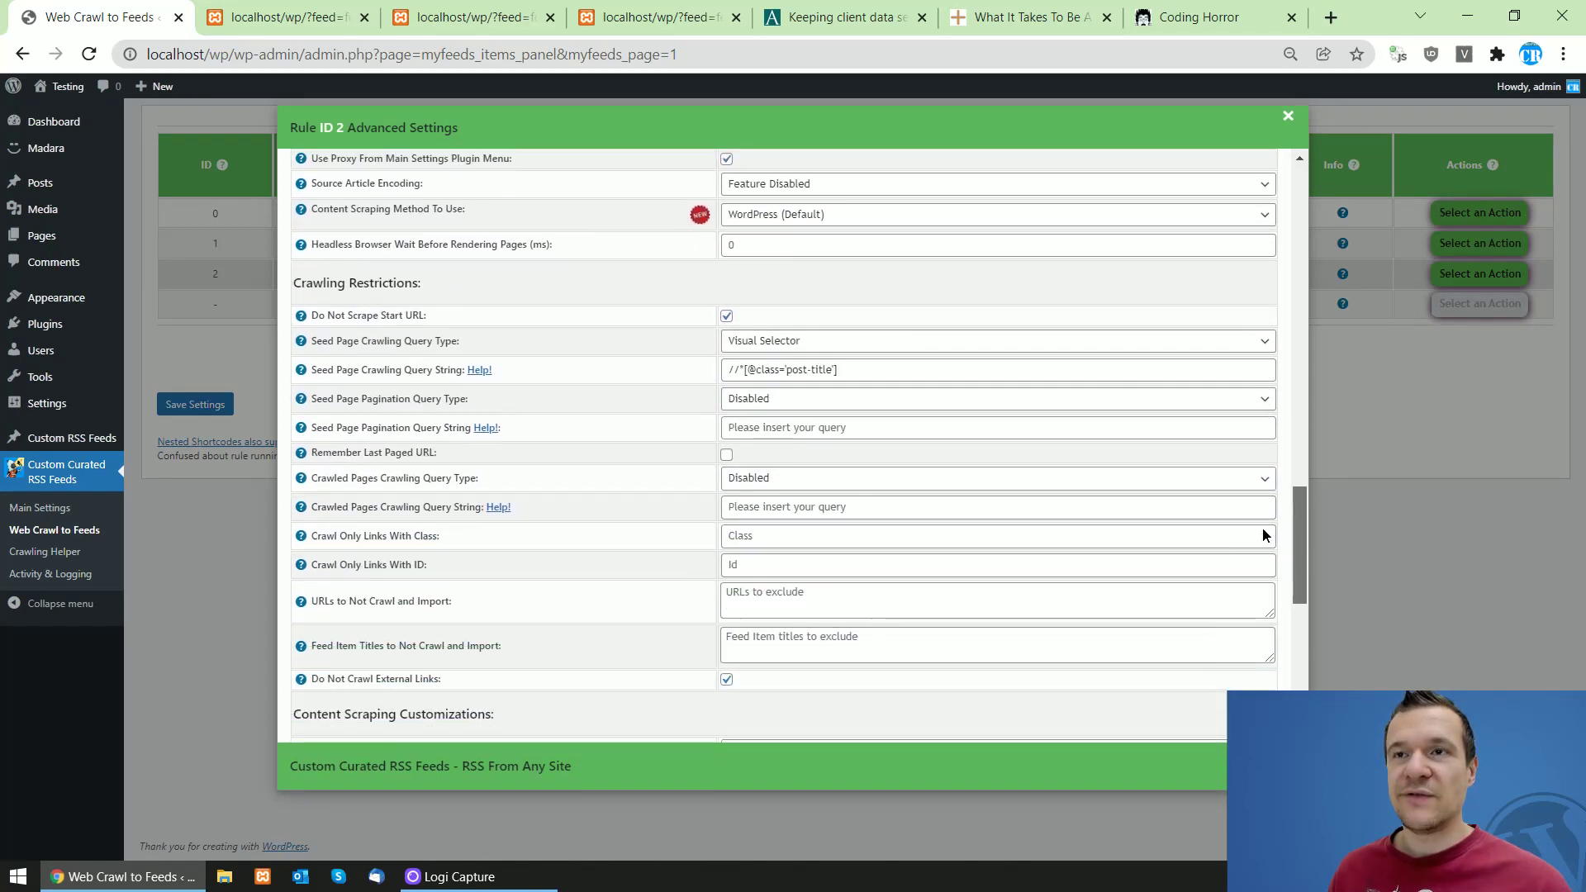
click(781, 352)
click(759, 360)
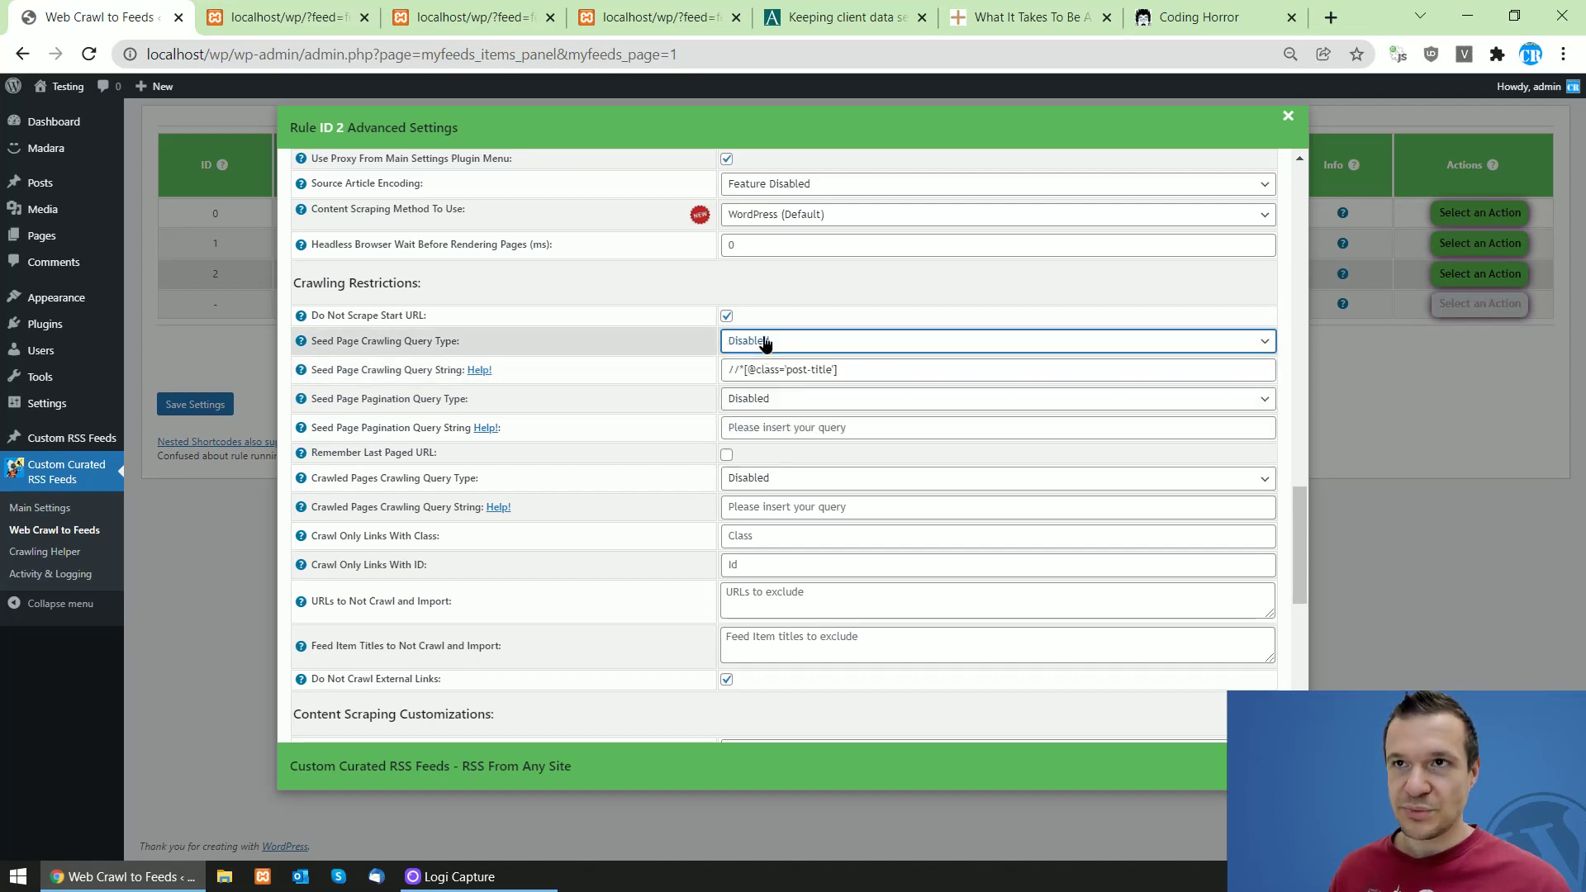
click(761, 340)
click(765, 376)
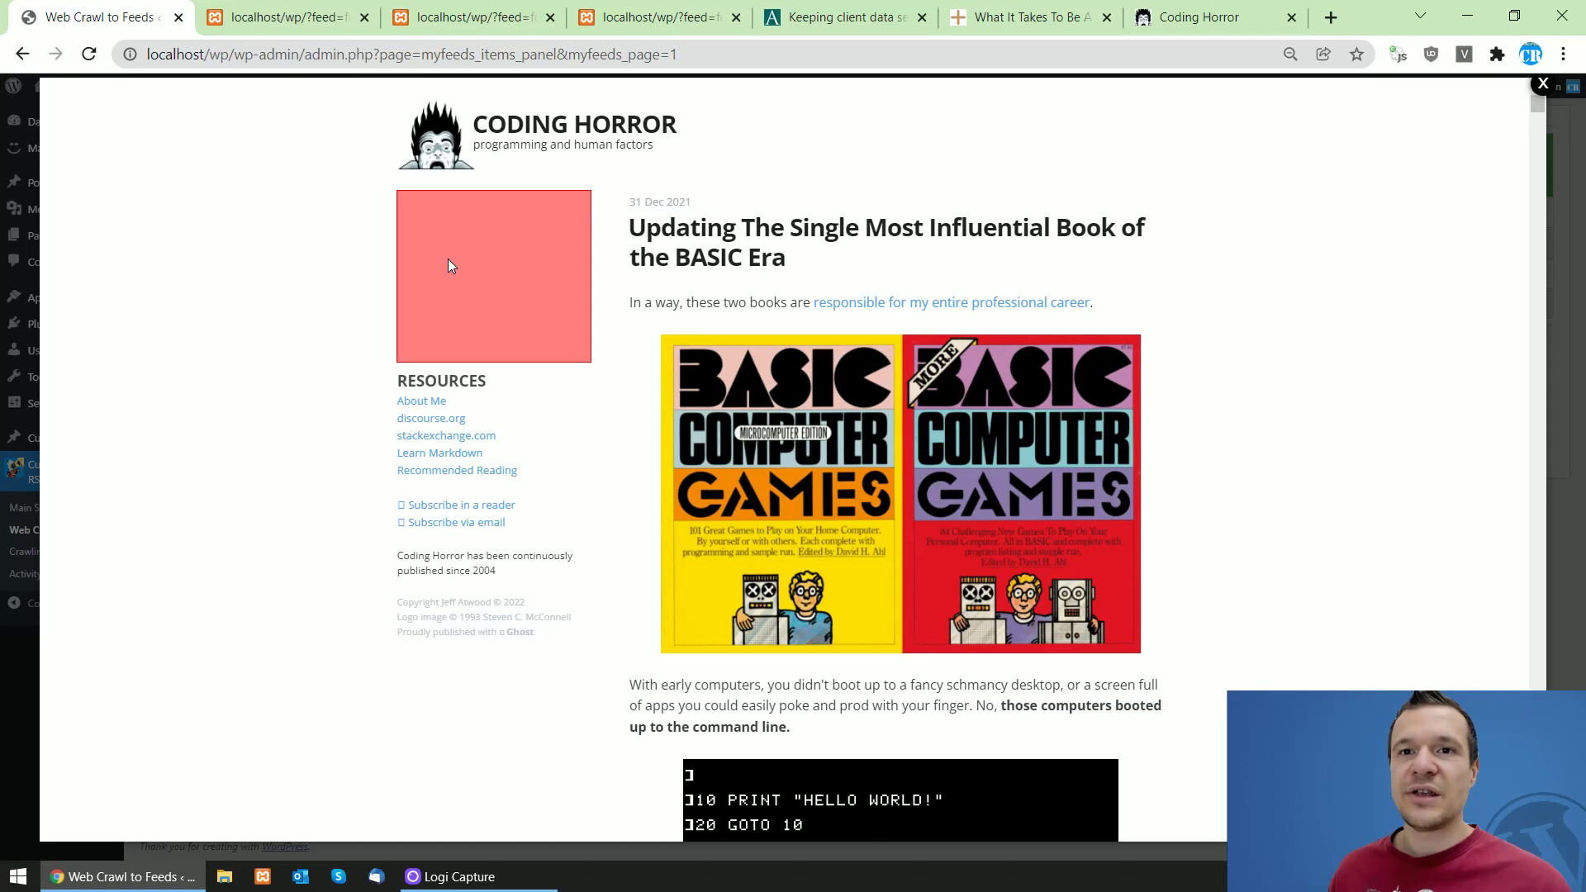
click(449, 261)
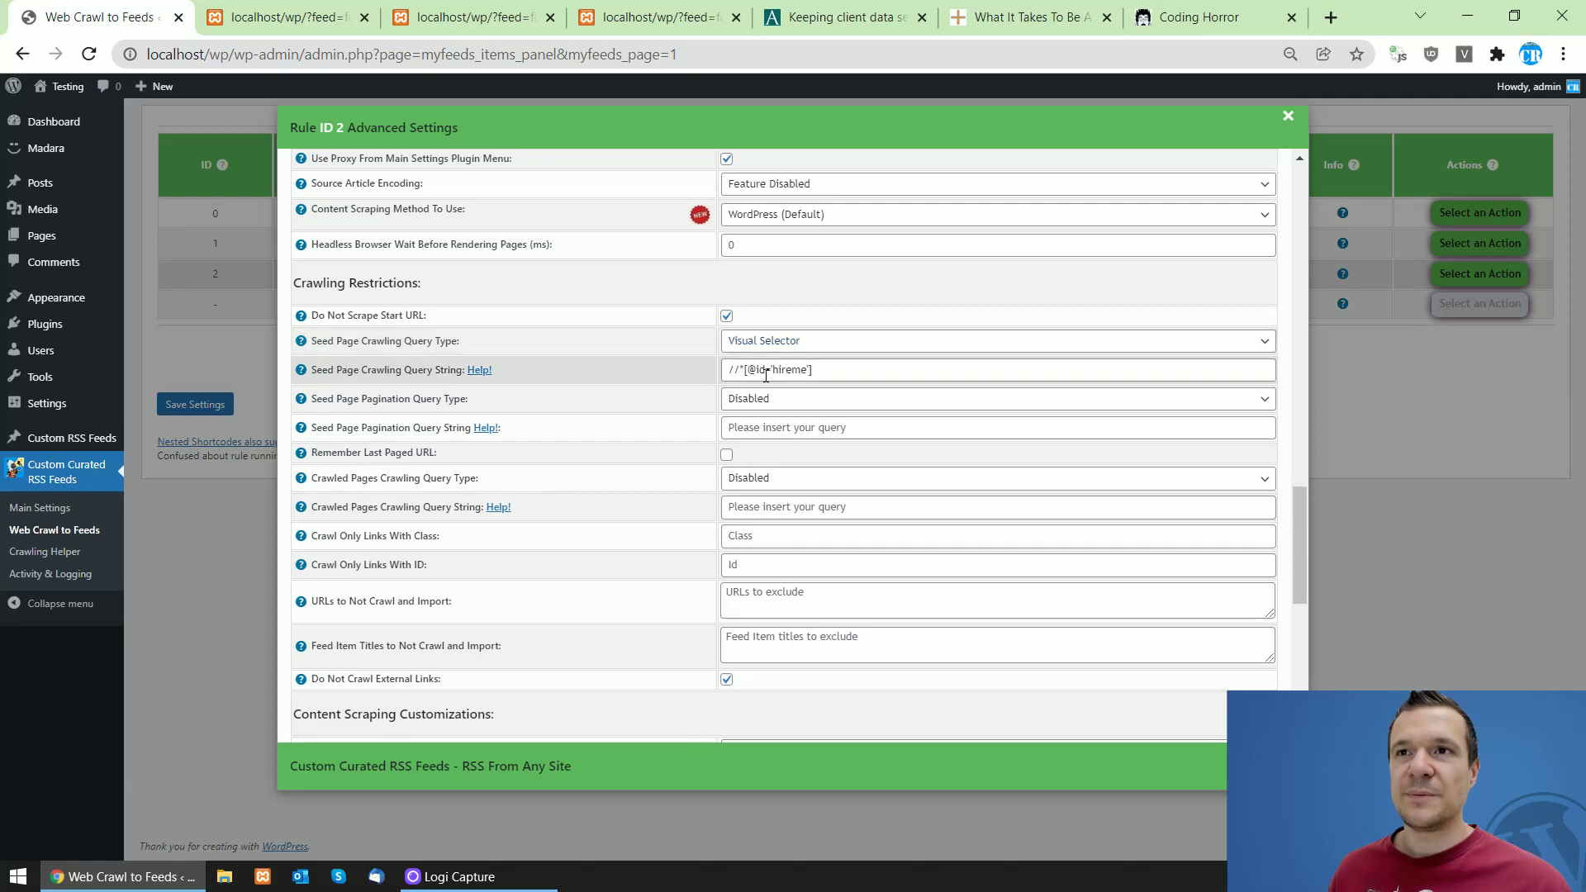
- Try to pick content with Visual Selector as the Content Query Type, dismiss the alert, and close the page preview without picking anything
scroll(769, 347, down, 5)
click(767, 340)
click(766, 371)
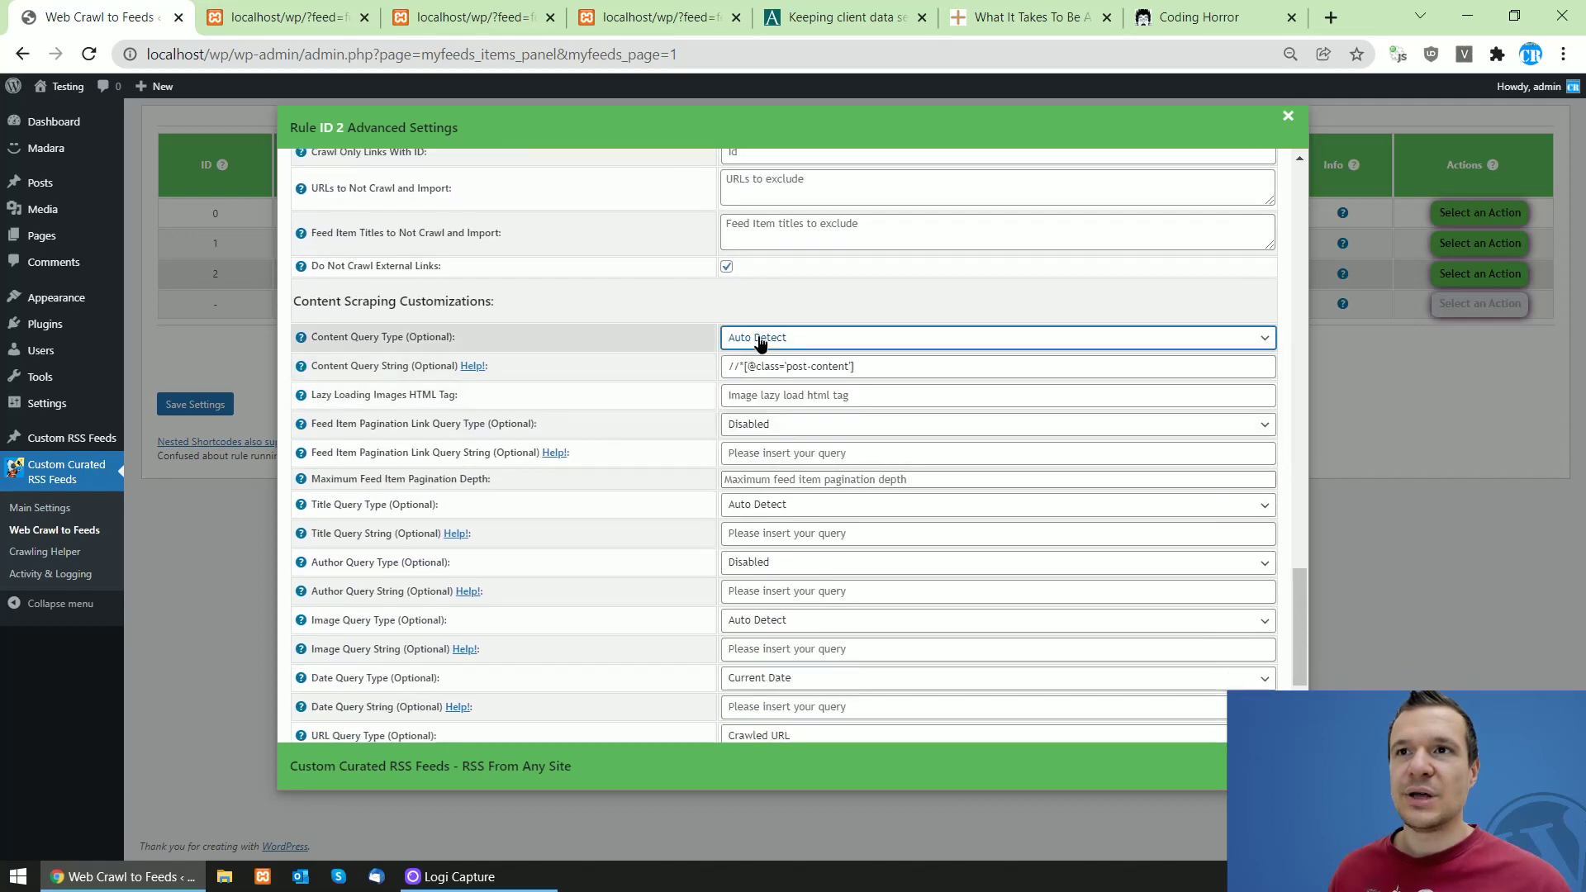
click(756, 337)
click(756, 381)
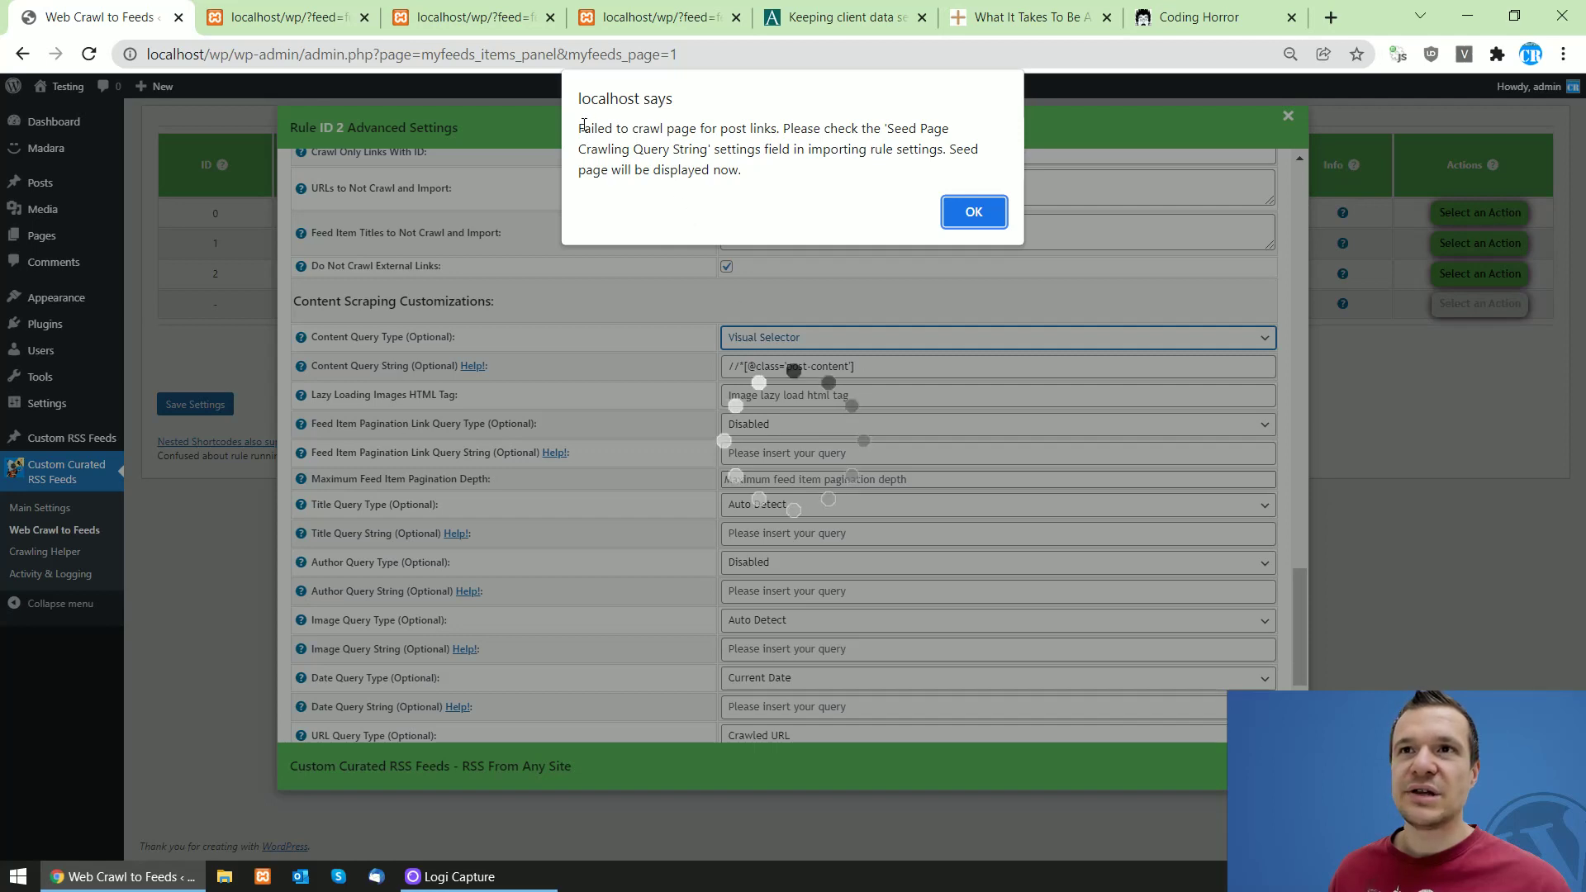
drag(582, 129, 922, 150)
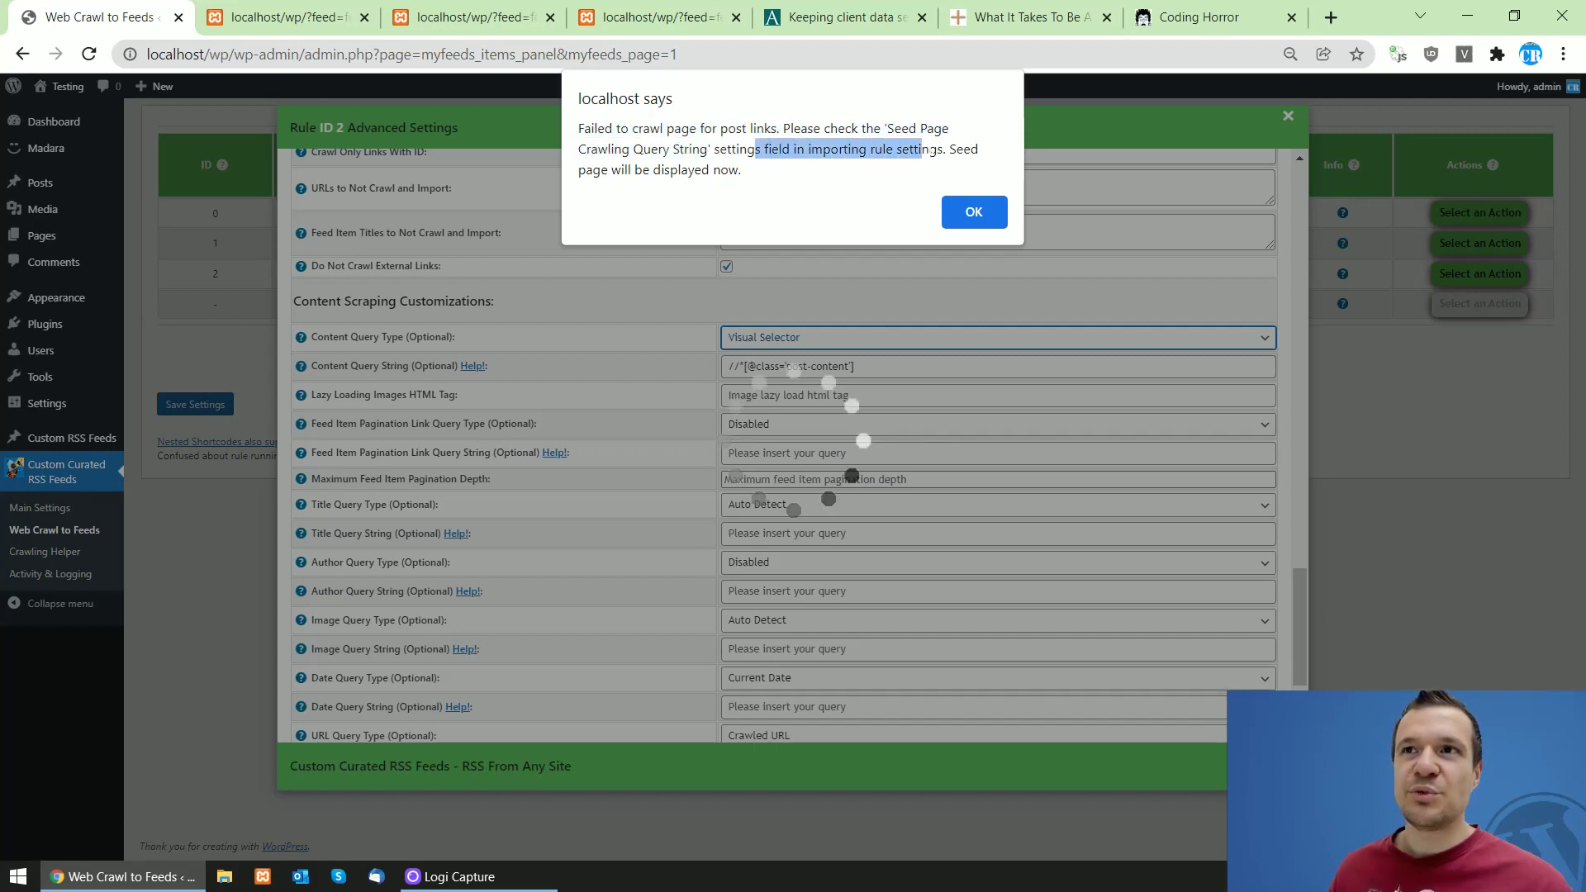
drag(592, 170, 729, 169)
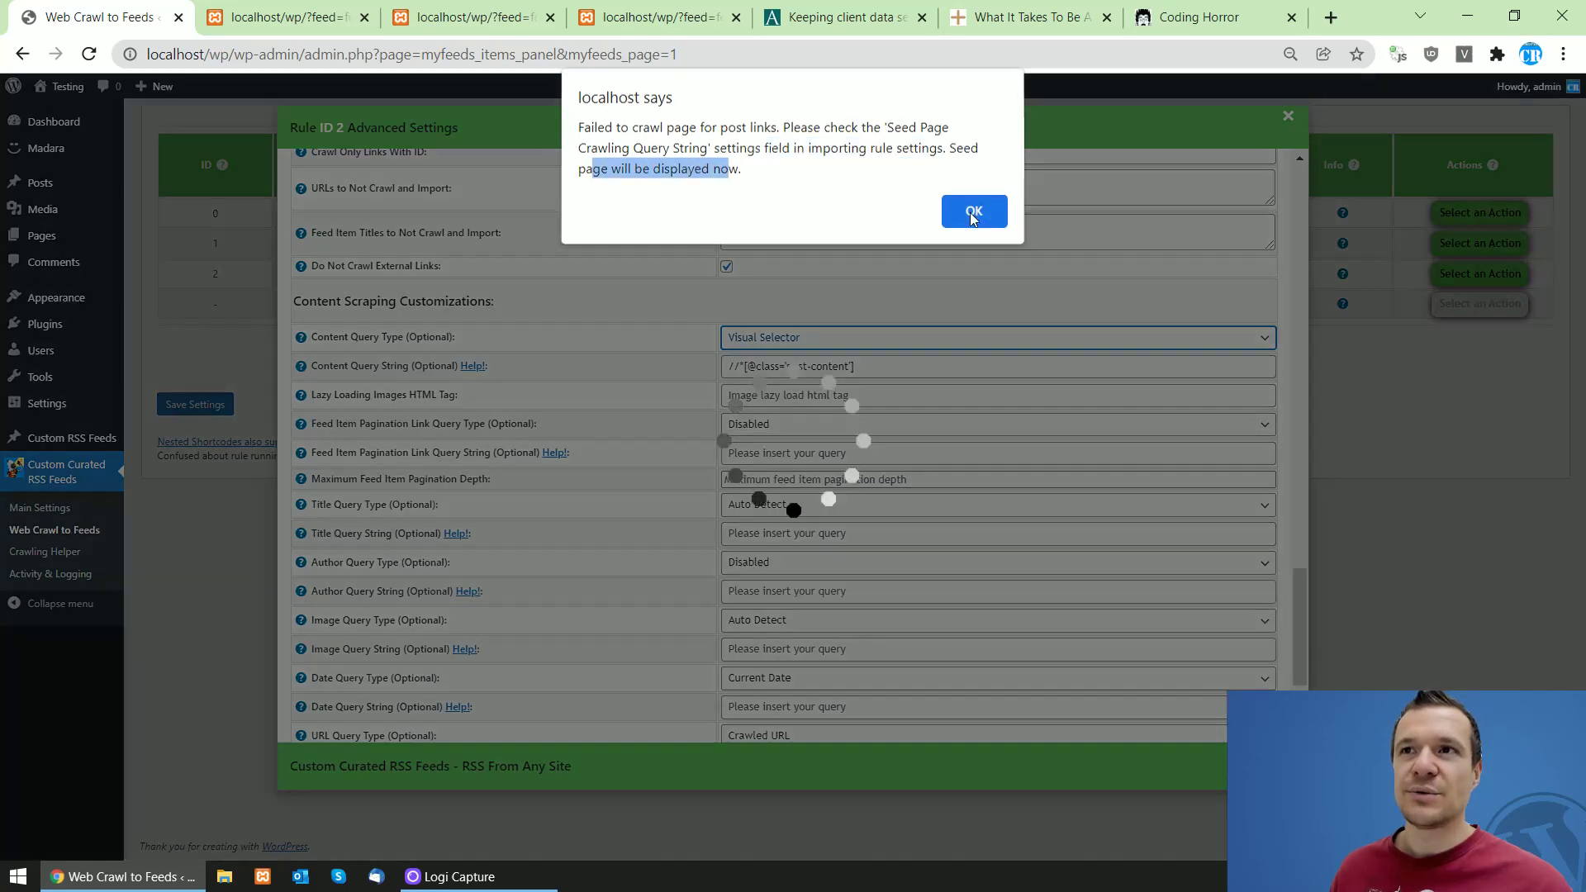
click(972, 214)
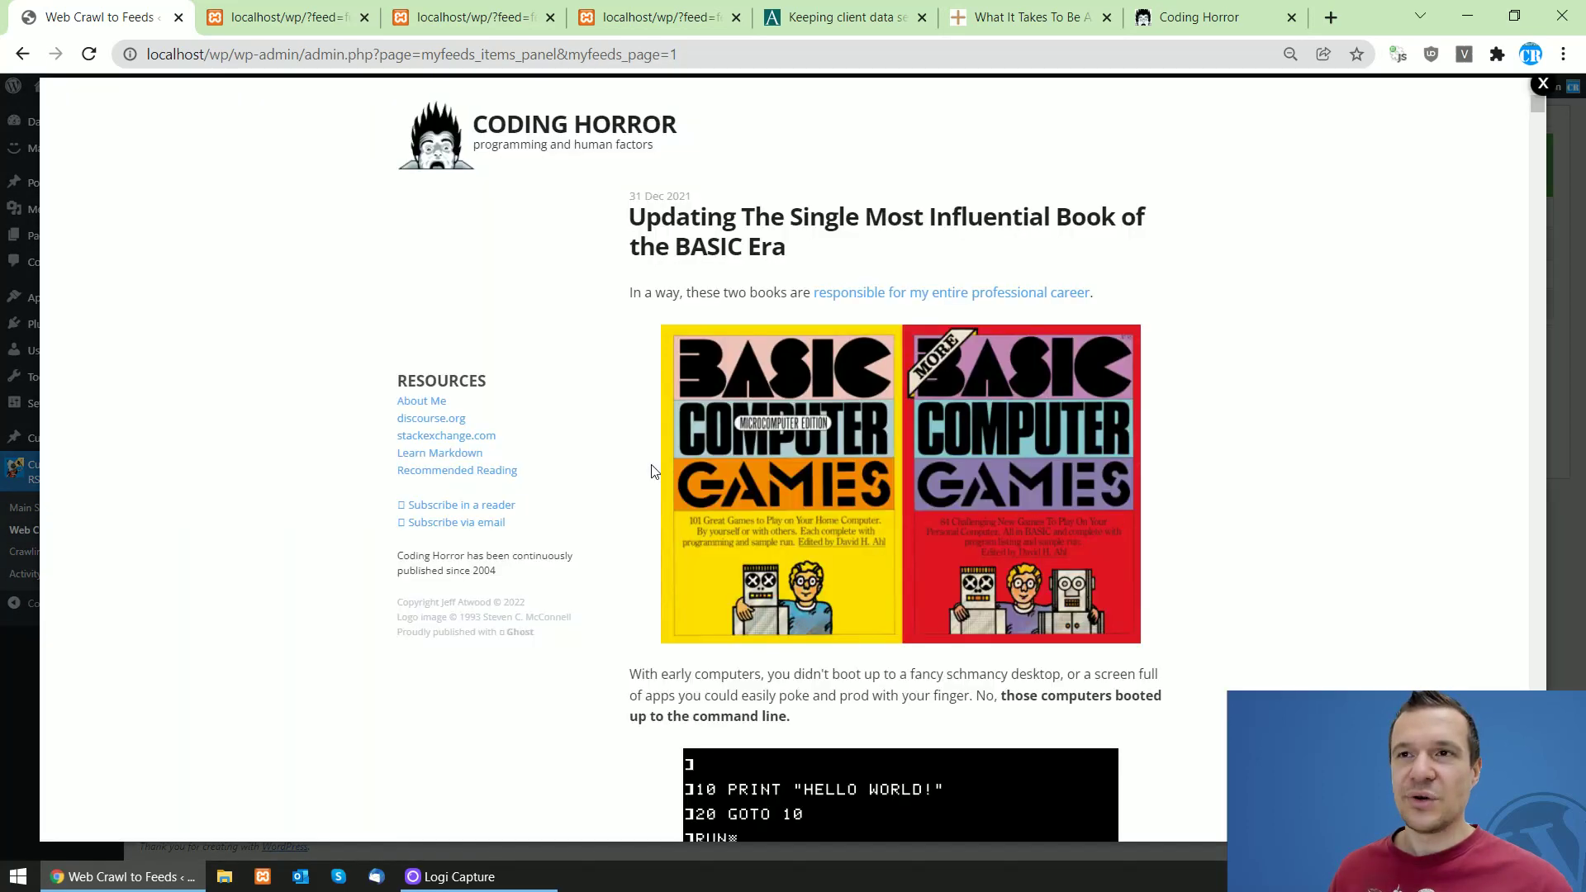
click(1543, 83)
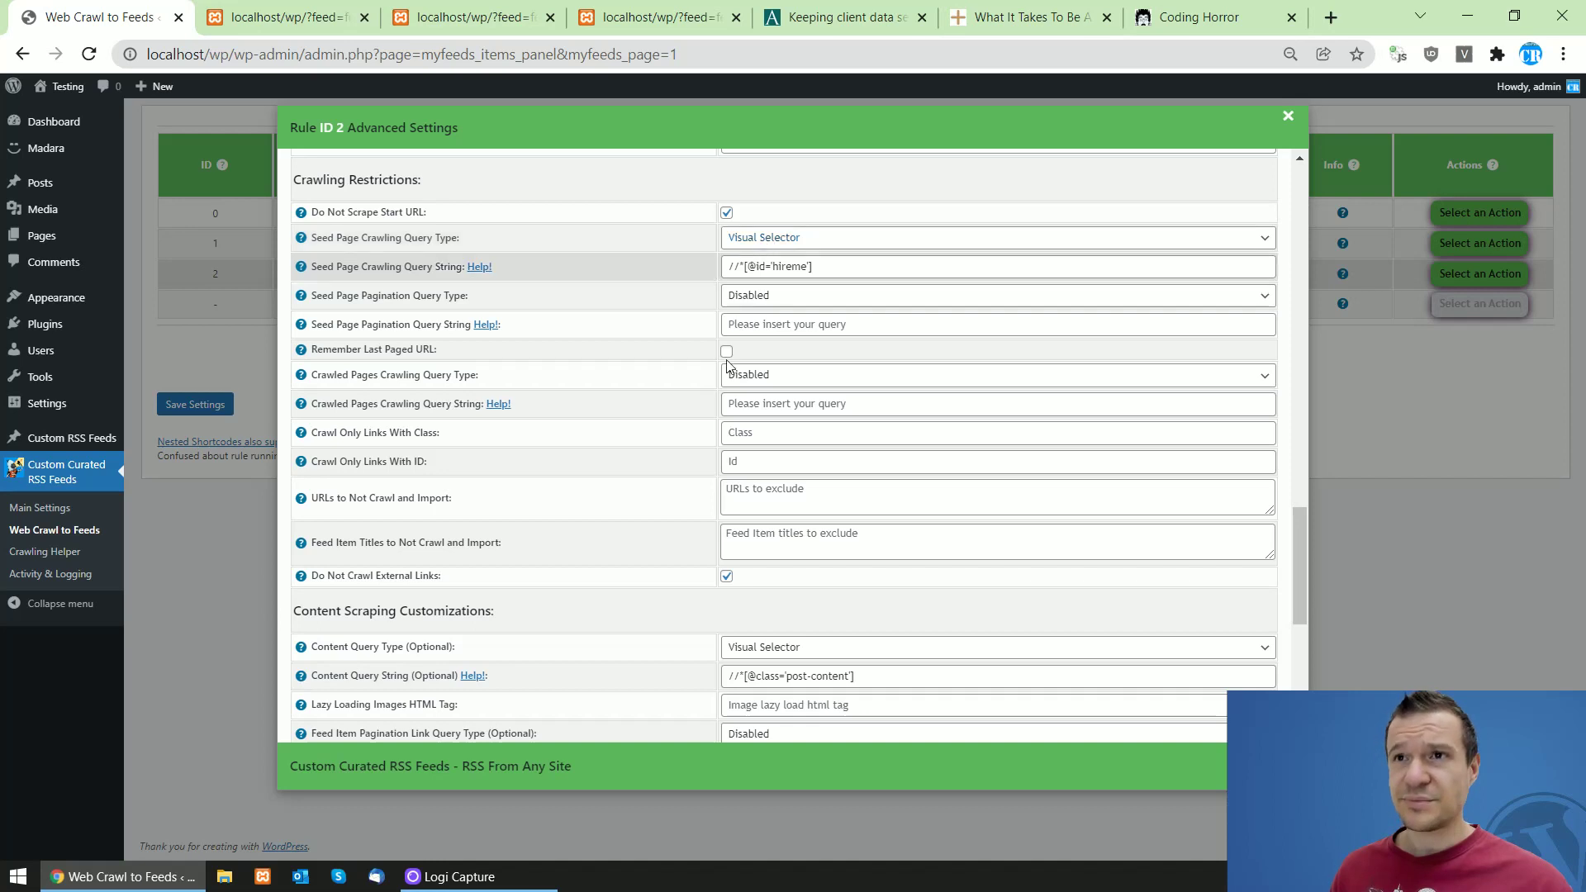
- Reselect Visual Selector for the Seed Page Crawling Query and pick the title "Updating The Single Most Influential Book of the BASIC Era"
scroll(690, 463, down, 2)
scroll(708, 393, up, 2)
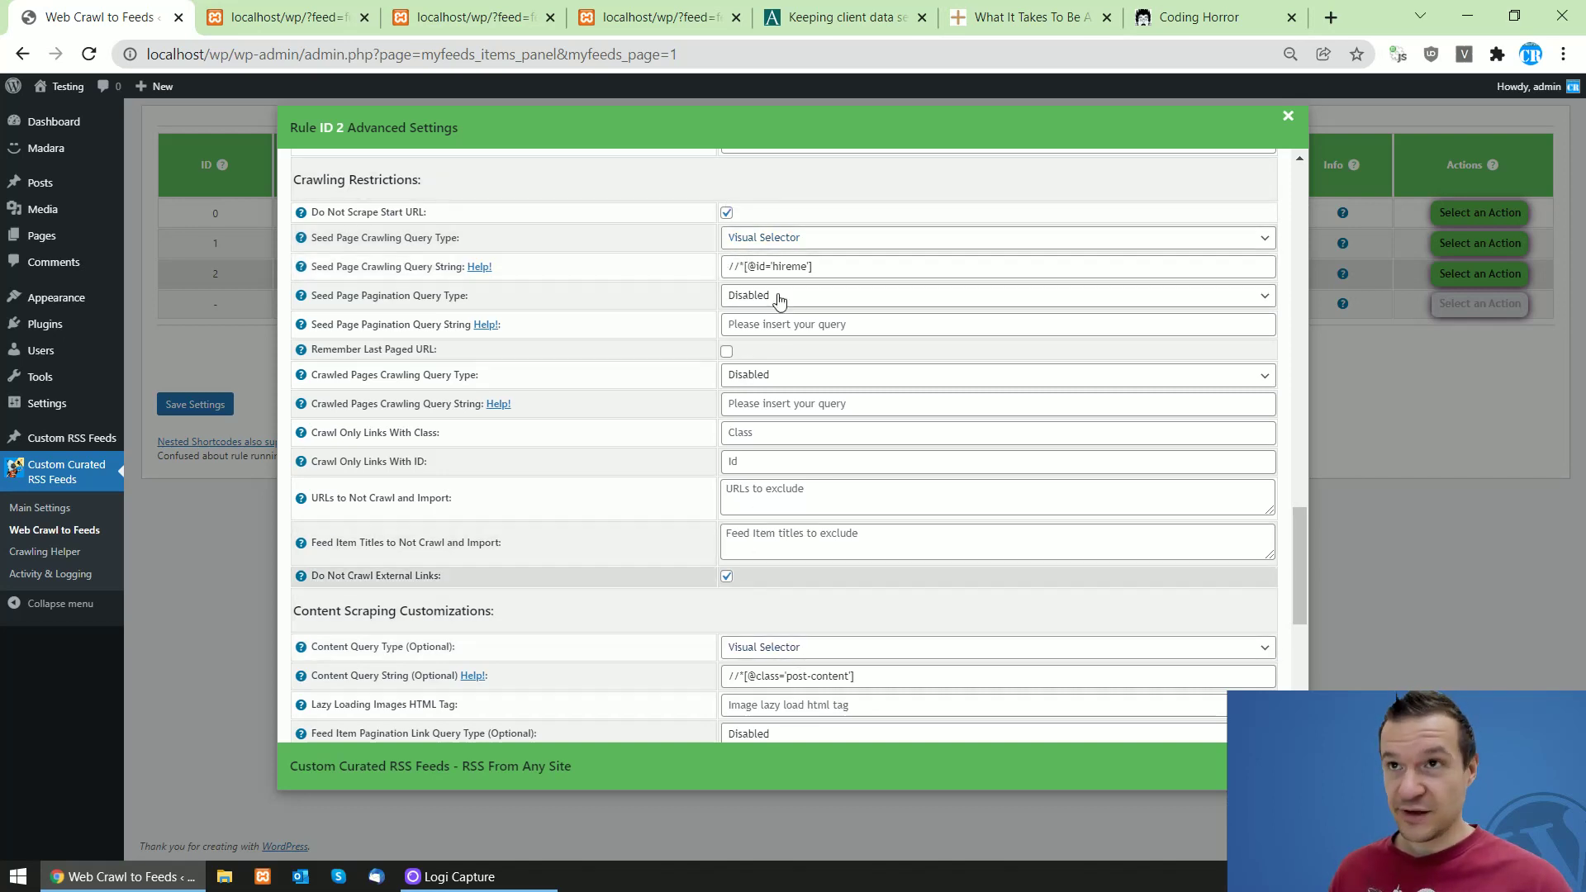
click(767, 237)
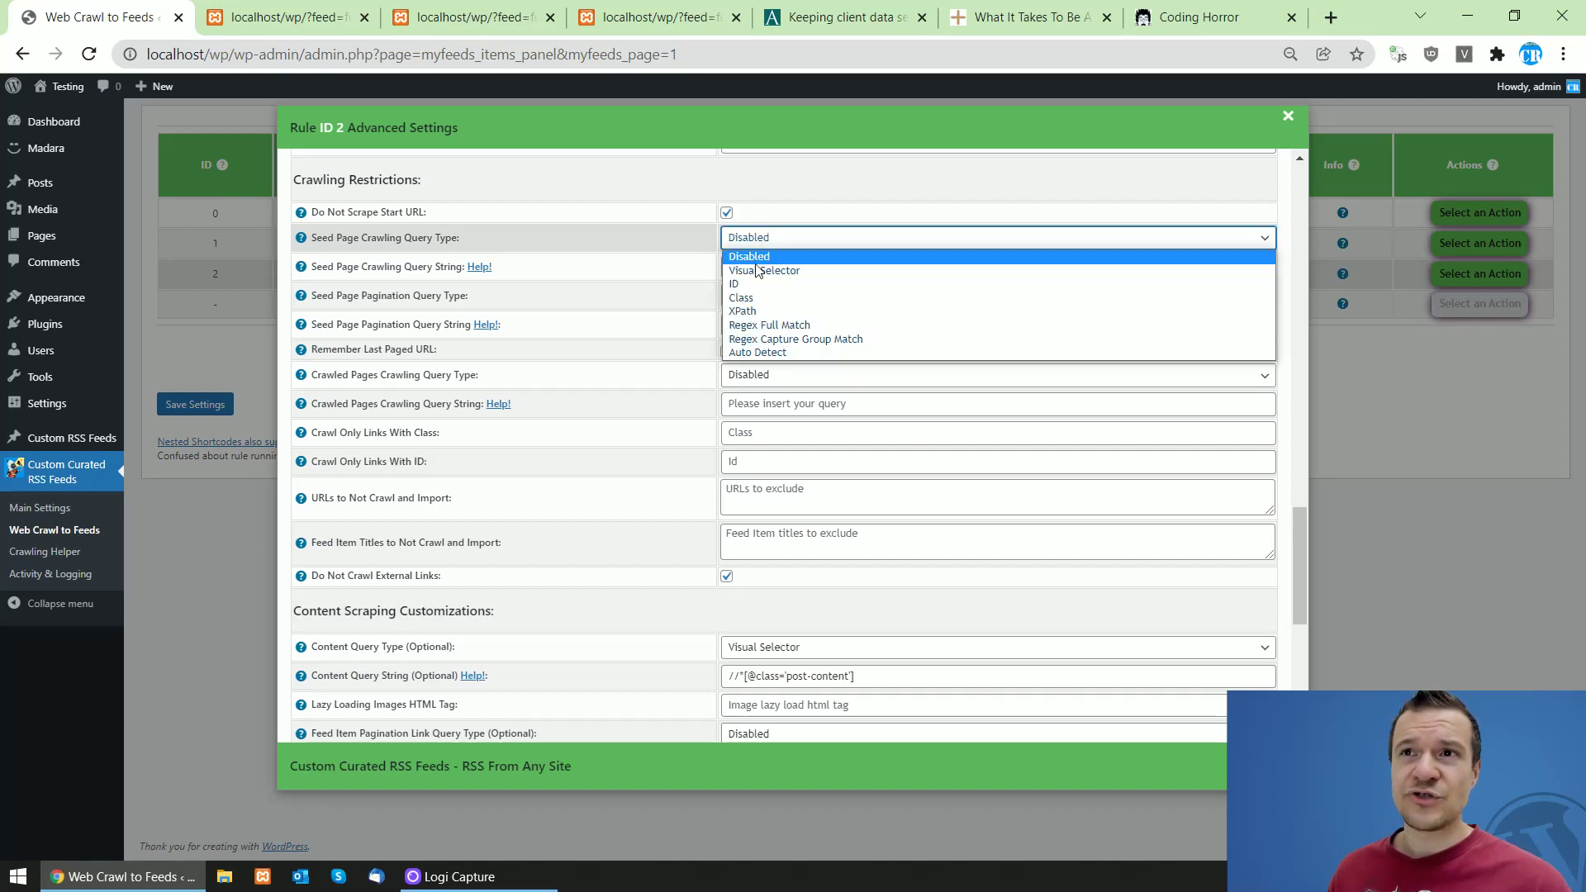
click(765, 270)
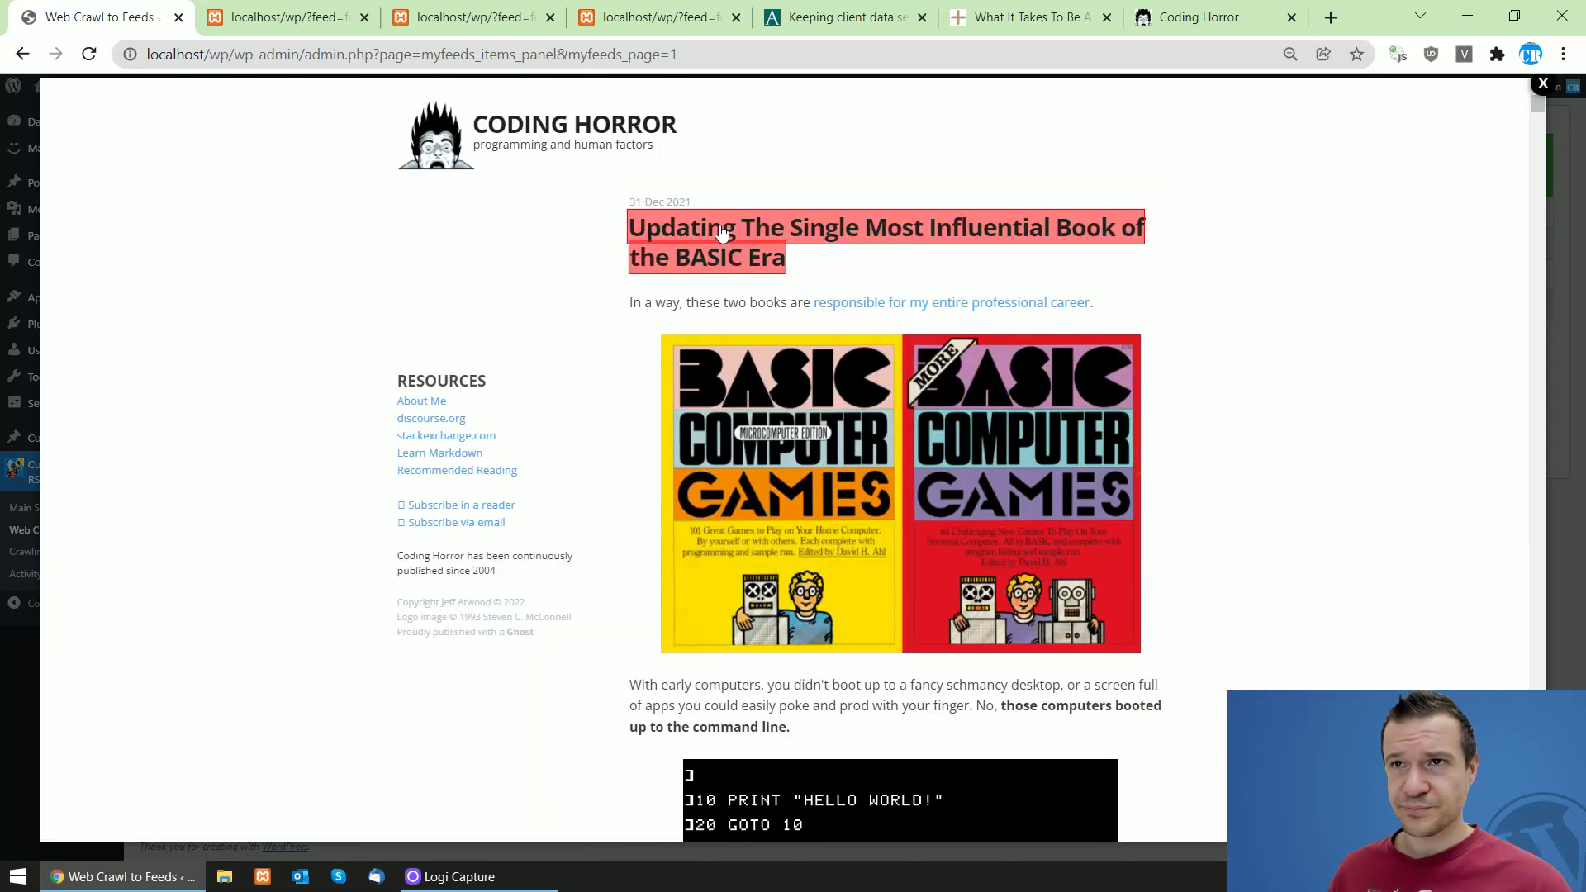
click(696, 240)
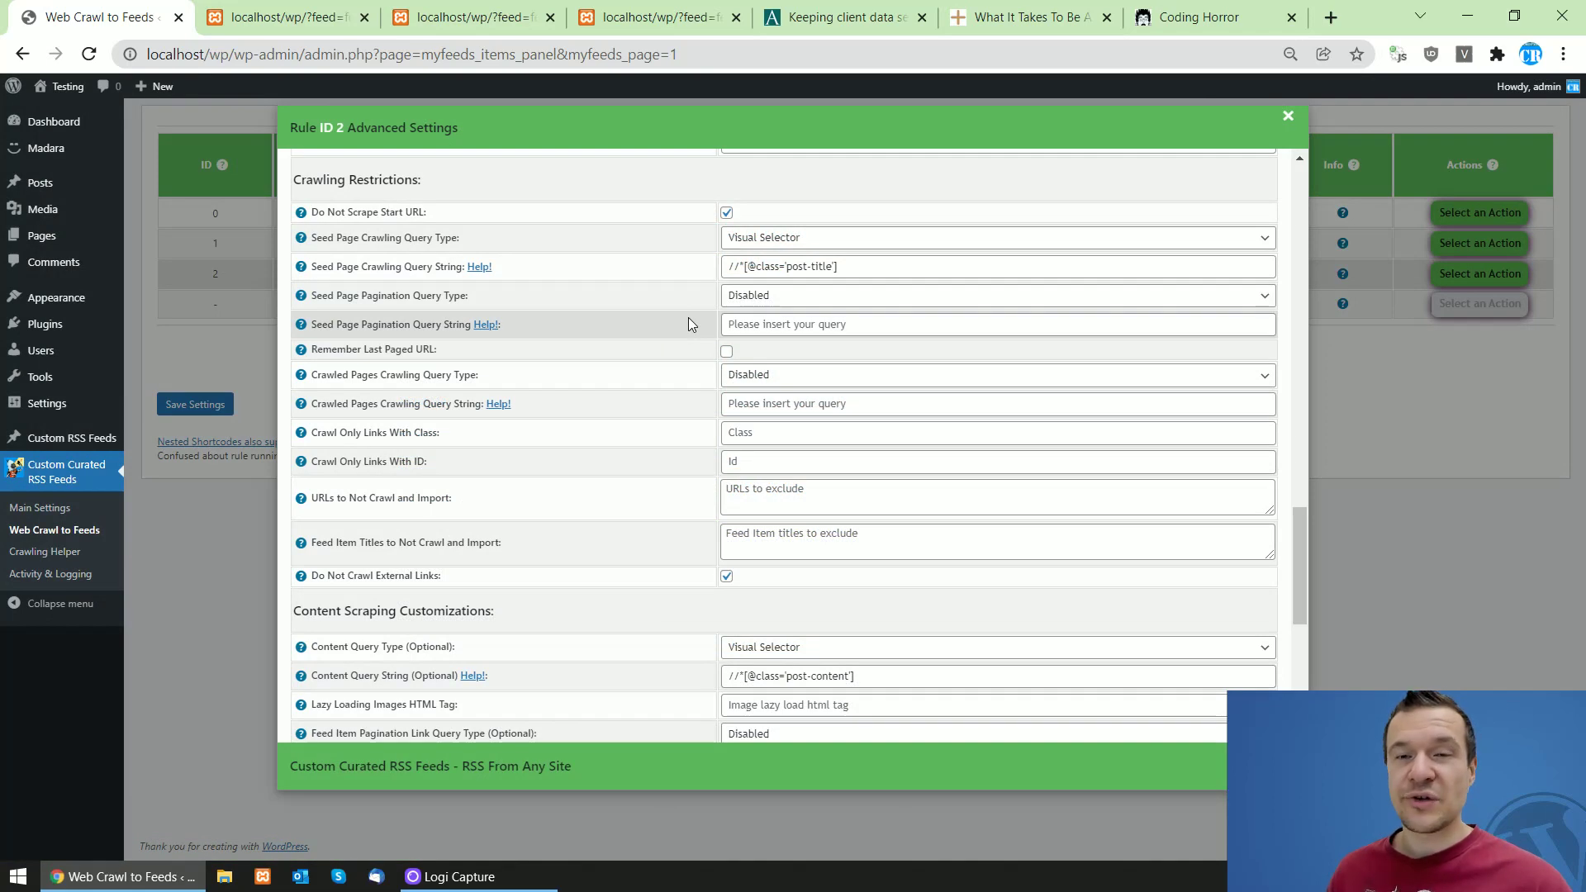
- Reselect Visual Selector for the Content Query Type and pick the whole body of the BASIC book article
scroll(688, 324, down, 2)
click(748, 440)
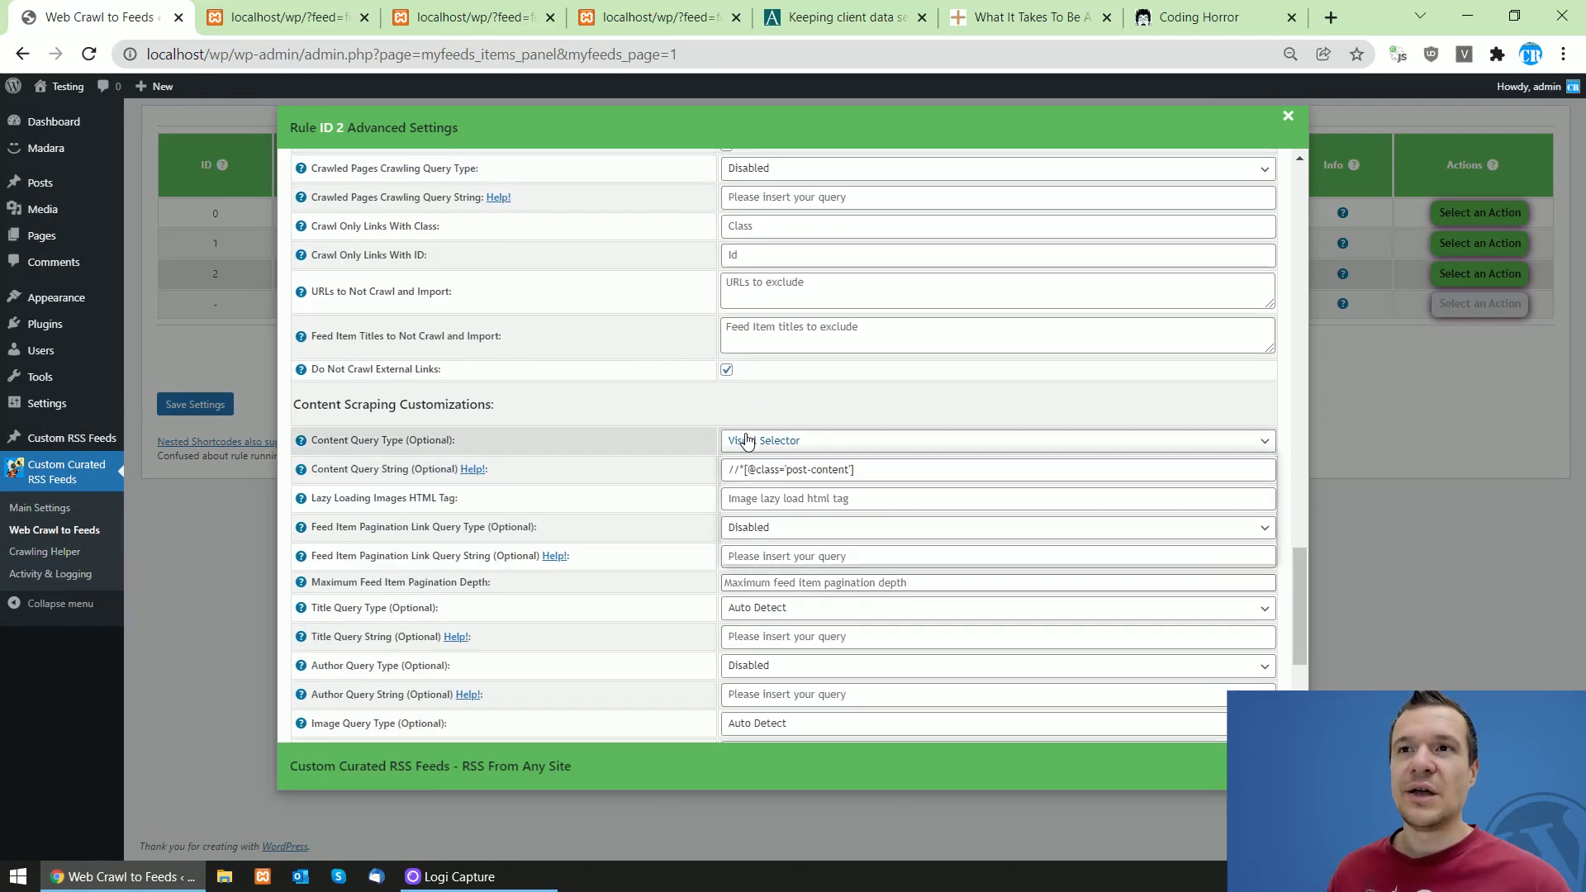
click(748, 460)
click(748, 440)
click(748, 487)
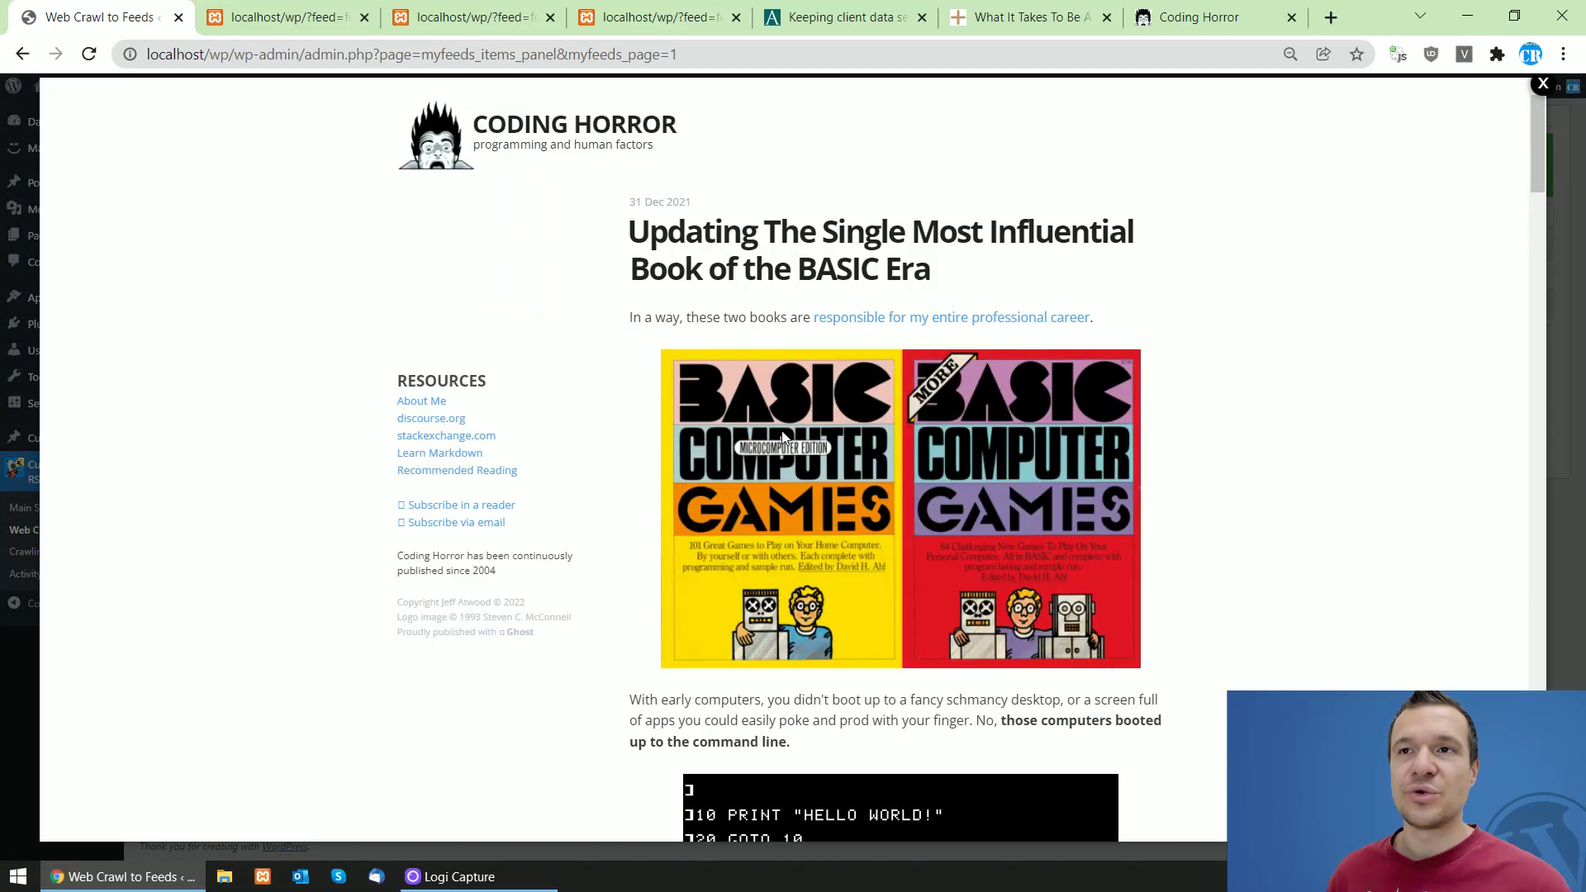
click(770, 333)
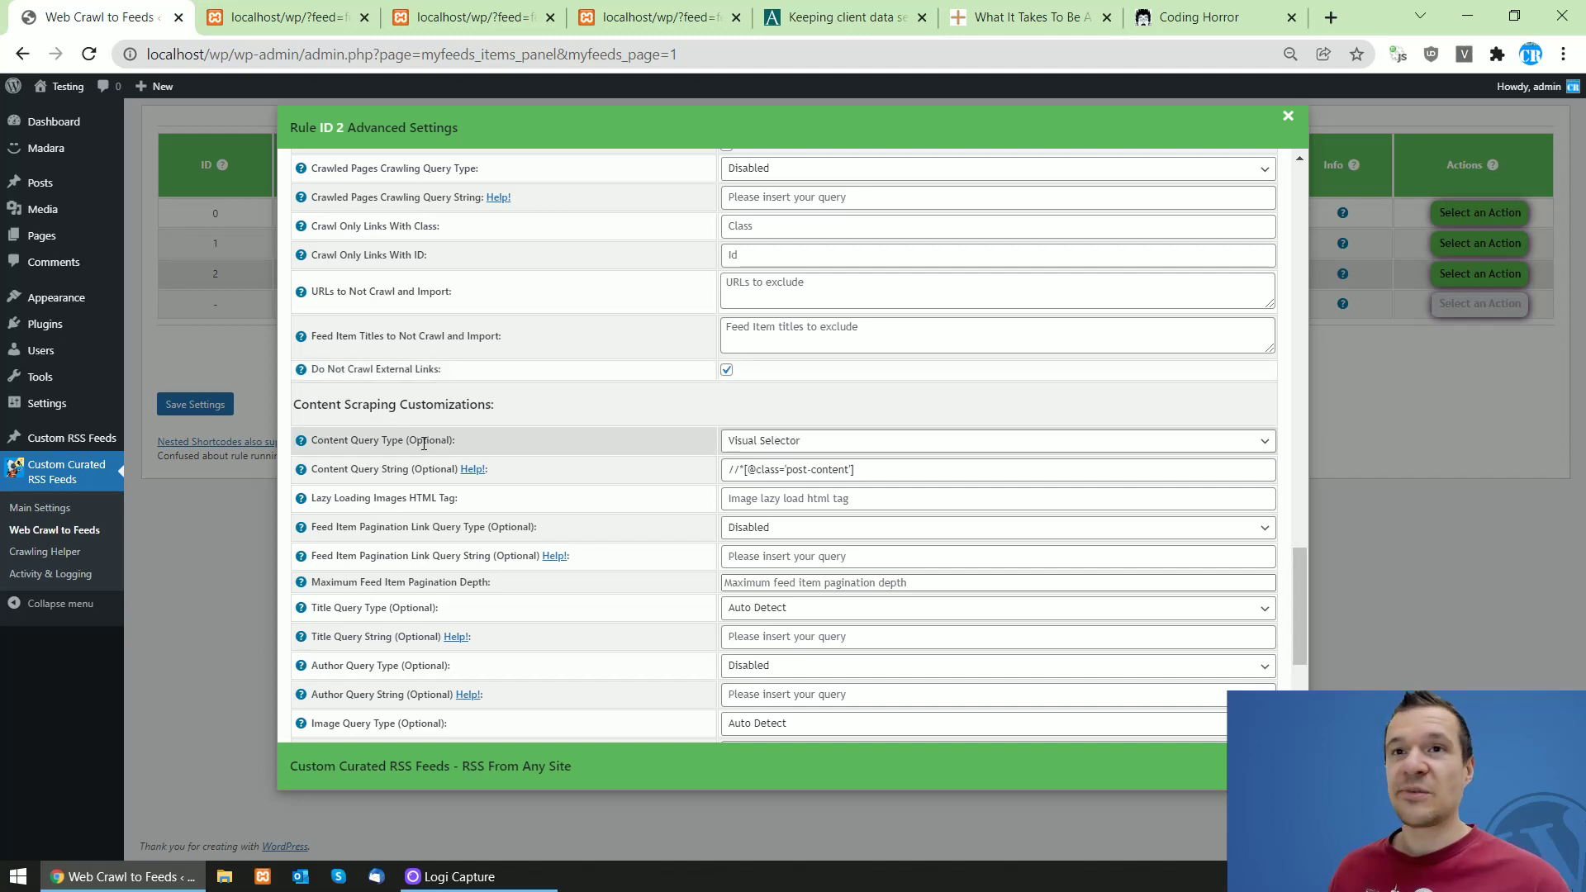
- Review the Do Not Scrape Start URL option and the type and string settings of the Seed Page Crawling and Content queries
scroll(476, 463, up, 4)
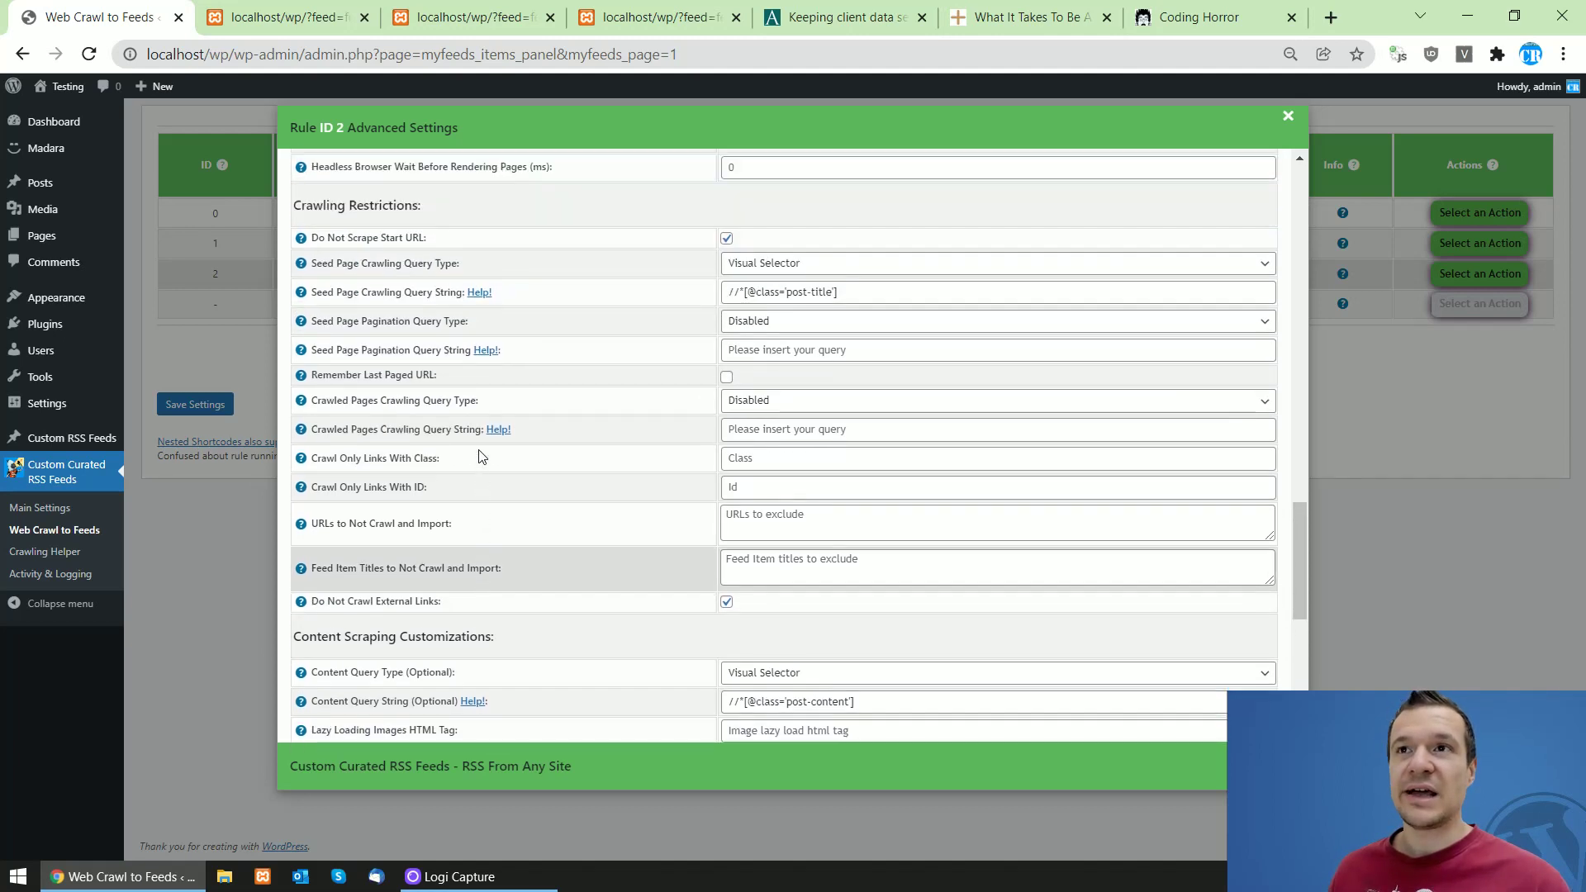
drag(311, 314, 438, 314)
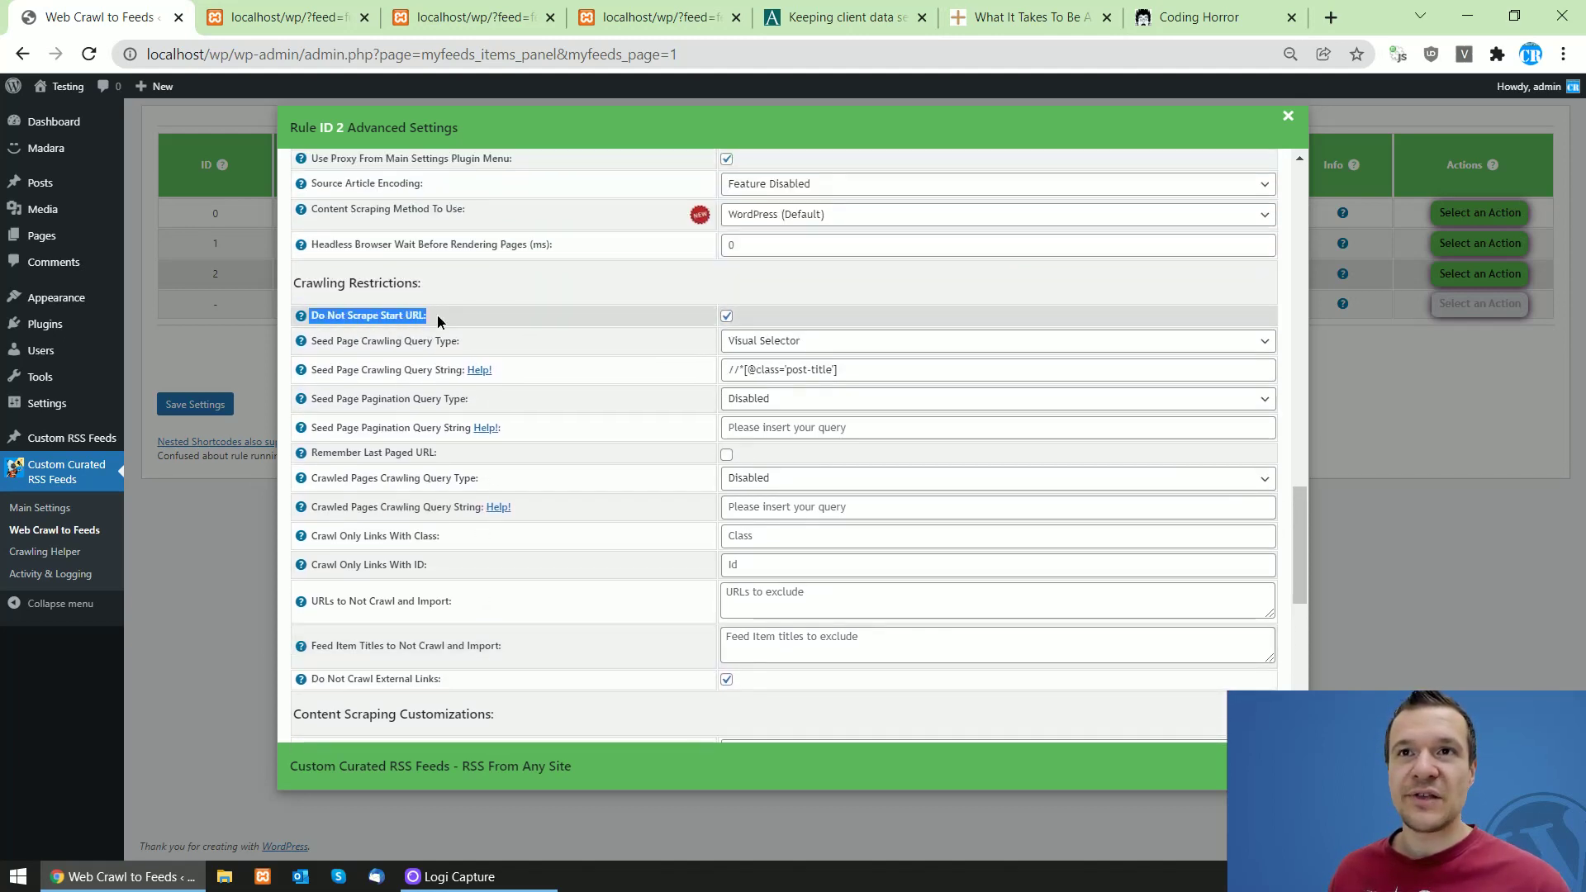
click(318, 314)
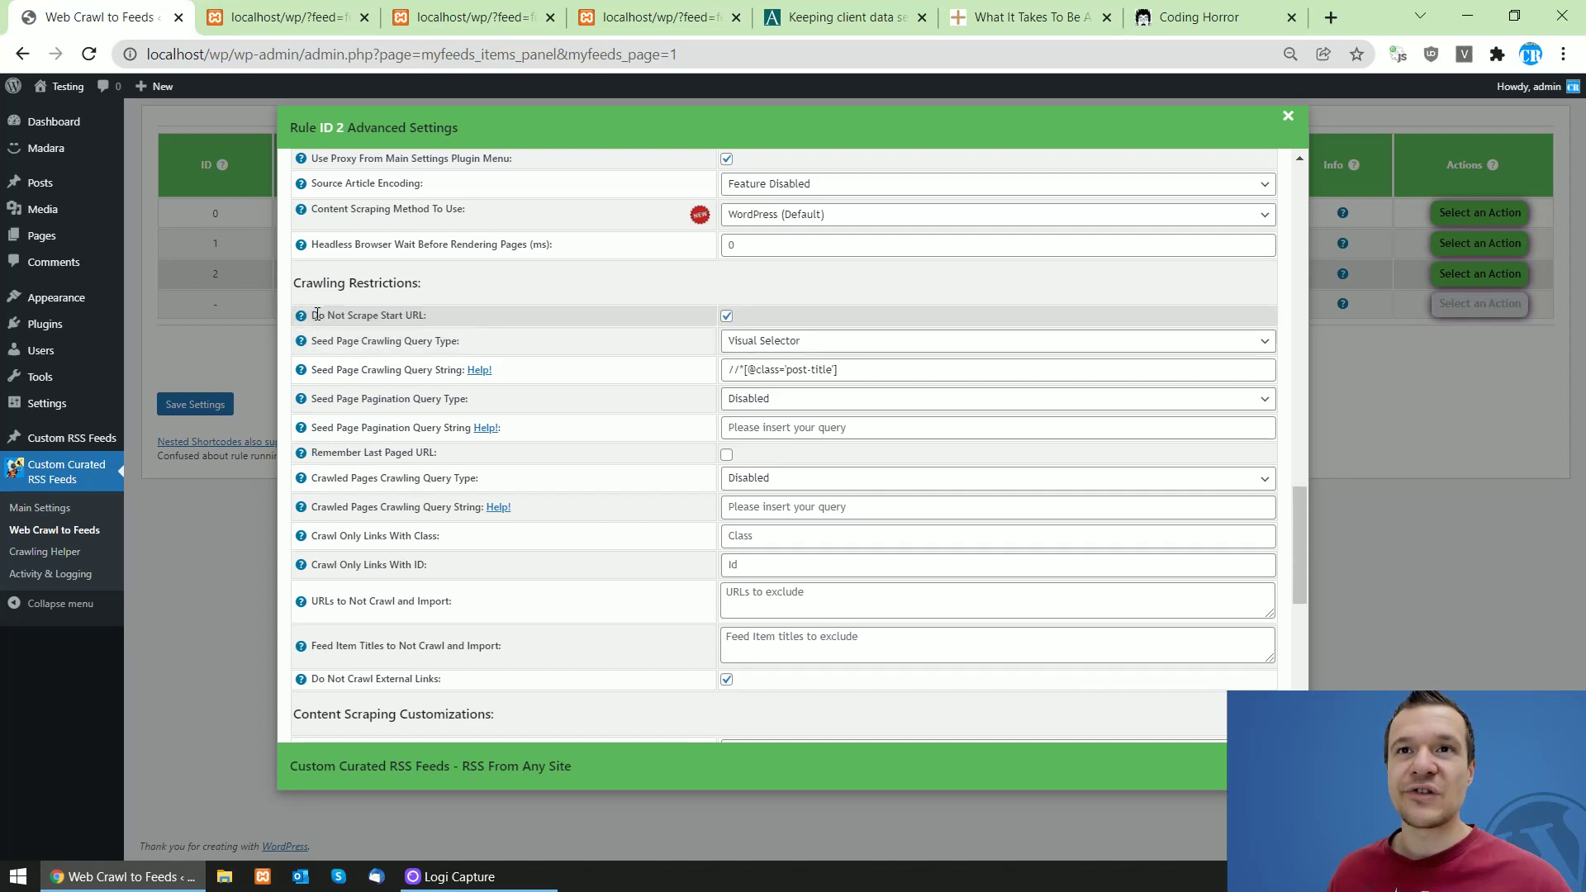
drag(310, 315, 437, 325)
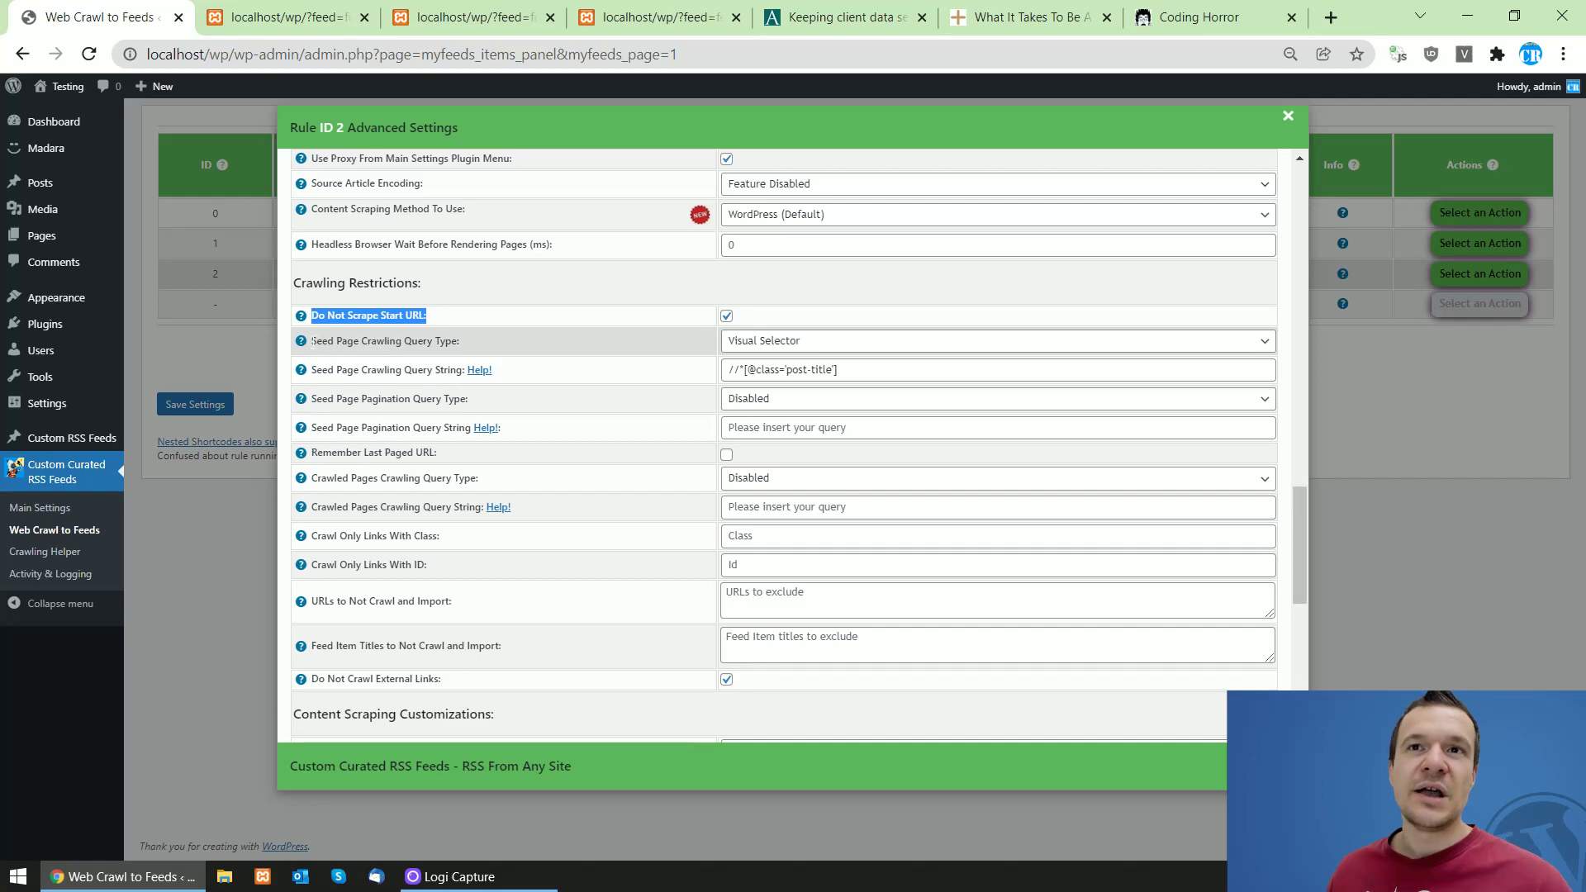
drag(313, 340, 457, 341)
click(365, 371)
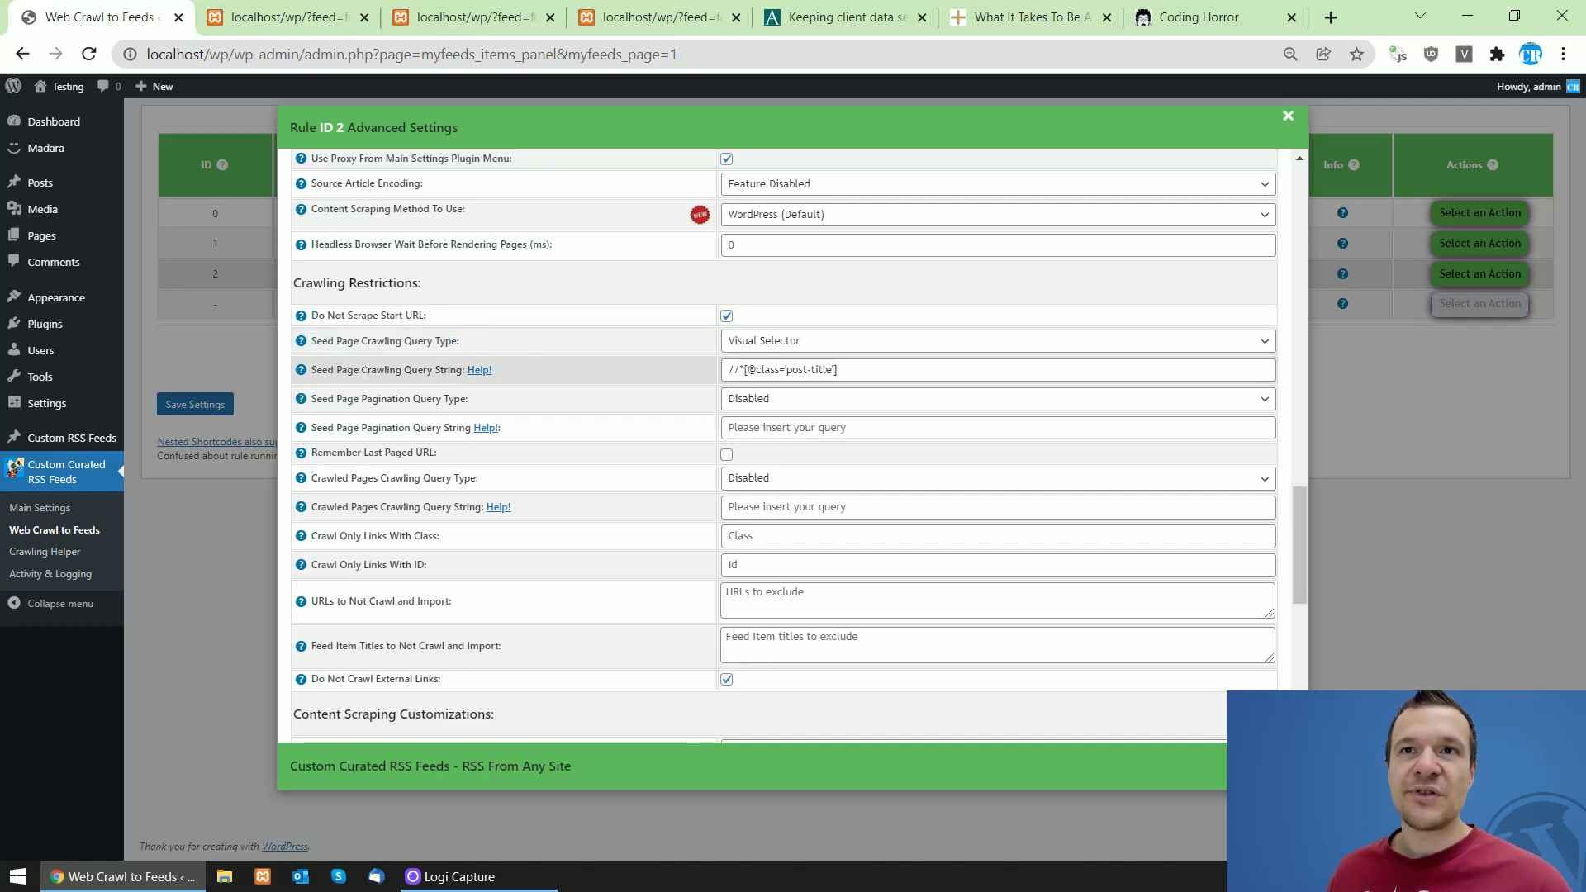
drag(311, 370, 458, 380)
scroll(313, 345, down, 5)
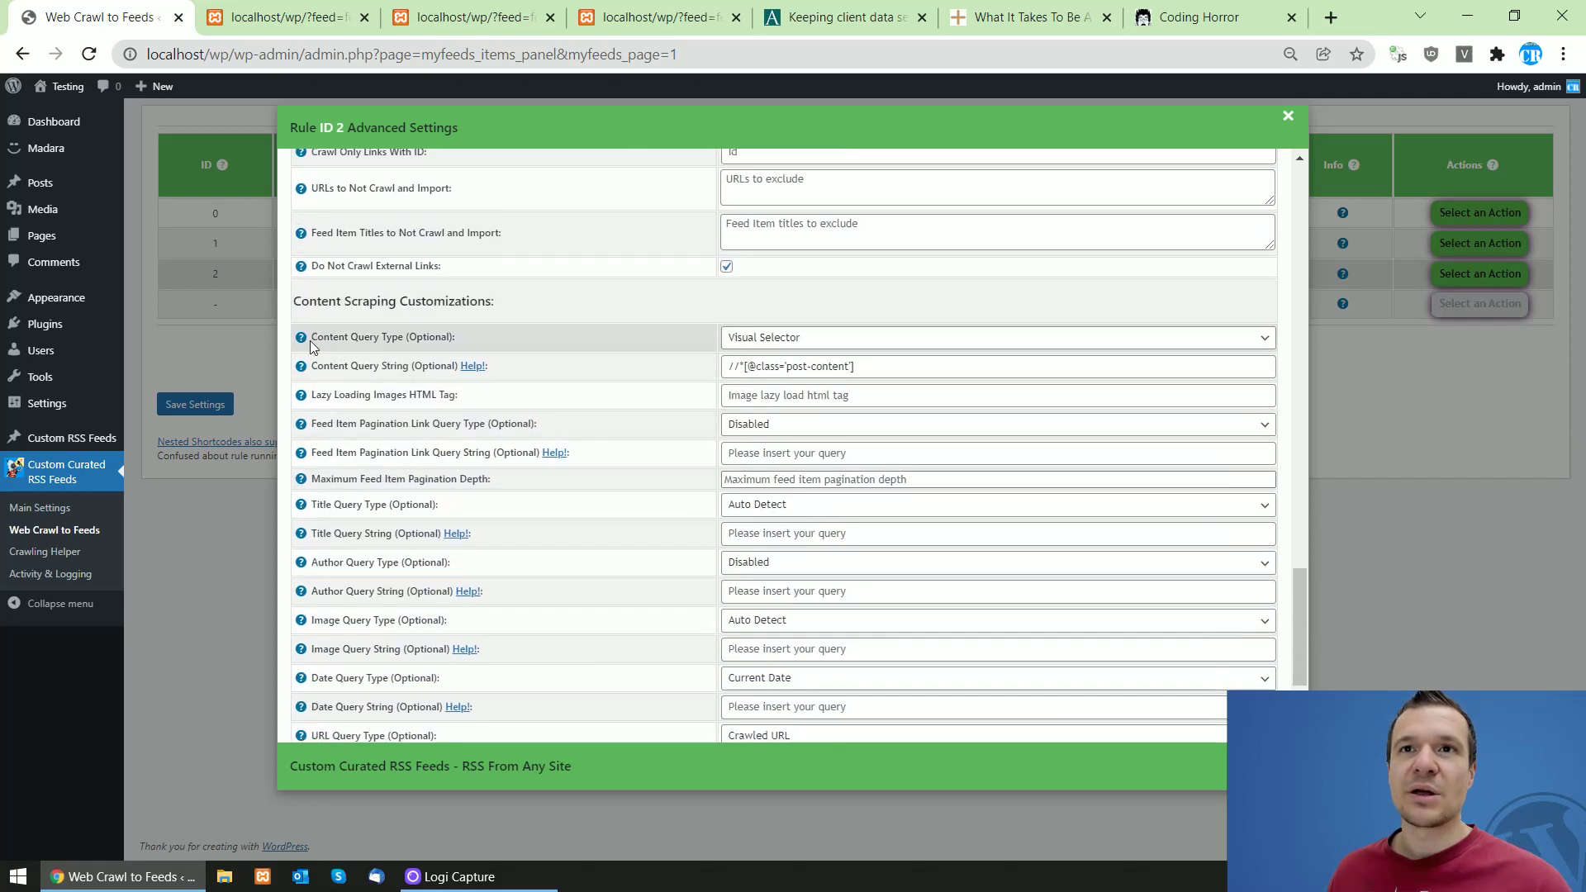
drag(313, 346, 403, 344)
drag(319, 369, 408, 369)
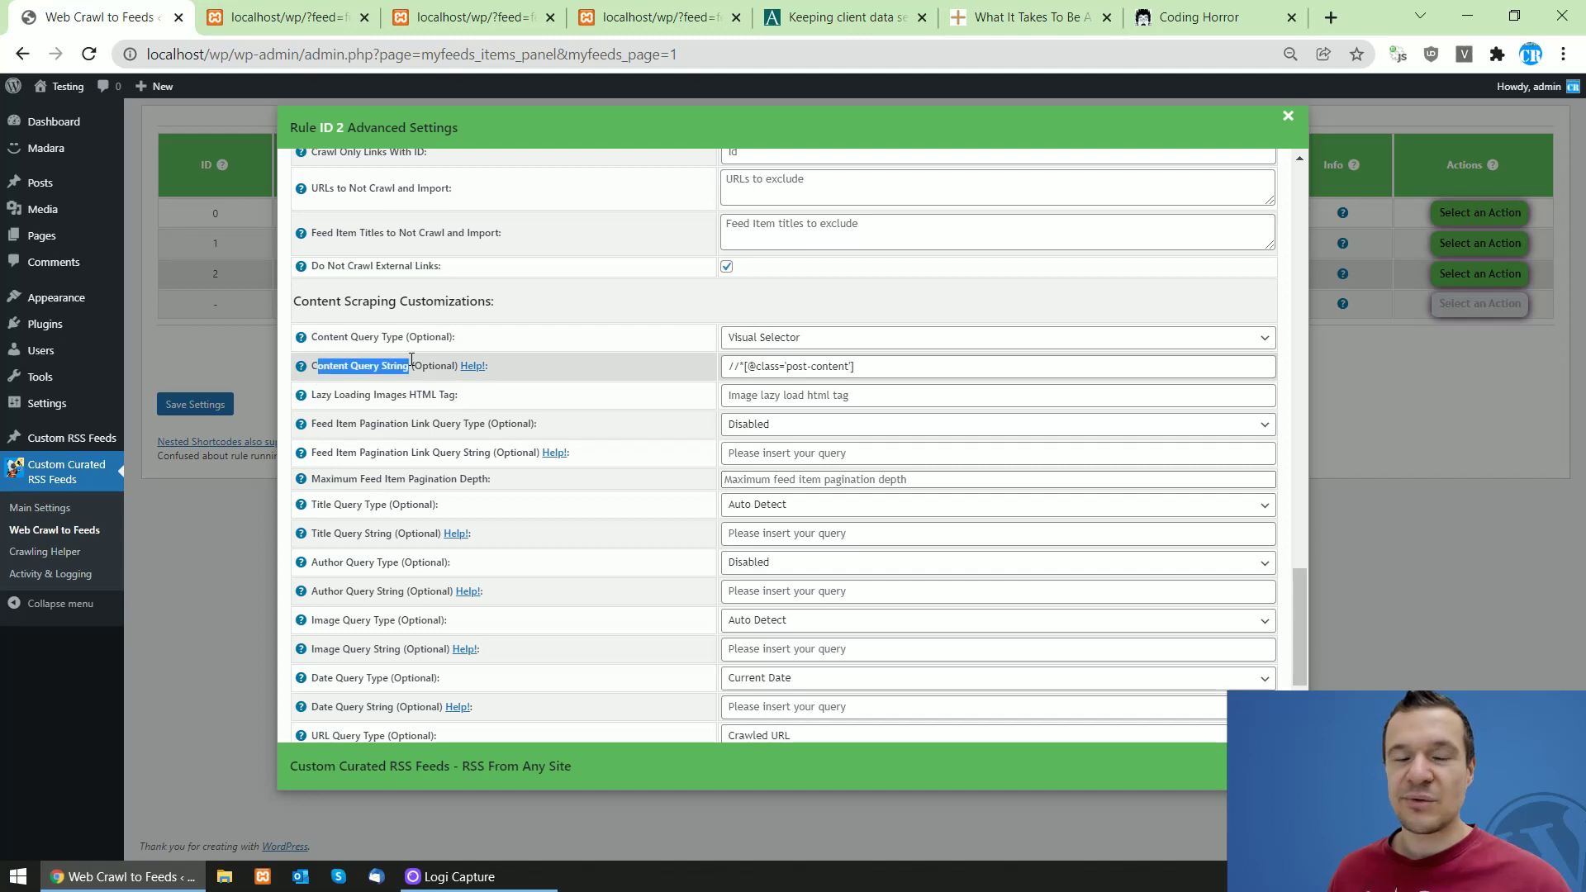